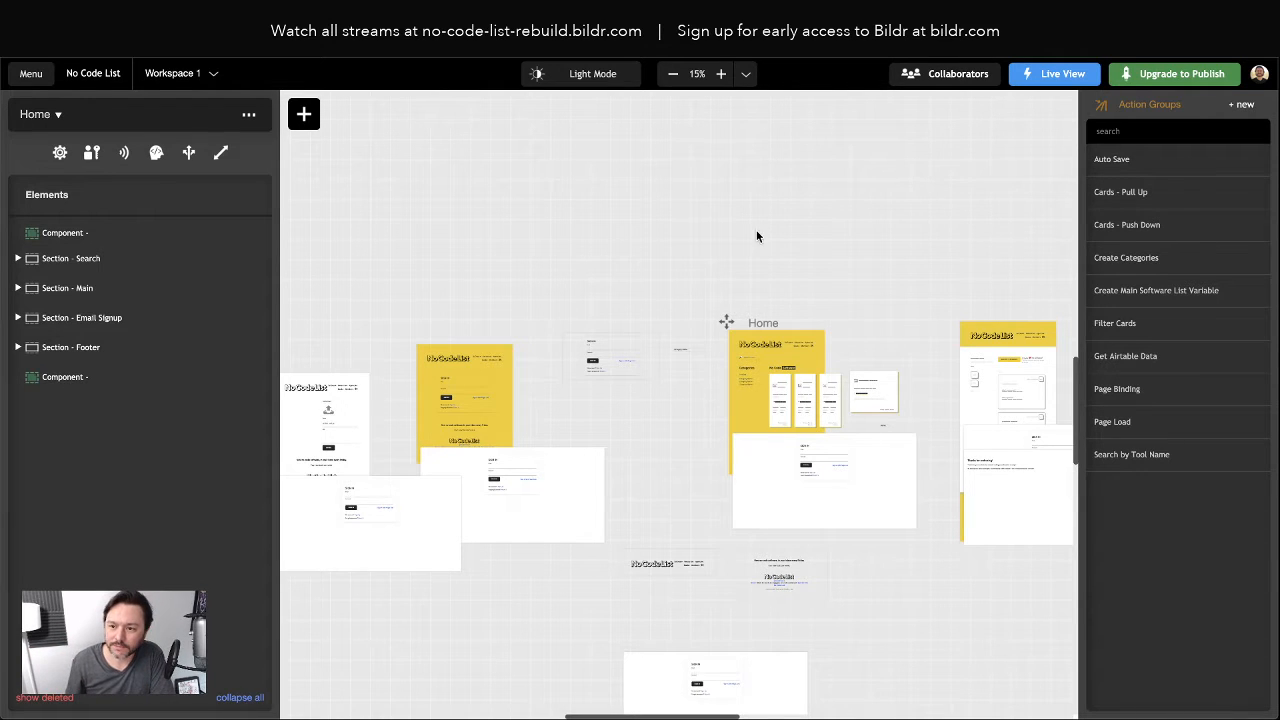
scroll(757, 236, right, 3)
scroll(631, 271, right, 4)
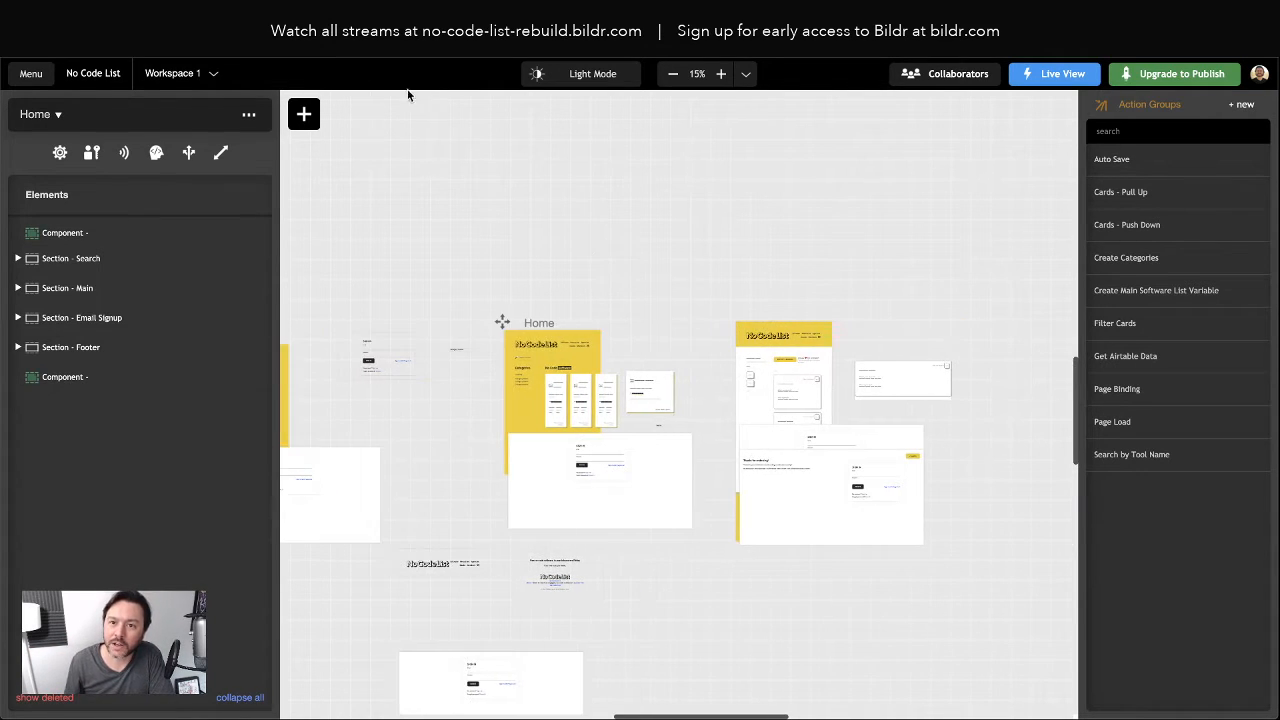
scroll(532, 230, right, 2)
Switch to the live No Code List website and open its agencies page at nocodelist.co/agencies
click(292, 20)
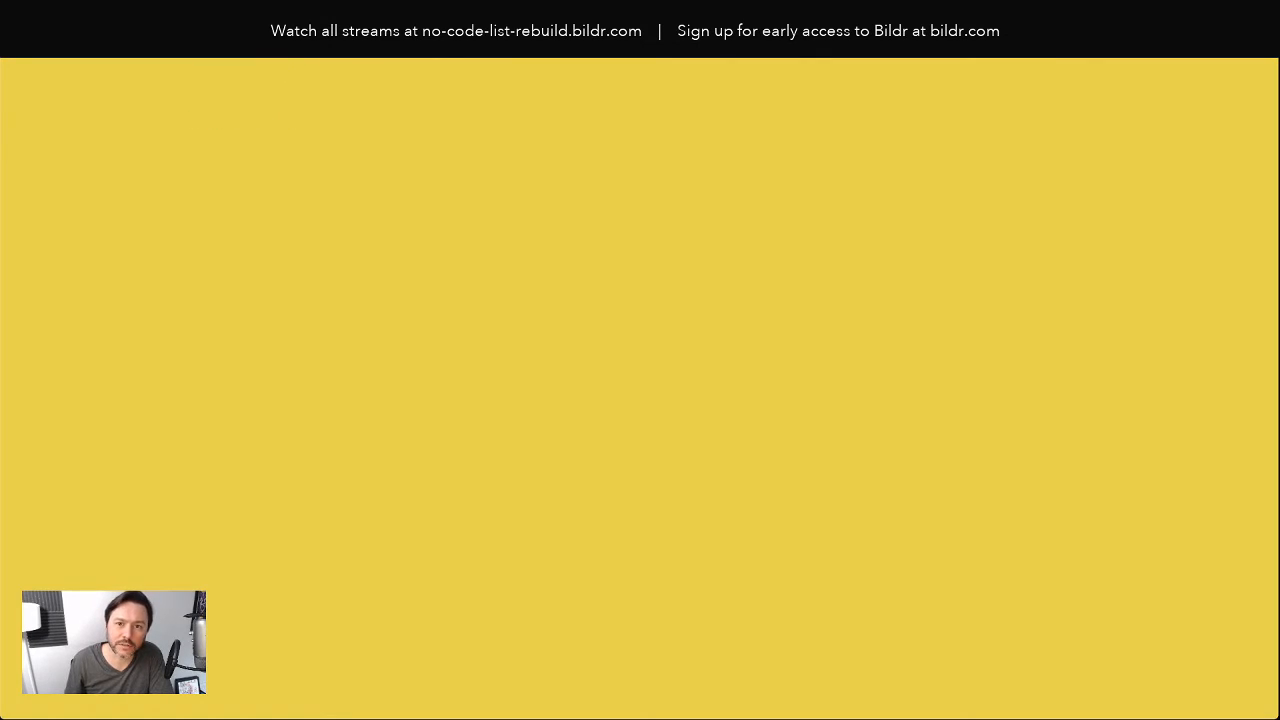
click(446, 46)
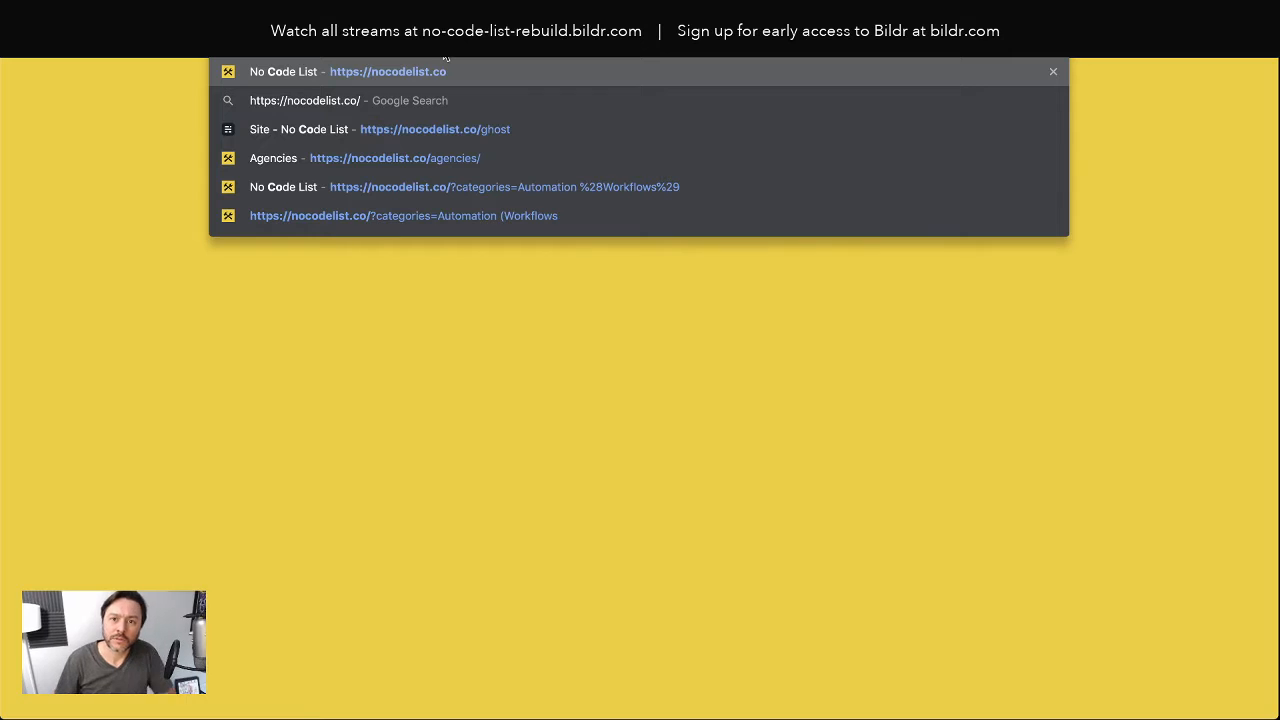
text(agencies)
key(Return)
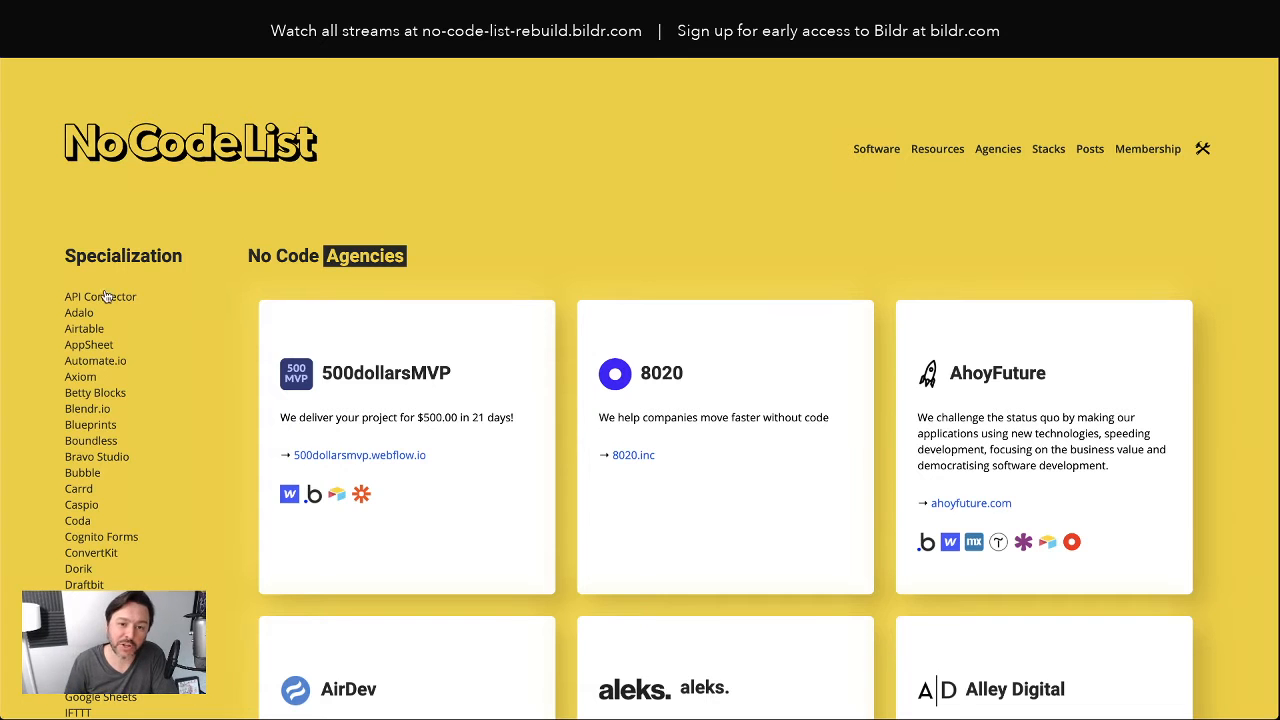
Filter the agencies by the Carrd specialization and look through the matching agency cards
scroll(98, 289, down, 2)
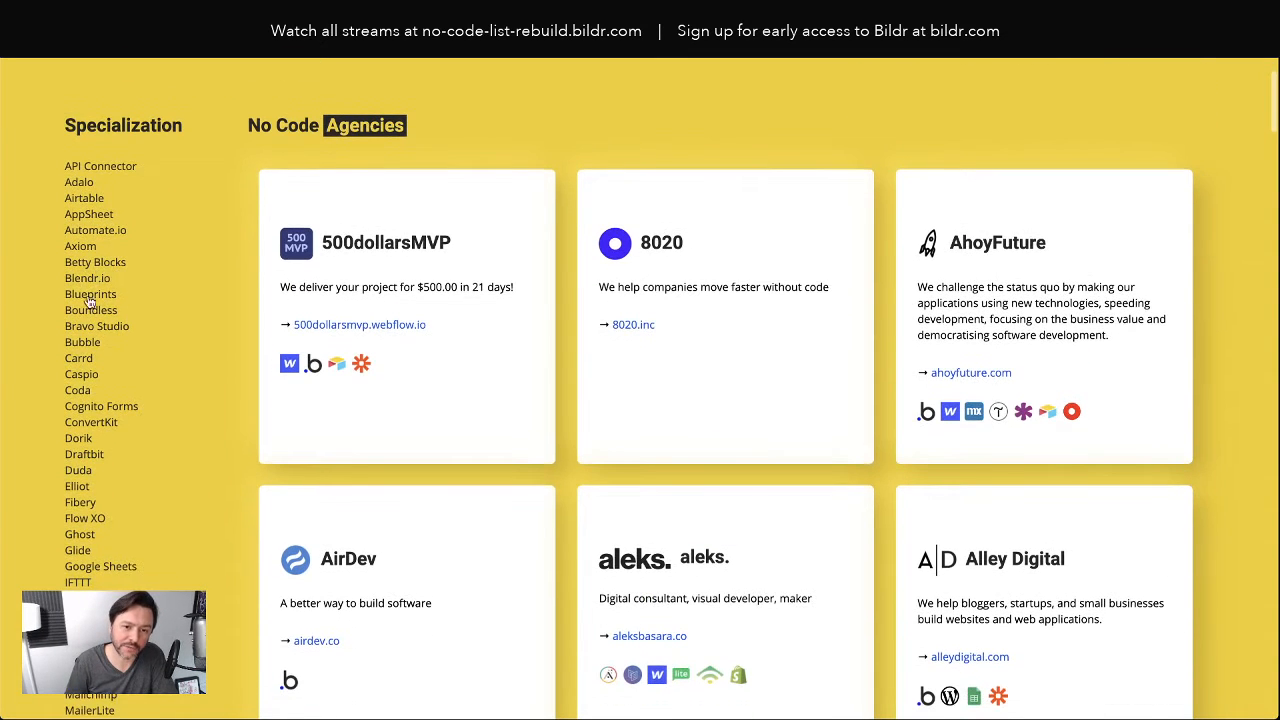
click(85, 357)
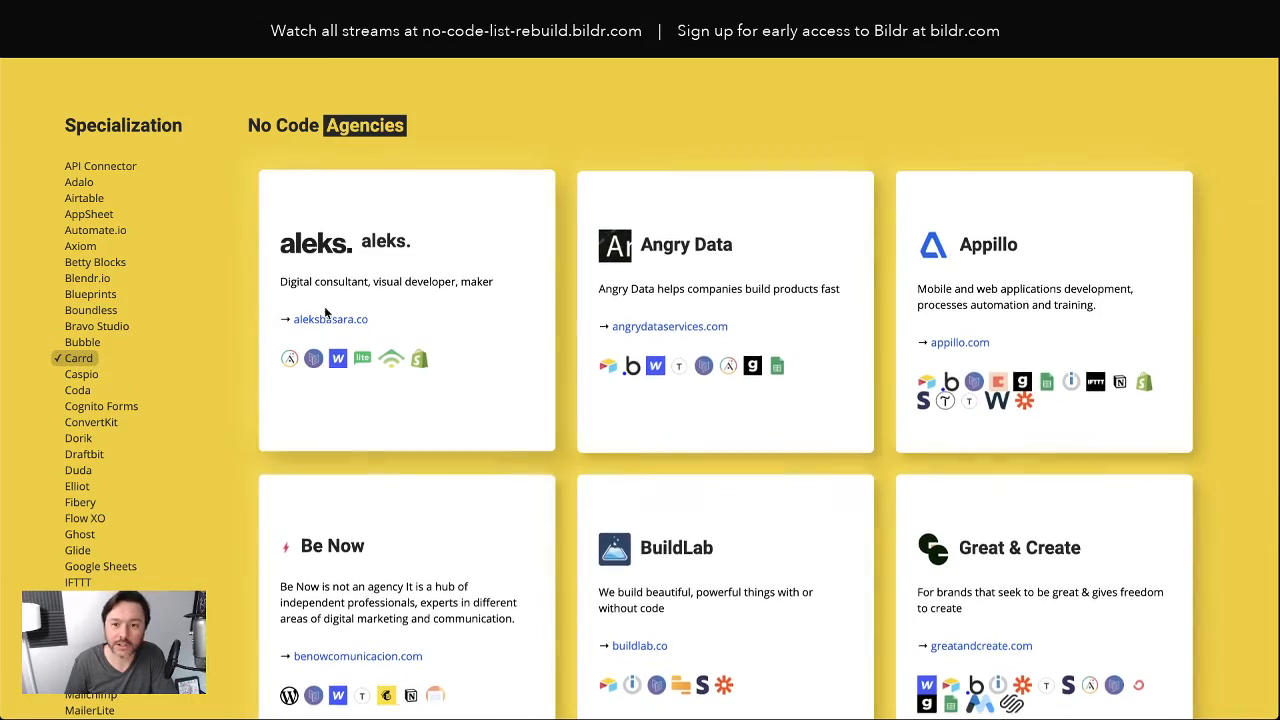
scroll(960, 440, down, 5)
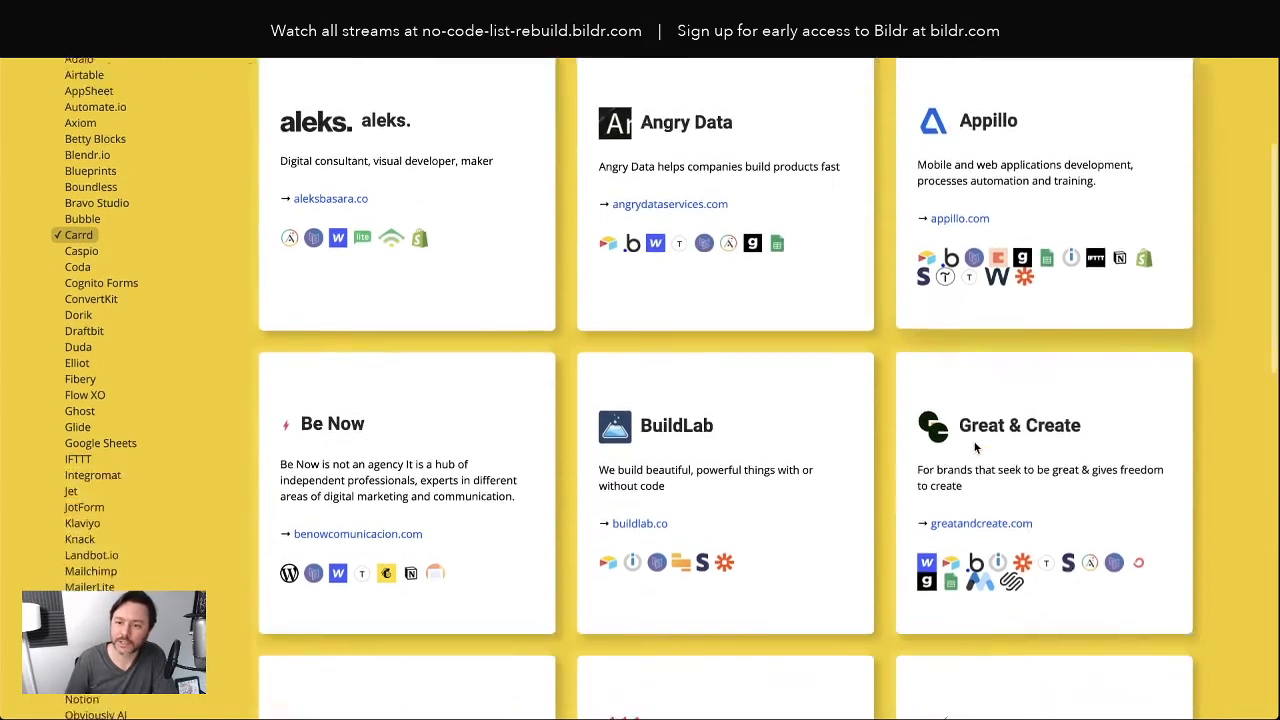
scroll(925, 540, up, 7)
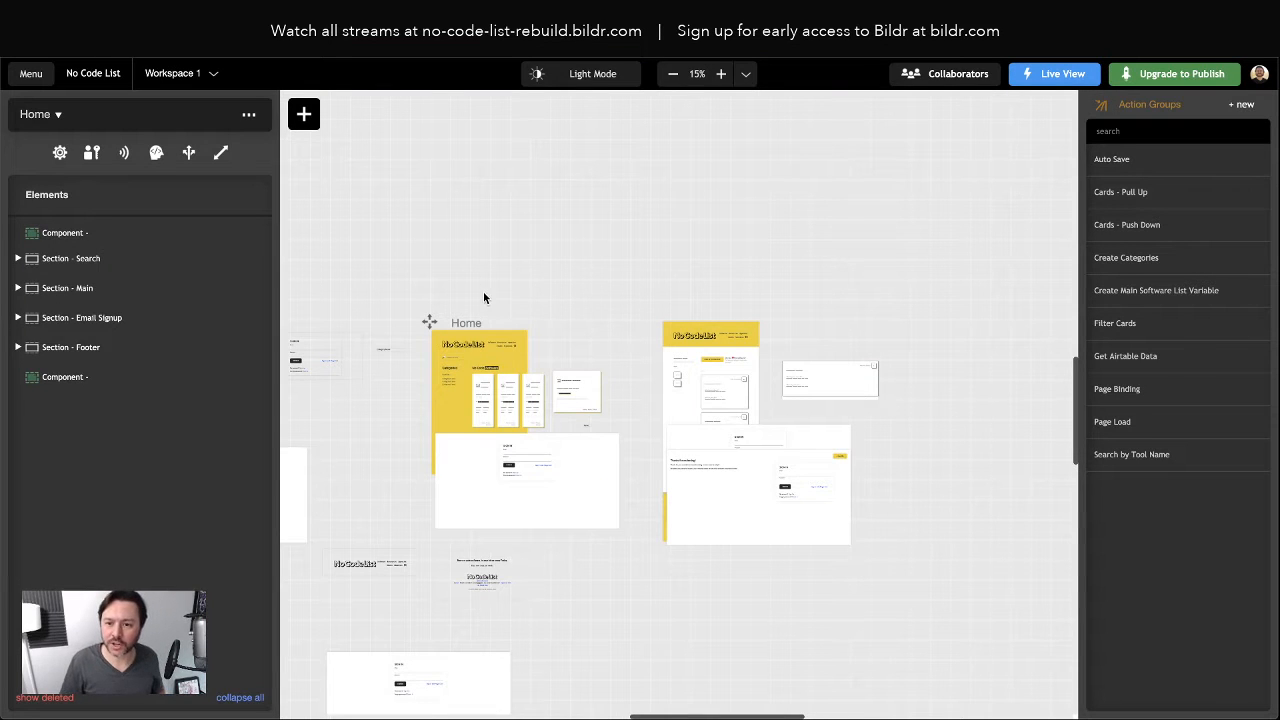
Return to the Bildr project and duplicate the Home page as a new page named "Agencies List"
scroll(483, 291, down, 3)
scroll(483, 287, left, 4)
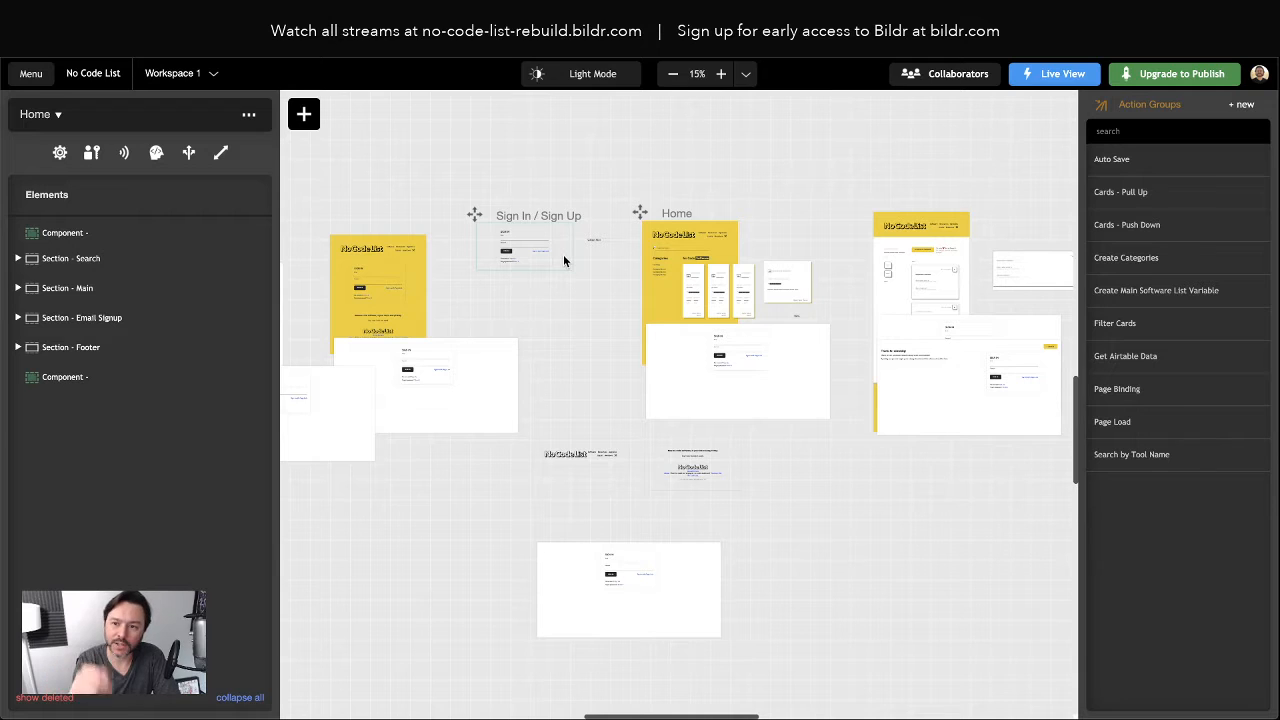
click(648, 299)
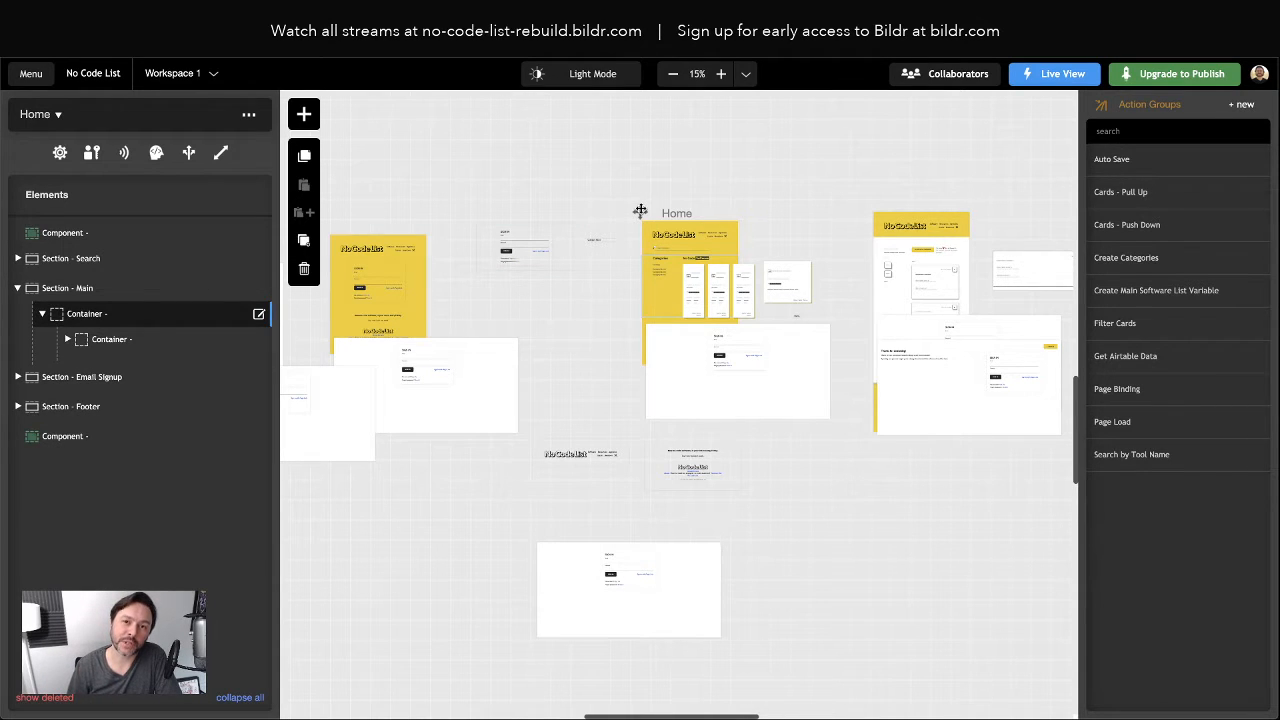
click(655, 234)
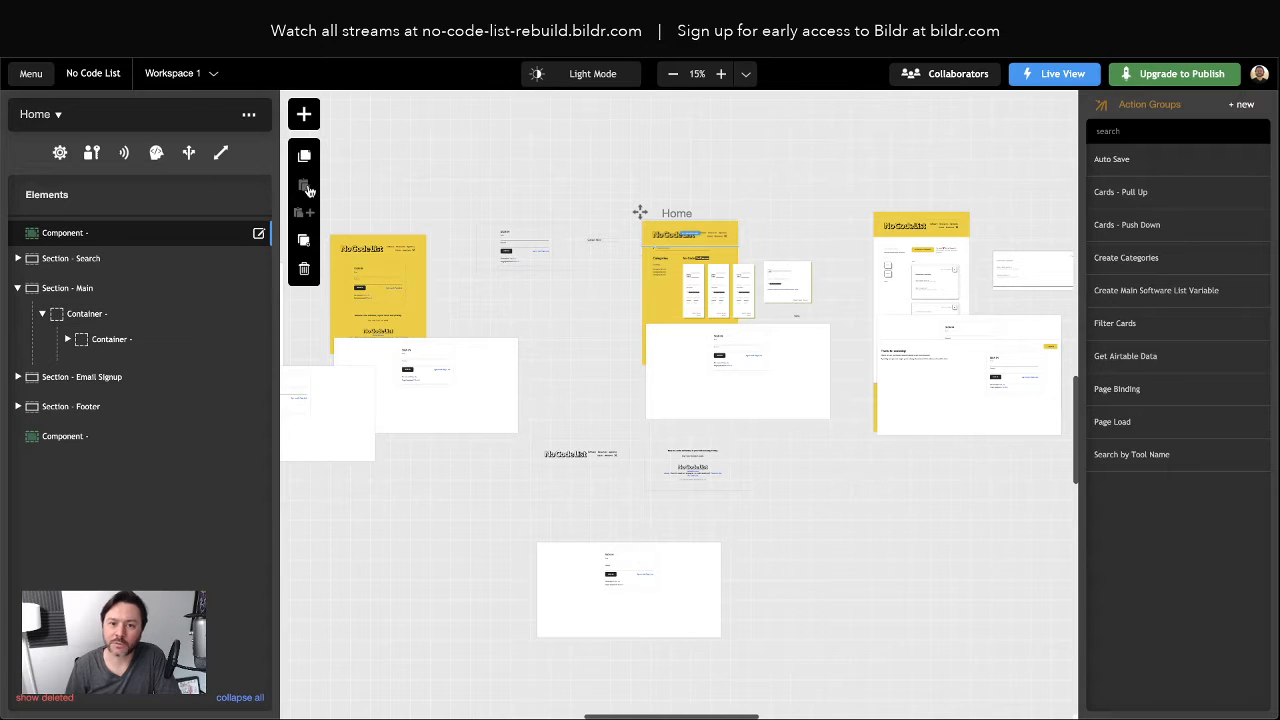
click(249, 114)
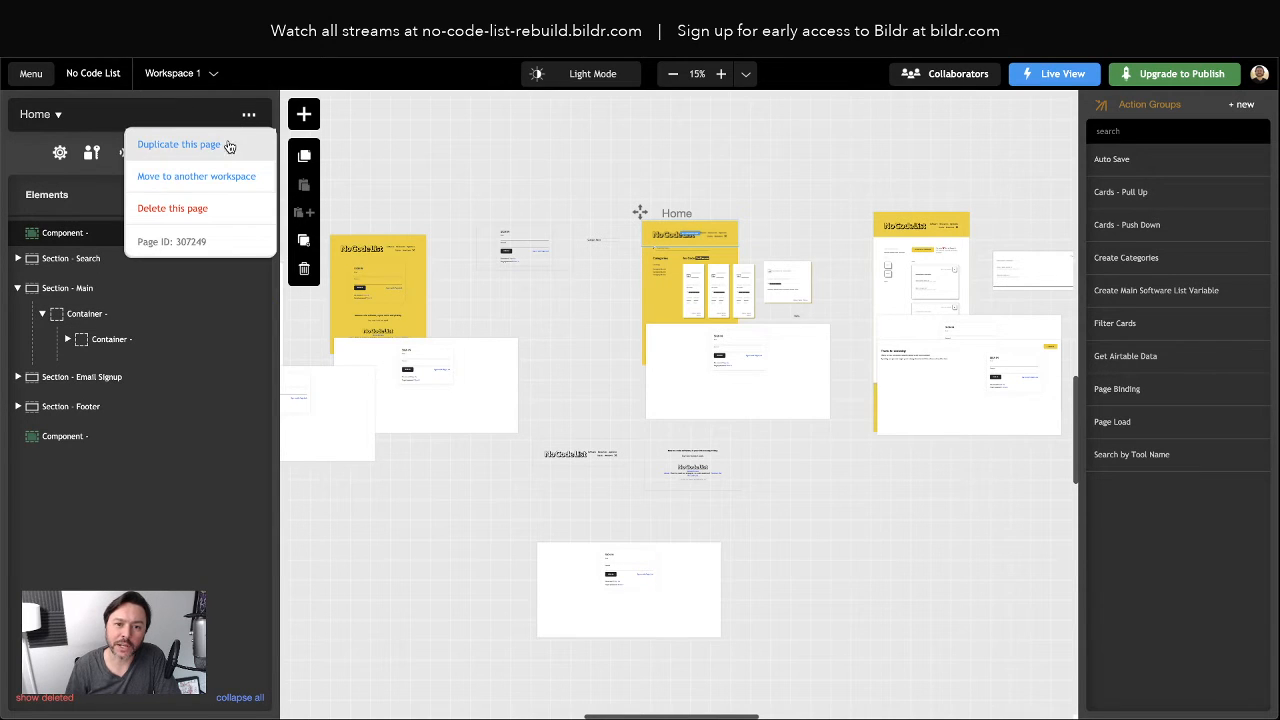
click(211, 145)
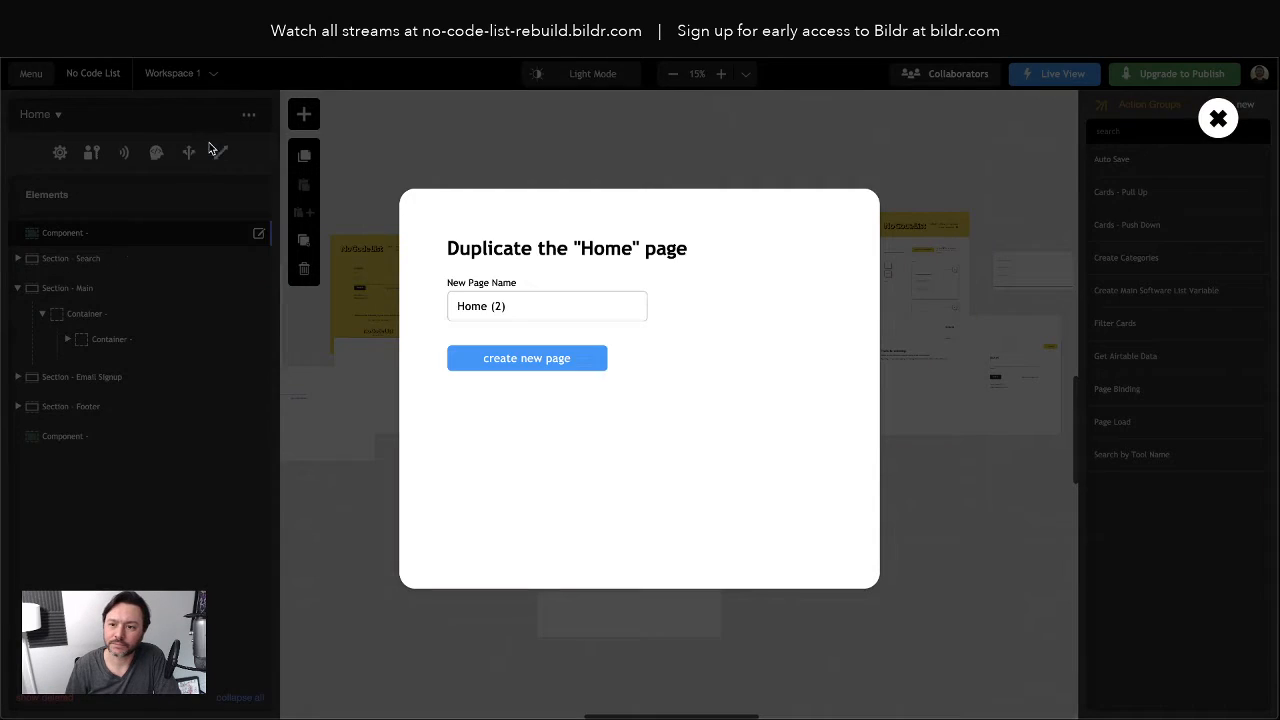
triple_click(483, 310)
text(Agencie)
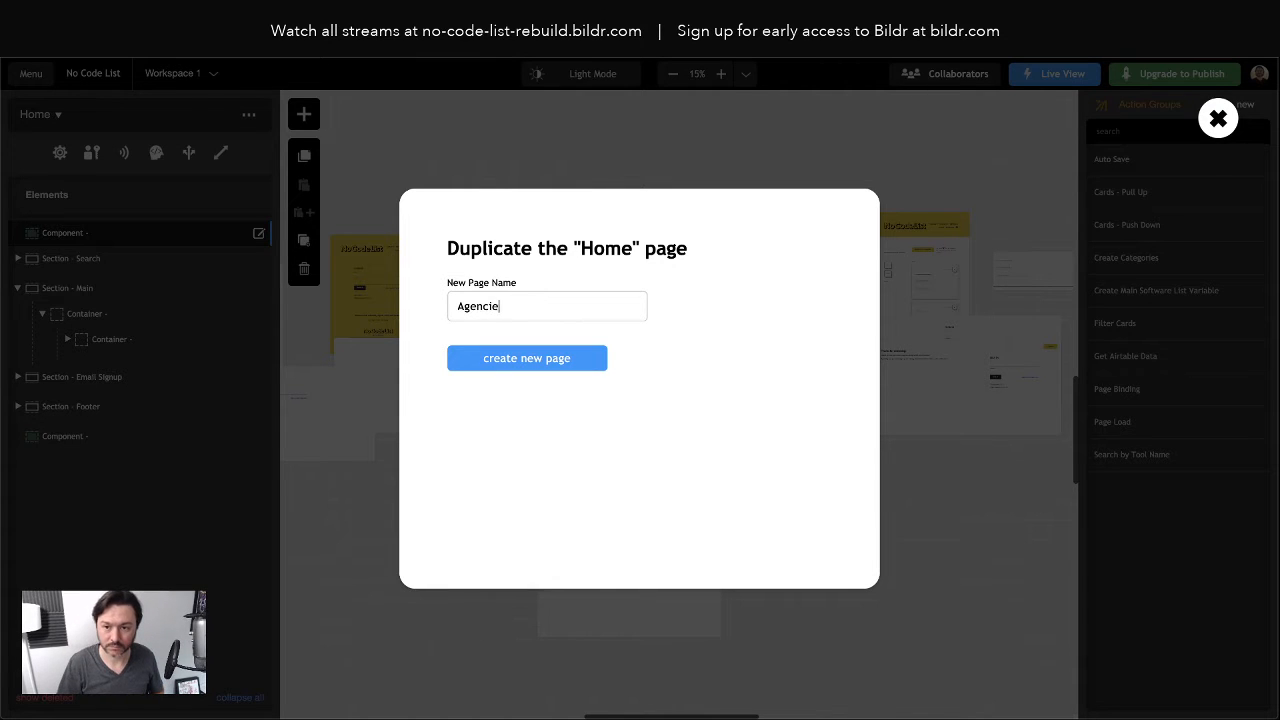
text(s List)
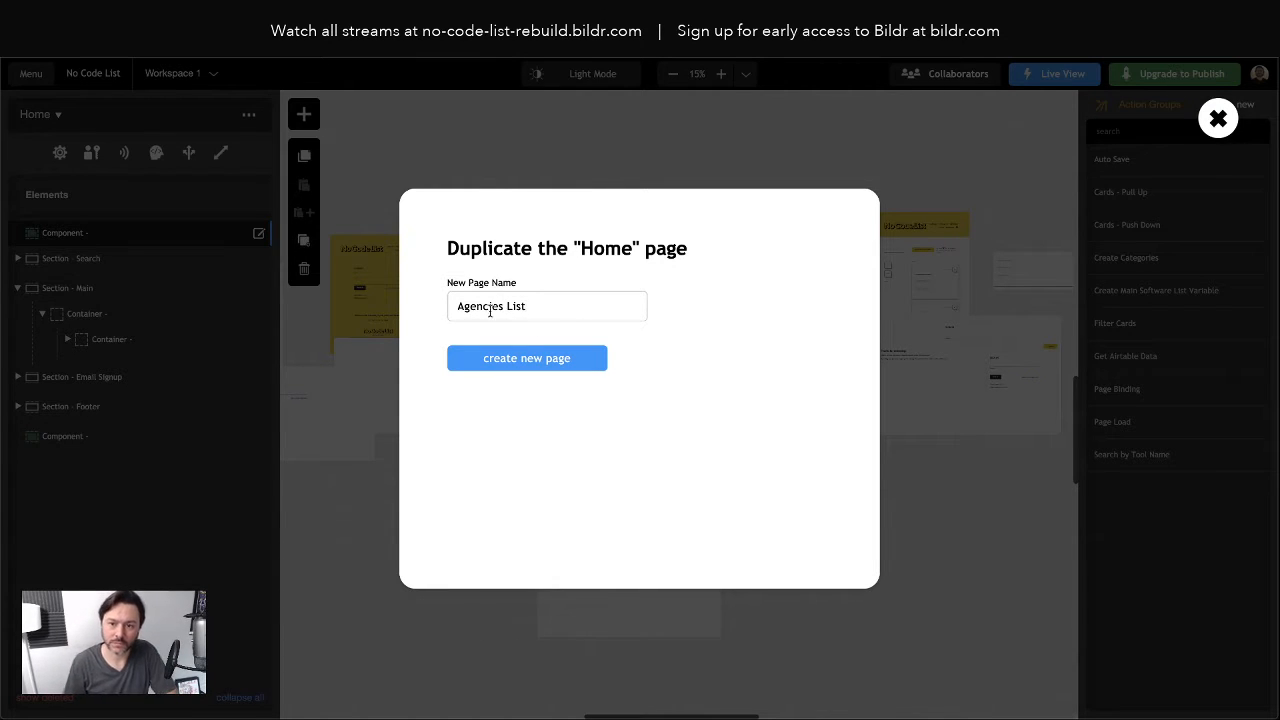
click(532, 368)
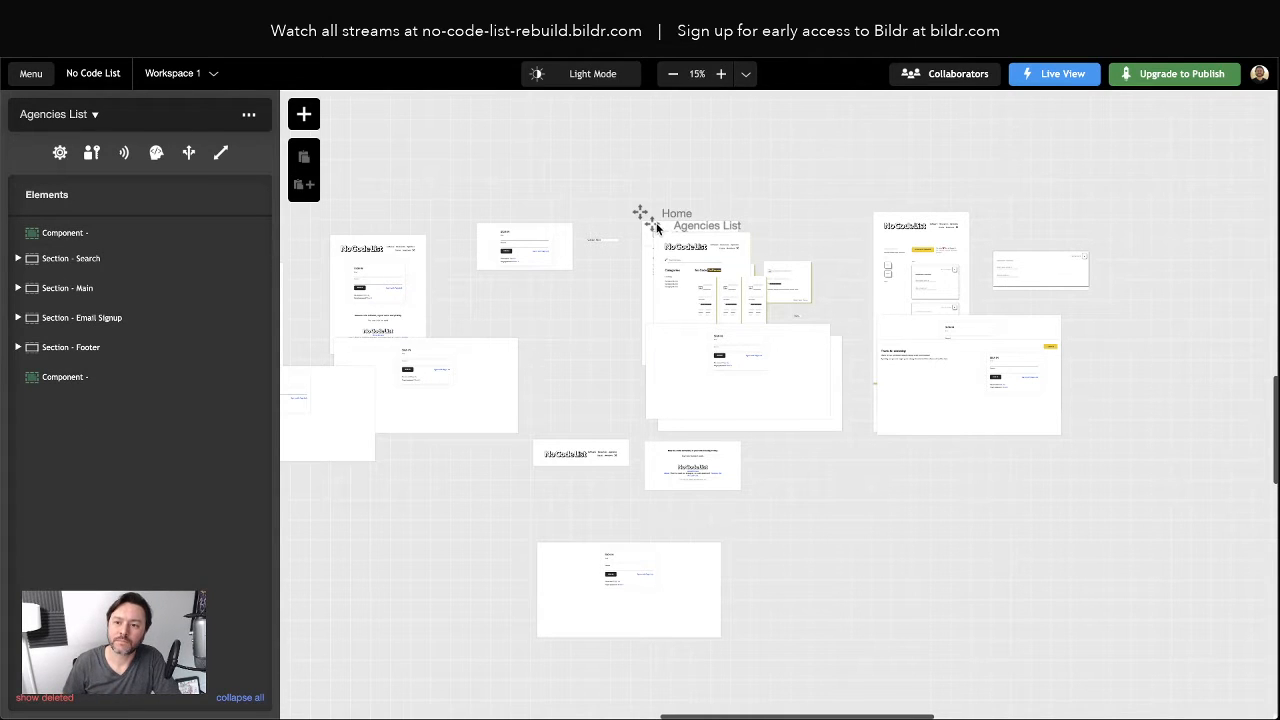
Move the Home page up on the canvas, away from the overlapping Agencies List page
click(713, 148)
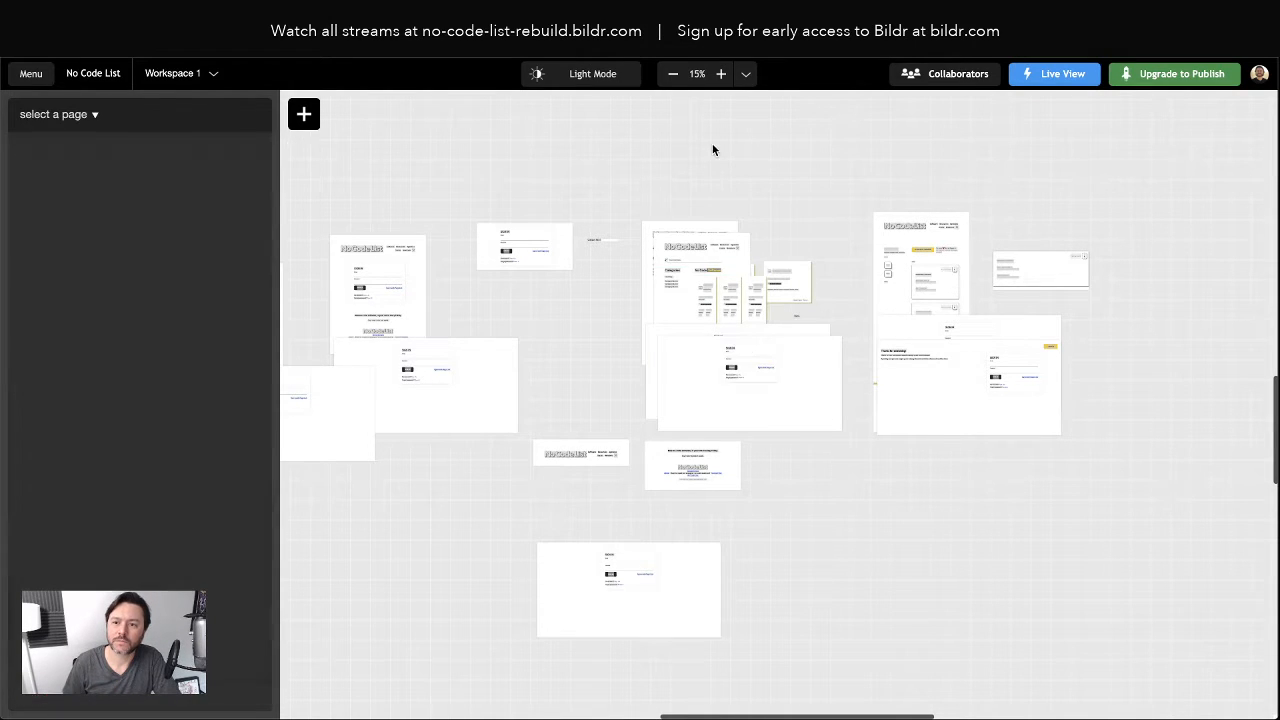
click(641, 213)
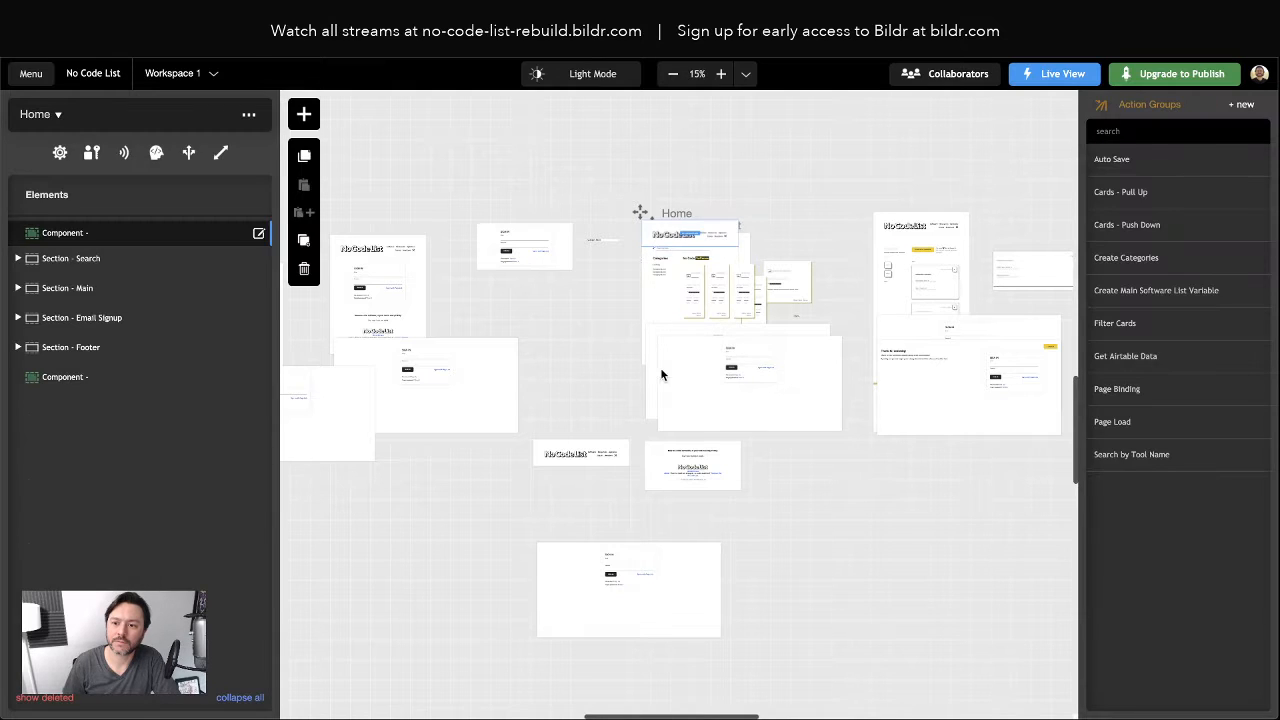
click(649, 375)
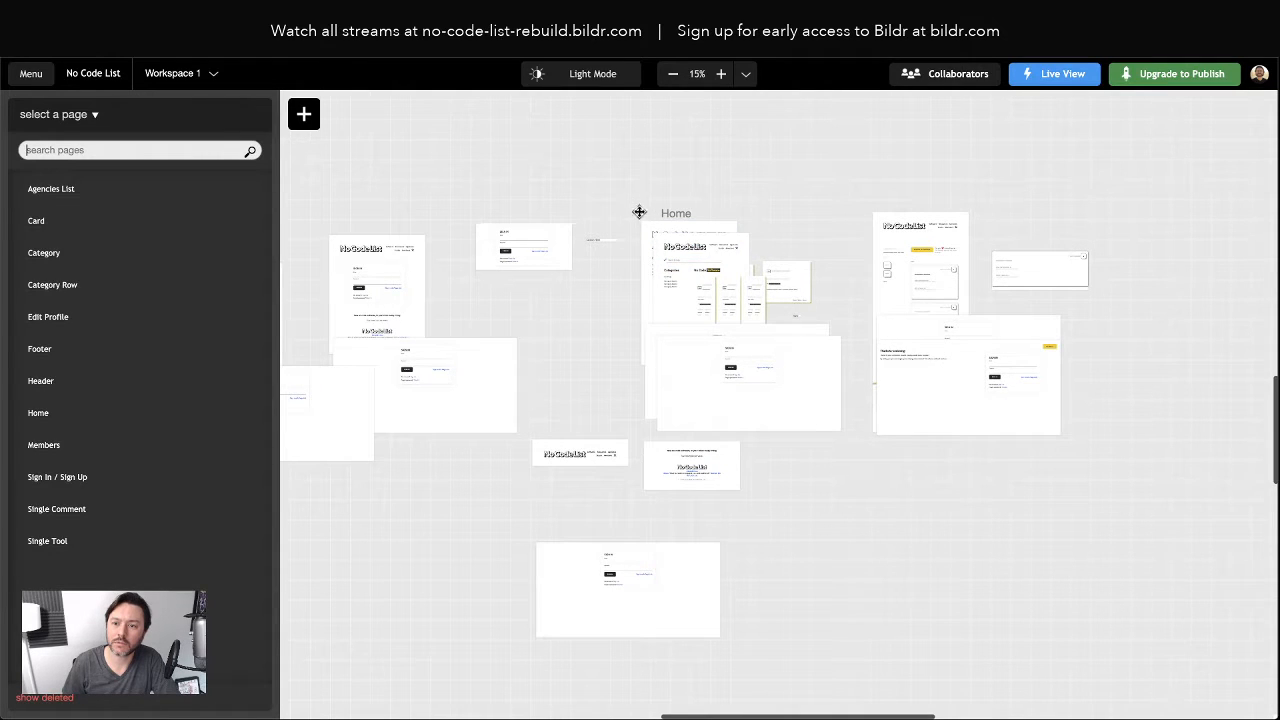
drag(639, 212, 592, 149)
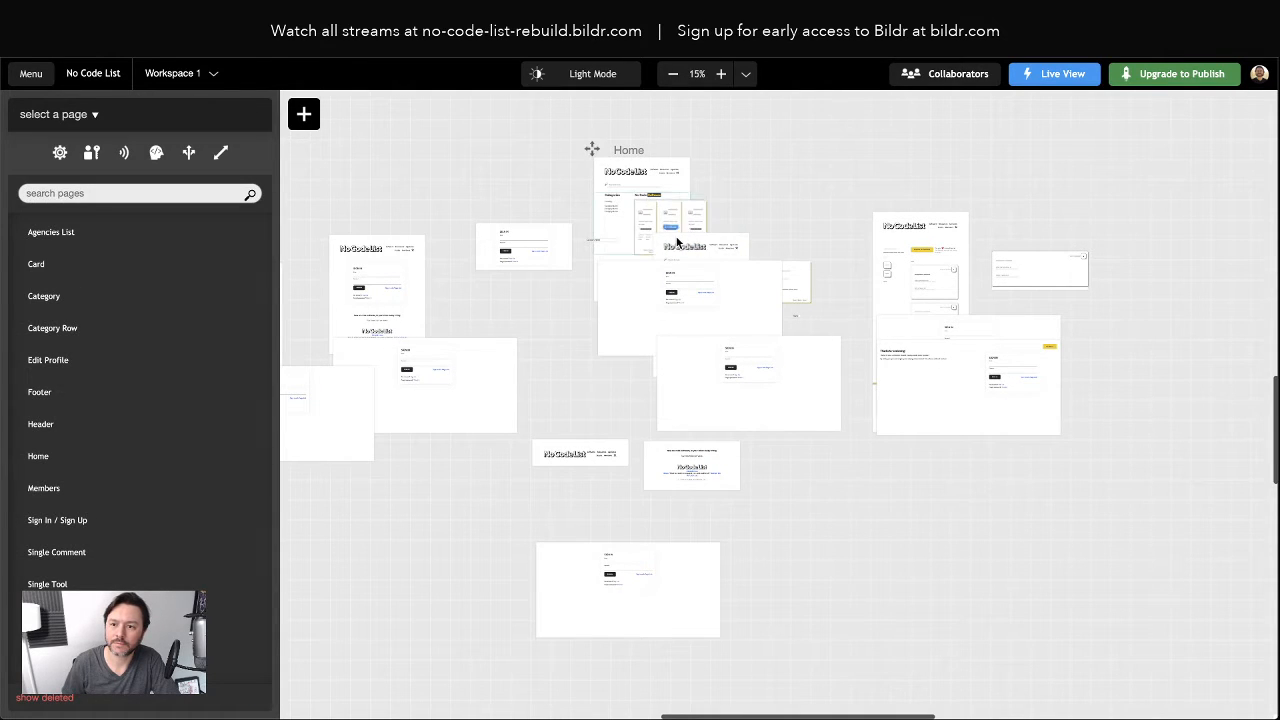
Try to move the Agencies List page to free canvas space below the other pages and shift the Home page back down
click(673, 241)
click(734, 242)
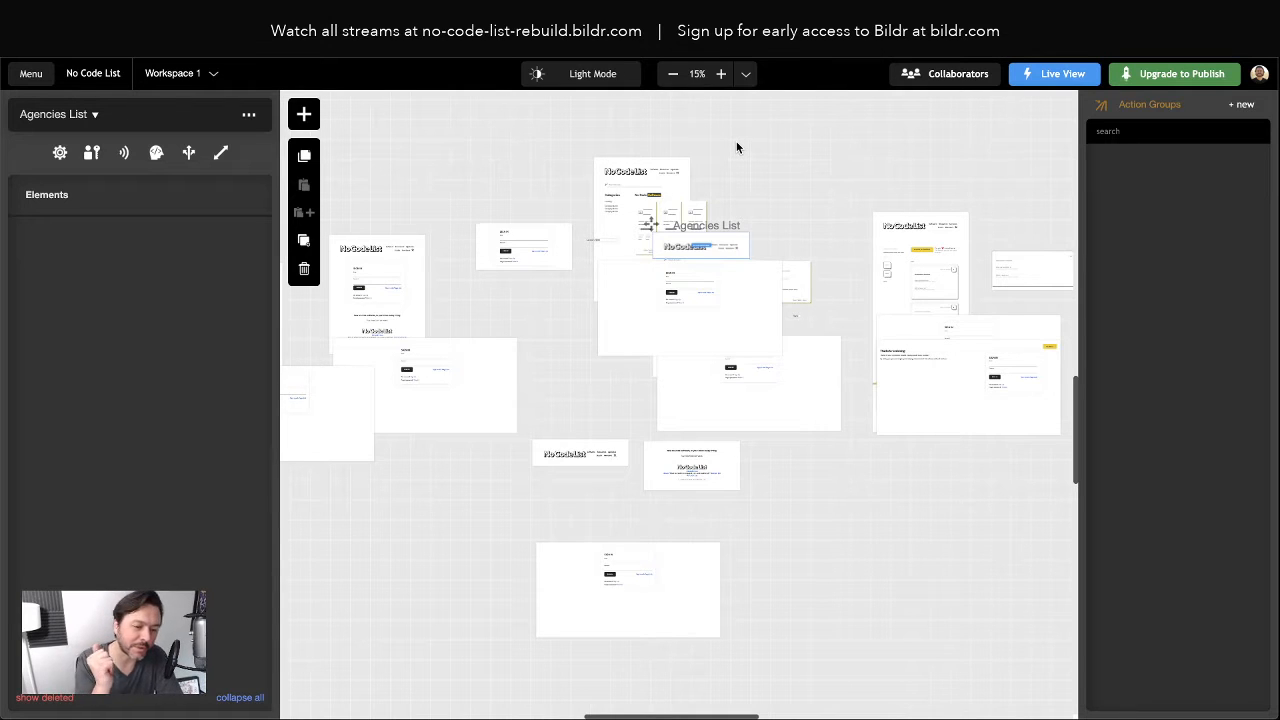
key(super+z)
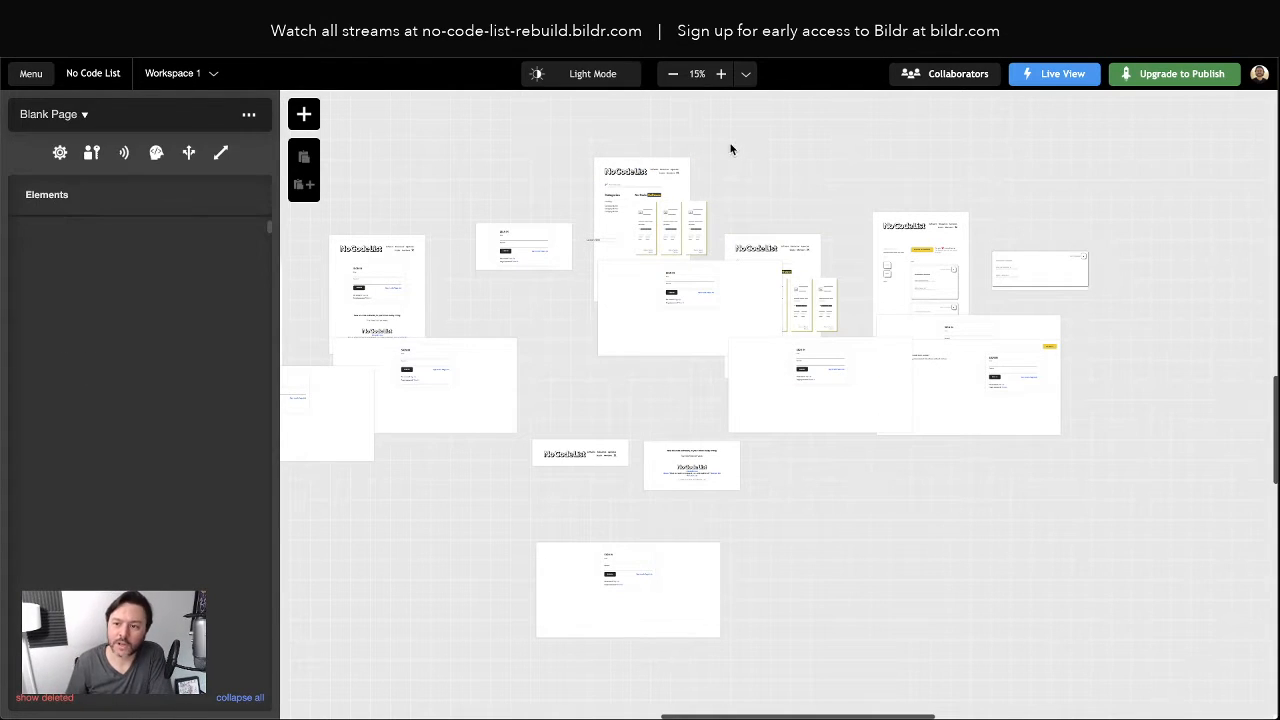
drag(722, 226, 853, 472)
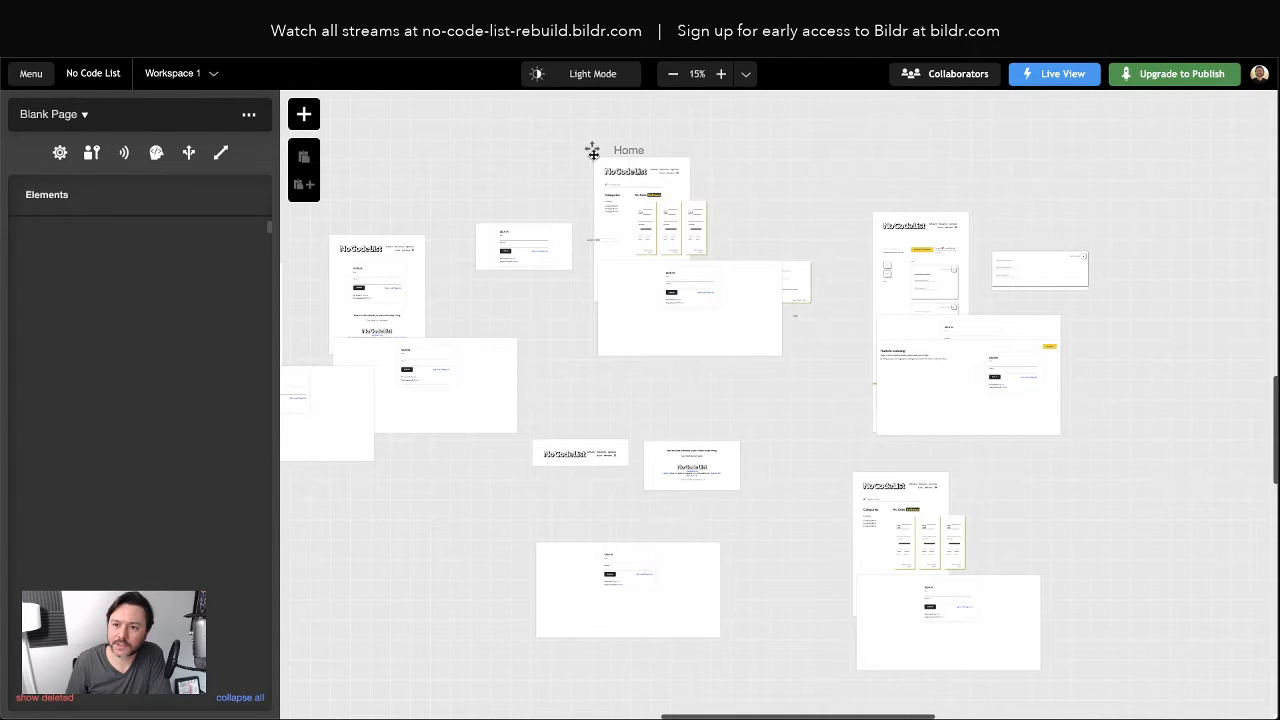
drag(593, 149, 627, 203)
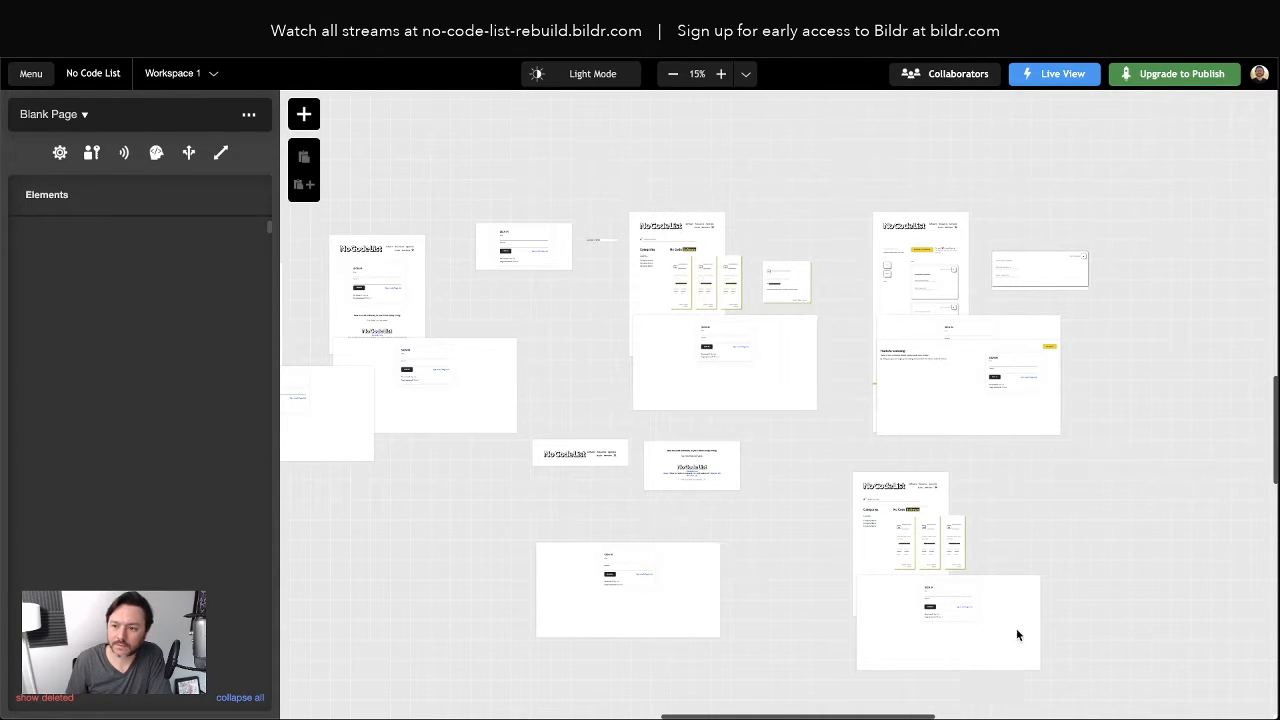
scroll(1014, 516, right, 5)
scroll(866, 486, down, 3)
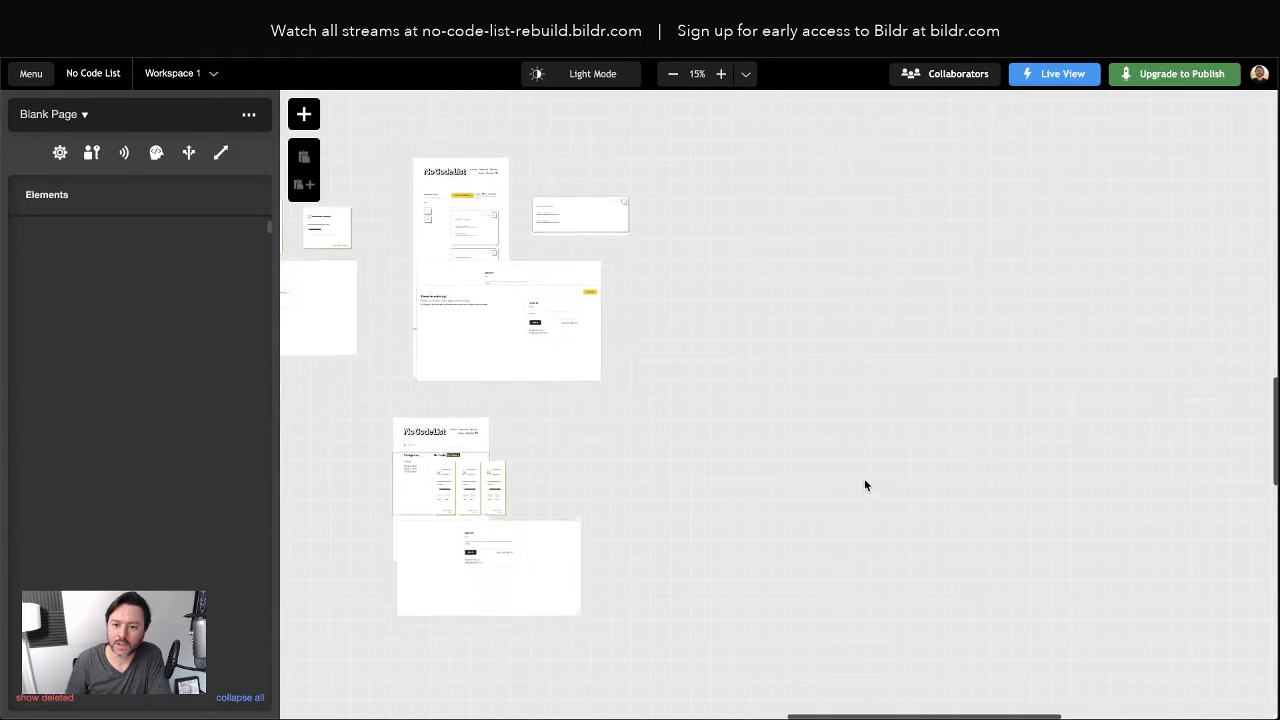
scroll(401, 402, left, 4)
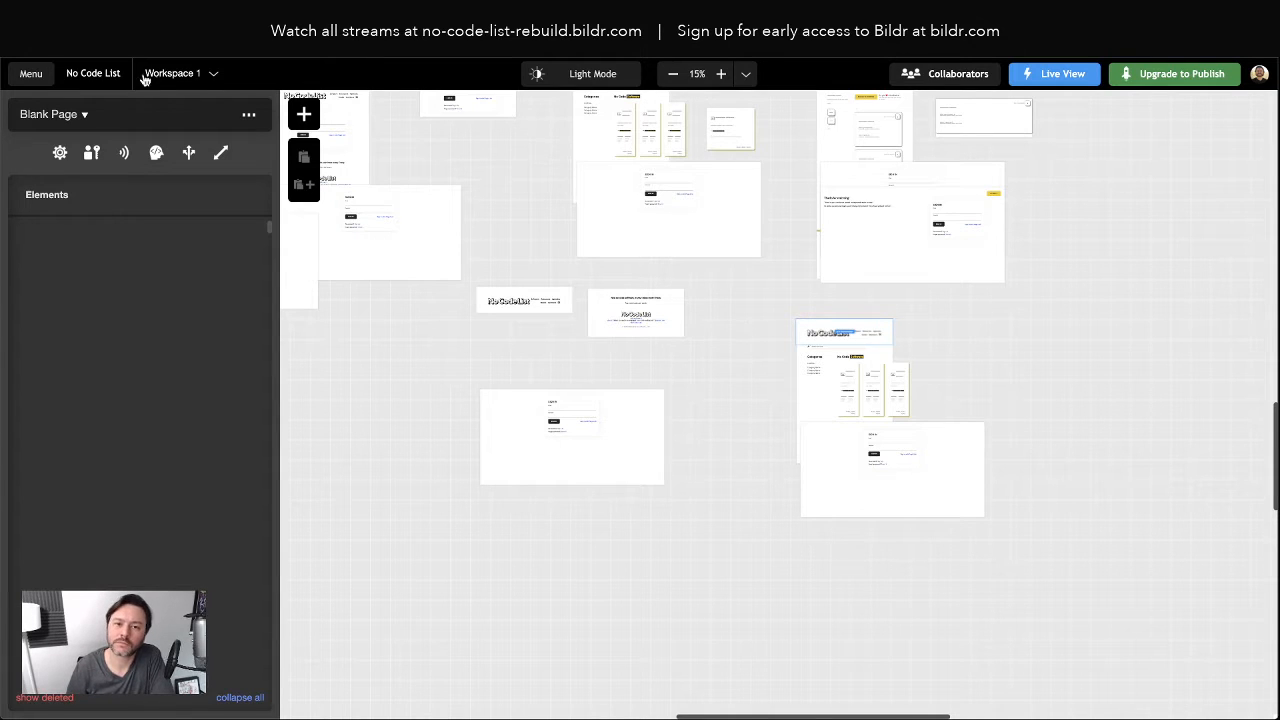
Reload the editor and move the Agencies List page into the free canvas area below the other pages
click(80, 44)
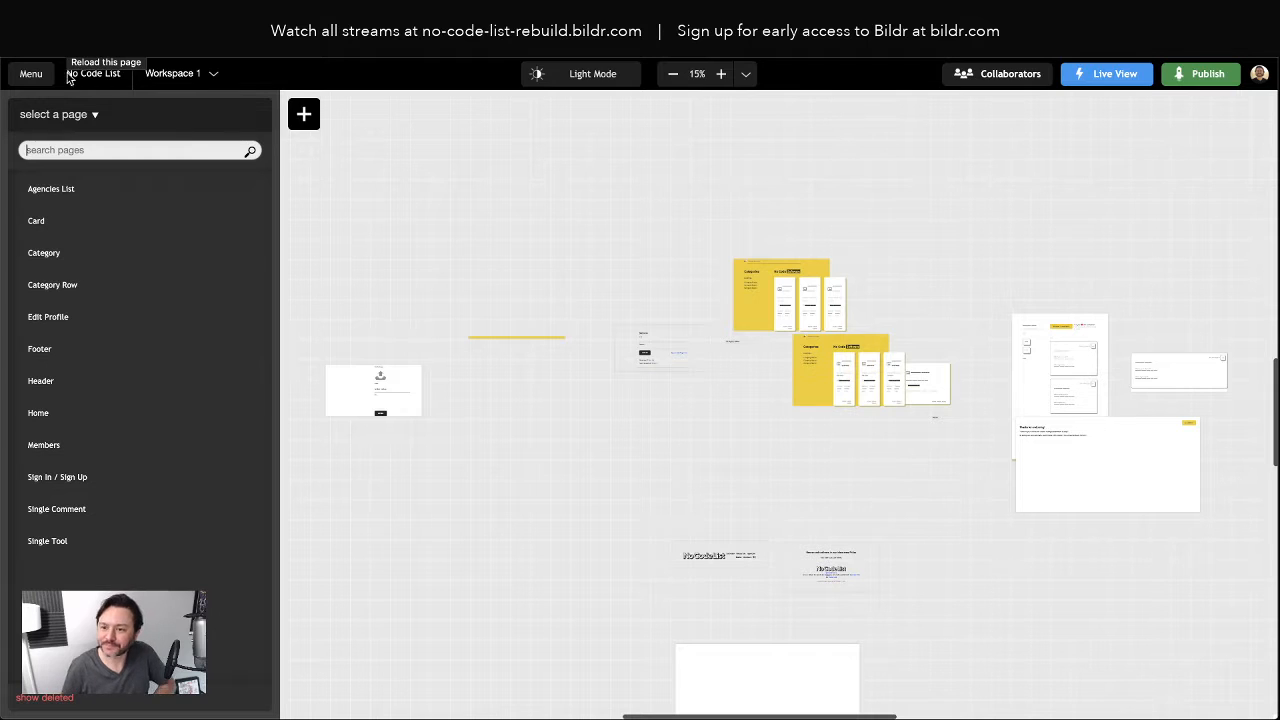
scroll(675, 362, down, 4)
scroll(675, 362, right, 3)
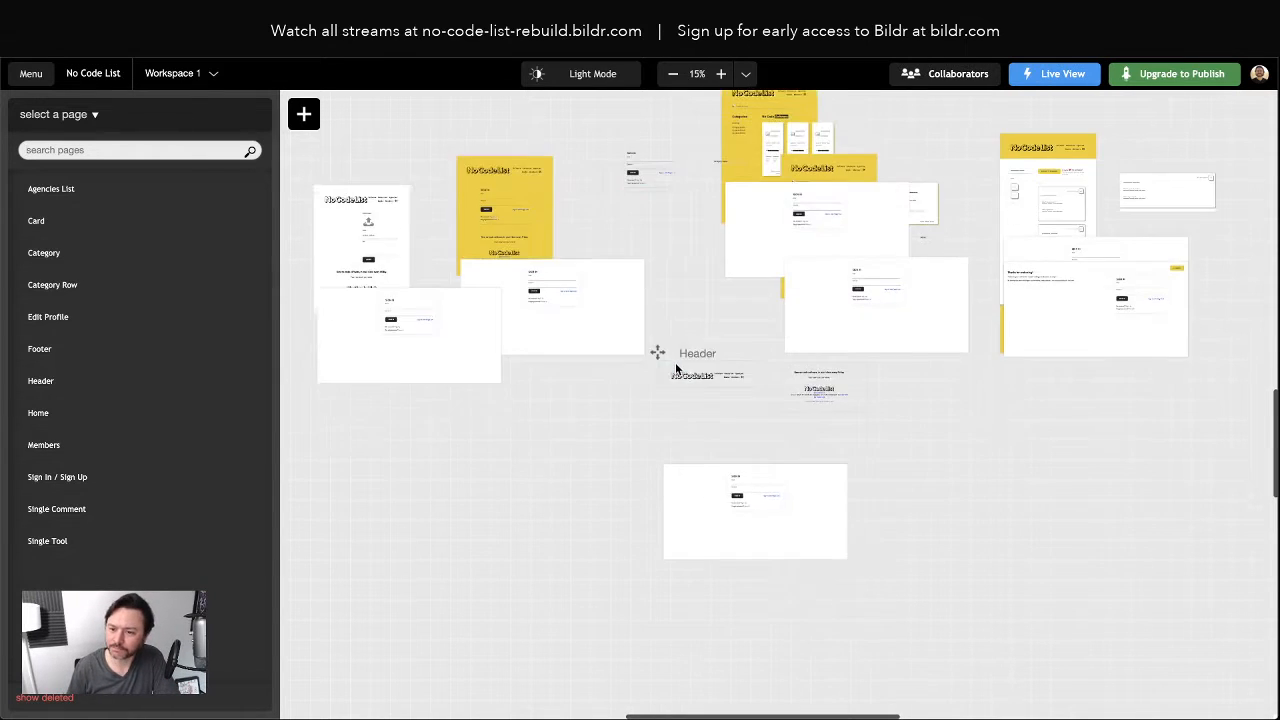
scroll(676, 369, up, 3)
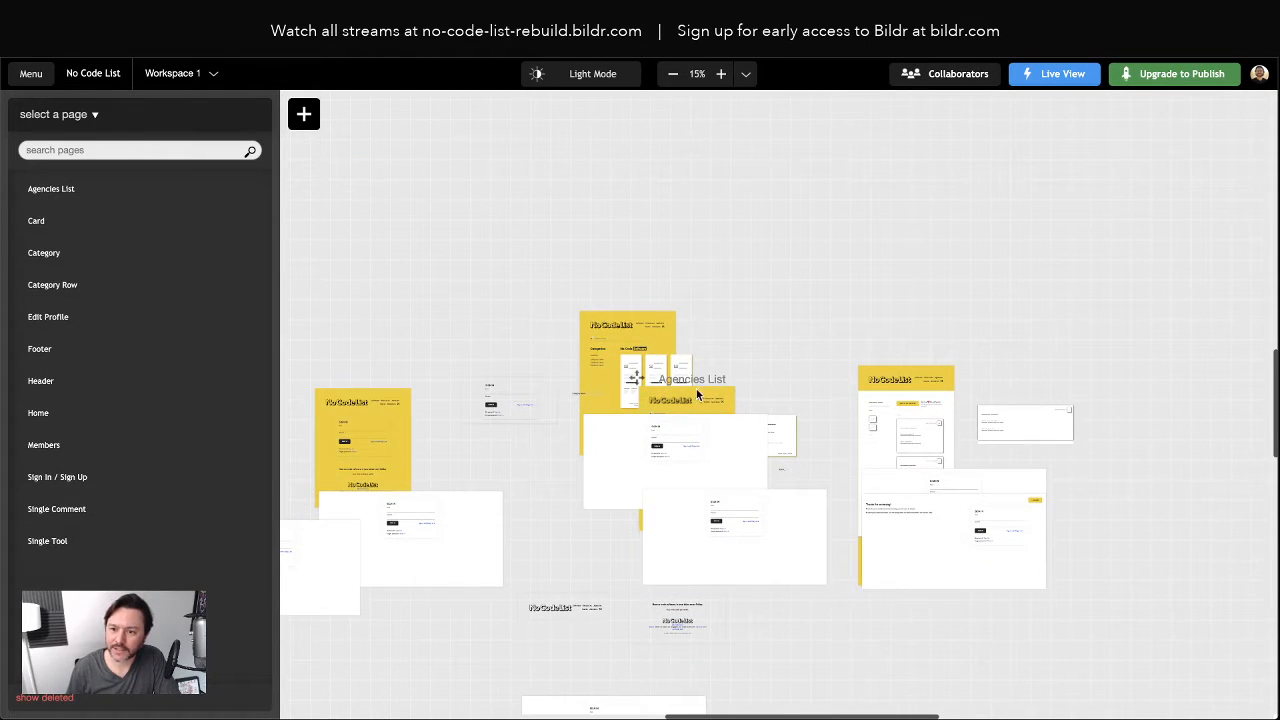
click(726, 395)
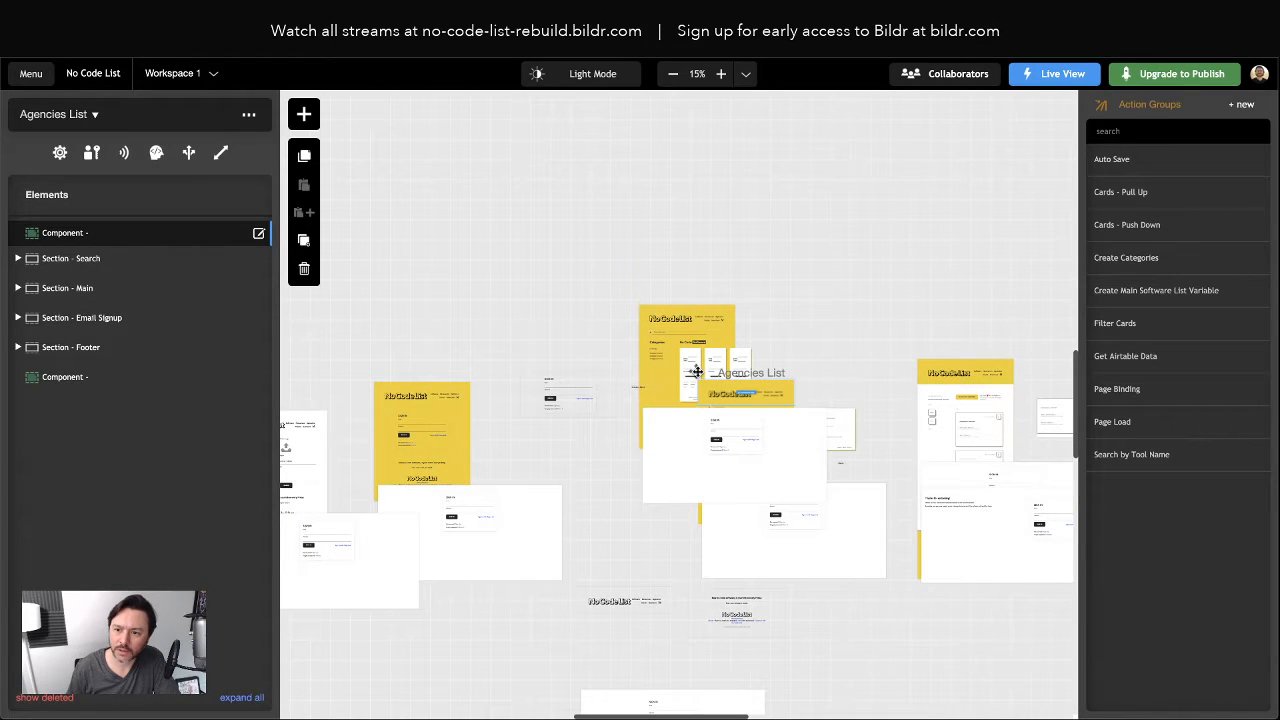
drag(697, 372, 806, 574)
scroll(806, 574, down, 3)
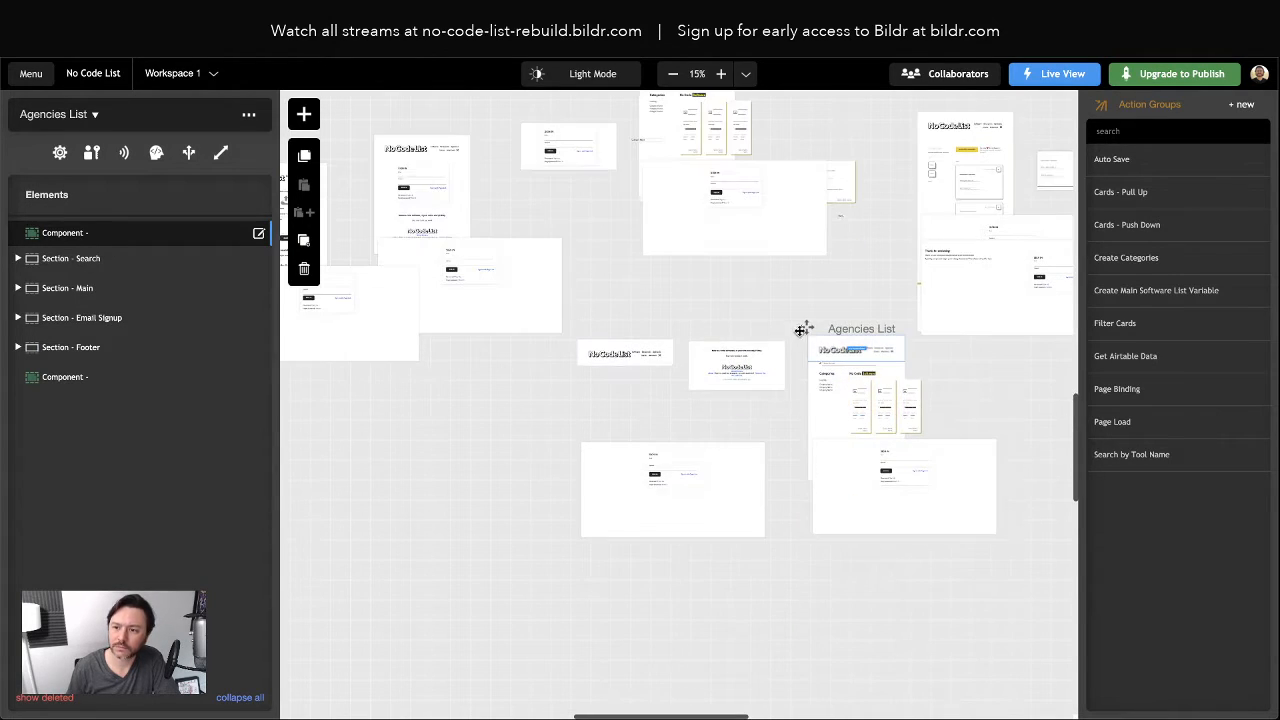
drag(805, 327, 829, 420)
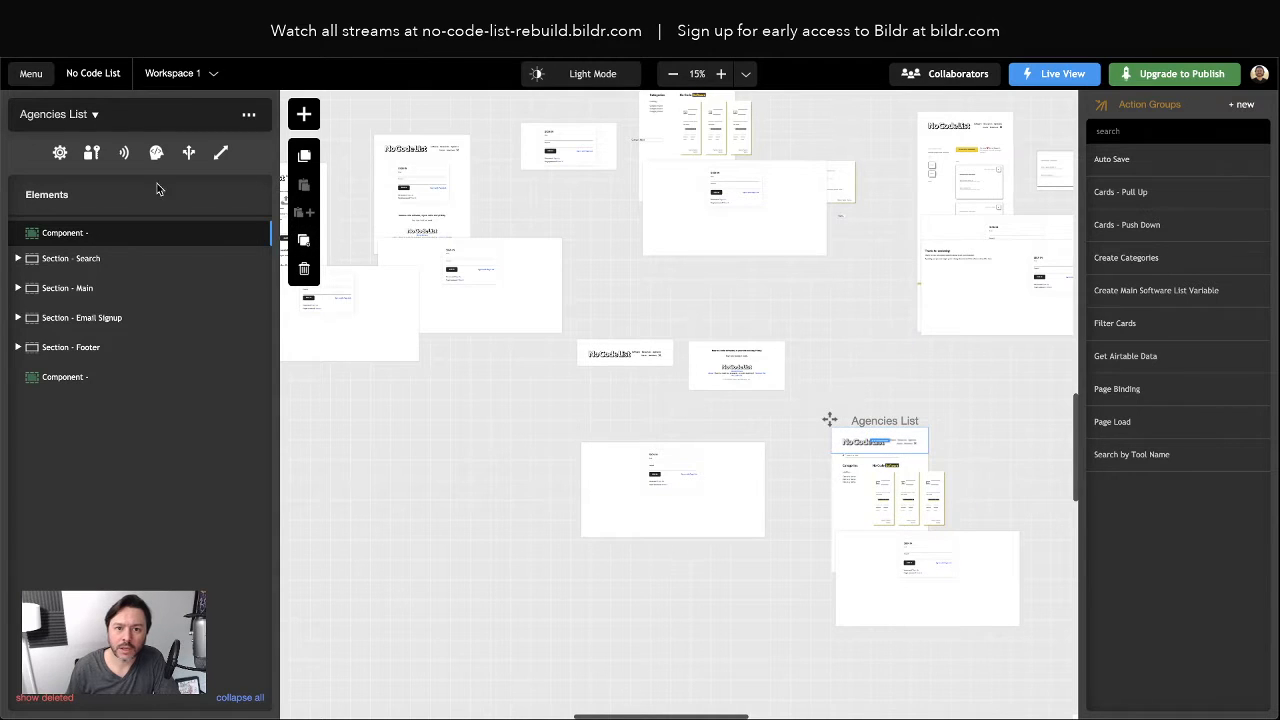
Create the URL route /agencies with Agencies List as both its unauthenticated and authenticated page, without redirect
click(188, 155)
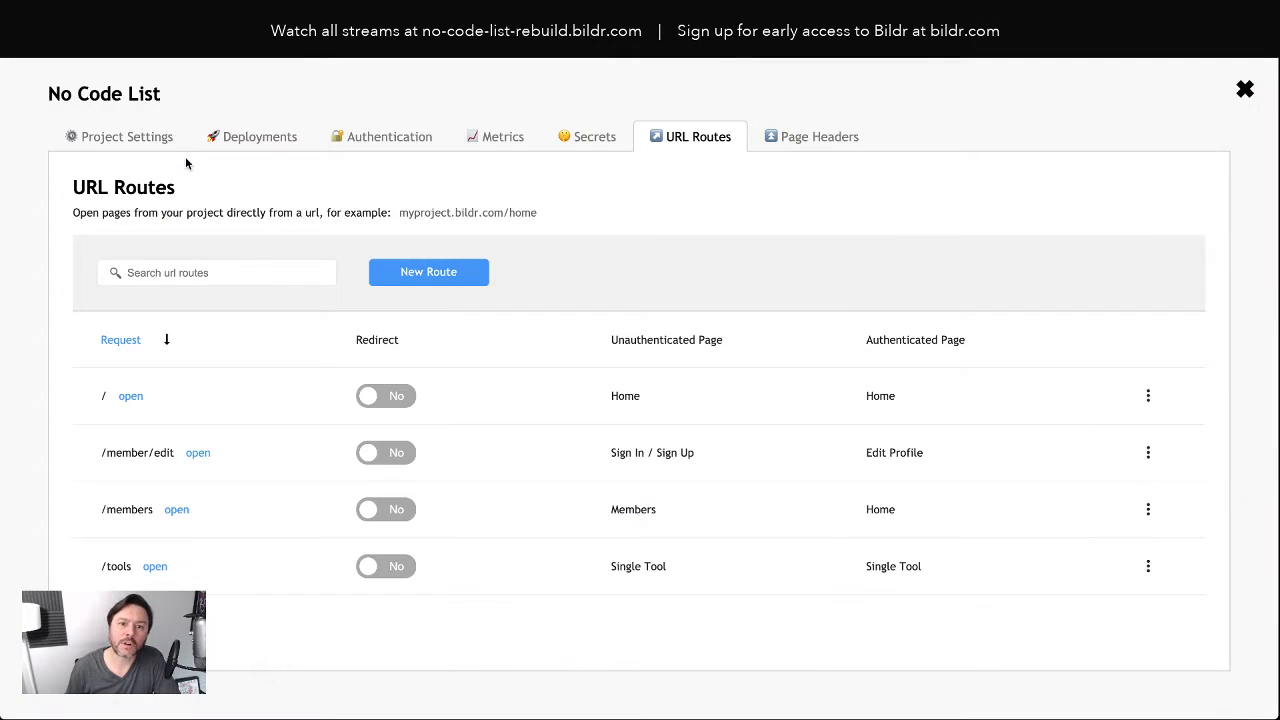
click(434, 279)
text(a)
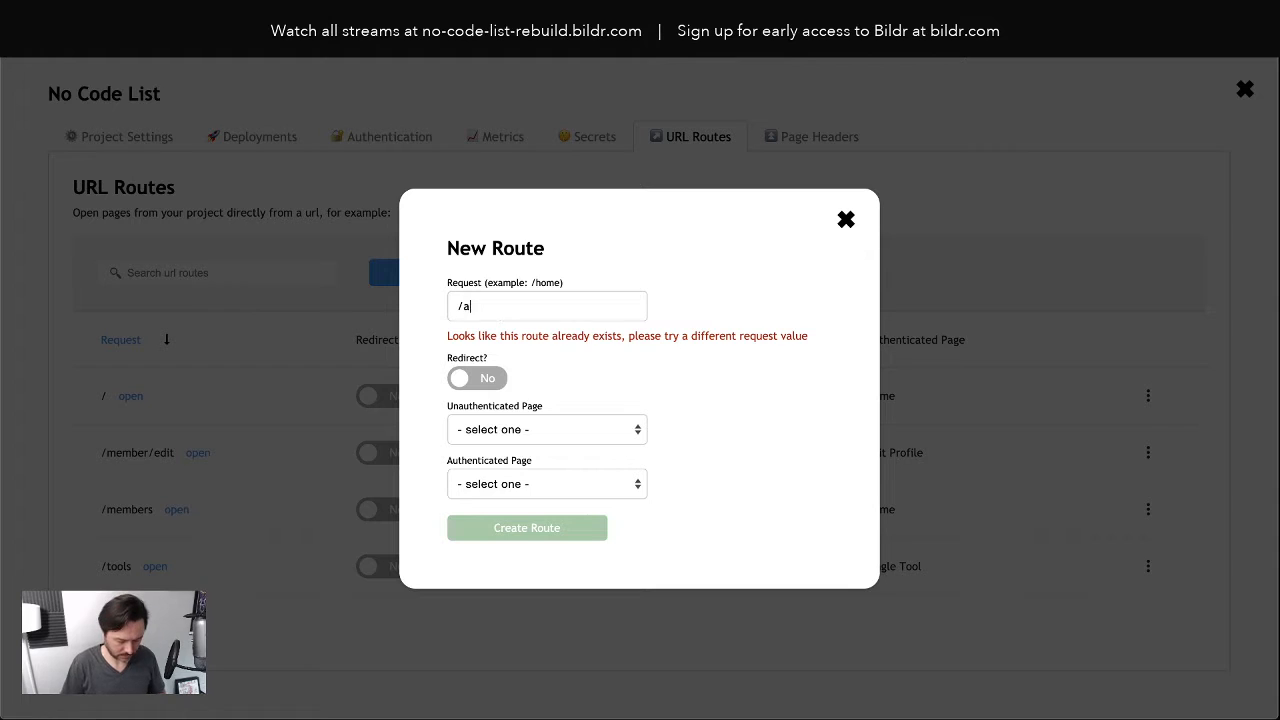
text(gencies)
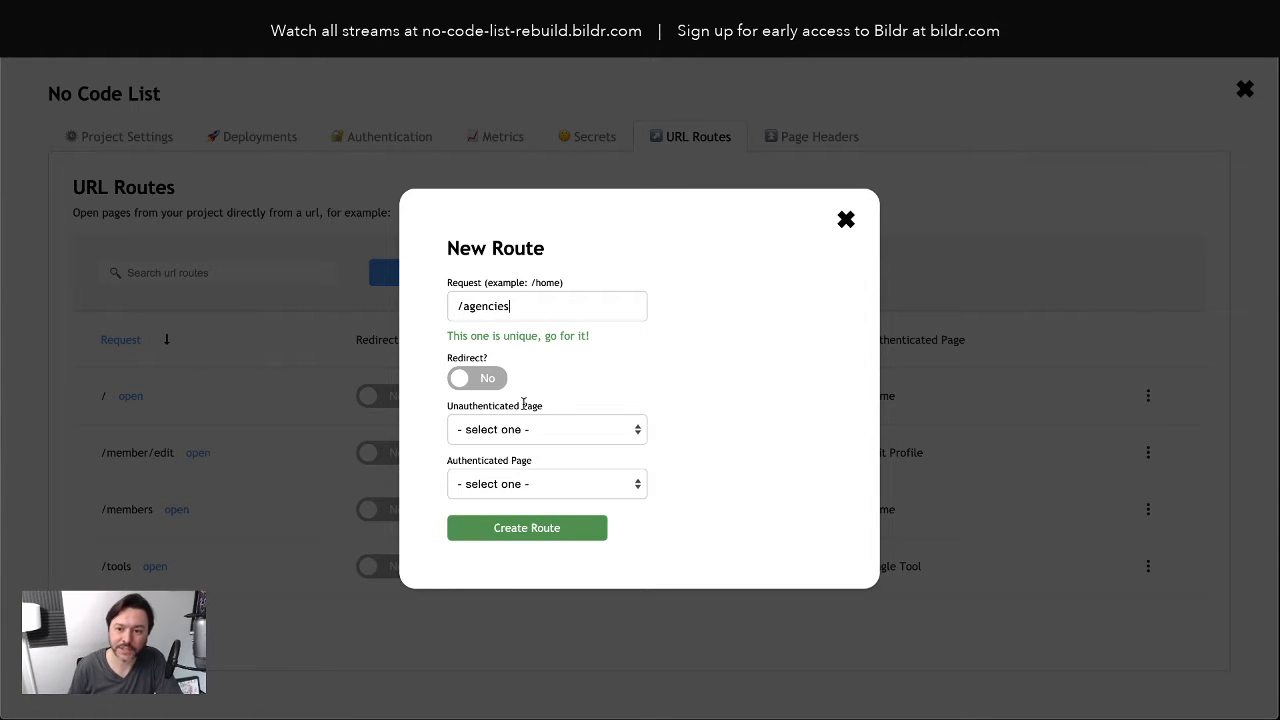
click(522, 430)
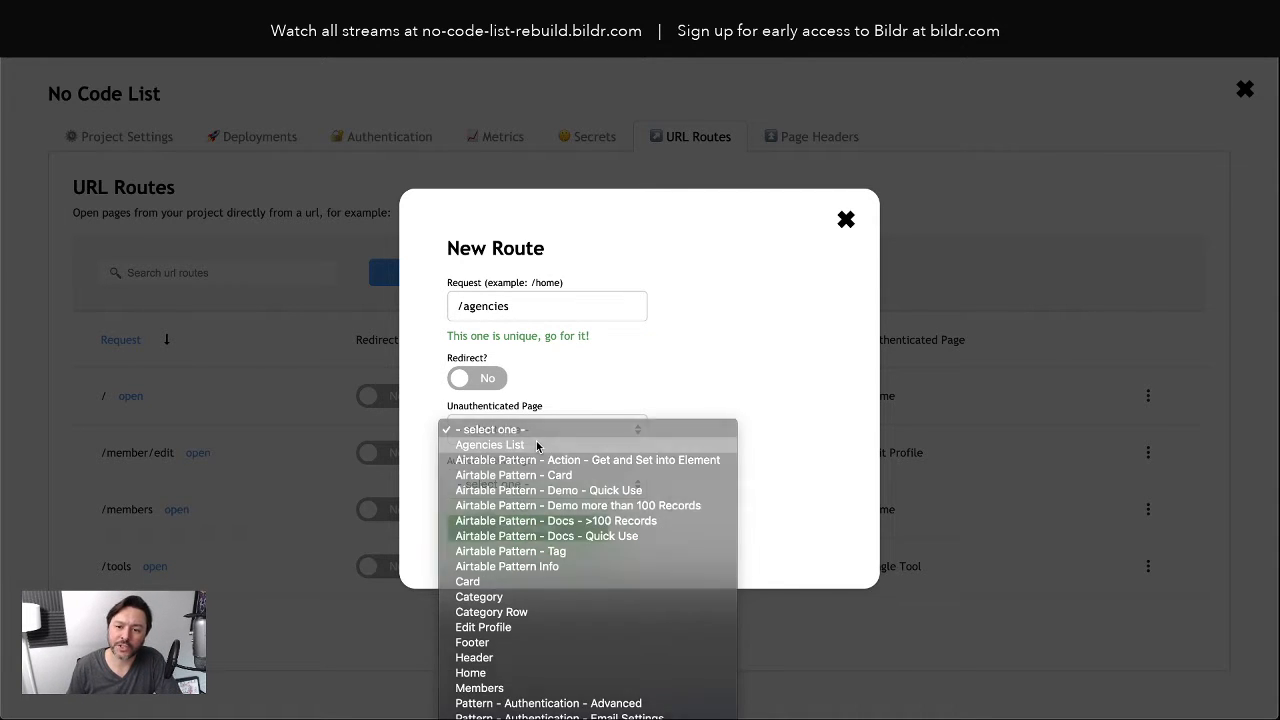
click(537, 444)
click(535, 480)
click(535, 498)
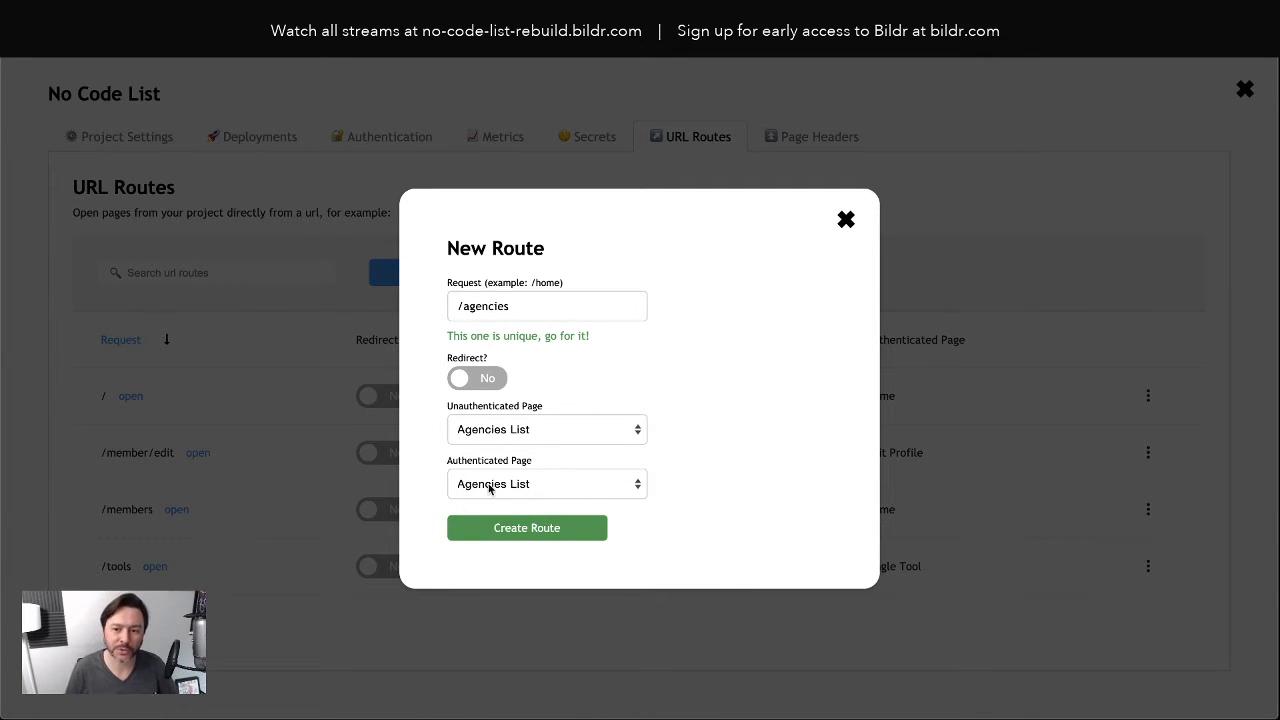
click(514, 528)
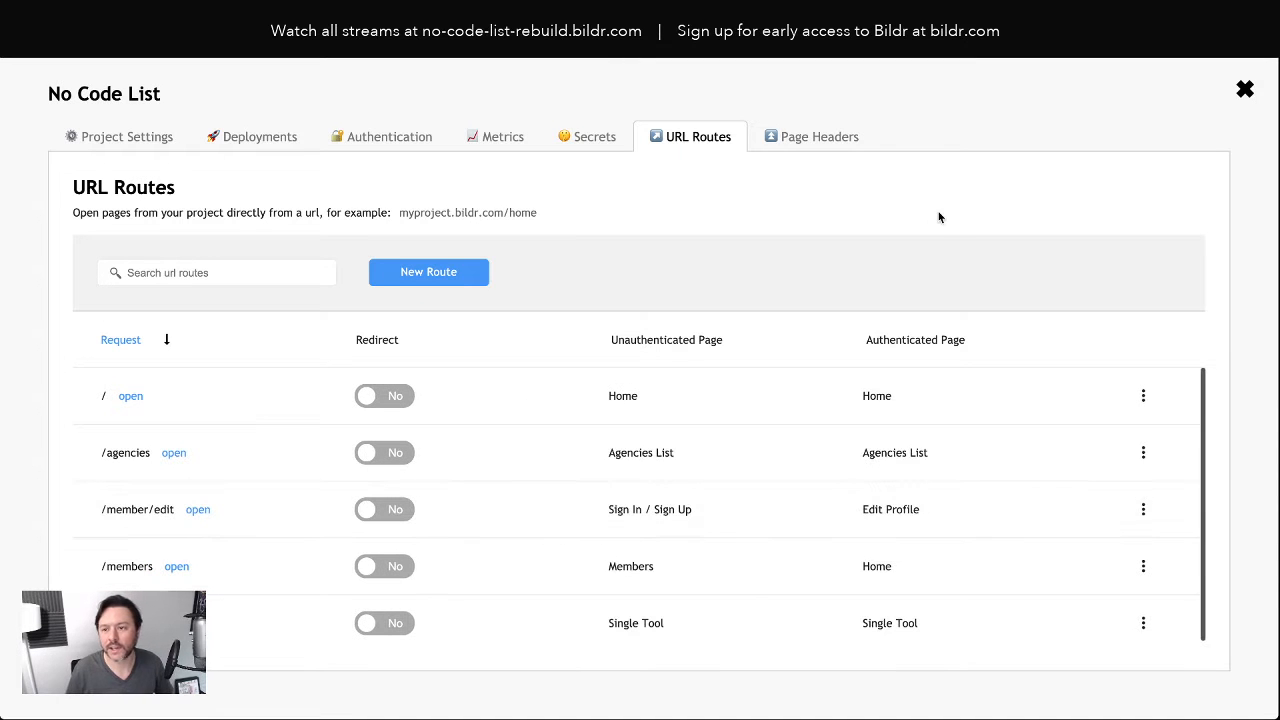
click(1245, 92)
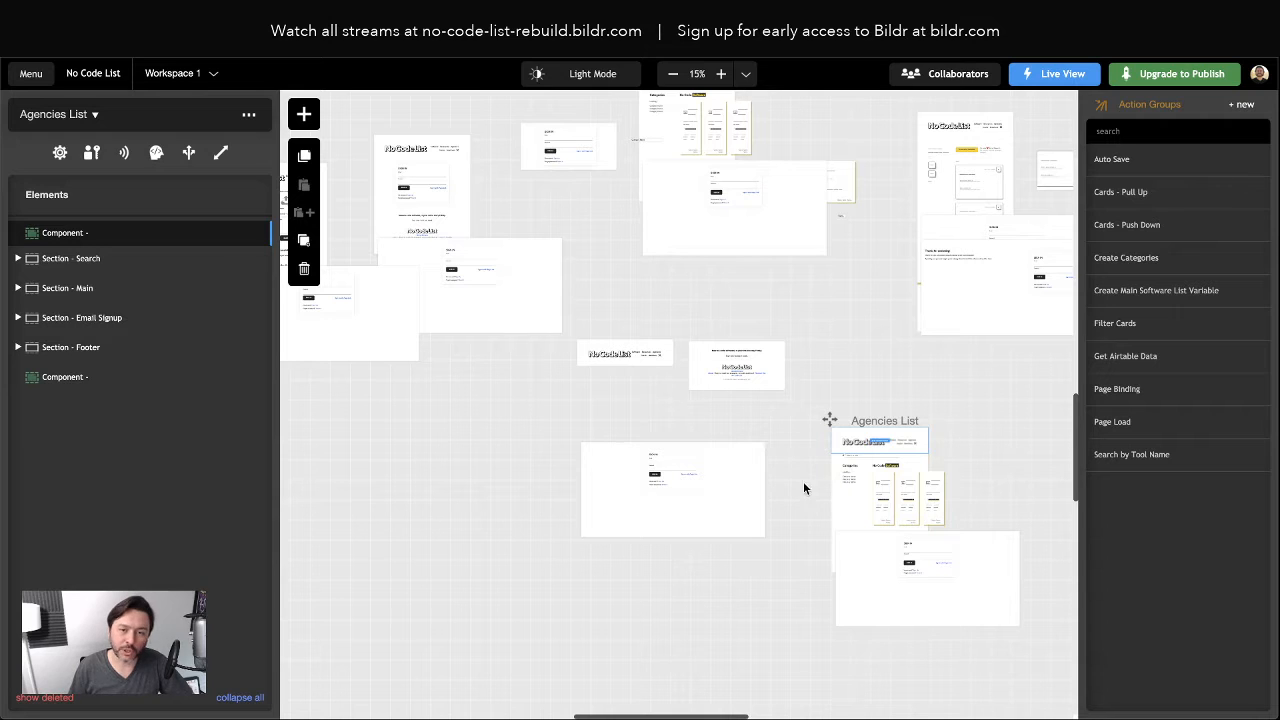
Change the highlighted word in the Agencies List page's main heading to "Agencies", keeping its span markup
scroll(814, 488, right, 5)
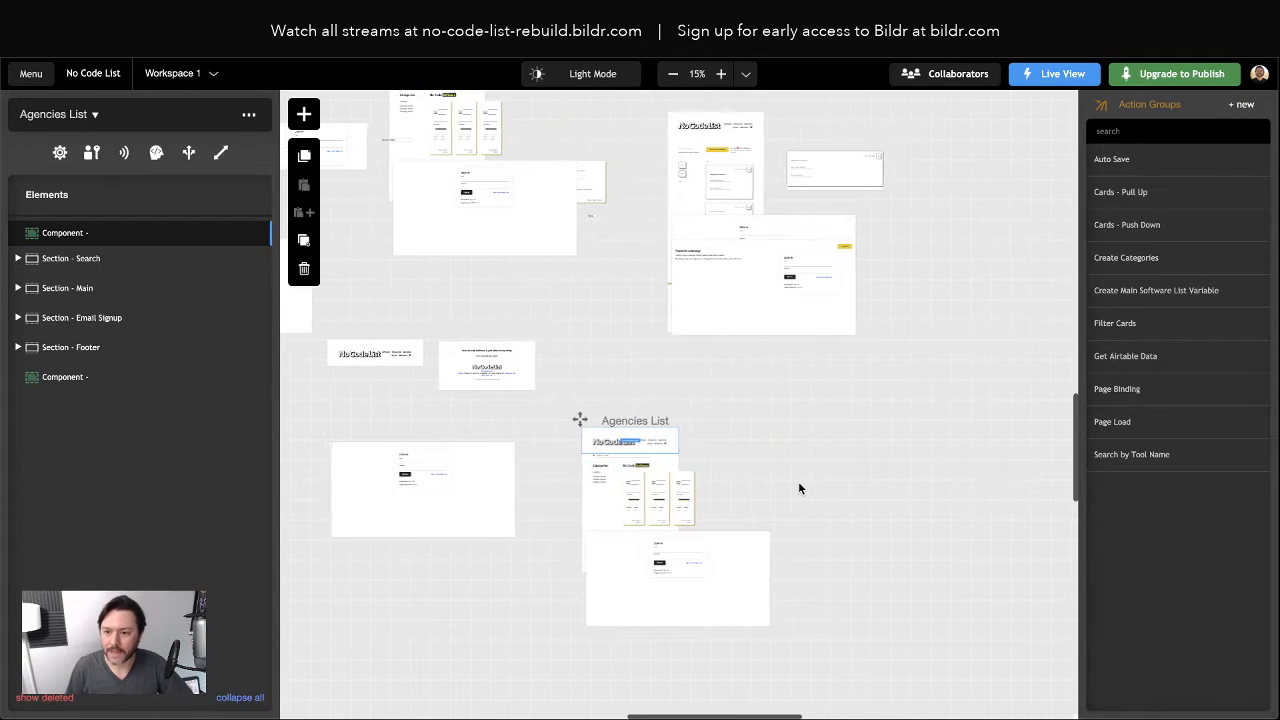
click(557, 485)
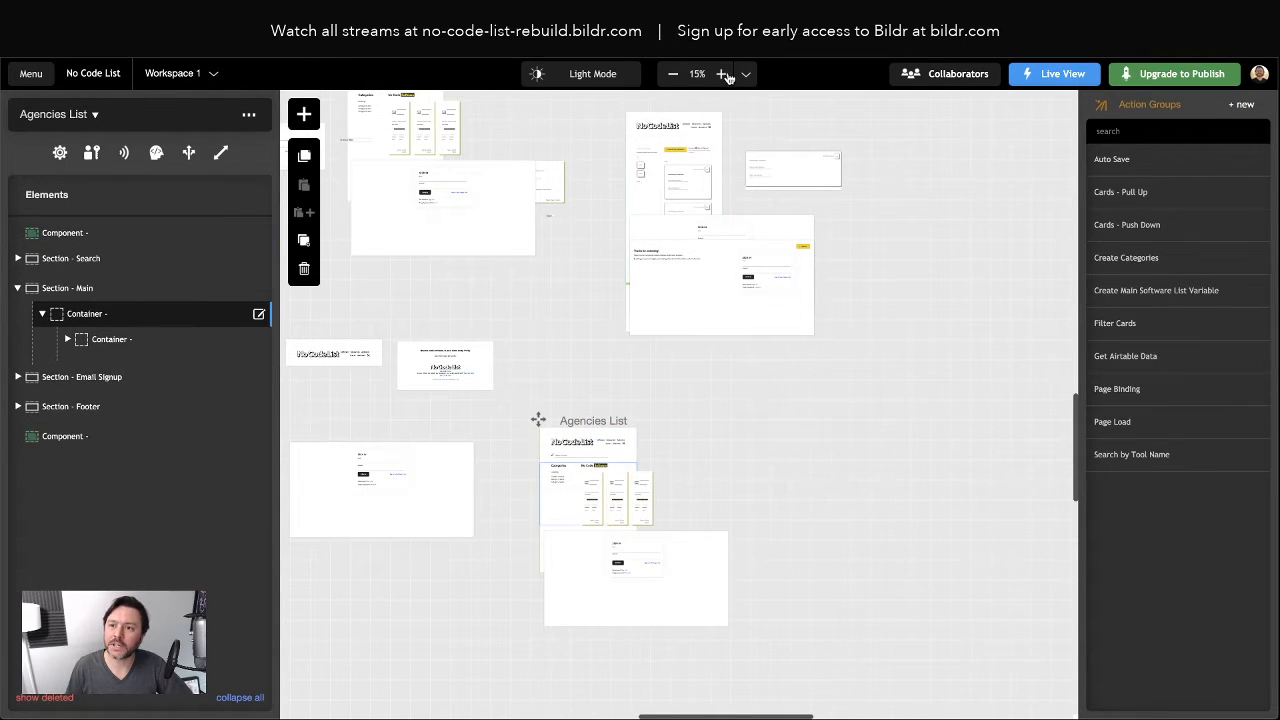
click(721, 74)
click(721, 74)
click(721, 74)
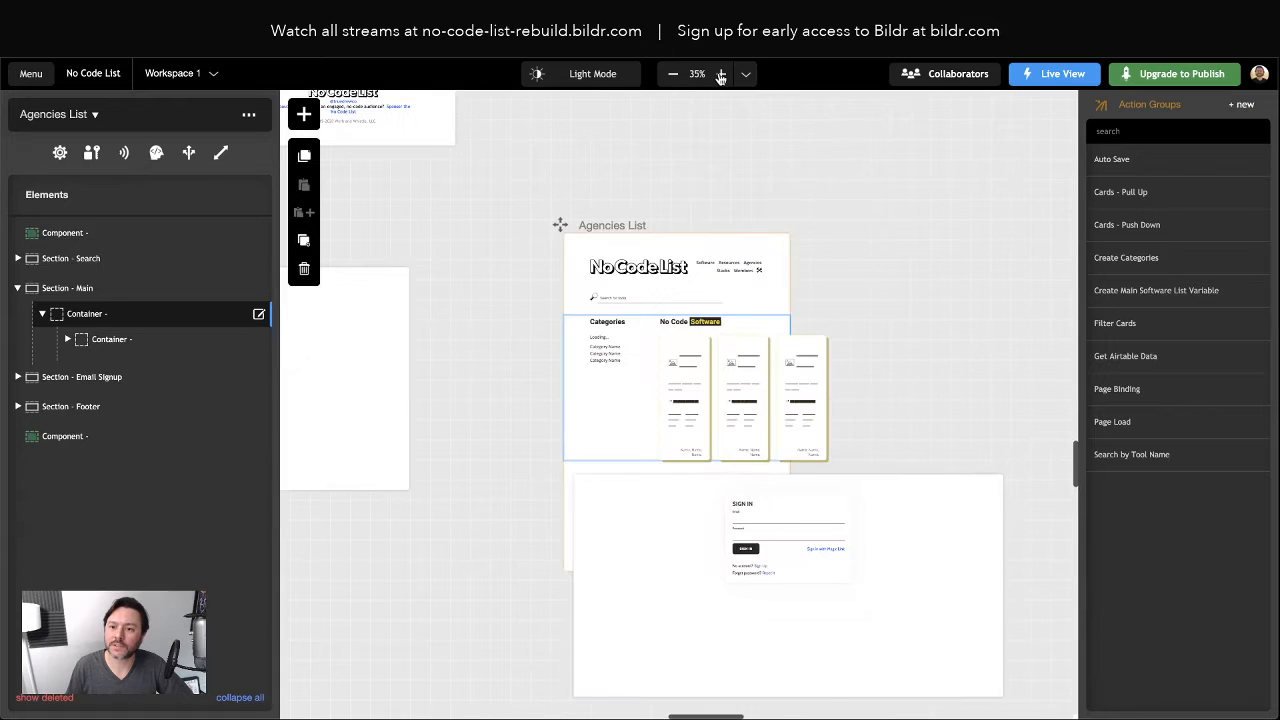
click(721, 74)
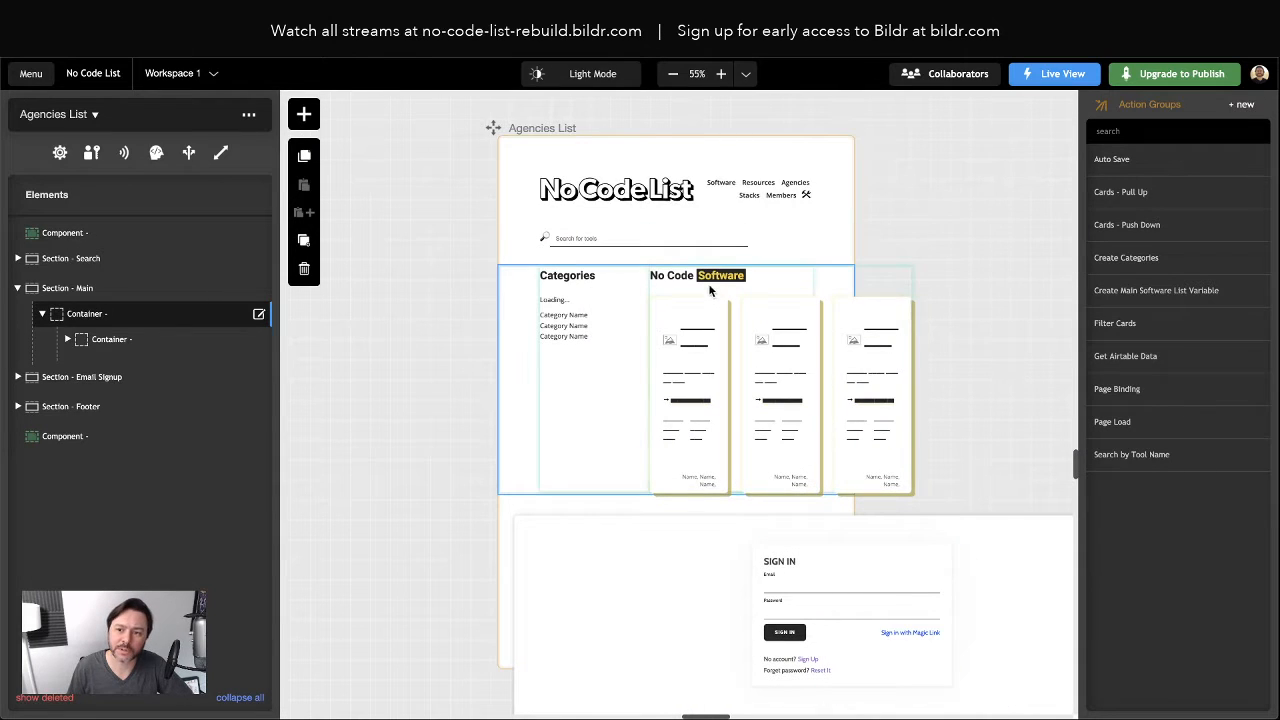
click(714, 274)
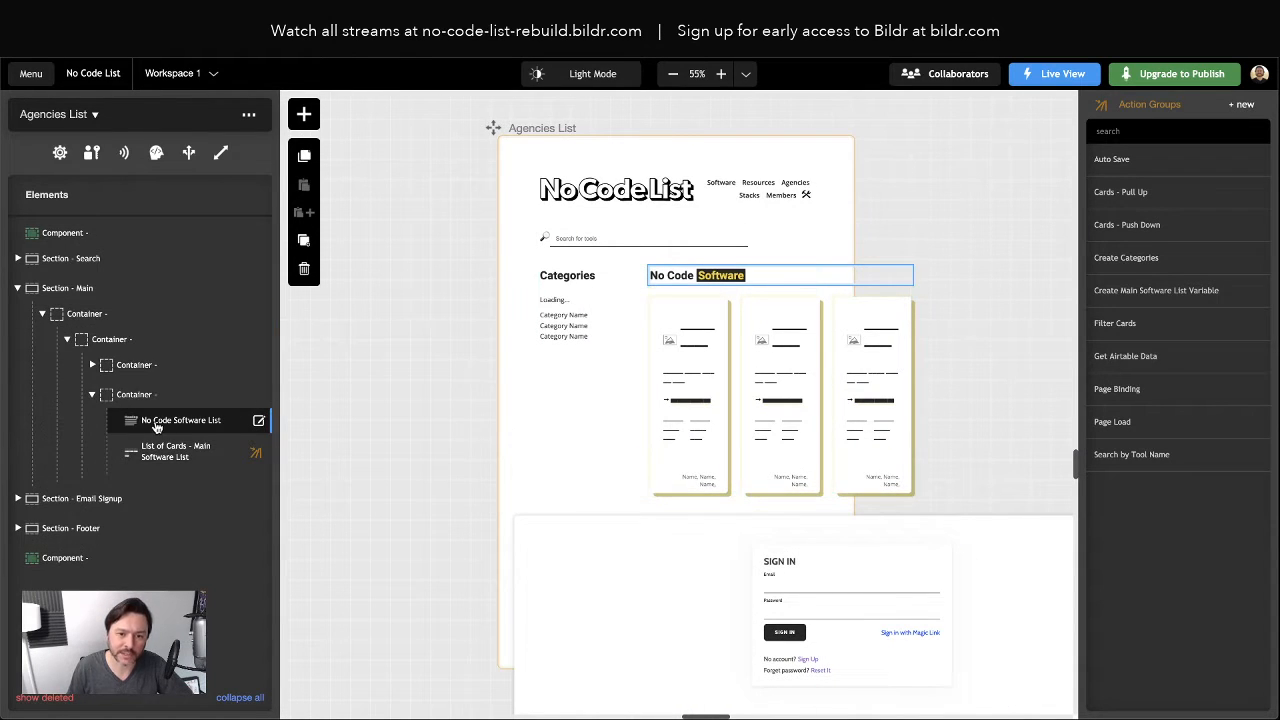
click(258, 420)
click(250, 355)
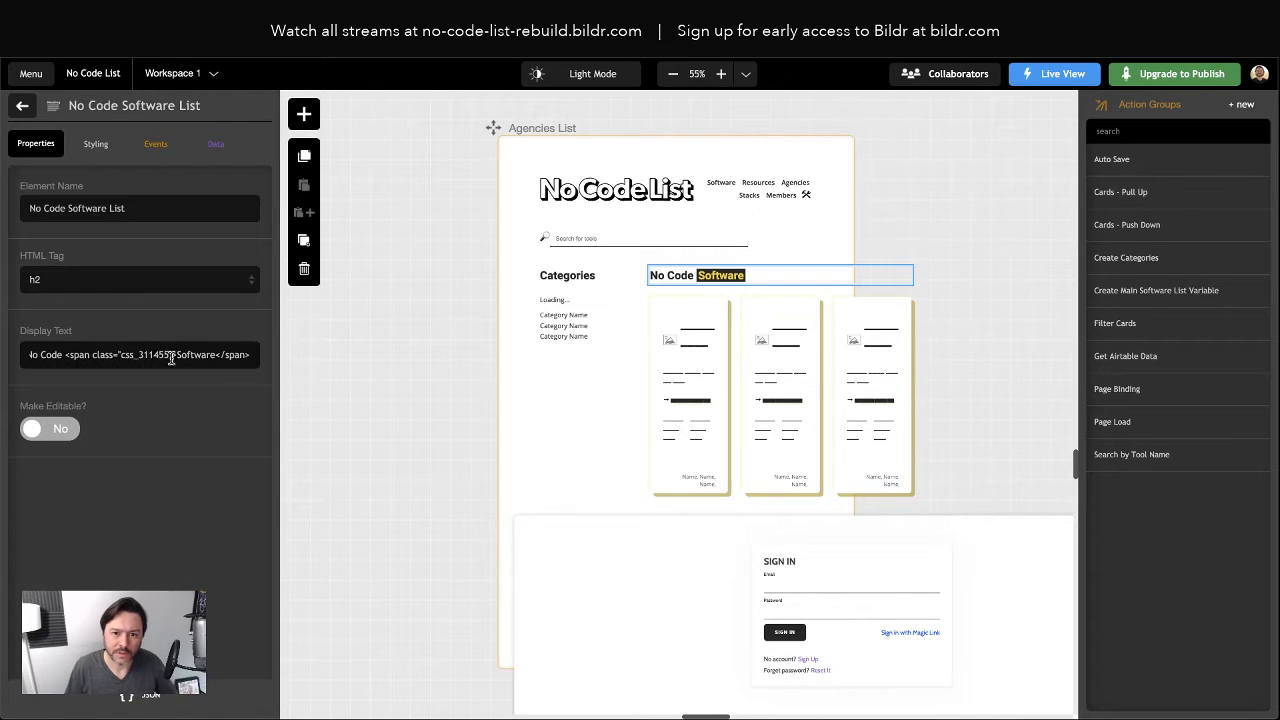
double_click(195, 355)
text(Ag)
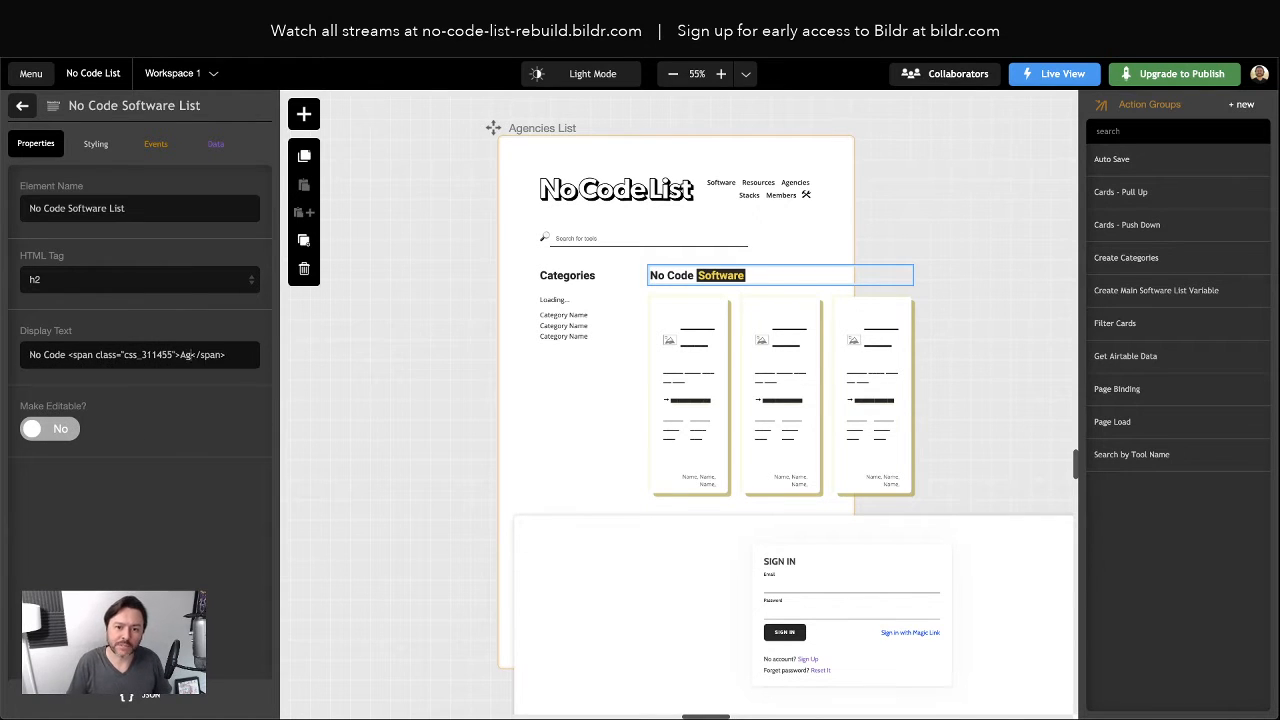
text(encies)
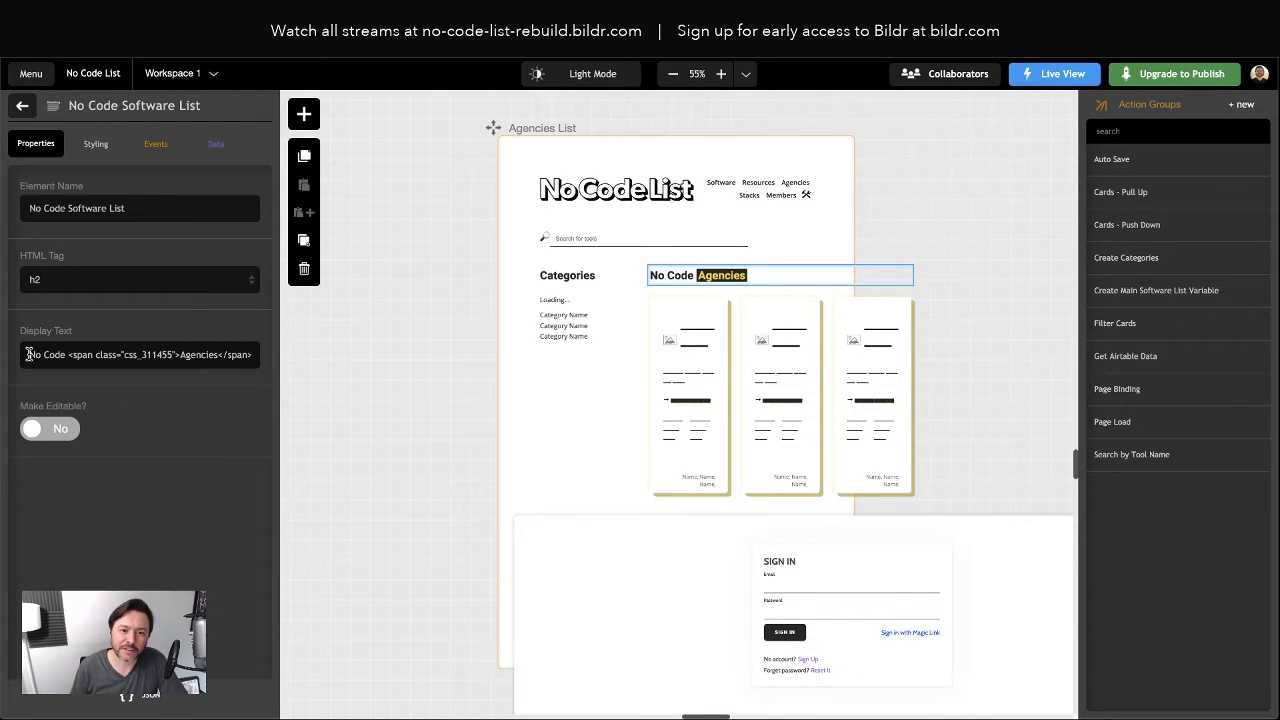
Examine the span tag and CSS class in the display text of the "No Code Agencies" heading
drag(29, 354, 270, 362)
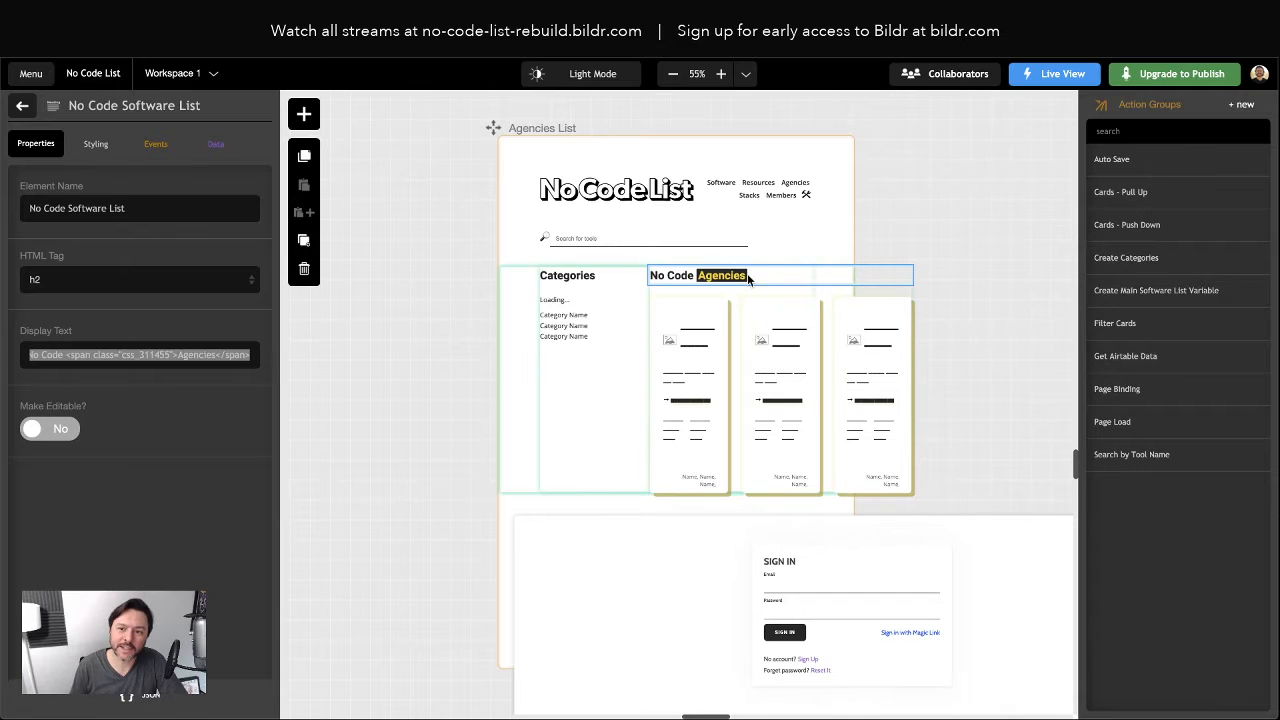
click(192, 578)
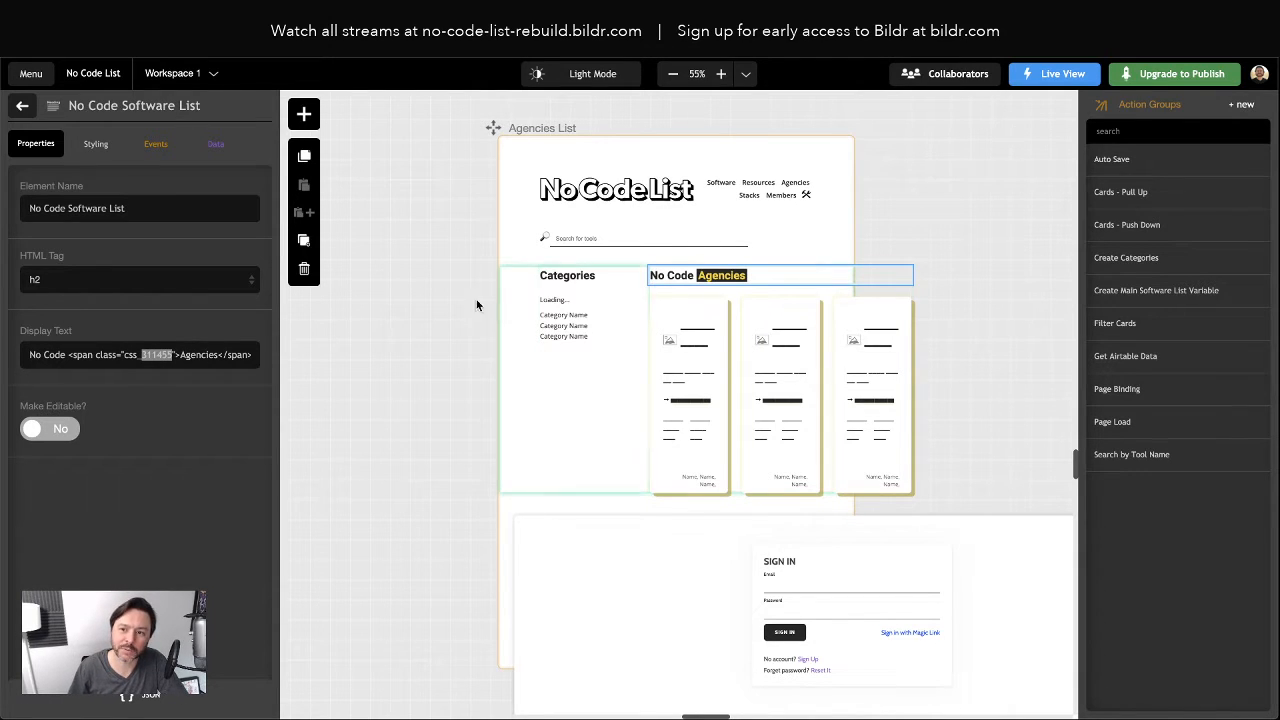
click(66, 355)
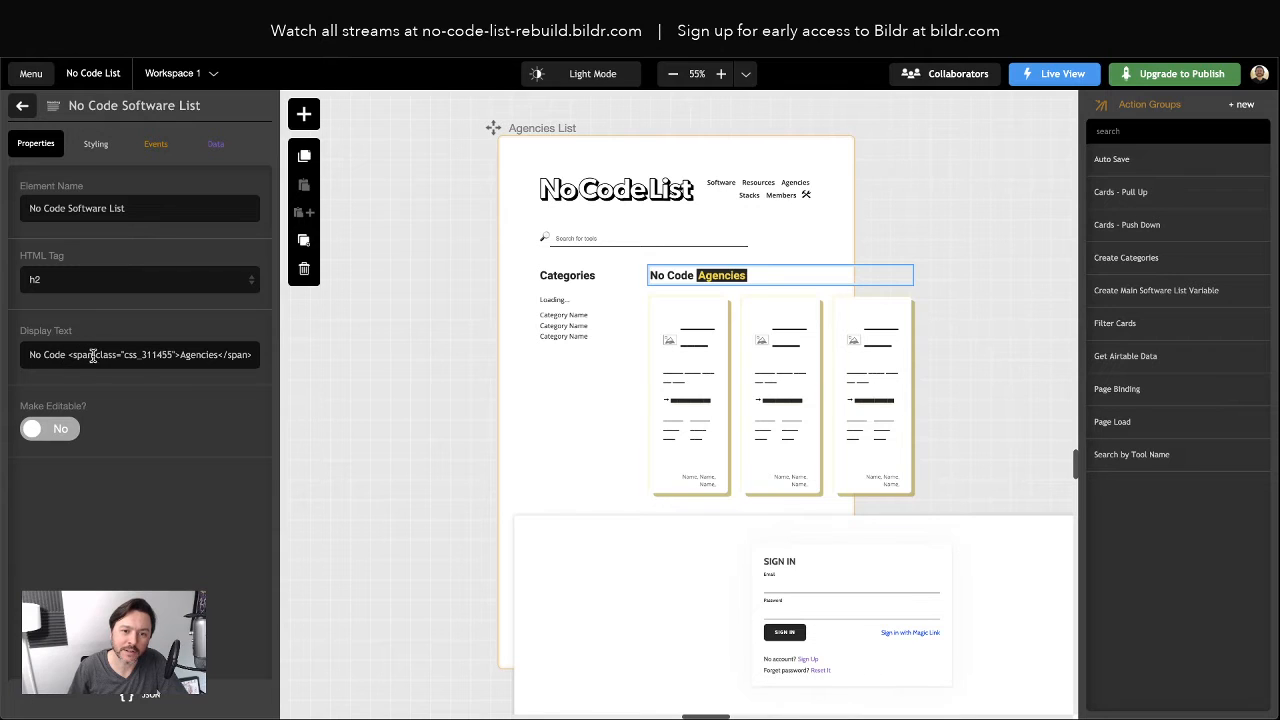
drag(93, 355, 68, 355)
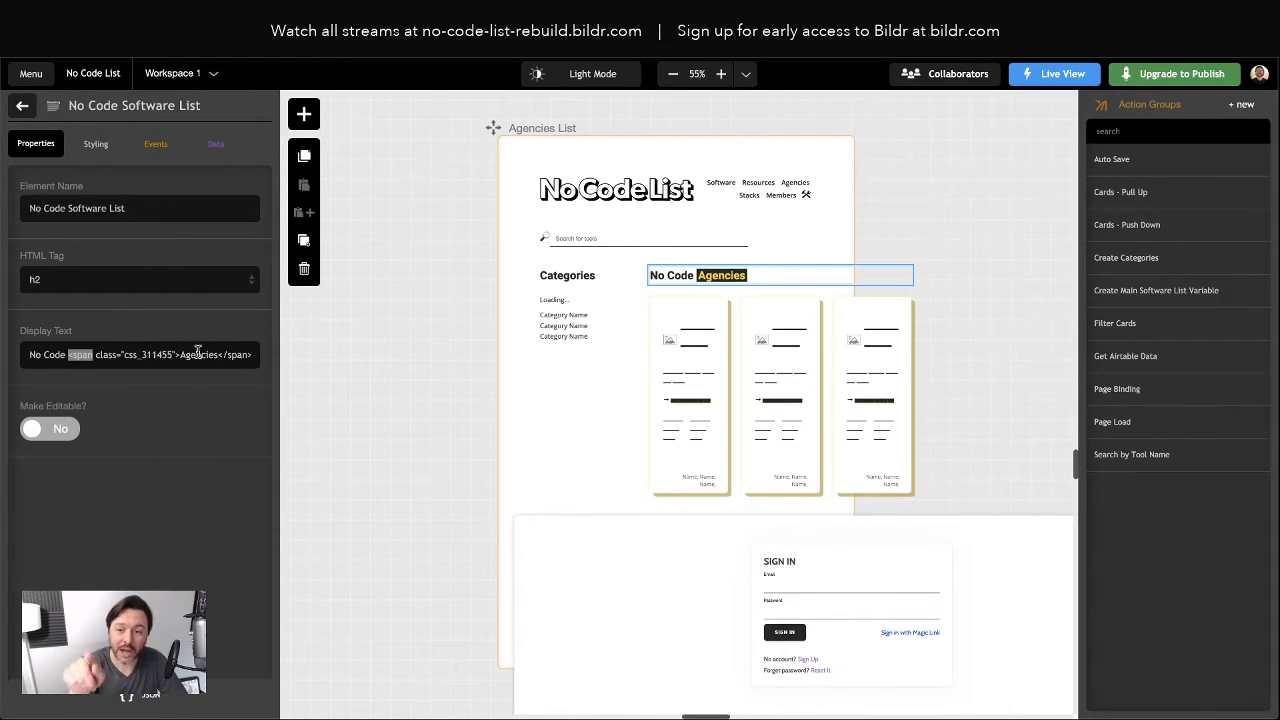
click(107, 355)
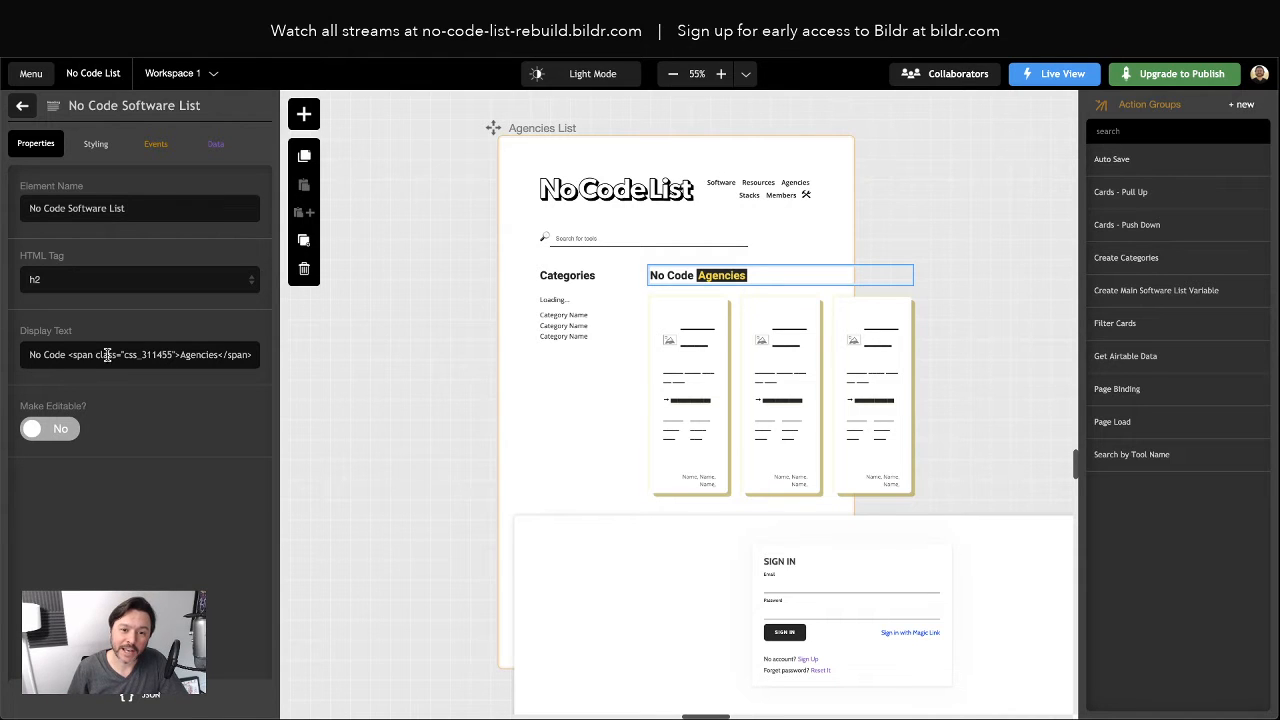
click(135, 355)
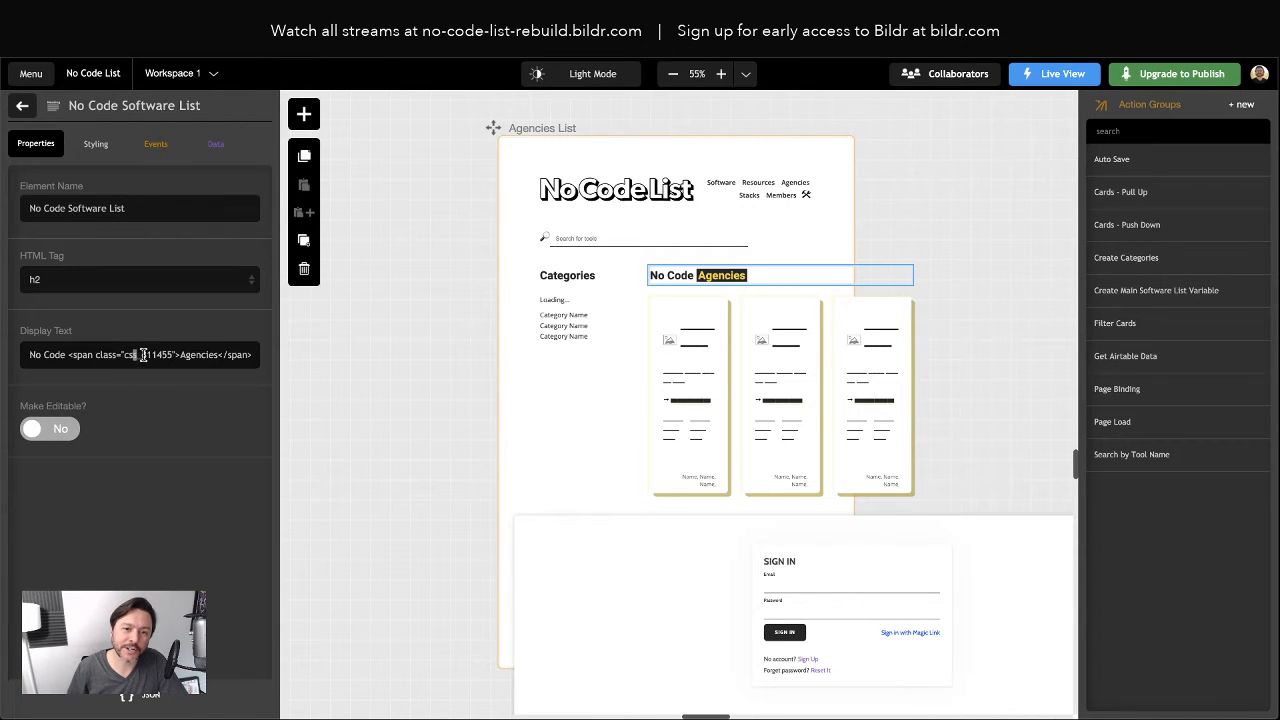
drag(145, 355, 172, 358)
click(183, 559)
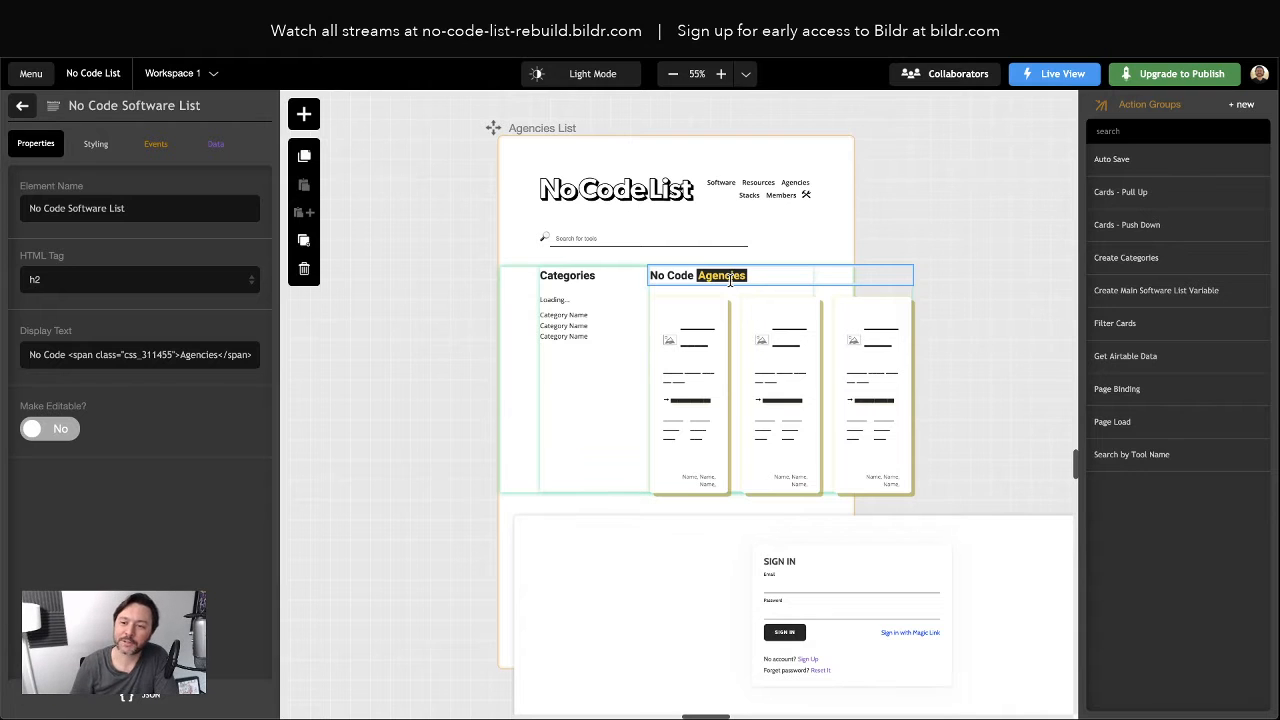
Rename the Categories heading element on the Agencies List page to "Specialization"
click(567, 275)
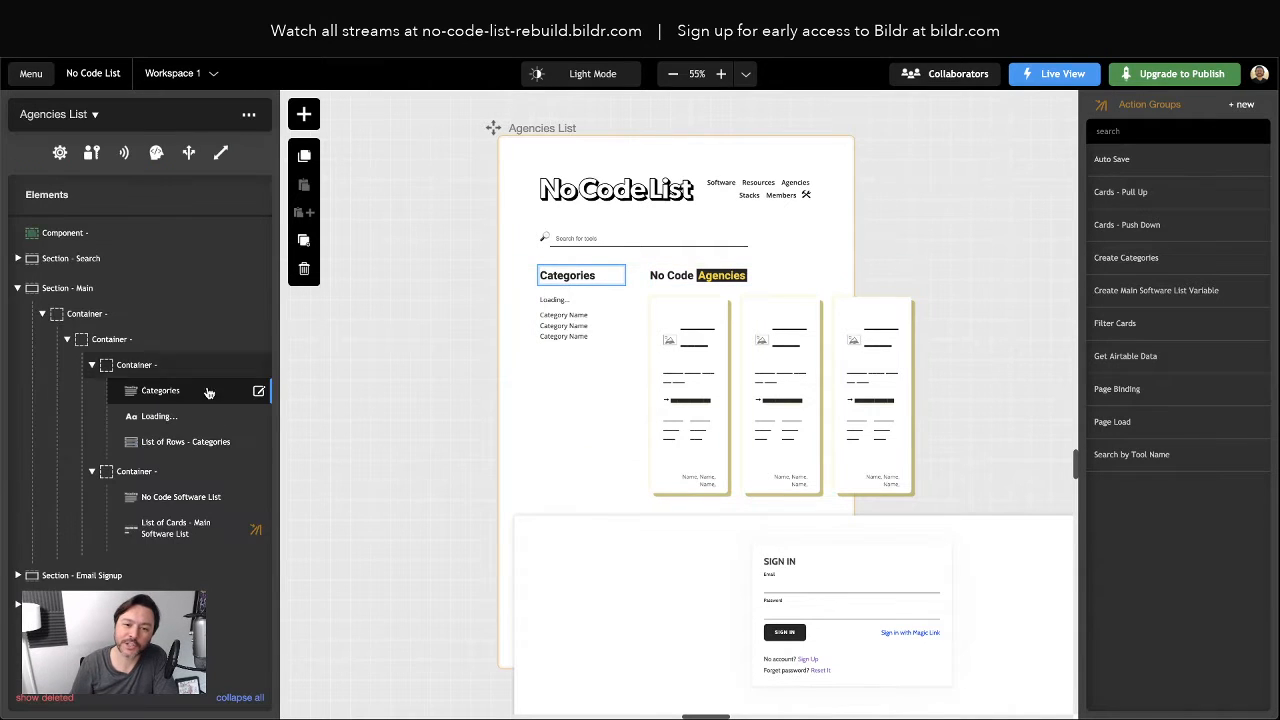
click(160, 394)
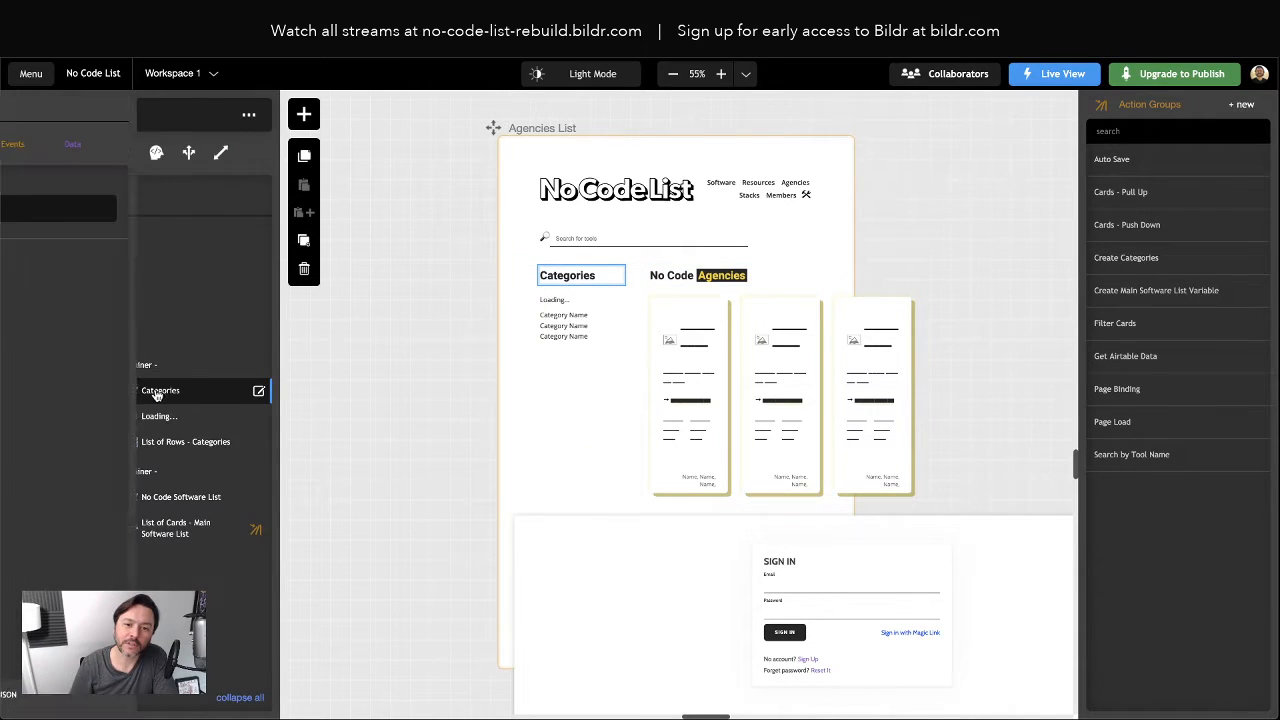
double_click(72, 212)
text(Special)
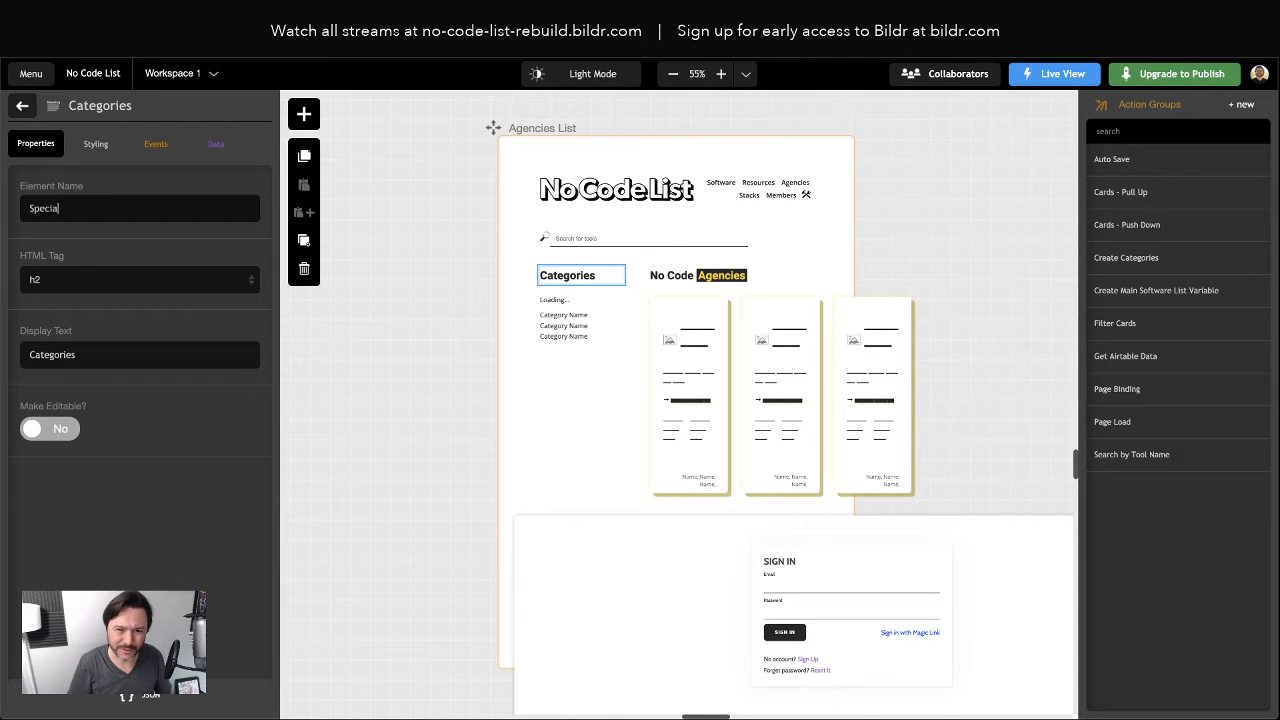
text(ization)
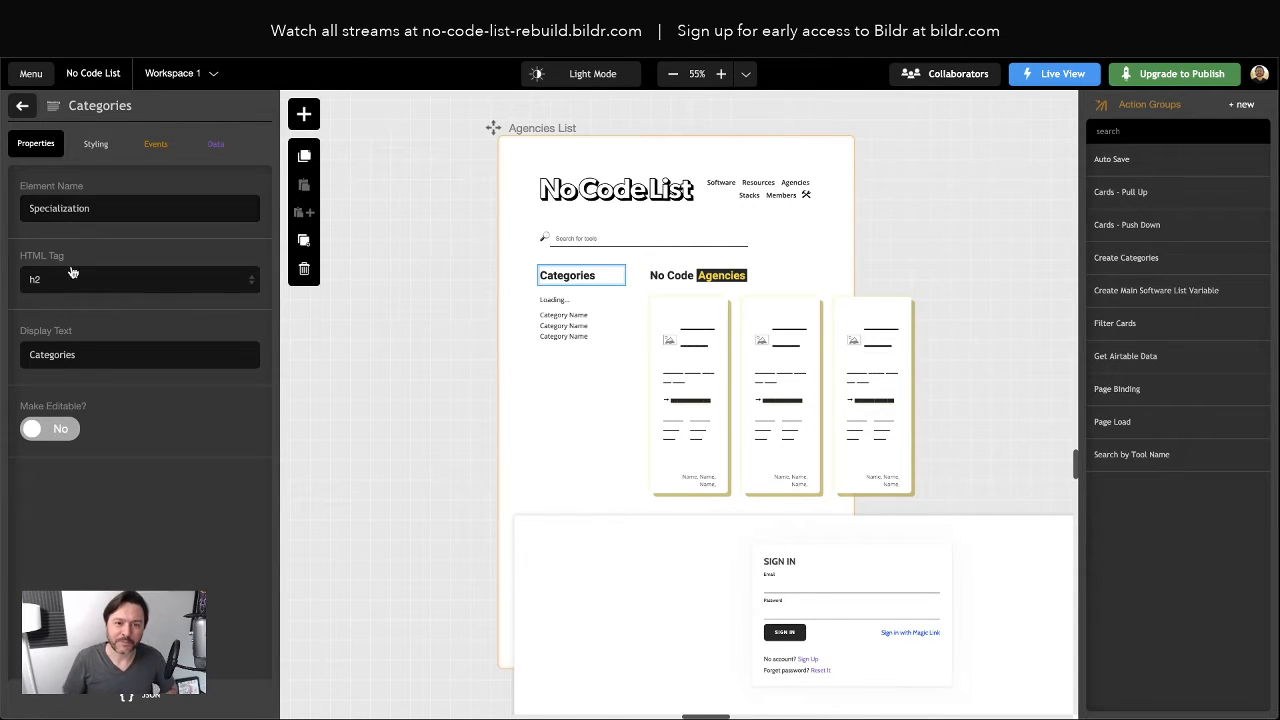
click(123, 549)
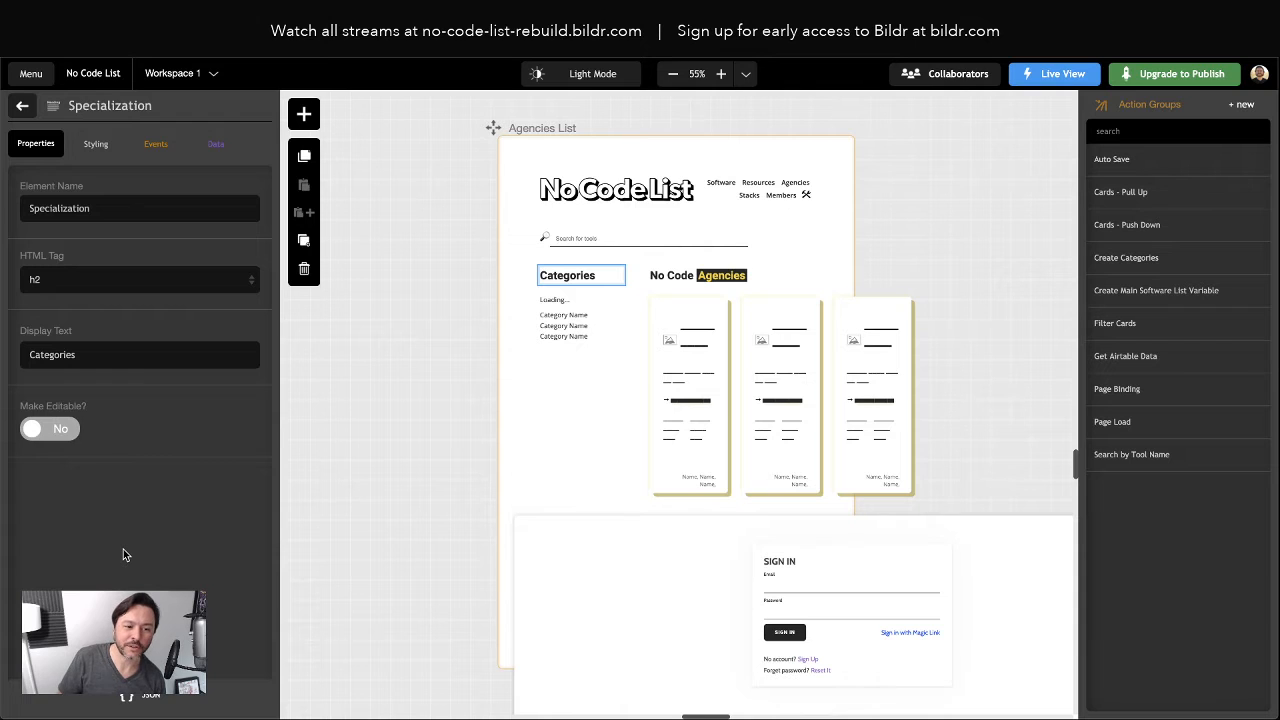
click(430, 445)
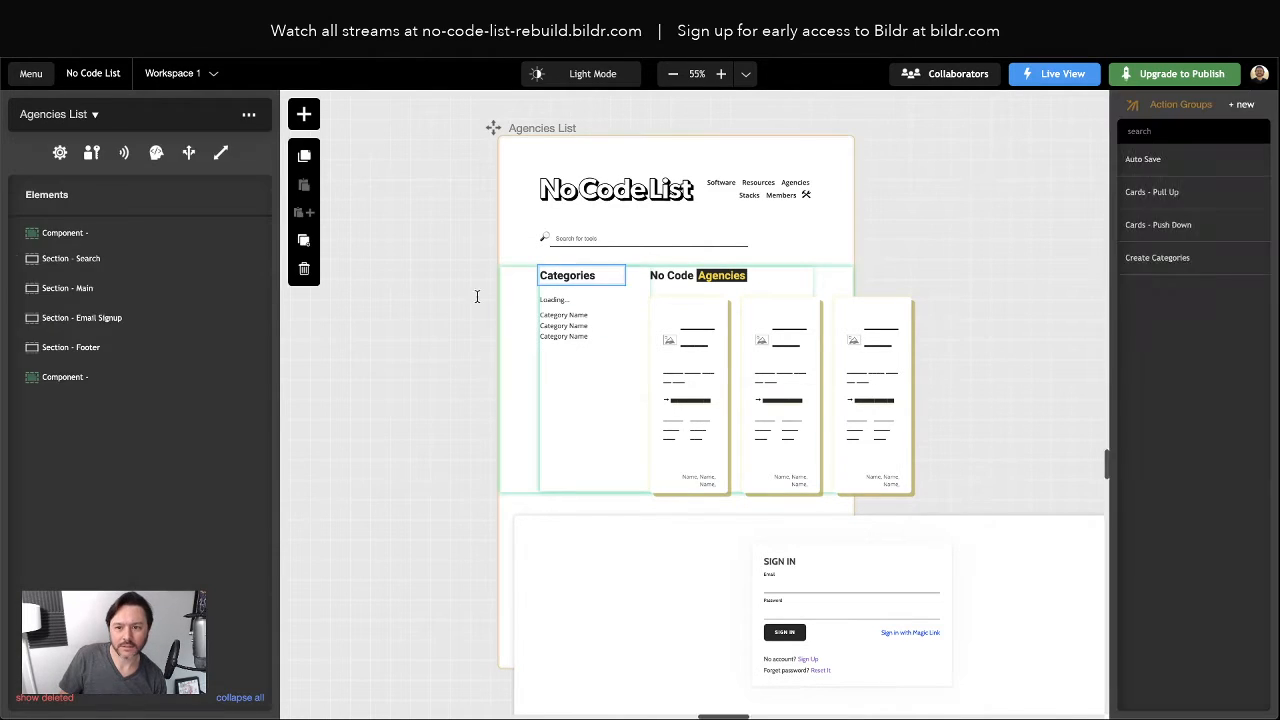
Set the display text of the Specialization heading element to "Specialization"
click(157, 394)
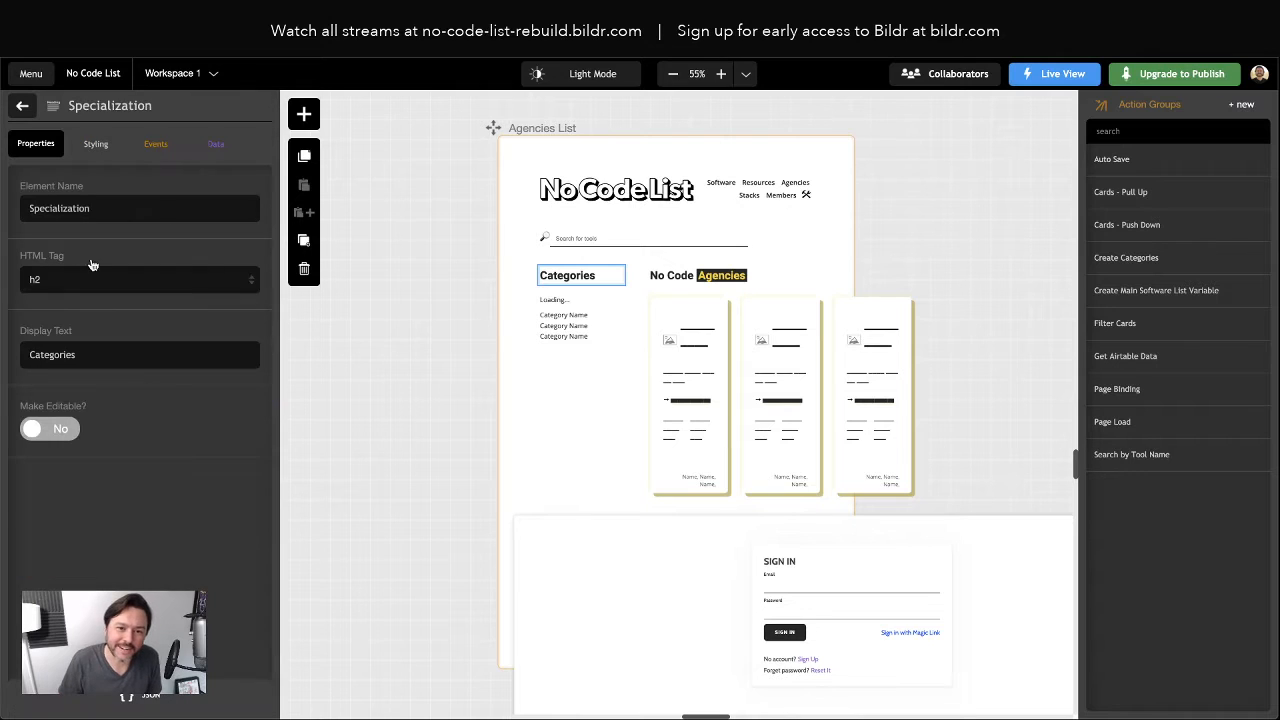
double_click(66, 355)
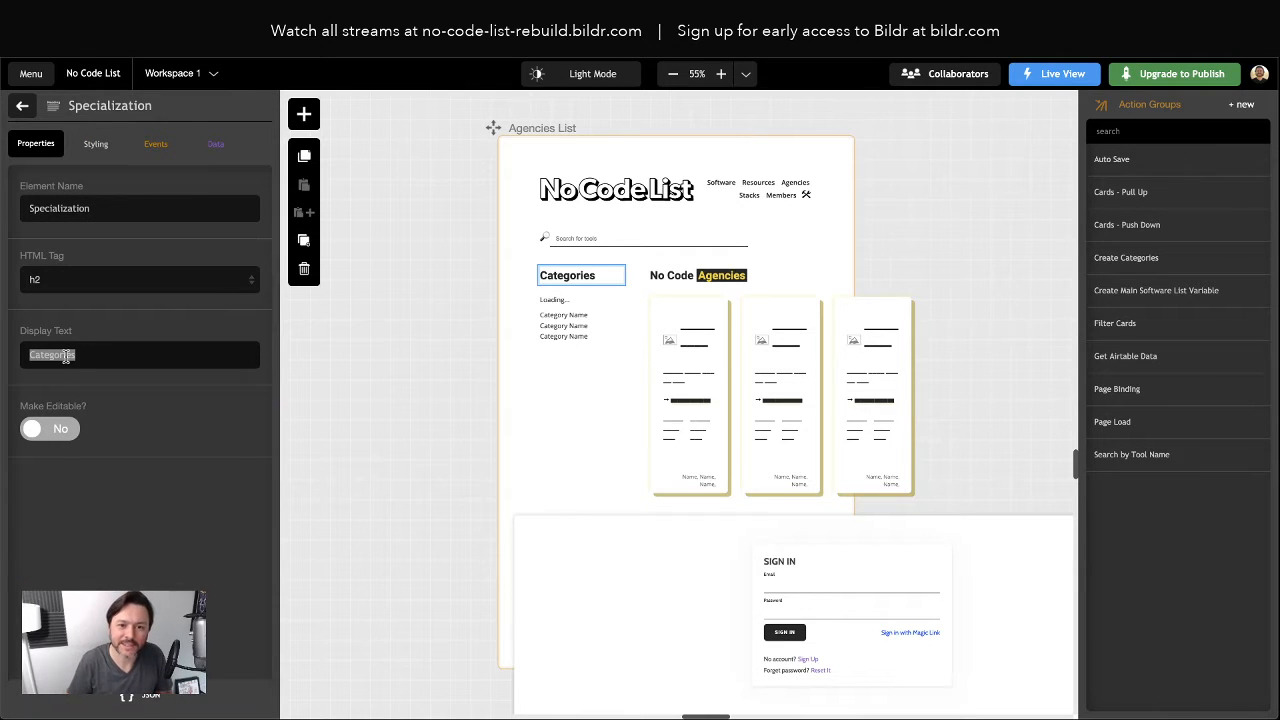
text(Specialization)
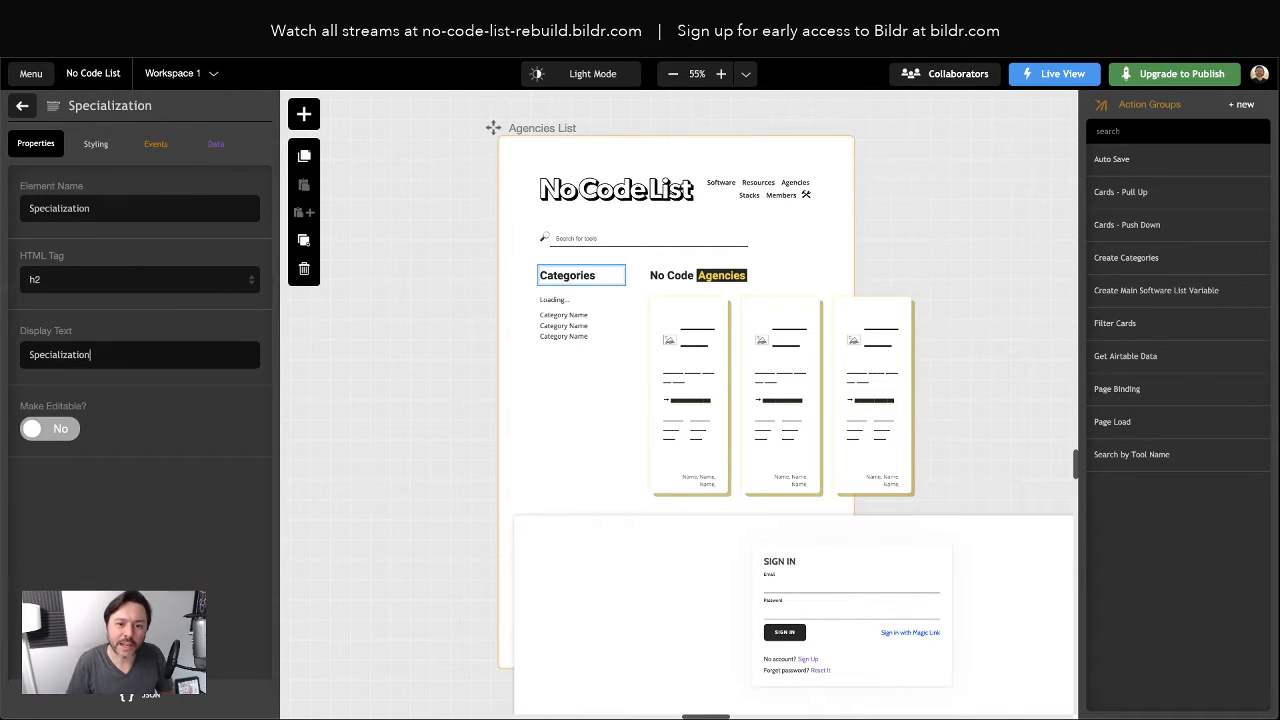
click(373, 519)
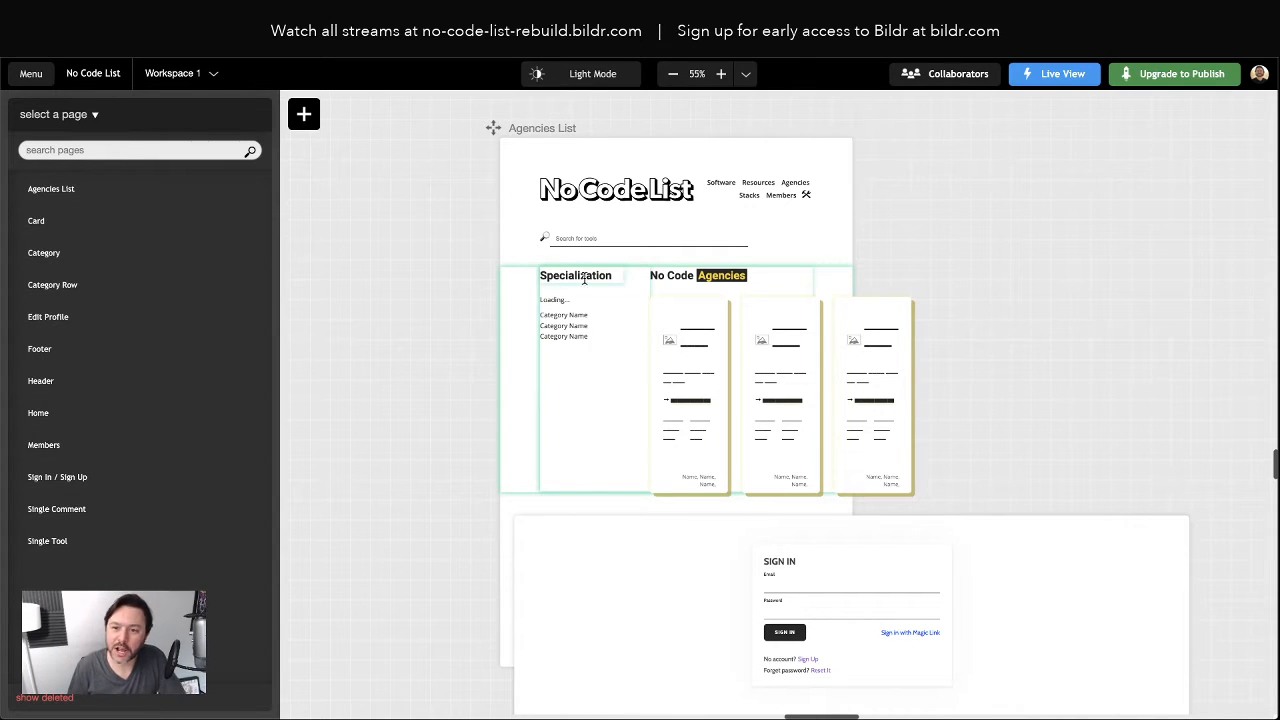
Switch to the original No Code List agencies page for comparison with the rebuilt layout, and return to the Bildr editor
click(480, 30)
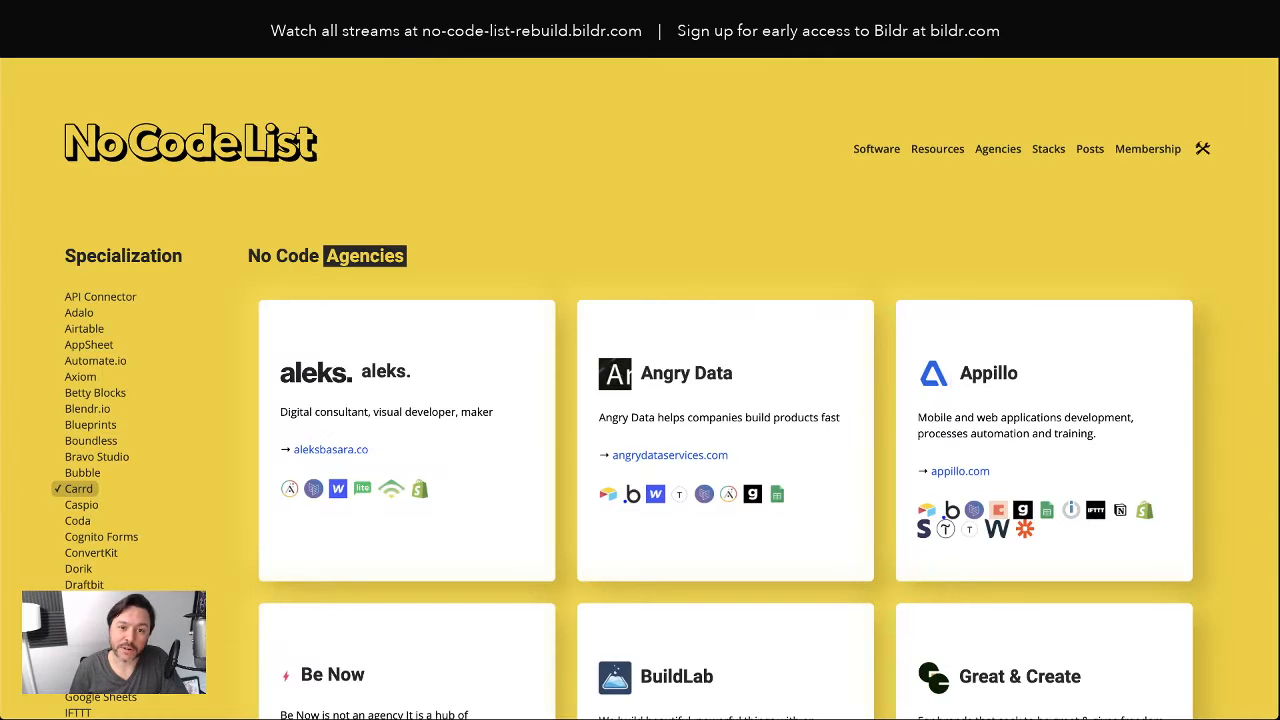
click(600, 30)
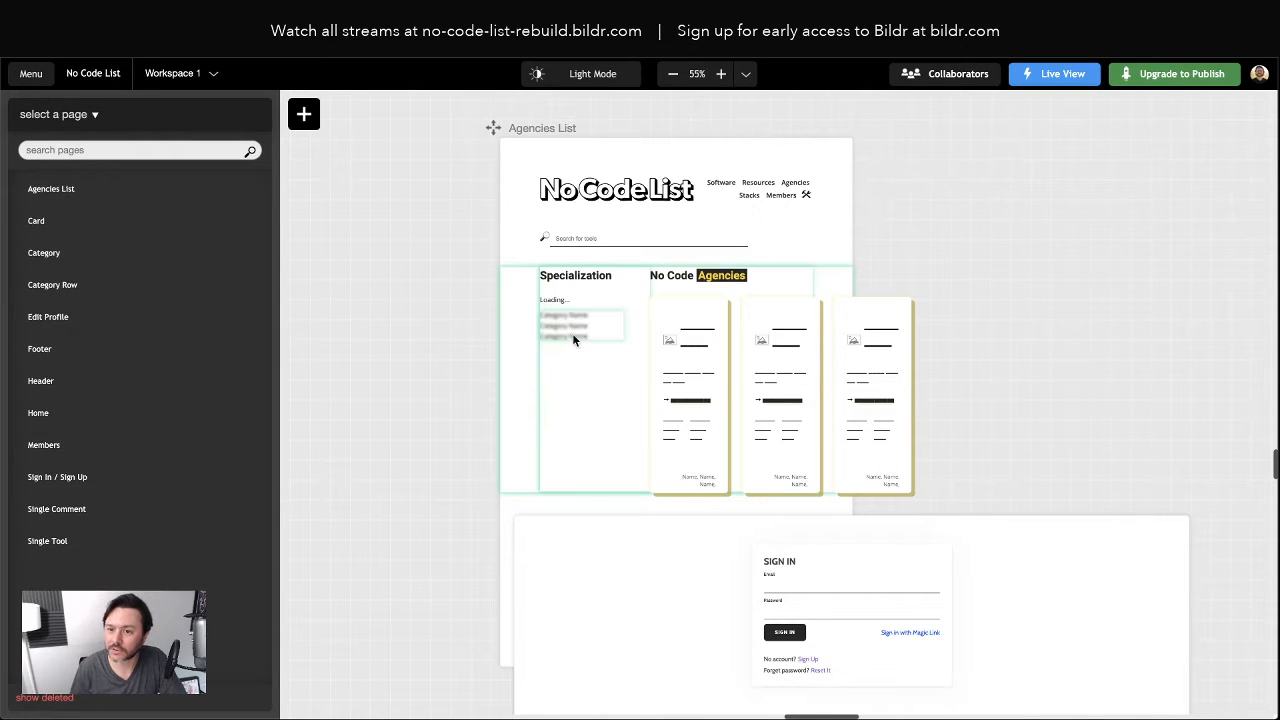
scroll(567, 390, down, 3)
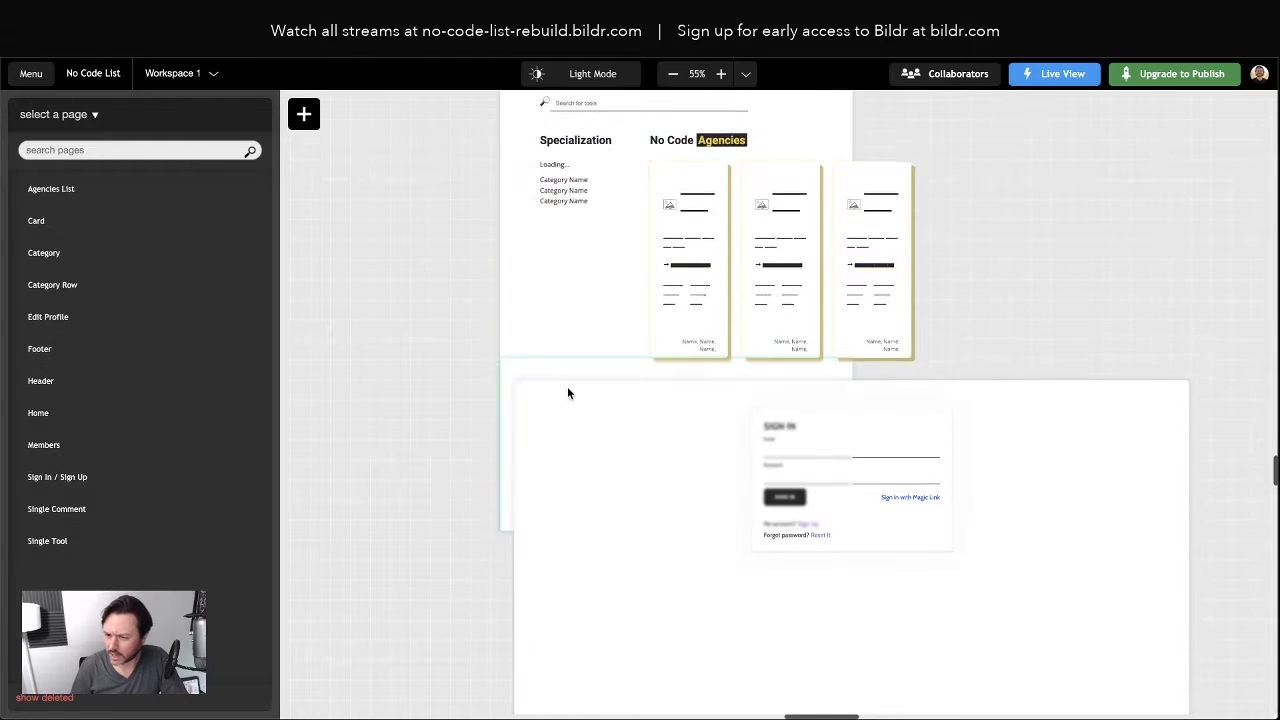
Set both the element name and the placeholder of the Agencies List page's search field to "Search for agencies"
scroll(568, 391, up, 5)
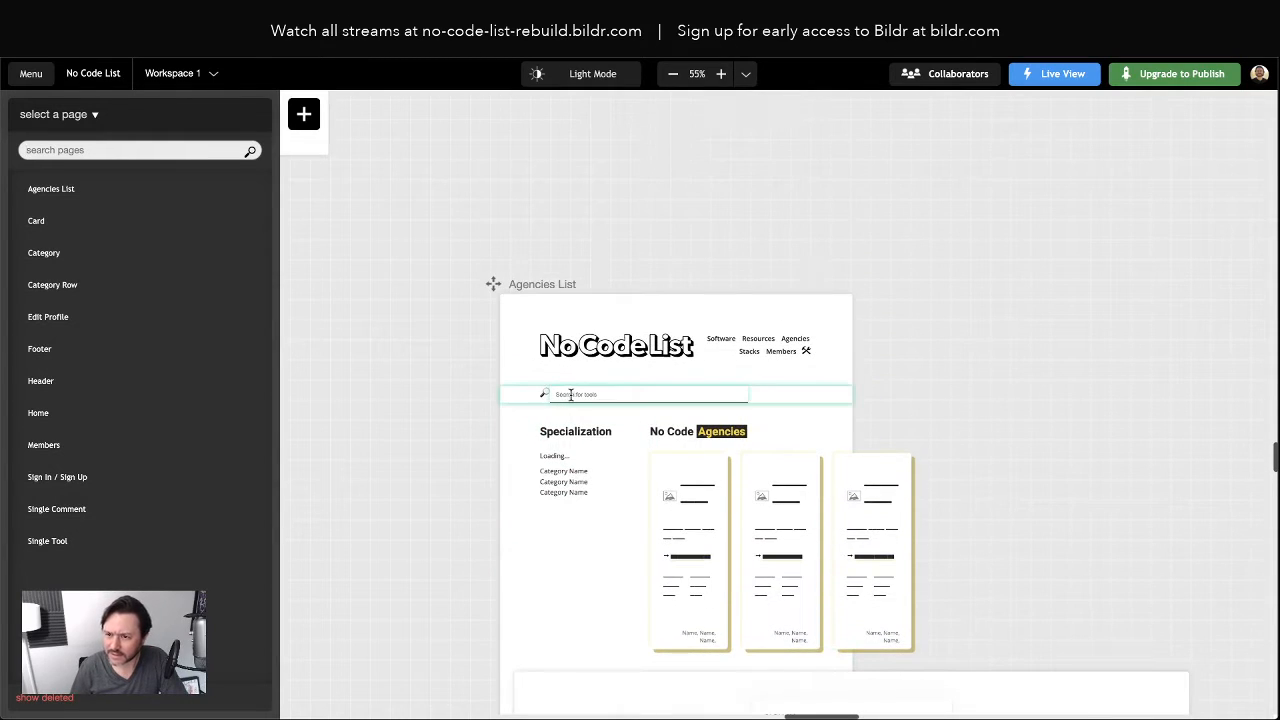
click(588, 398)
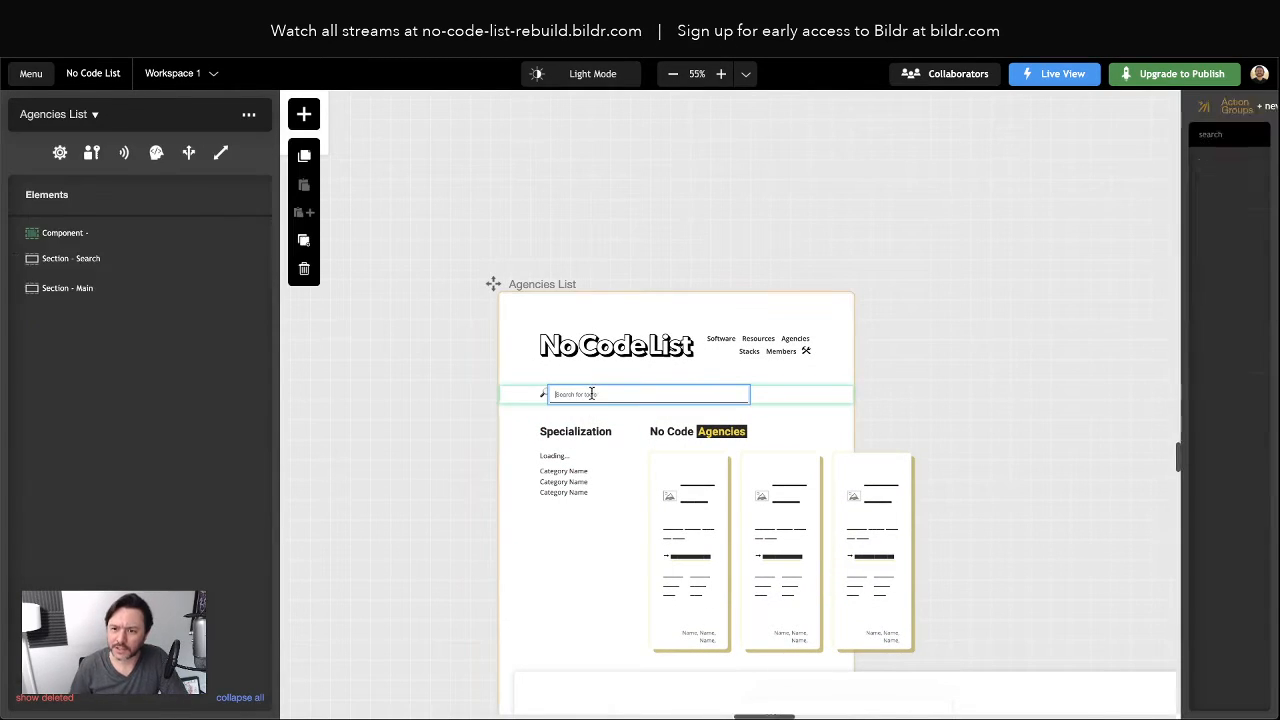
click(120, 338)
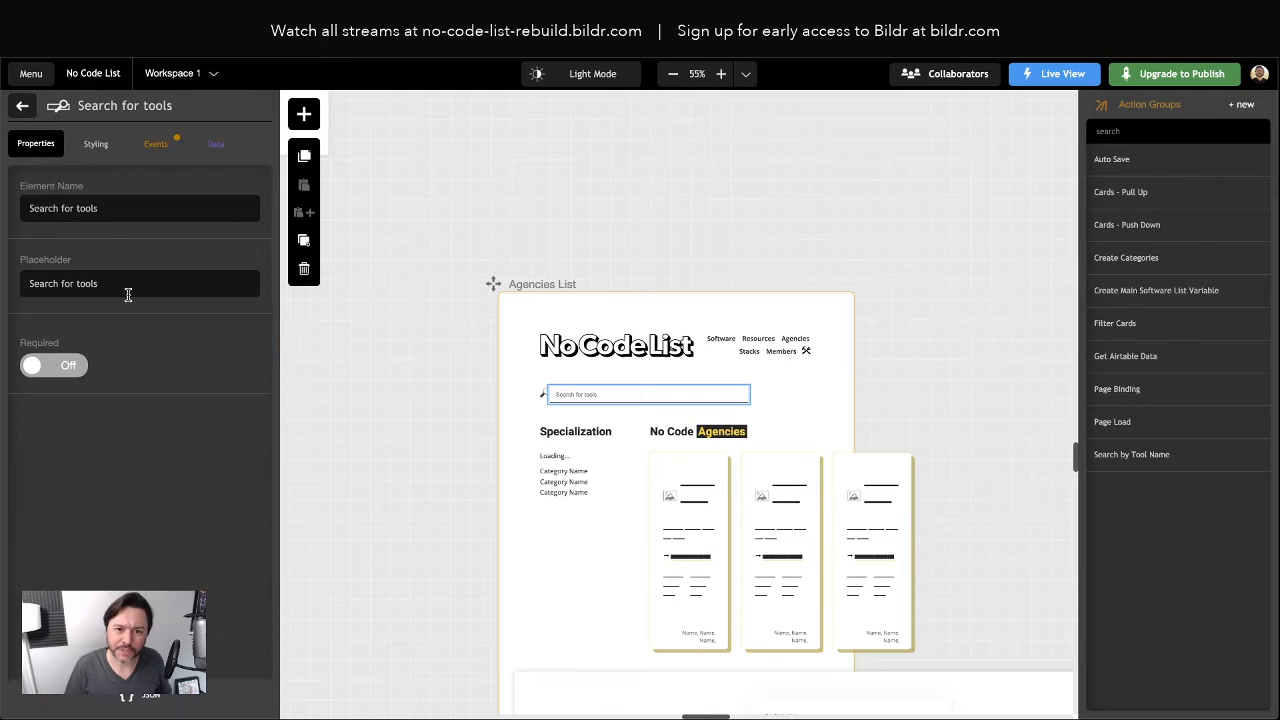
double_click(86, 210)
text(agen)
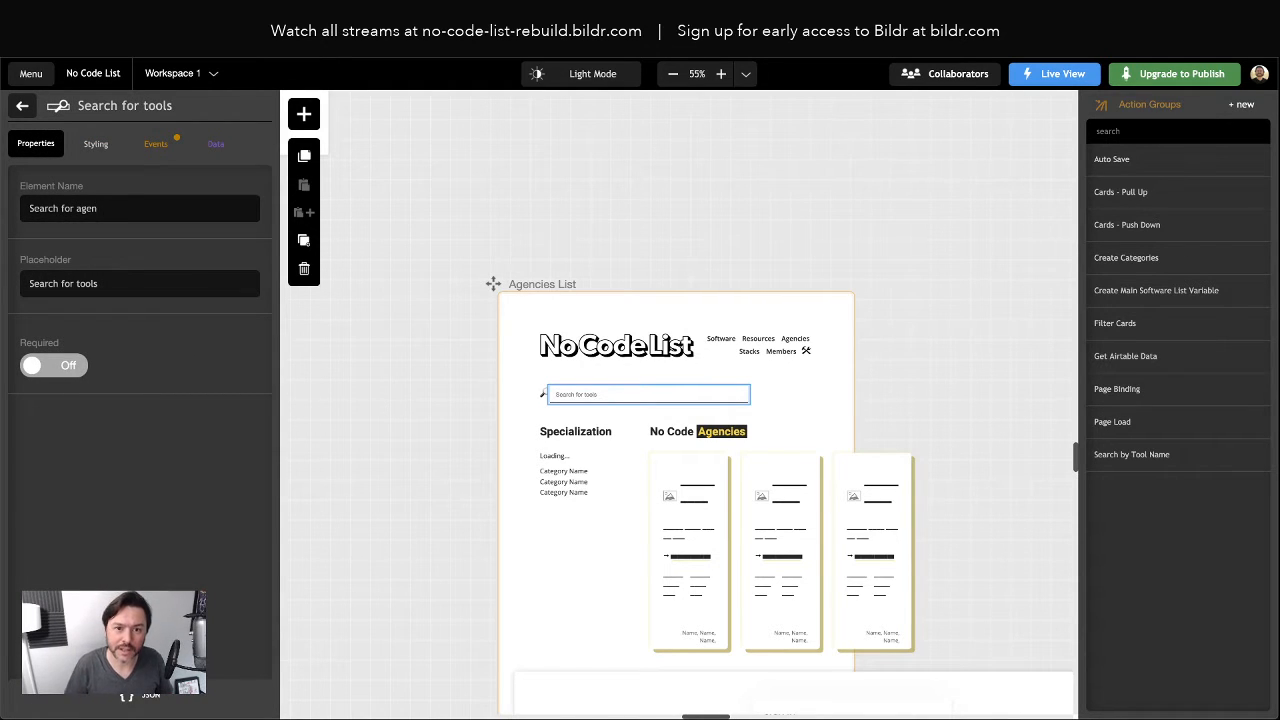
text(cies)
double_click(84, 283)
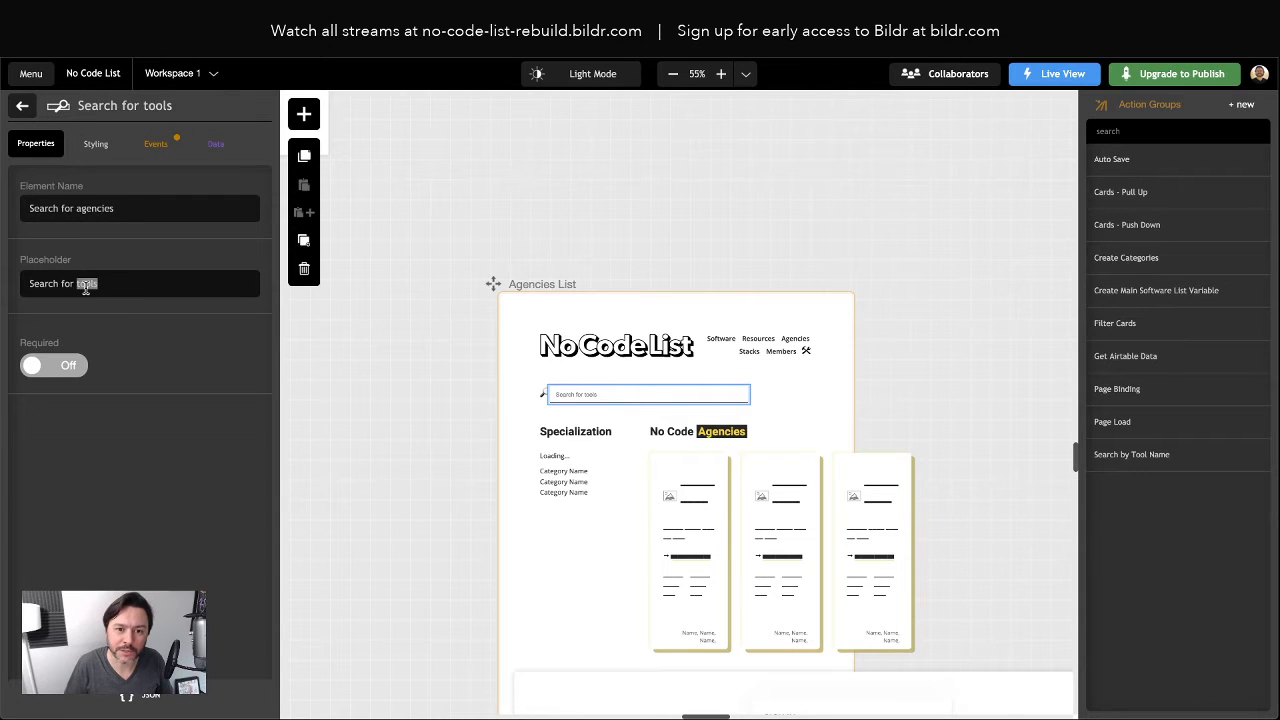
text(agencies)
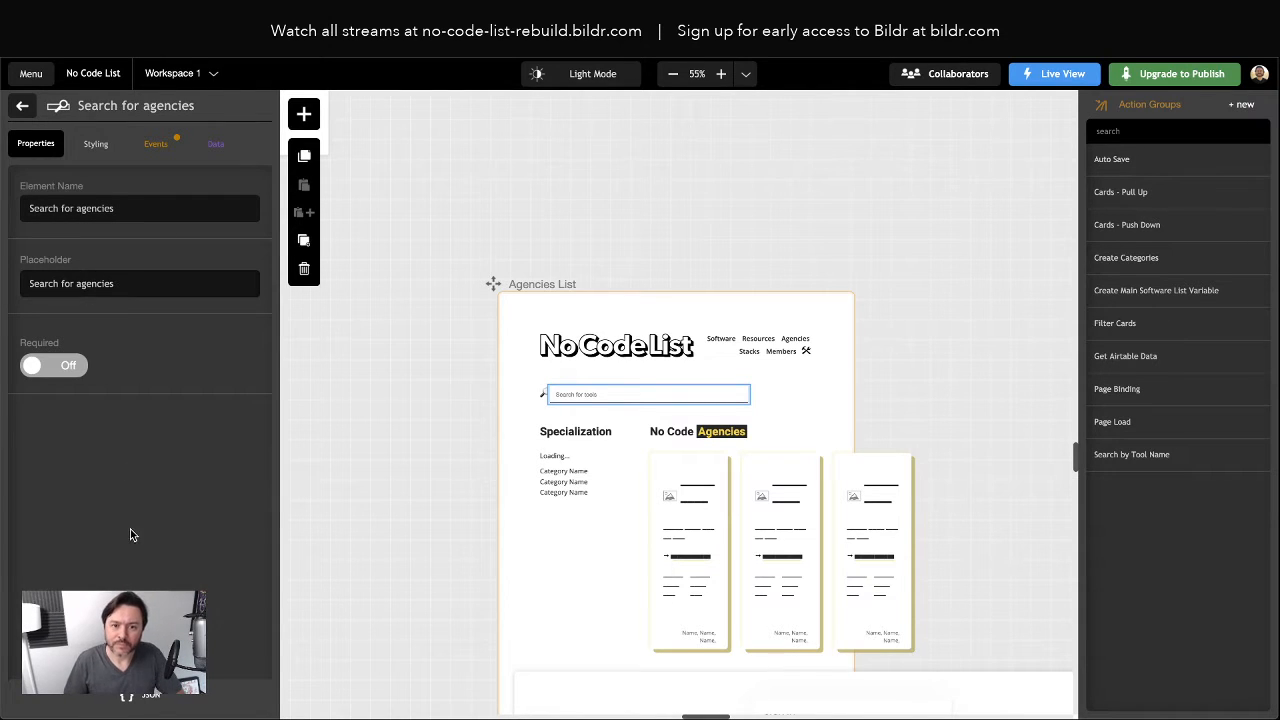
Select the list of cards under the "No Code Agencies" heading to examine its place in the element tree
scroll(619, 511, right, 3)
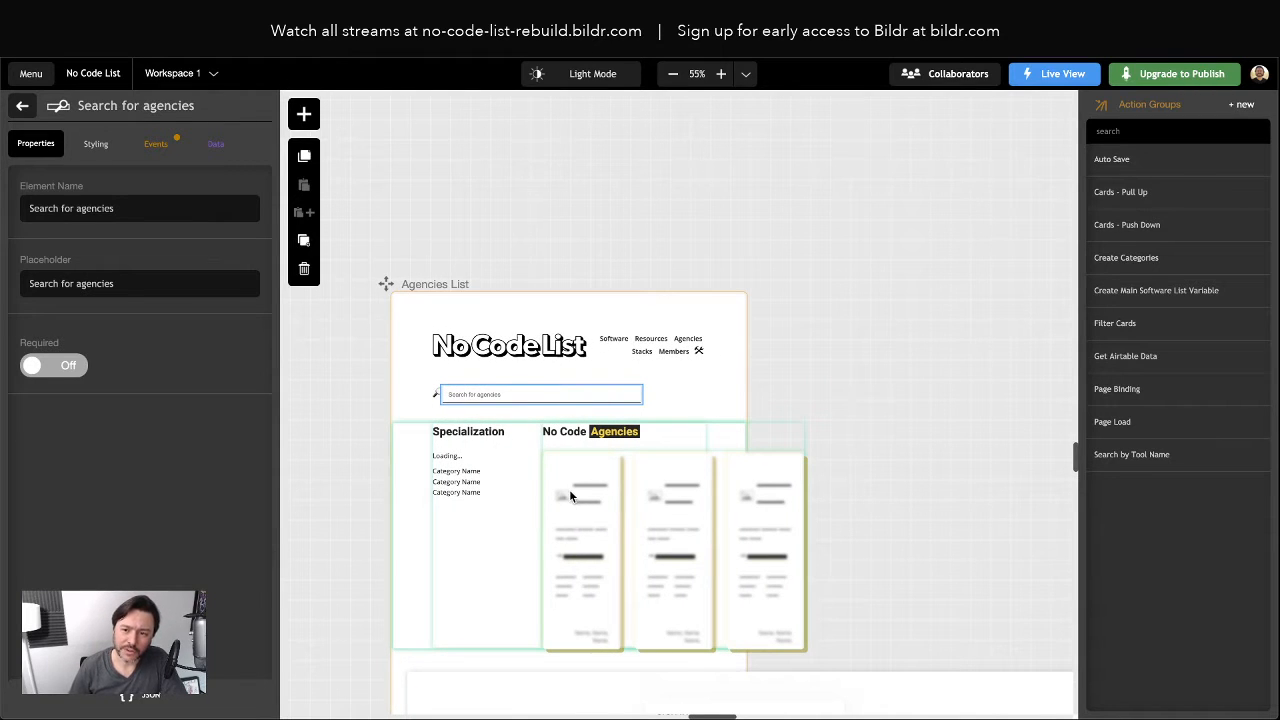
click(570, 496)
scroll(639, 476, down, 3)
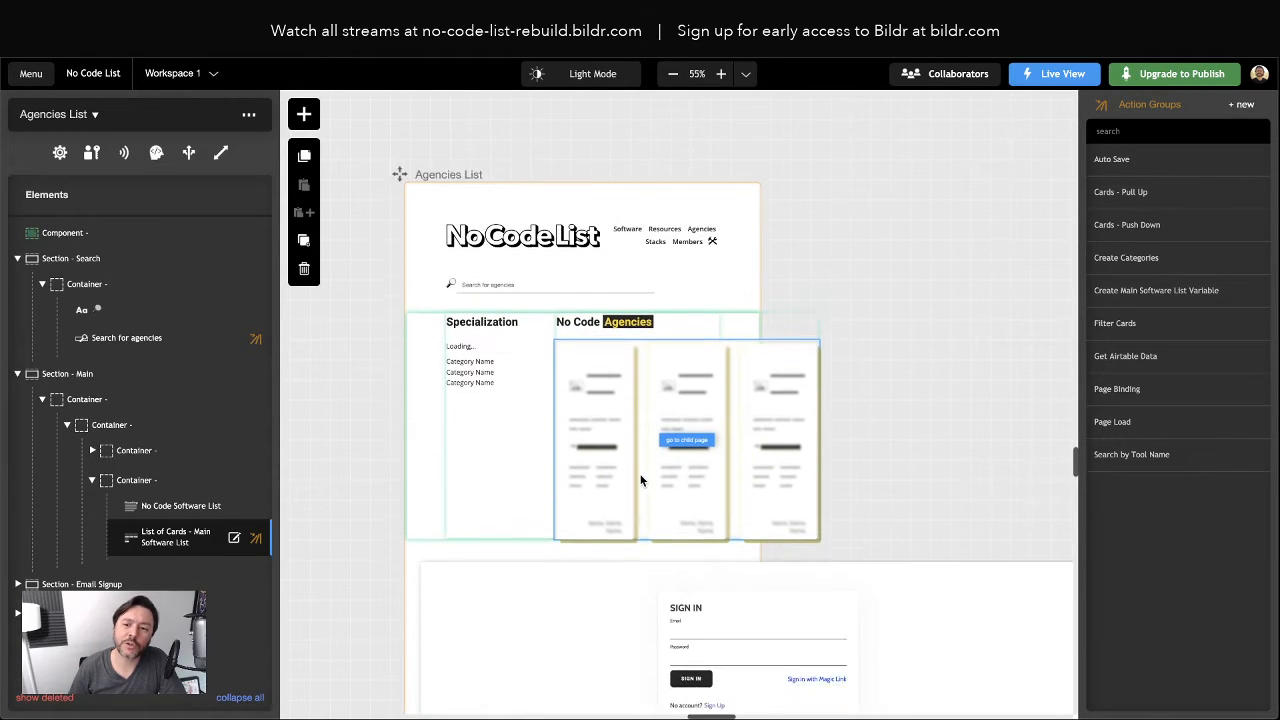
scroll(641, 481, down, 1)
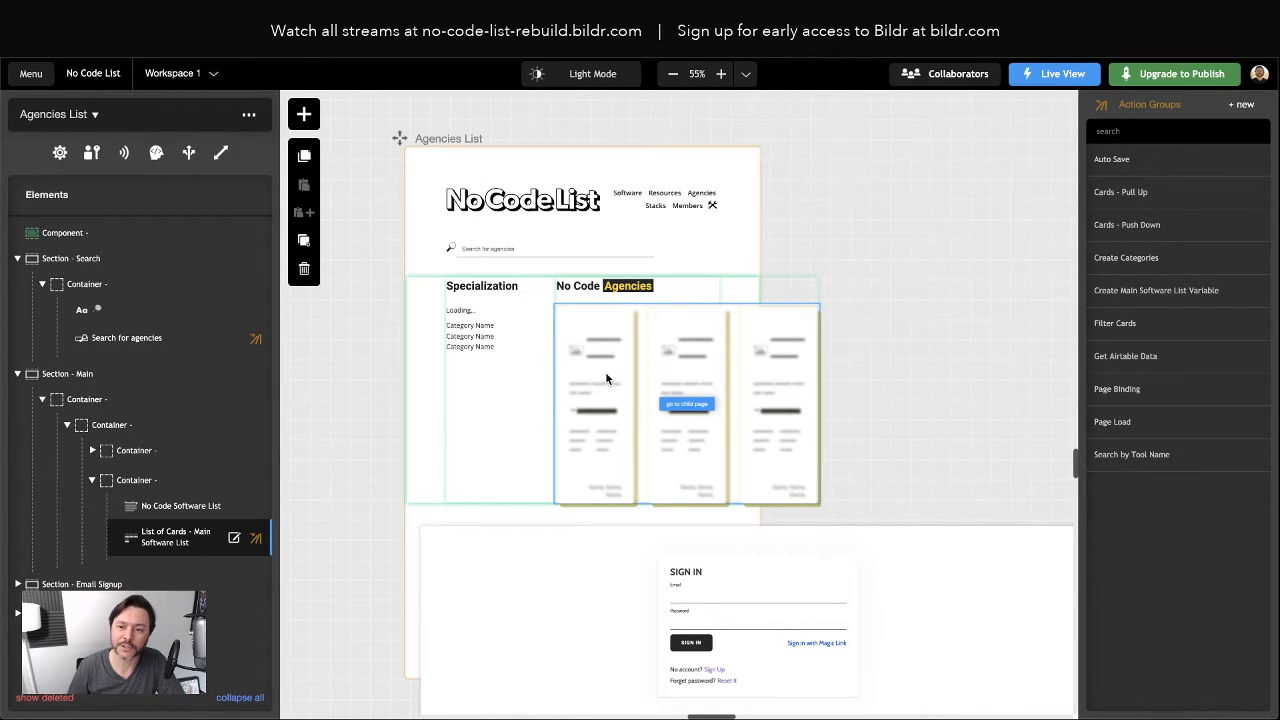
Locate the original Card page on the canvas and move it clear of the sign-in page covering it
scroll(478, 362, down, 5)
scroll(478, 362, right, 4)
scroll(478, 362, left, 10)
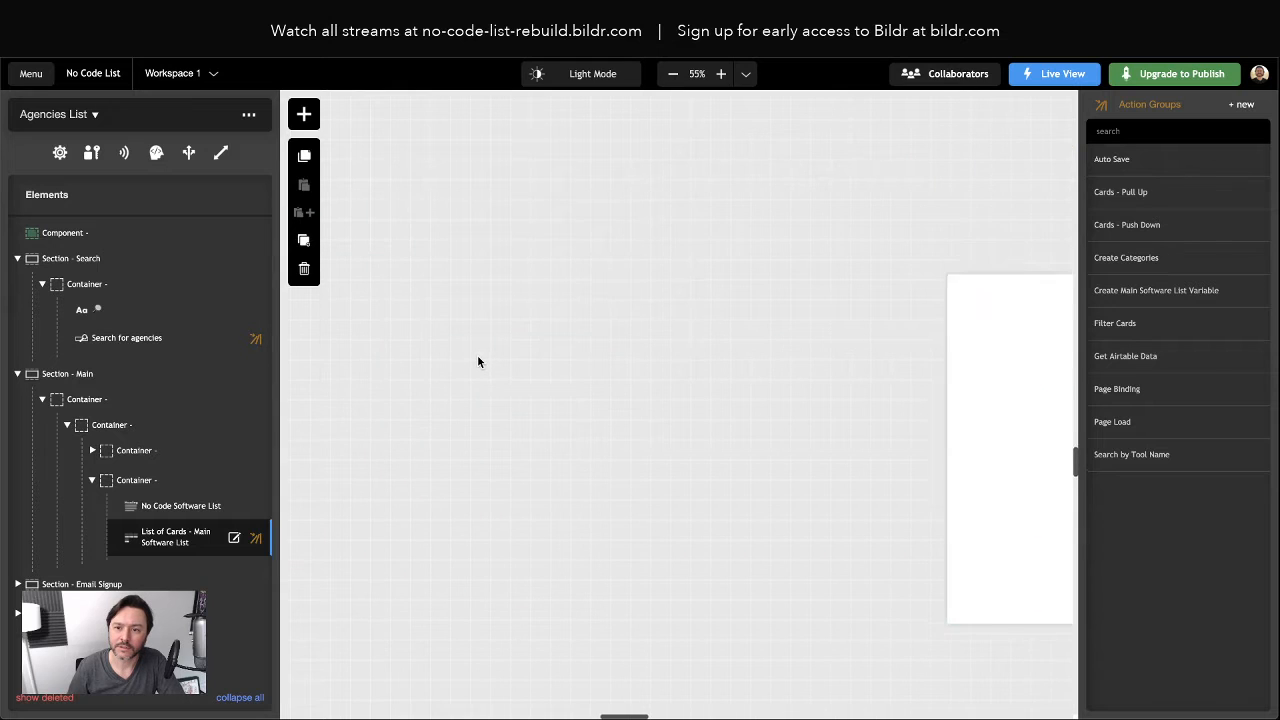
scroll(477, 362, right, 5)
scroll(477, 362, up, 5)
scroll(477, 362, right, 5)
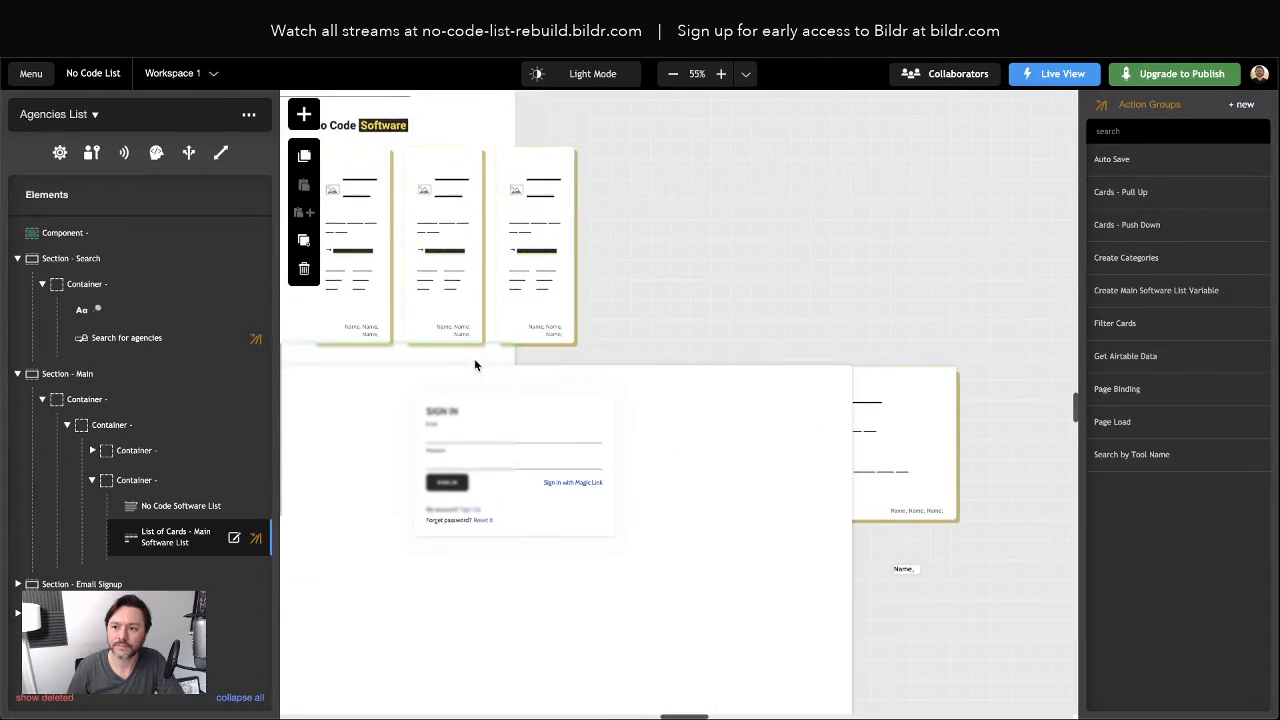
scroll(474, 362, left, 4)
scroll(474, 362, right, 9)
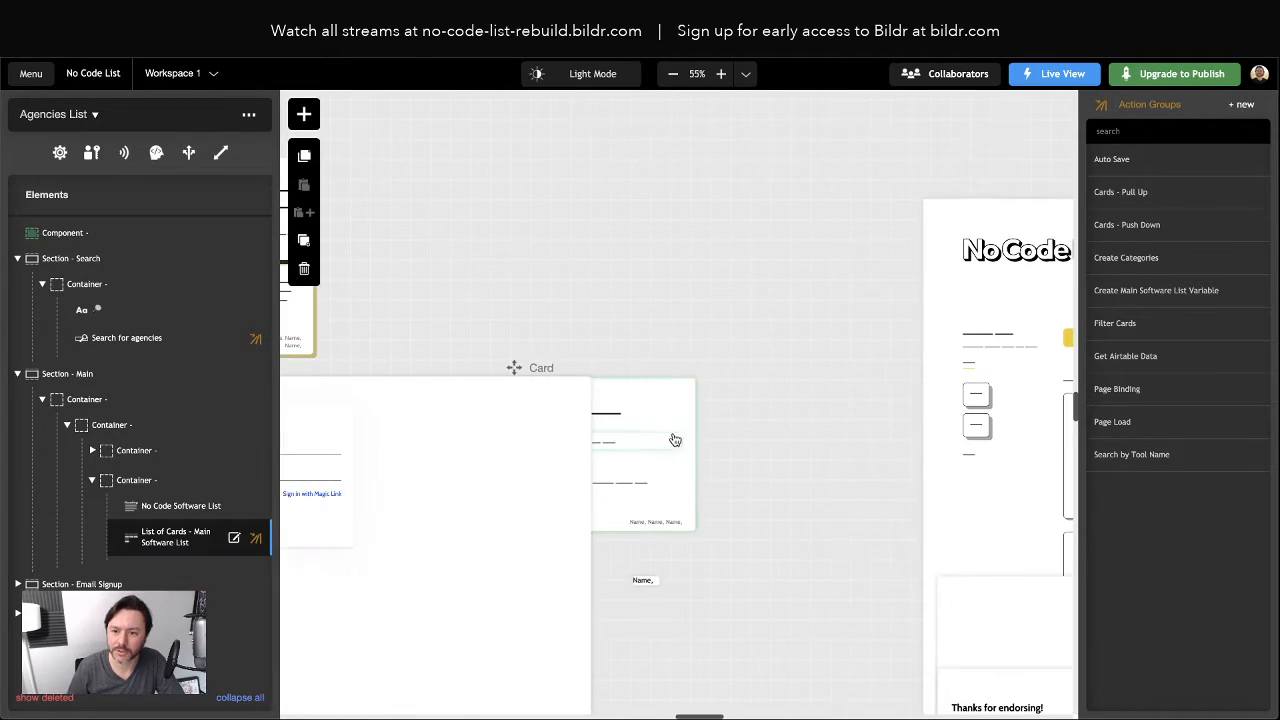
click(675, 440)
drag(514, 368, 622, 392)
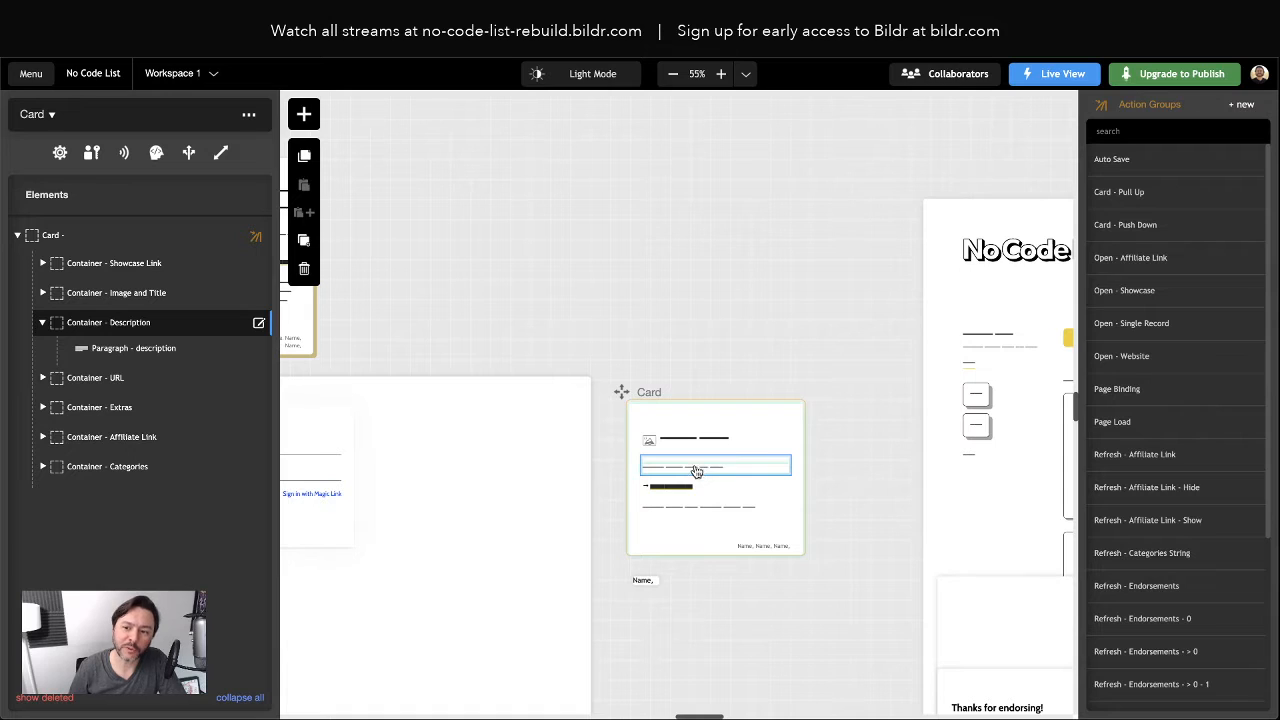
Duplicate the Card page under the new page name "Card - Agencies"
click(652, 416)
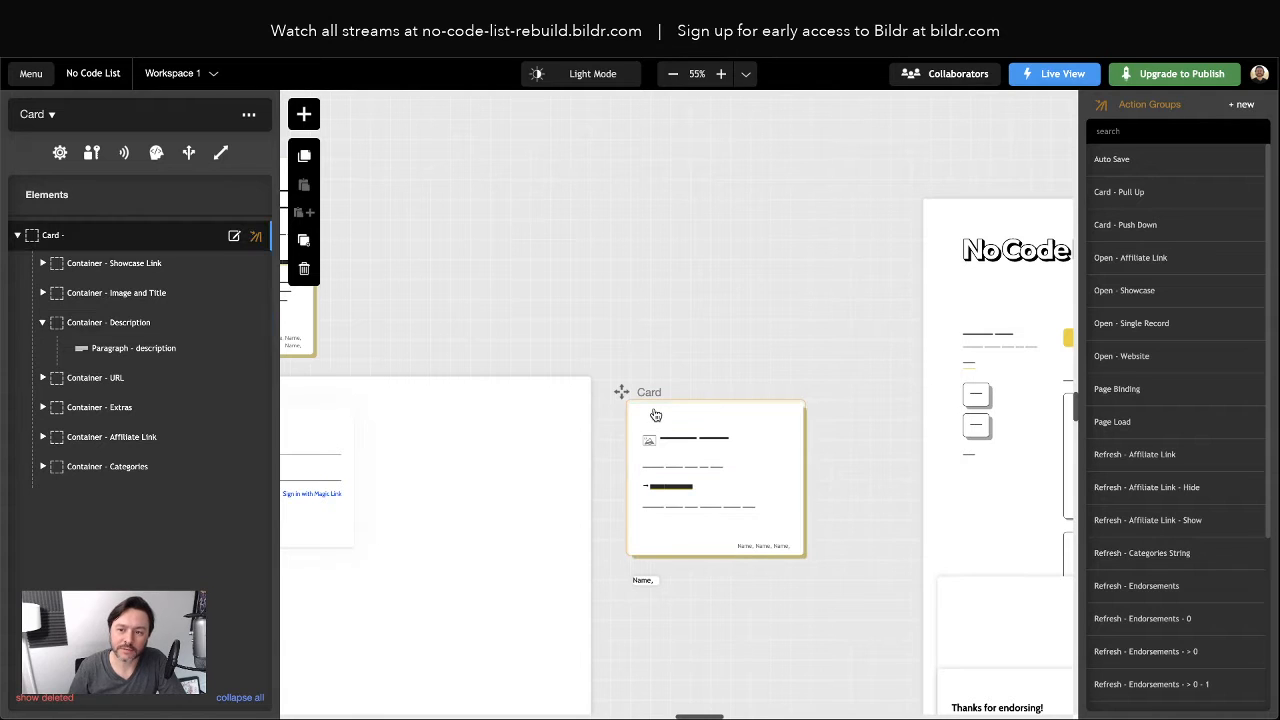
click(249, 118)
click(193, 140)
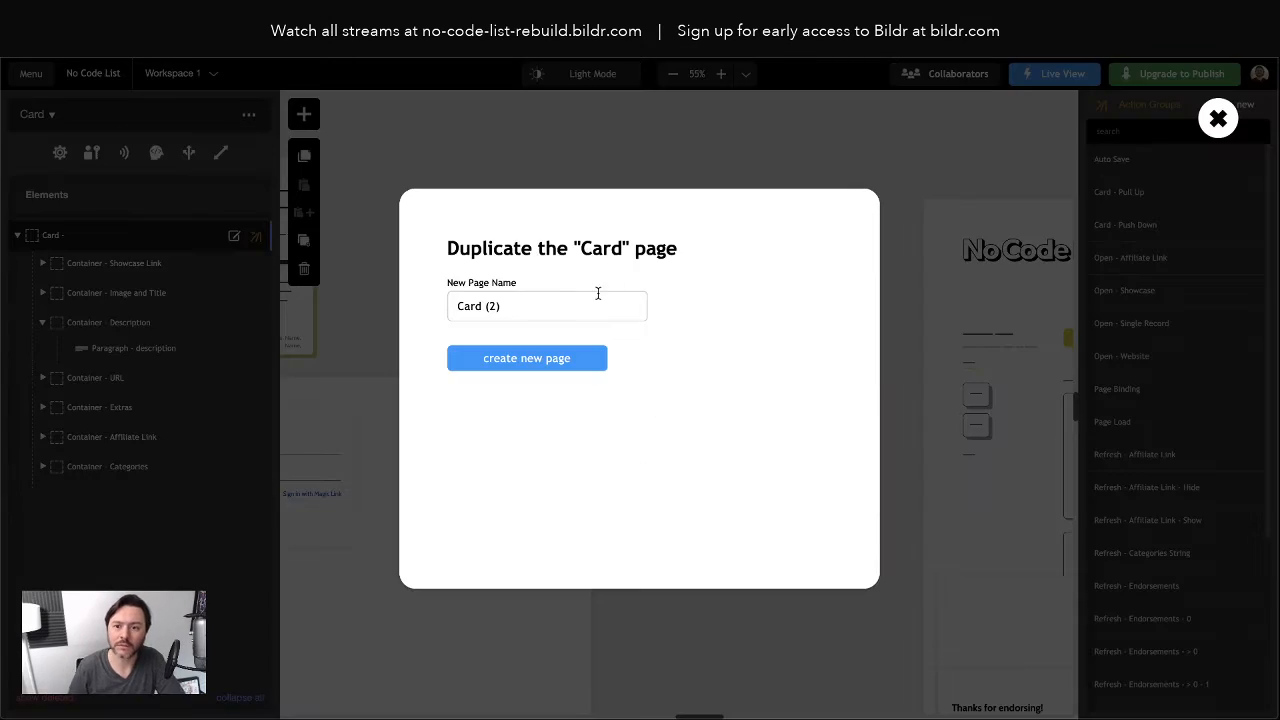
key(BackSpace)
key(BackSpace)
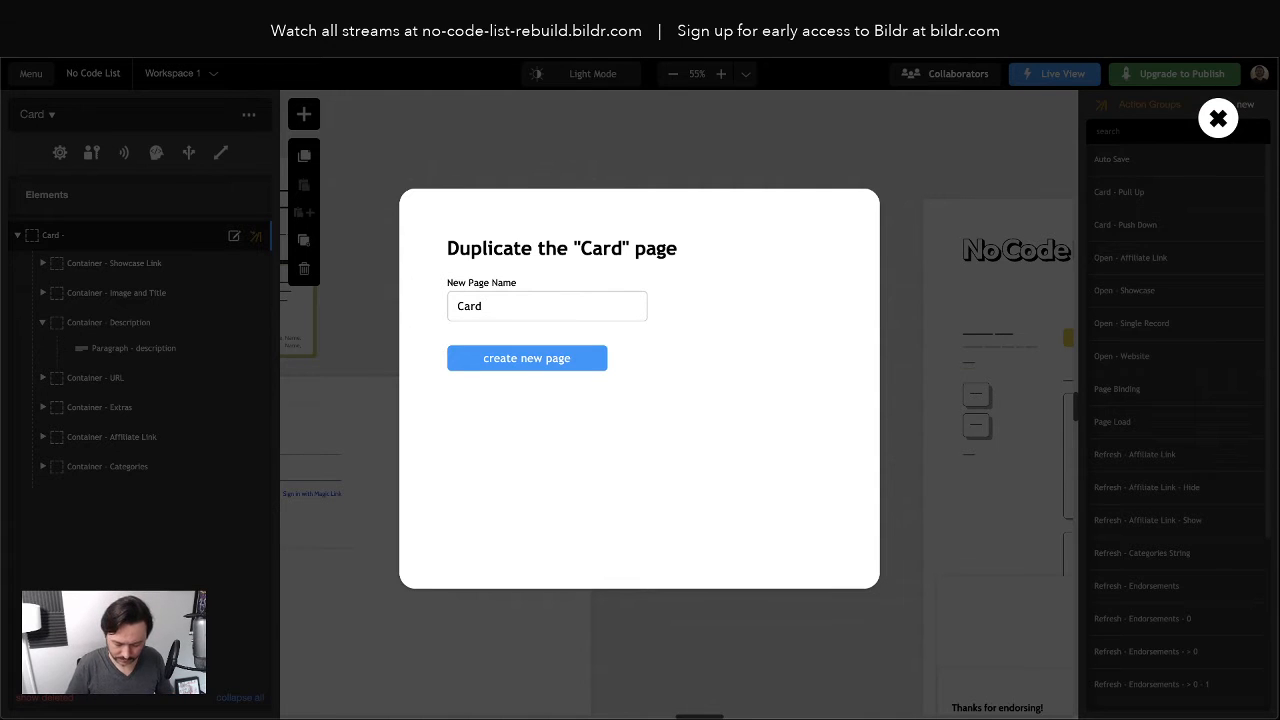
click(546, 360)
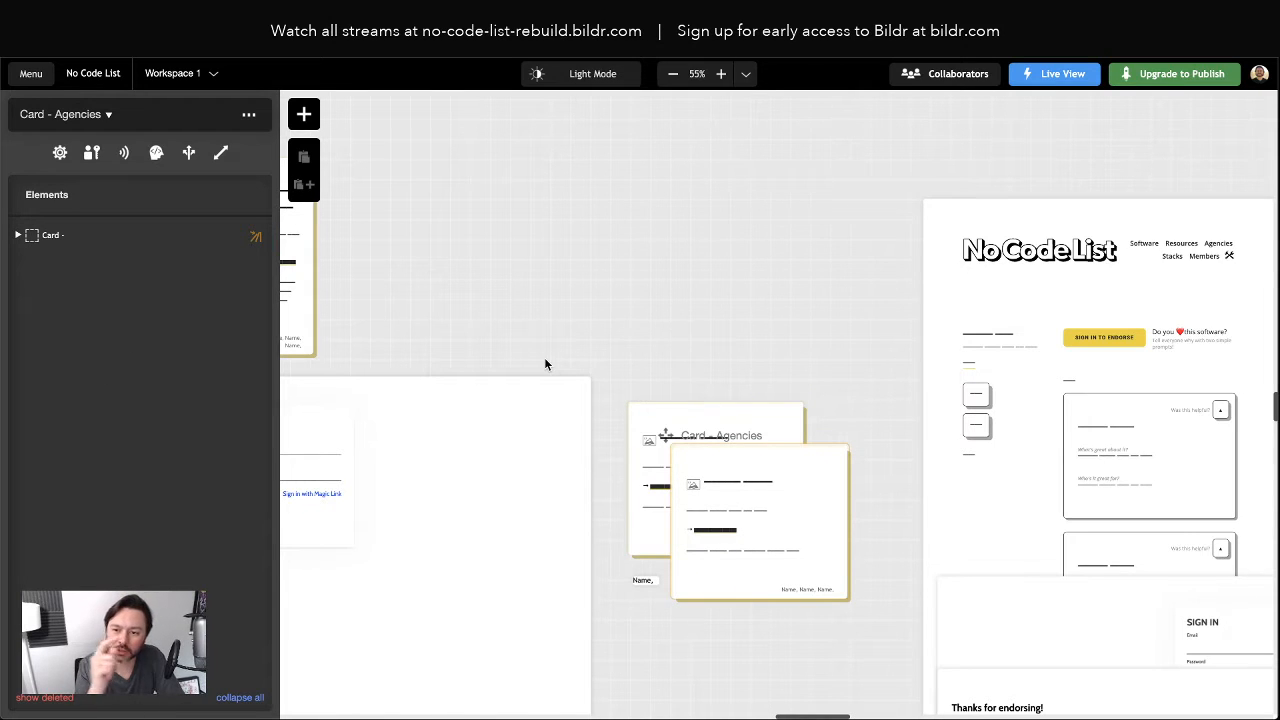
Move the Card - Agencies page across the canvas to sit beside the Agencies List page's card list
scroll(720, 420, down, 3)
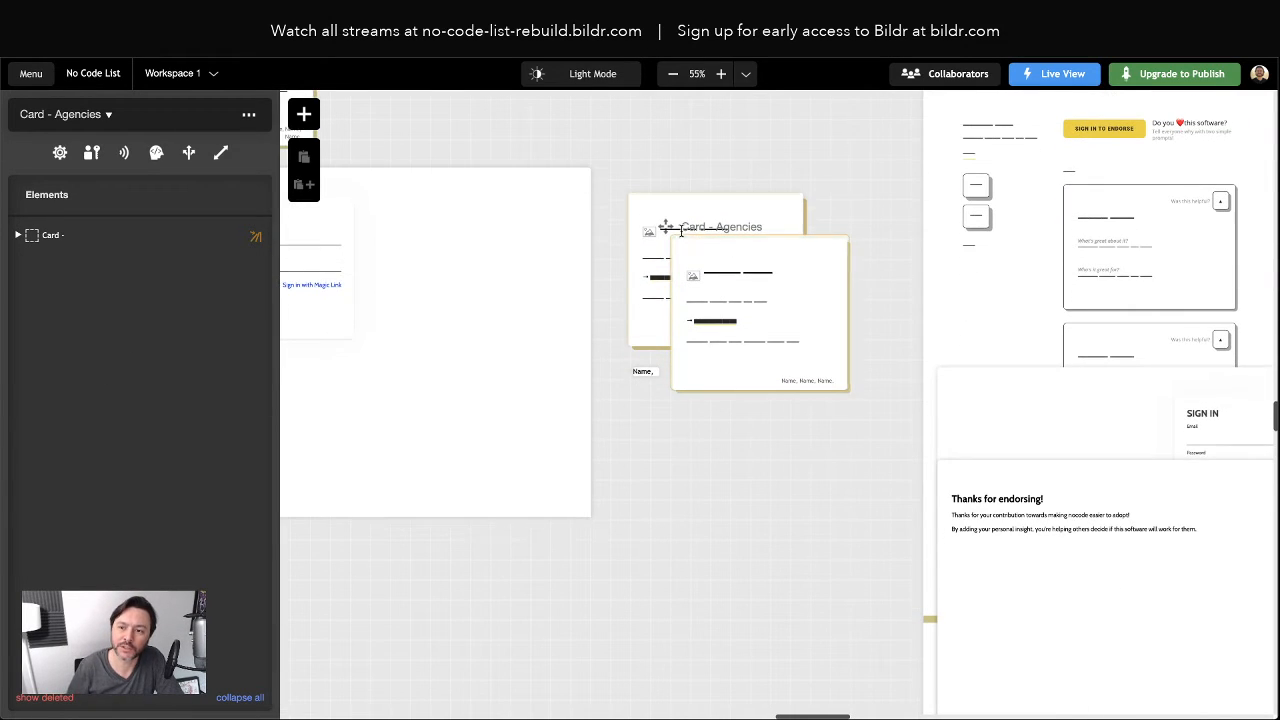
drag(681, 231, 668, 440)
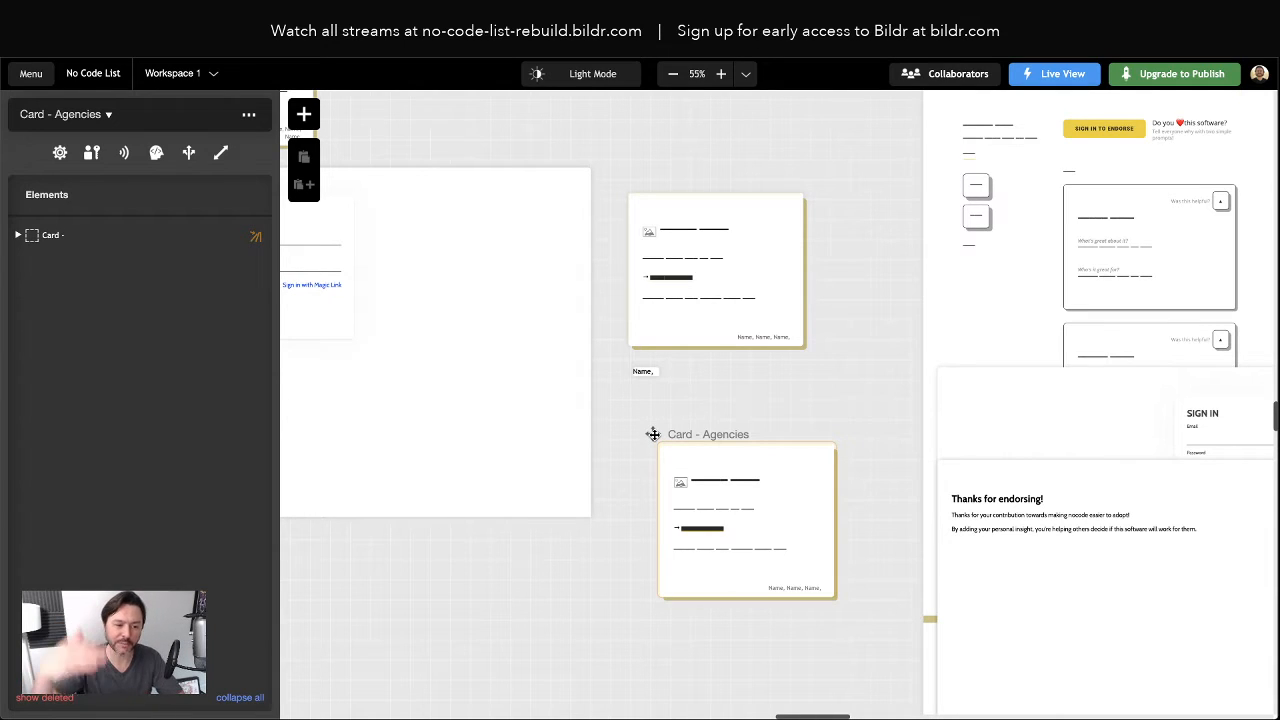
drag(654, 434, 661, 534)
scroll(707, 455, down, 3)
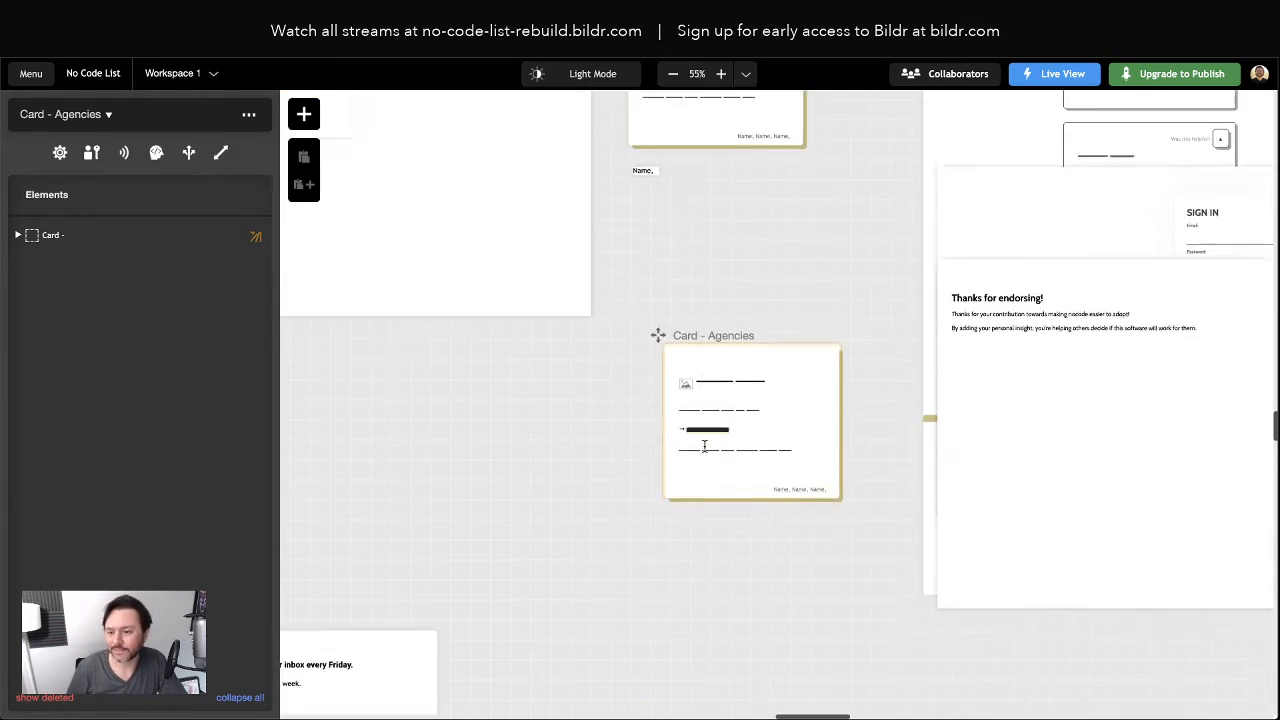
drag(654, 248, 707, 506)
scroll(678, 441, down, 4)
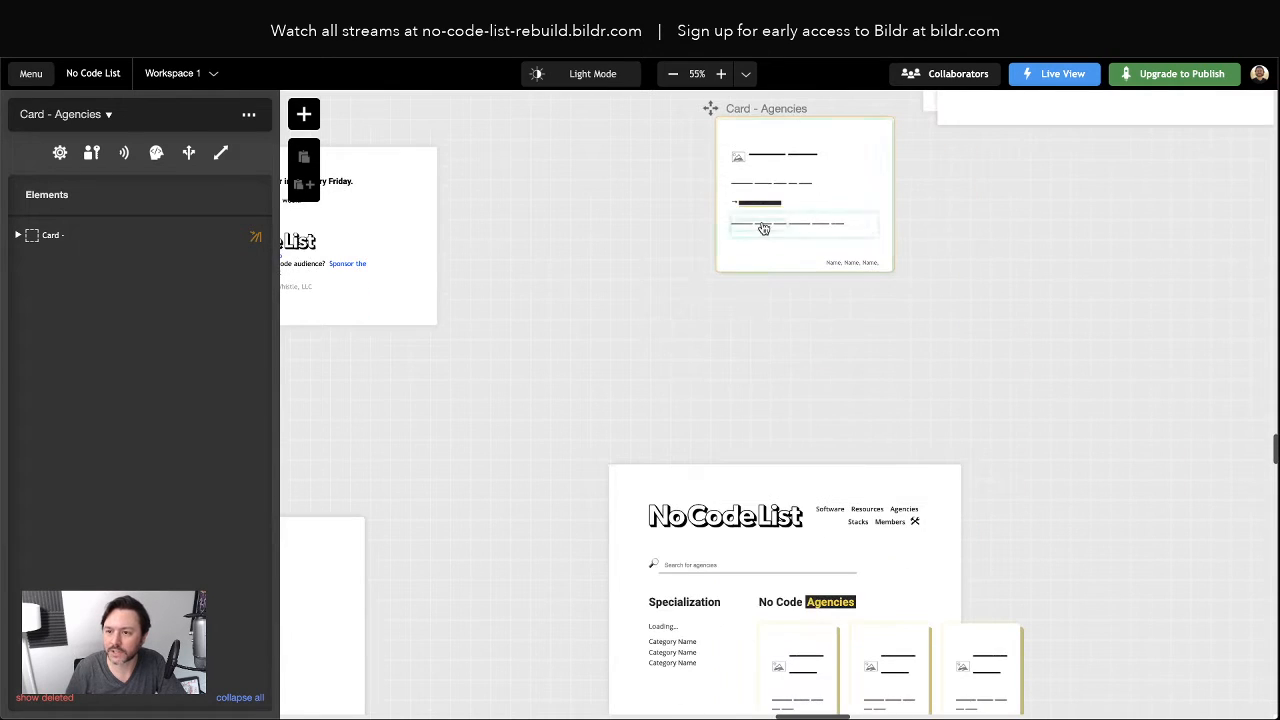
drag(715, 118, 1054, 514)
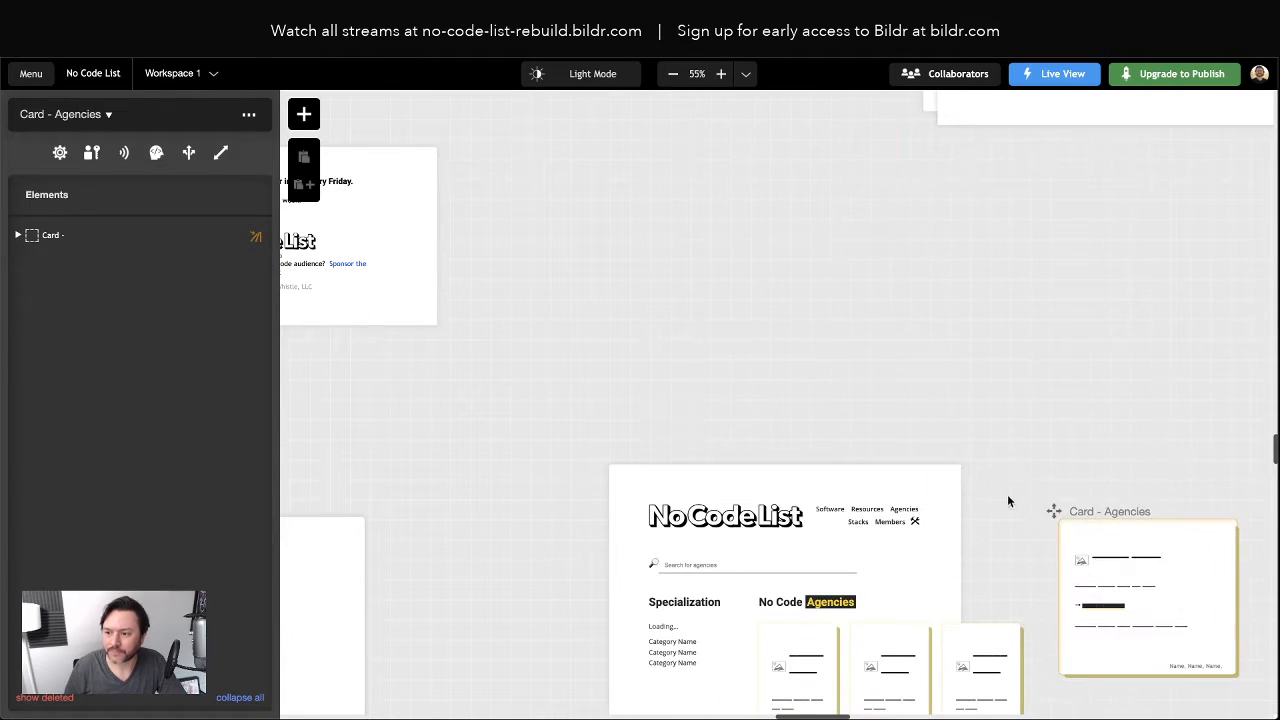
scroll(1008, 500, down, 2)
drag(1046, 266, 1060, 356)
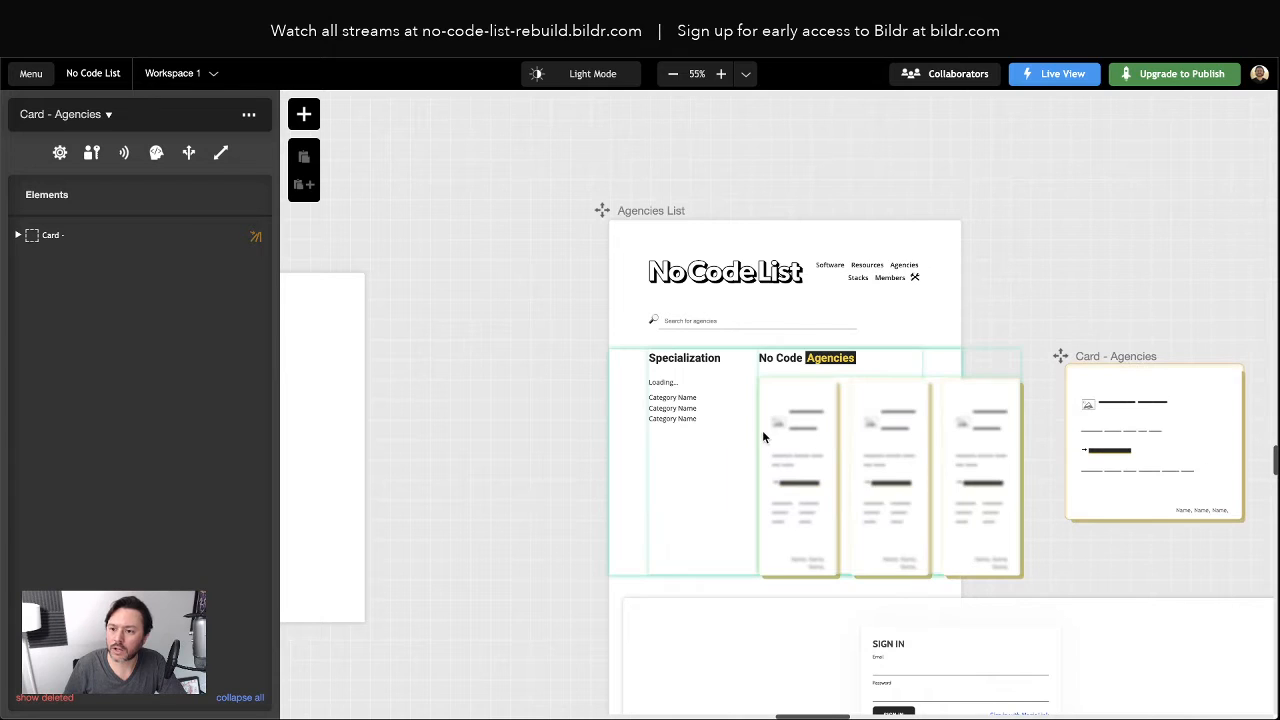
Set the row page of the card list on the Agencies List page to Card - Agencies
click(806, 427)
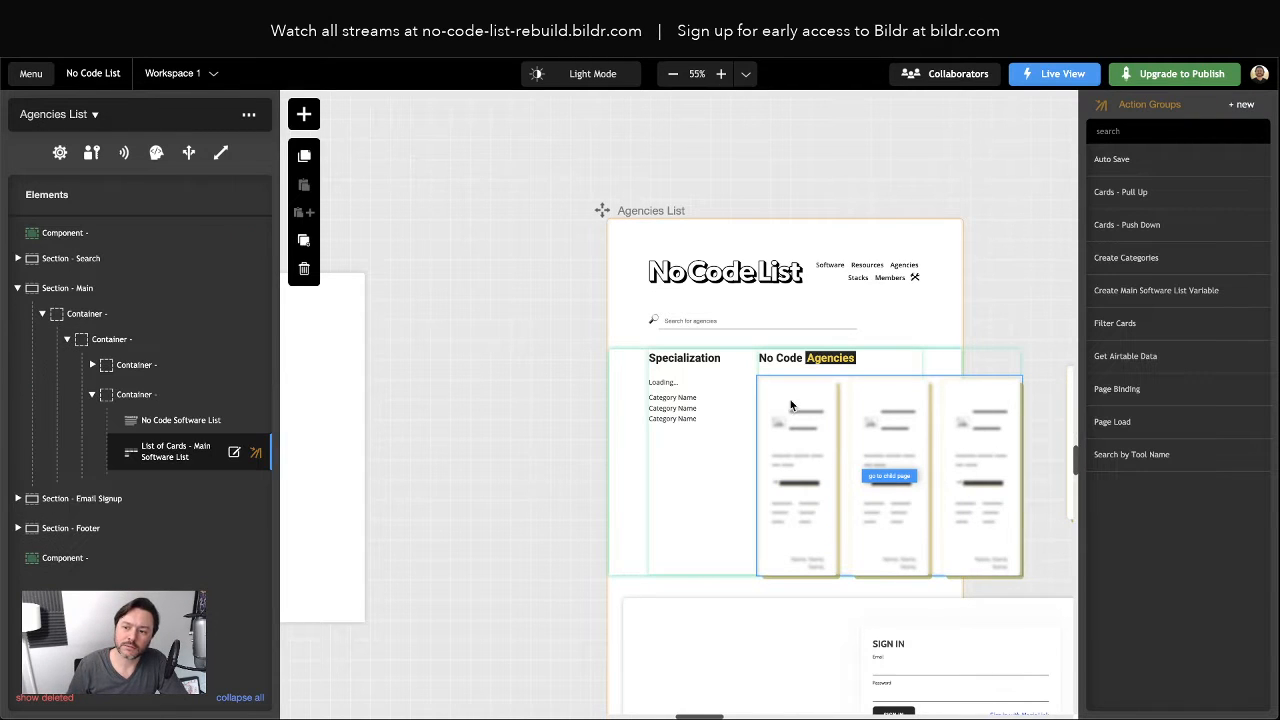
double_click(160, 458)
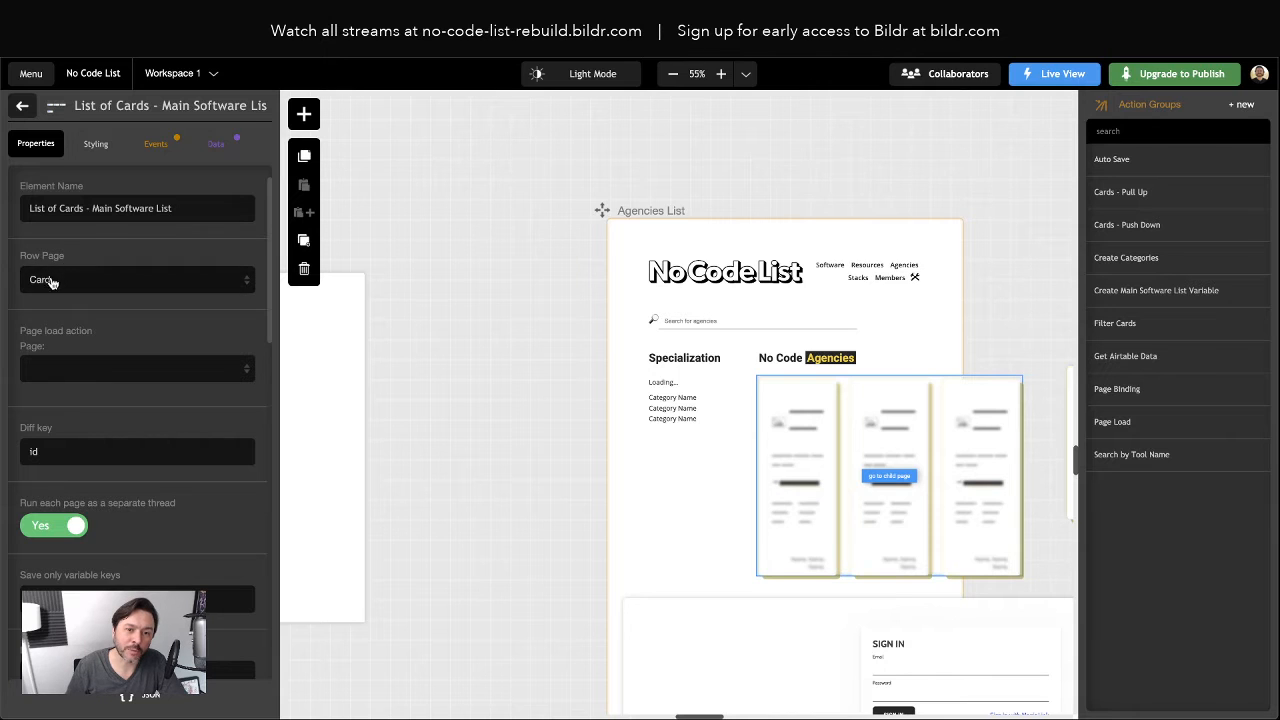
click(50, 280)
click(85, 293)
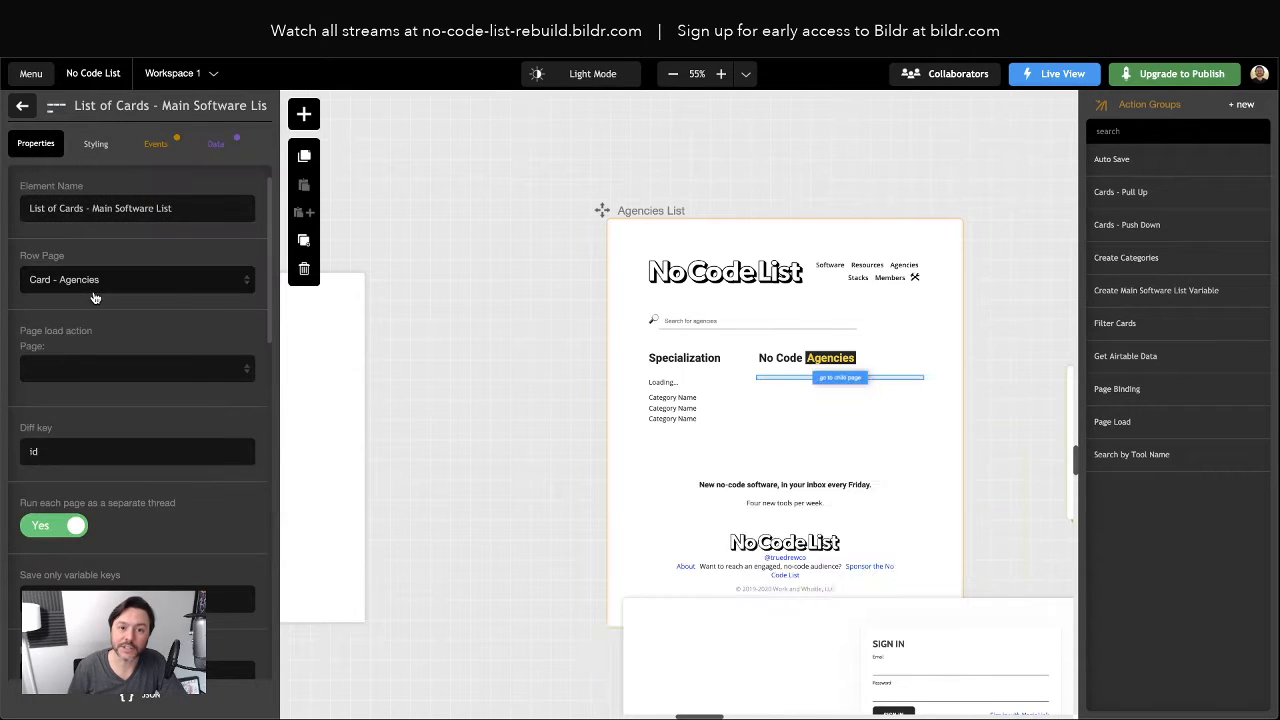
scroll(577, 303, right, 4)
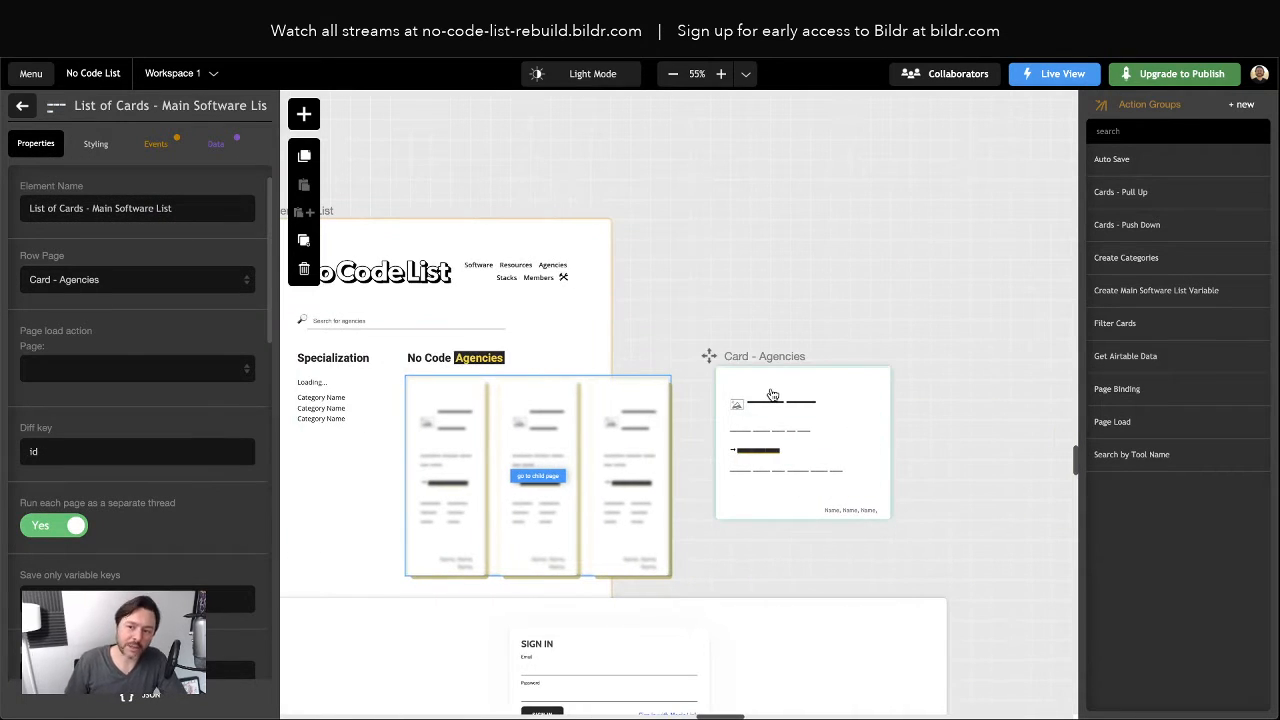
scroll(700, 400, left, 2)
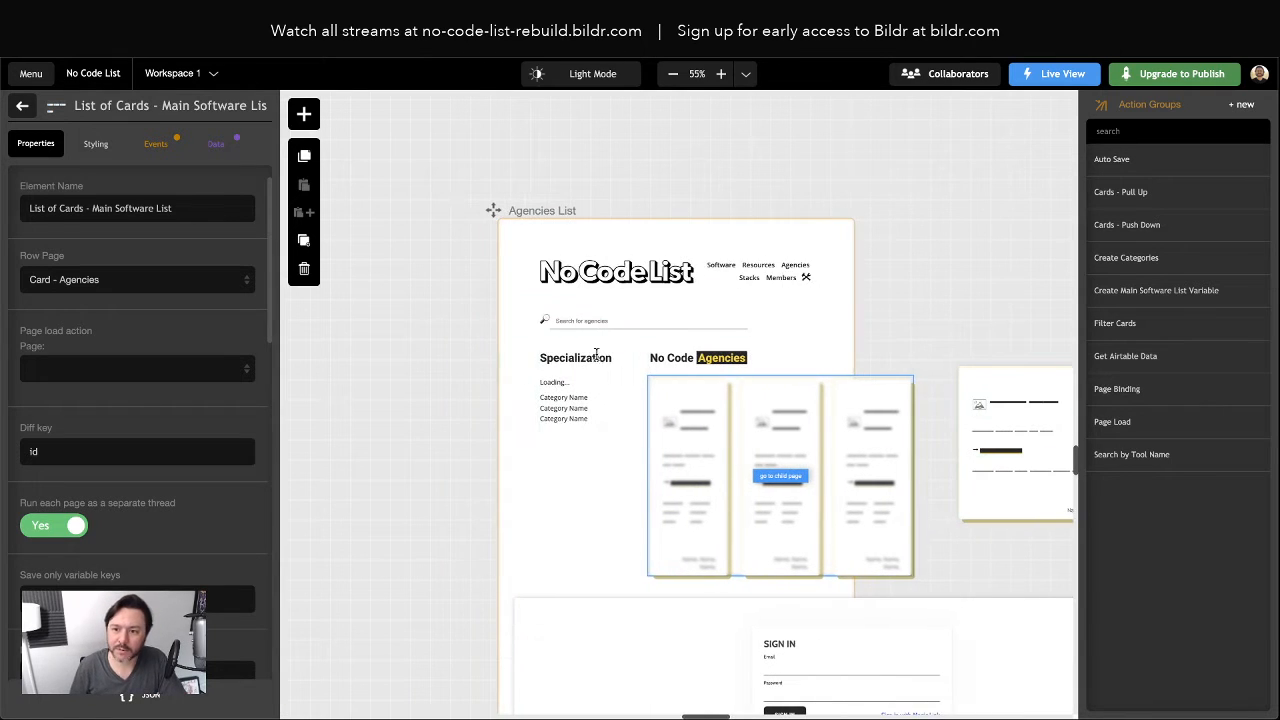
Open the Get Airtable Data action group of the Agencies List page and examine its base, table name and target element settings
click(859, 233)
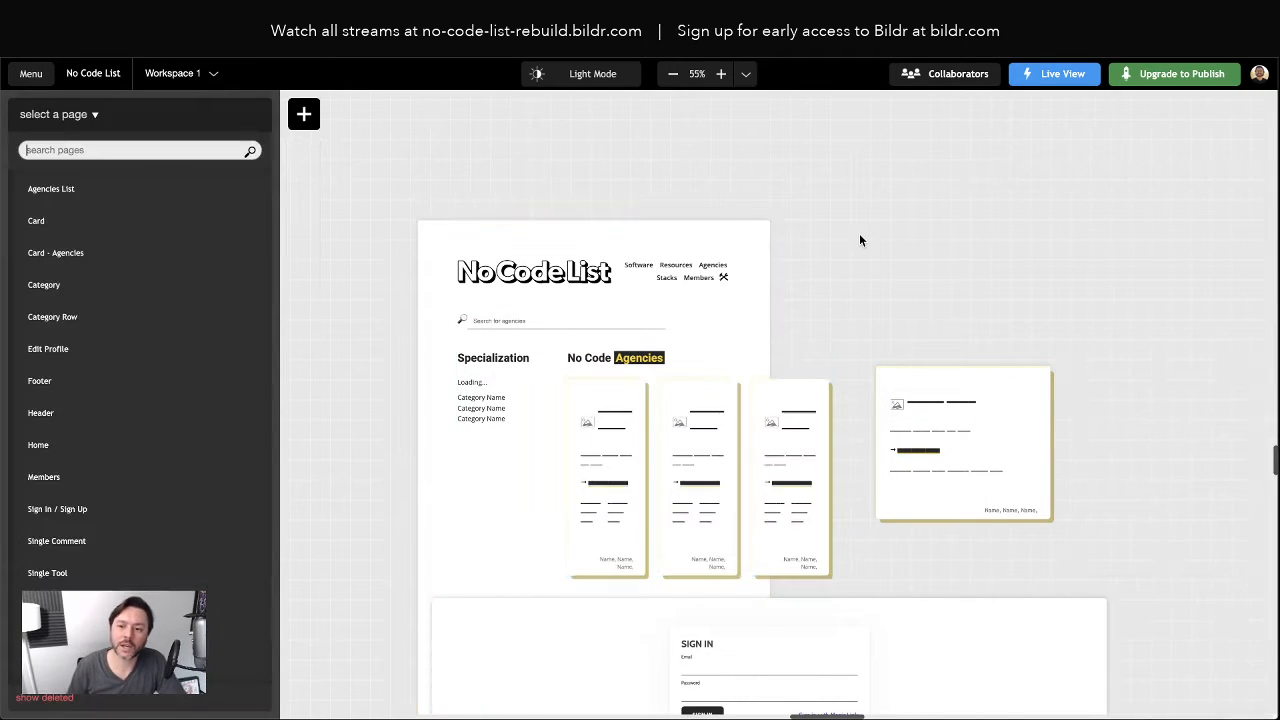
click(625, 403)
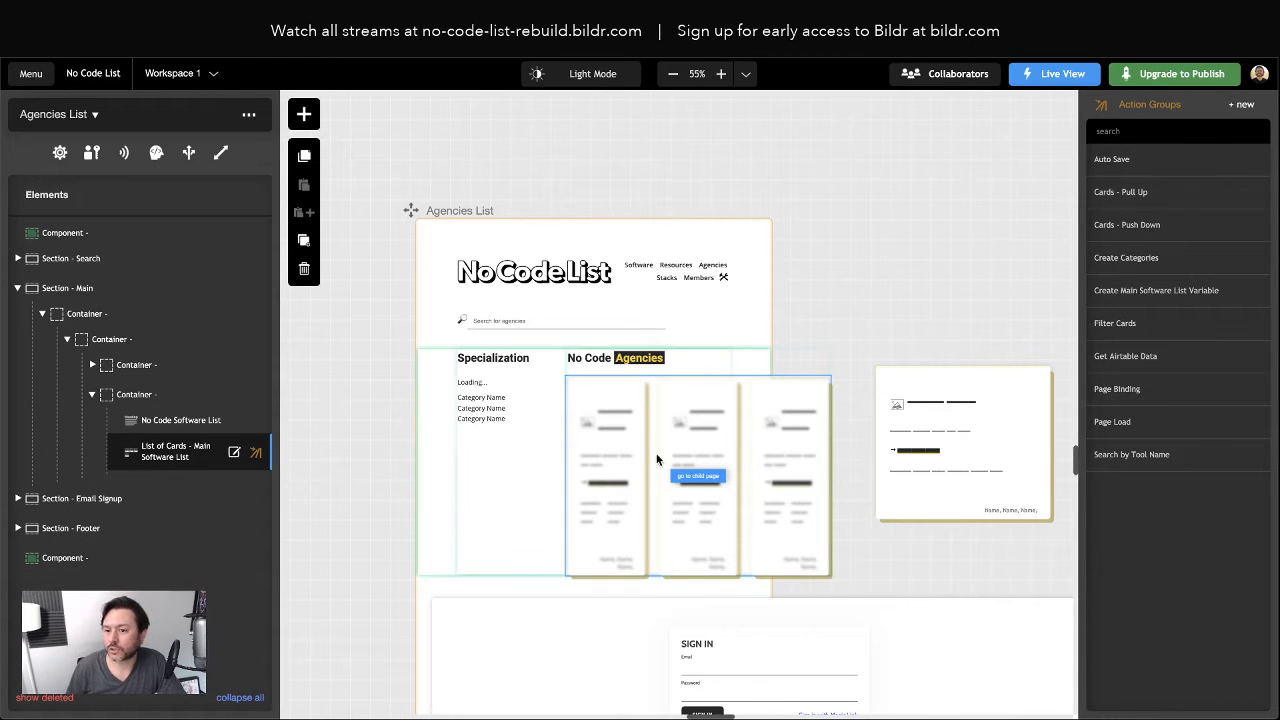
click(168, 456)
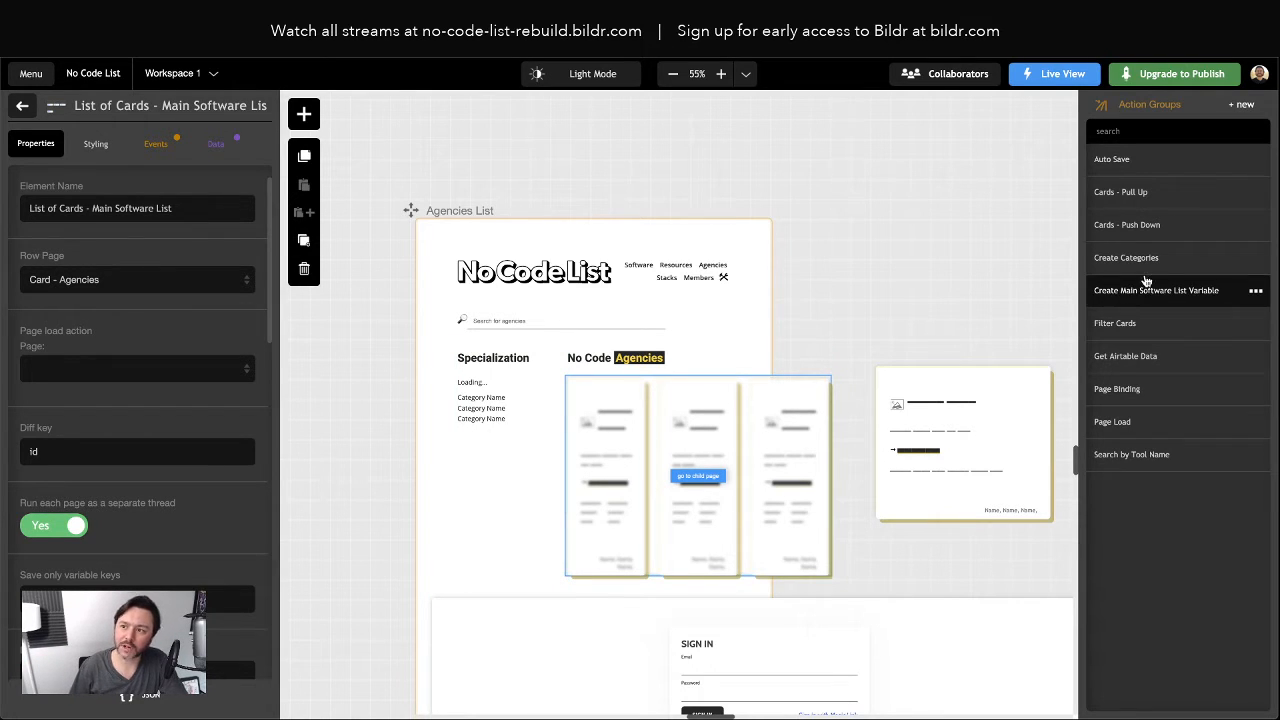
click(1132, 360)
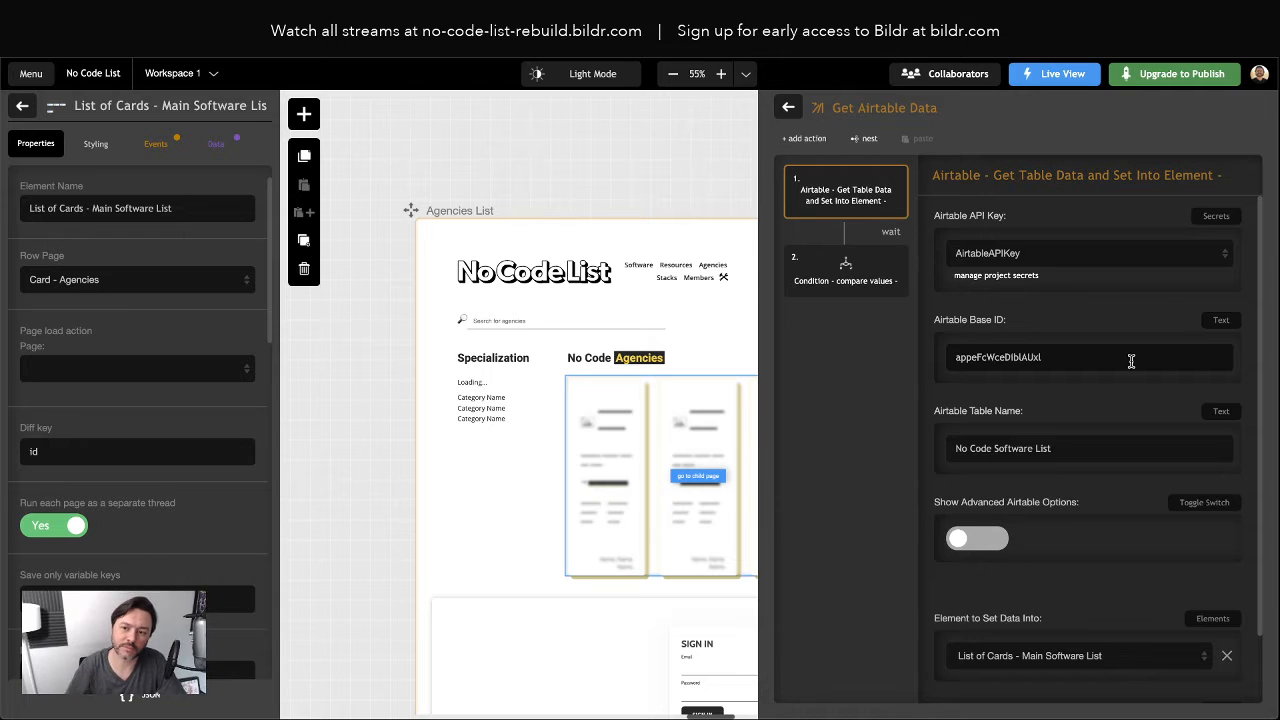
scroll(646, 454, right, 4)
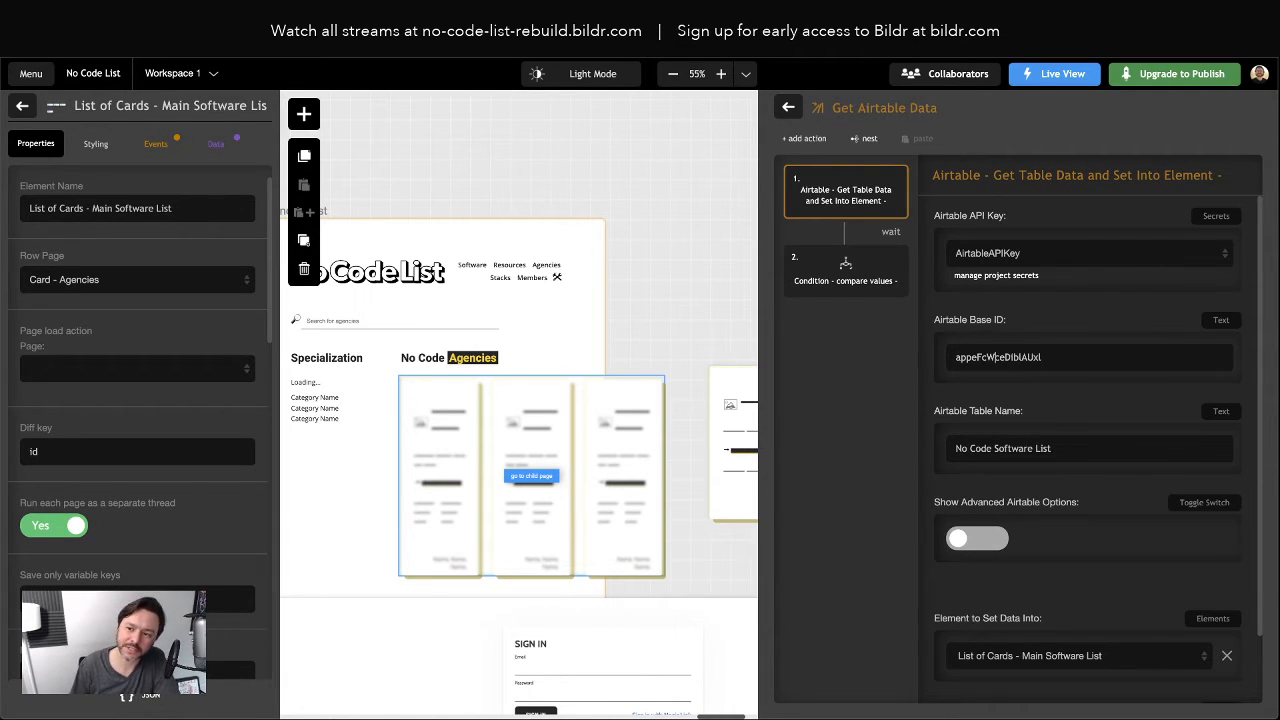
Switch to Airtable and examine the software, submissions, resources and agencies tables of The No Code List base, returning to Bildr
key(ctrl+Tab)
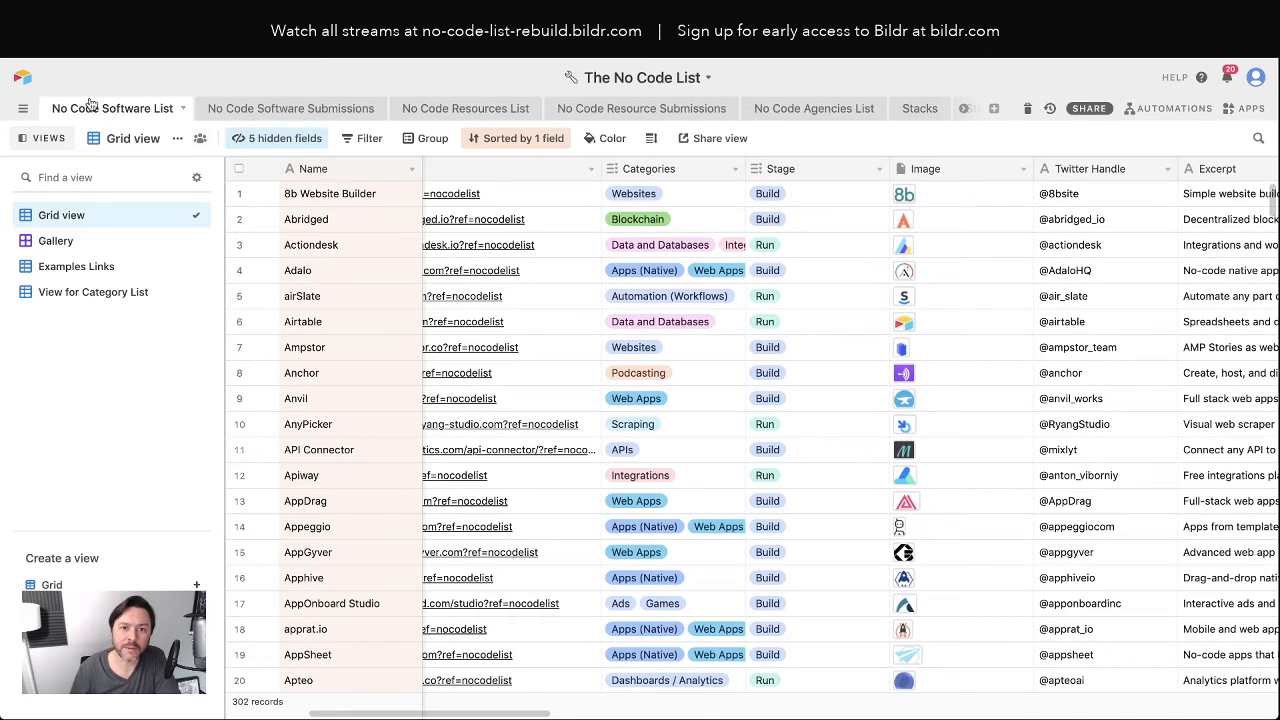
click(293, 113)
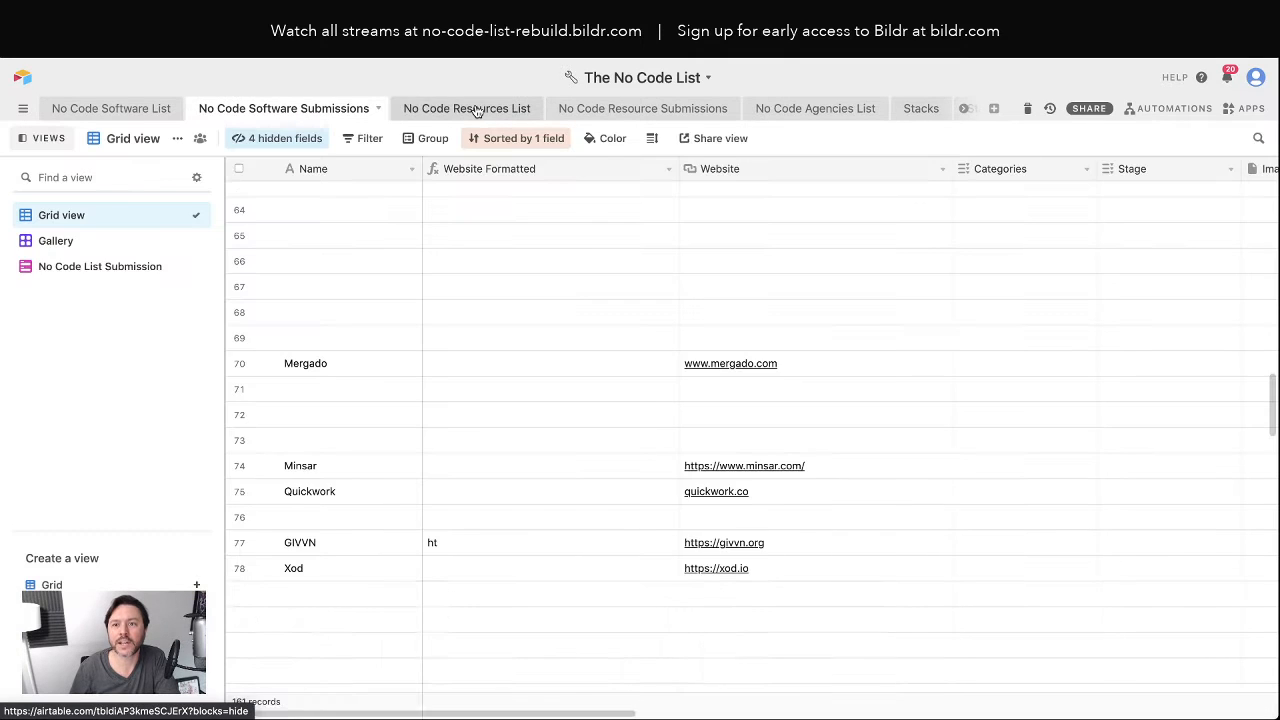
click(475, 110)
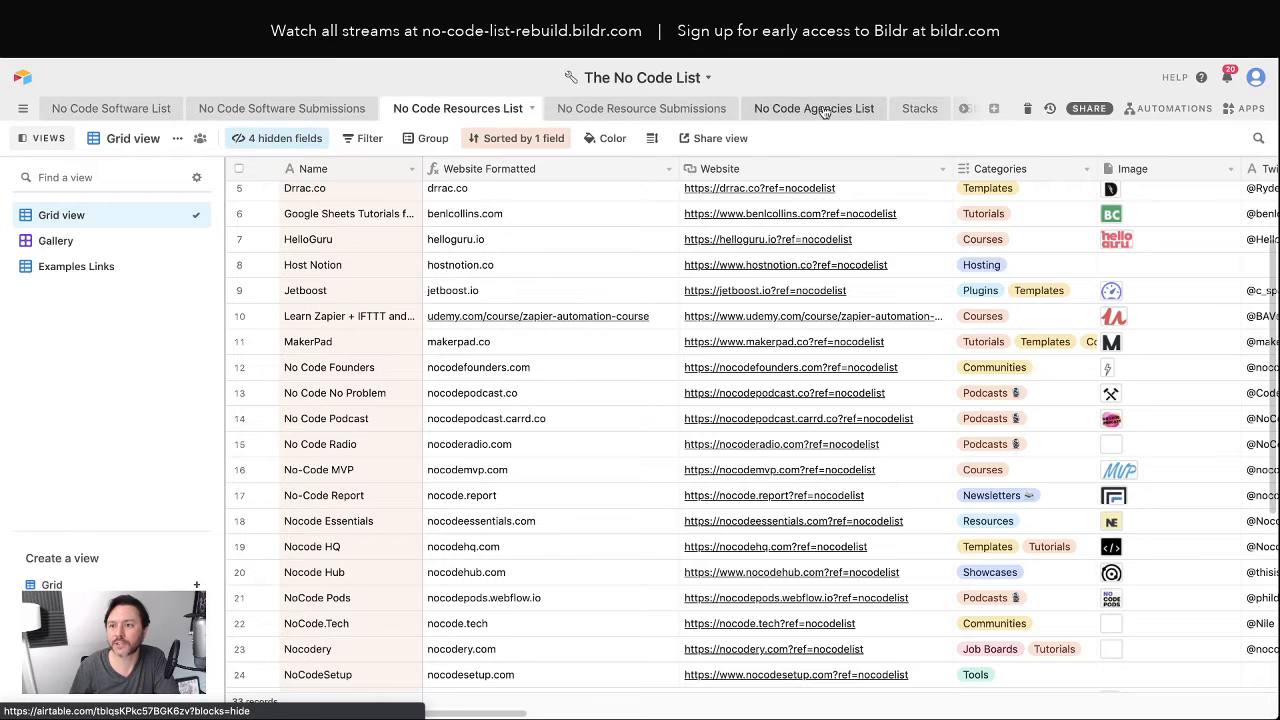
click(818, 111)
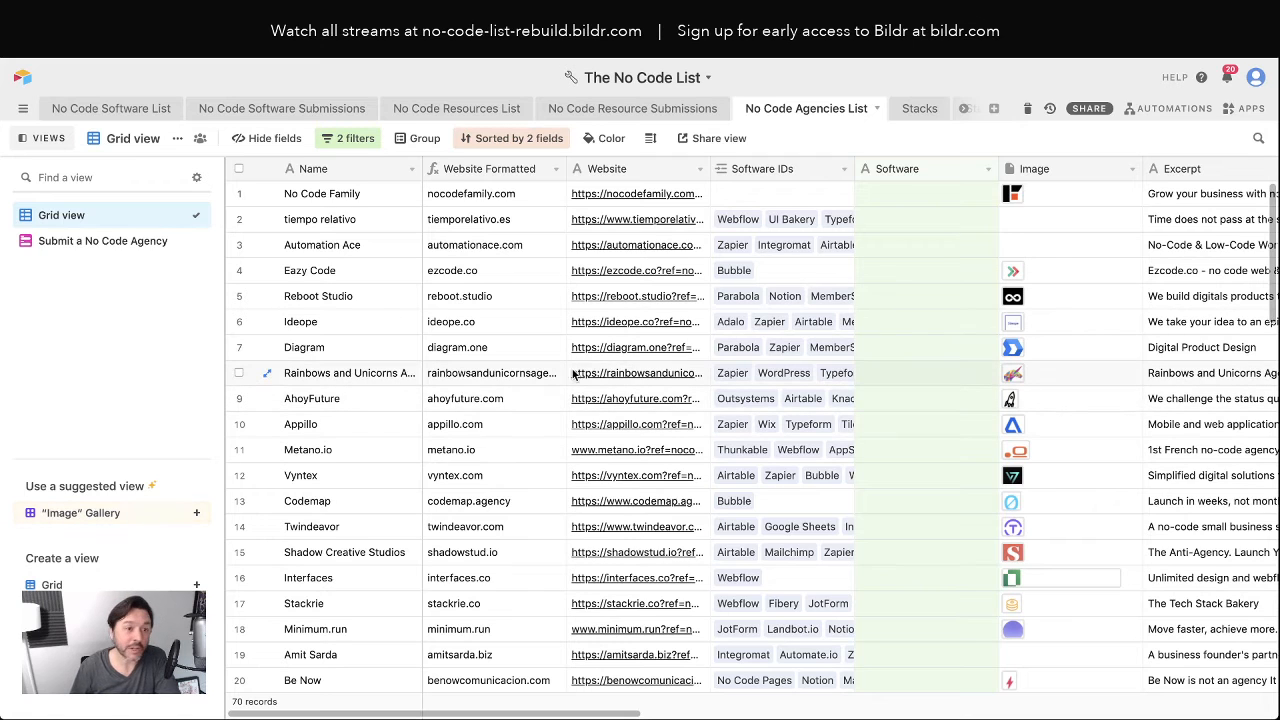
click(90, 108)
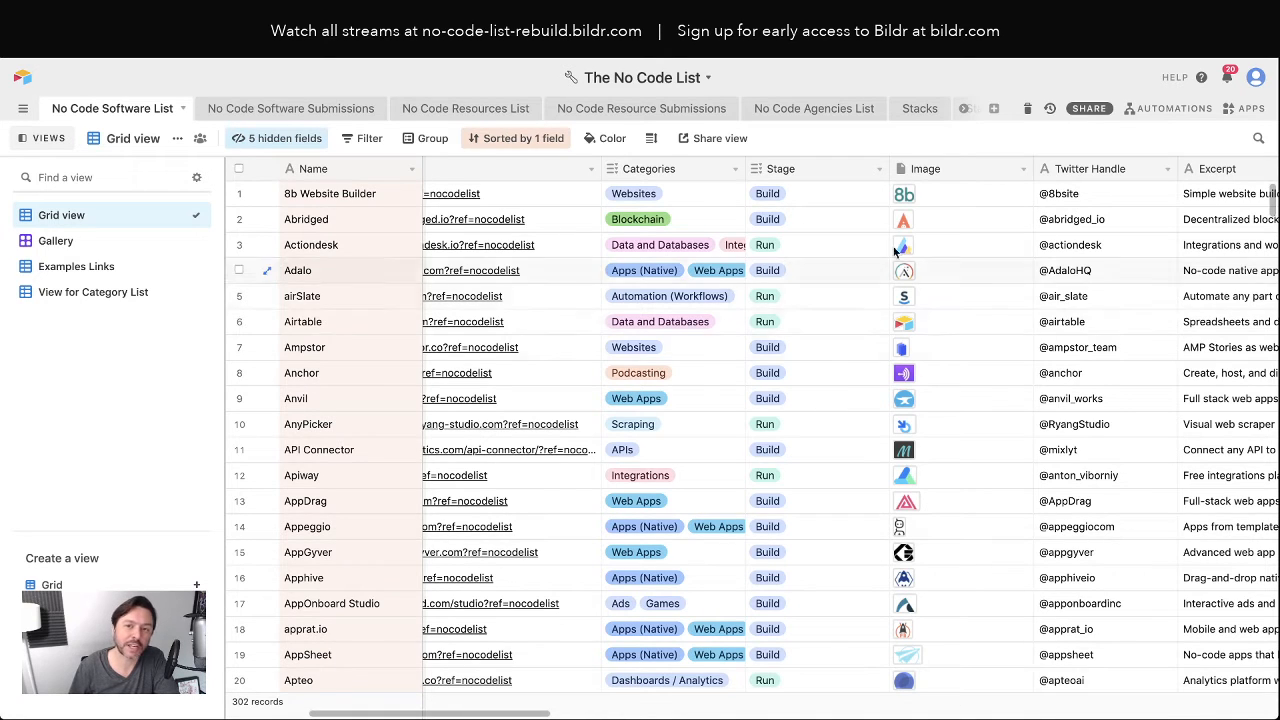
key(ctrl+Tab)
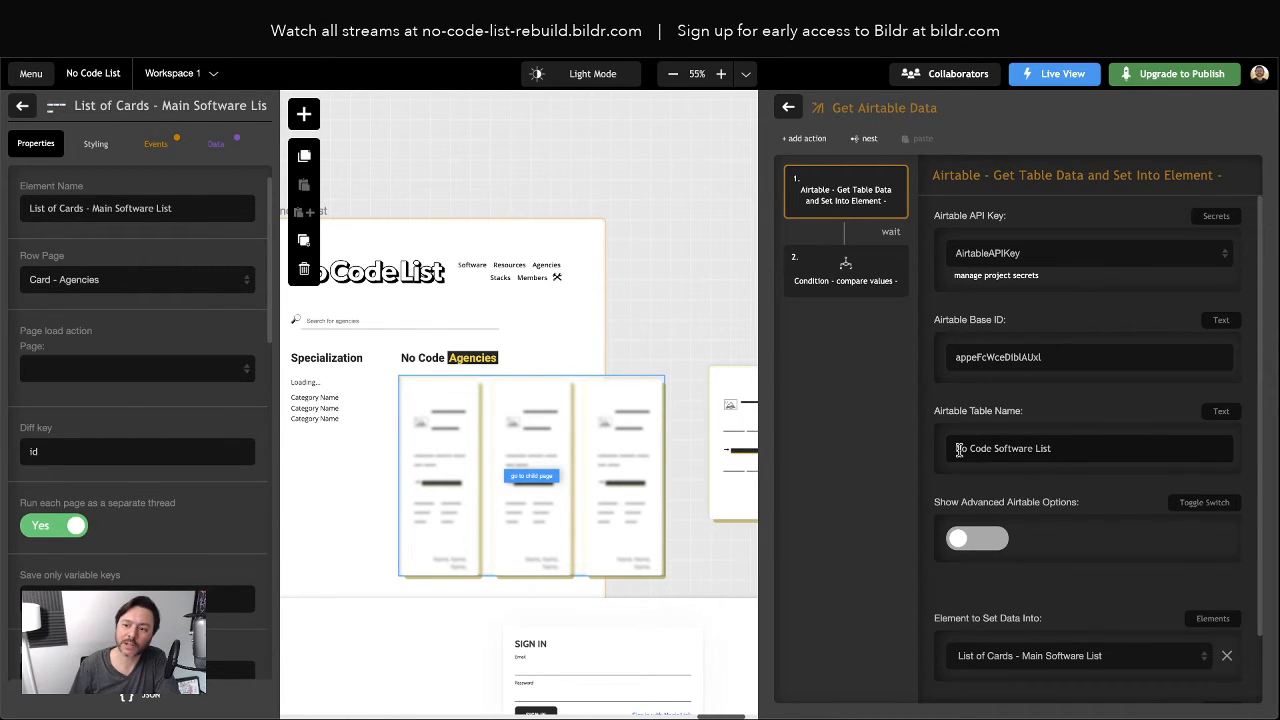
Check the agencies table's name in Airtable and set the Airtable Table Name in Bildr's Get Airtable Data action to No Code Agencies List
click(490, 30)
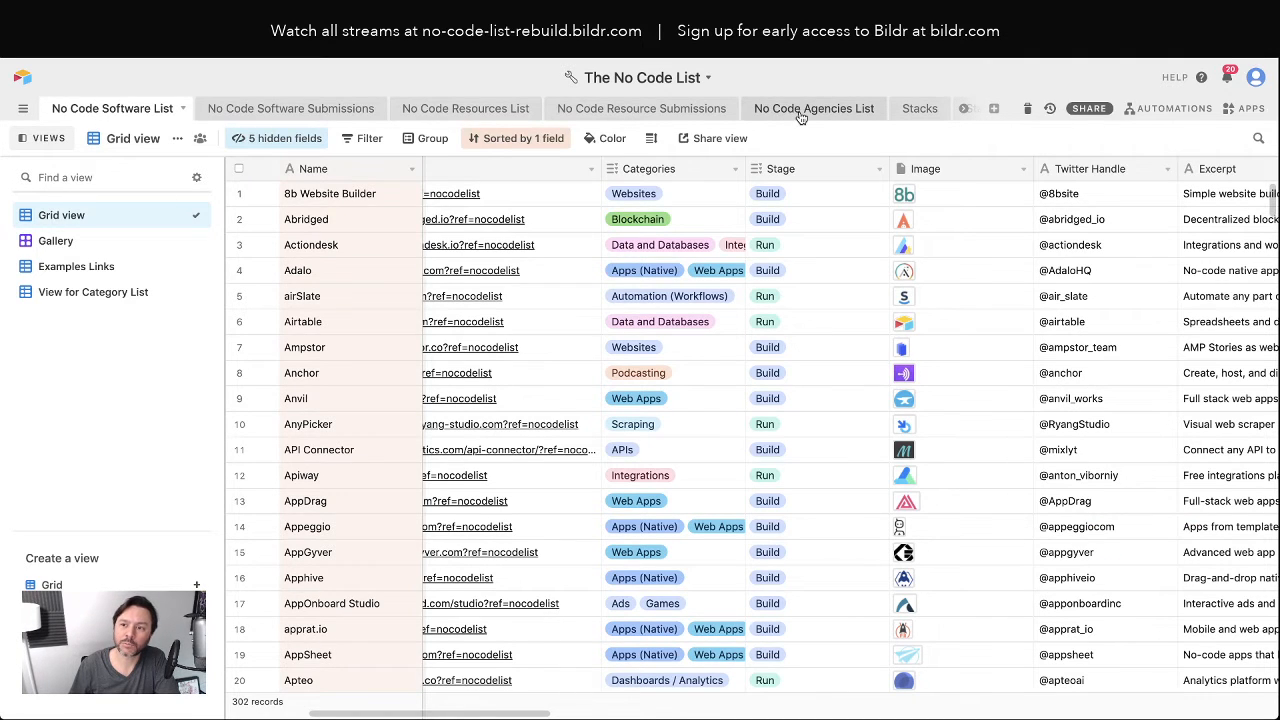
click(762, 112)
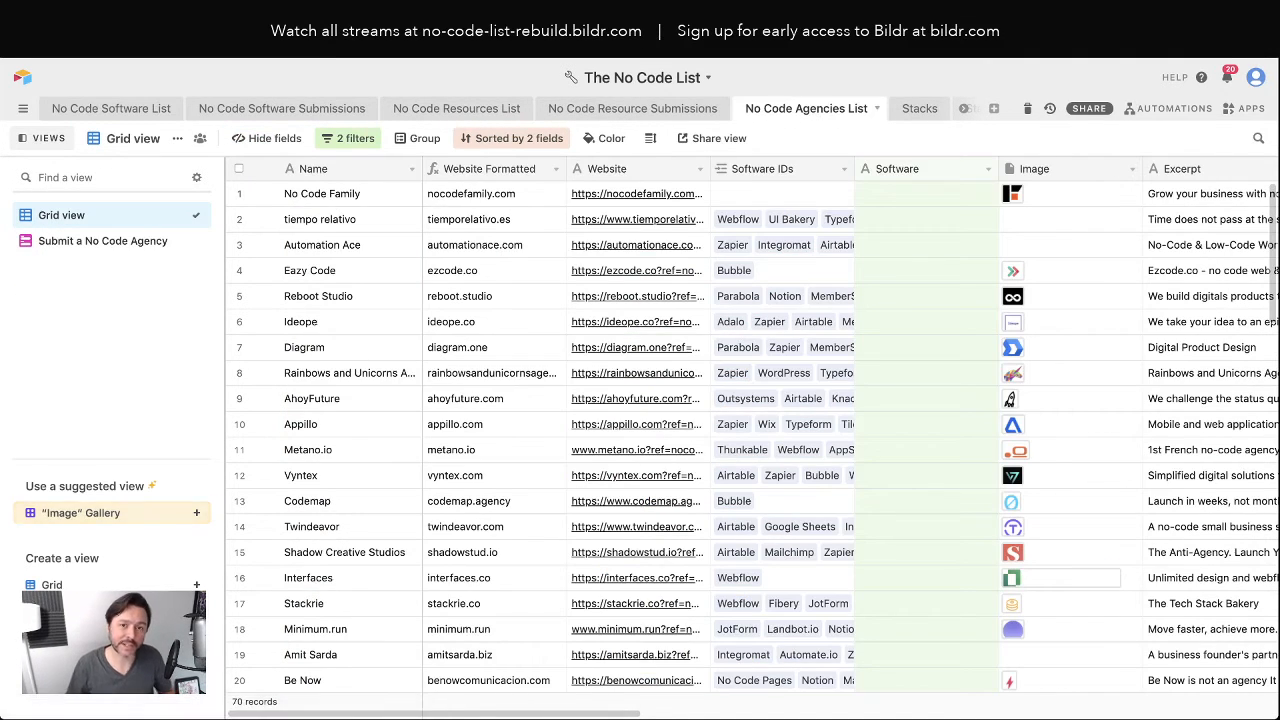
click(310, 32)
double_click(1013, 450)
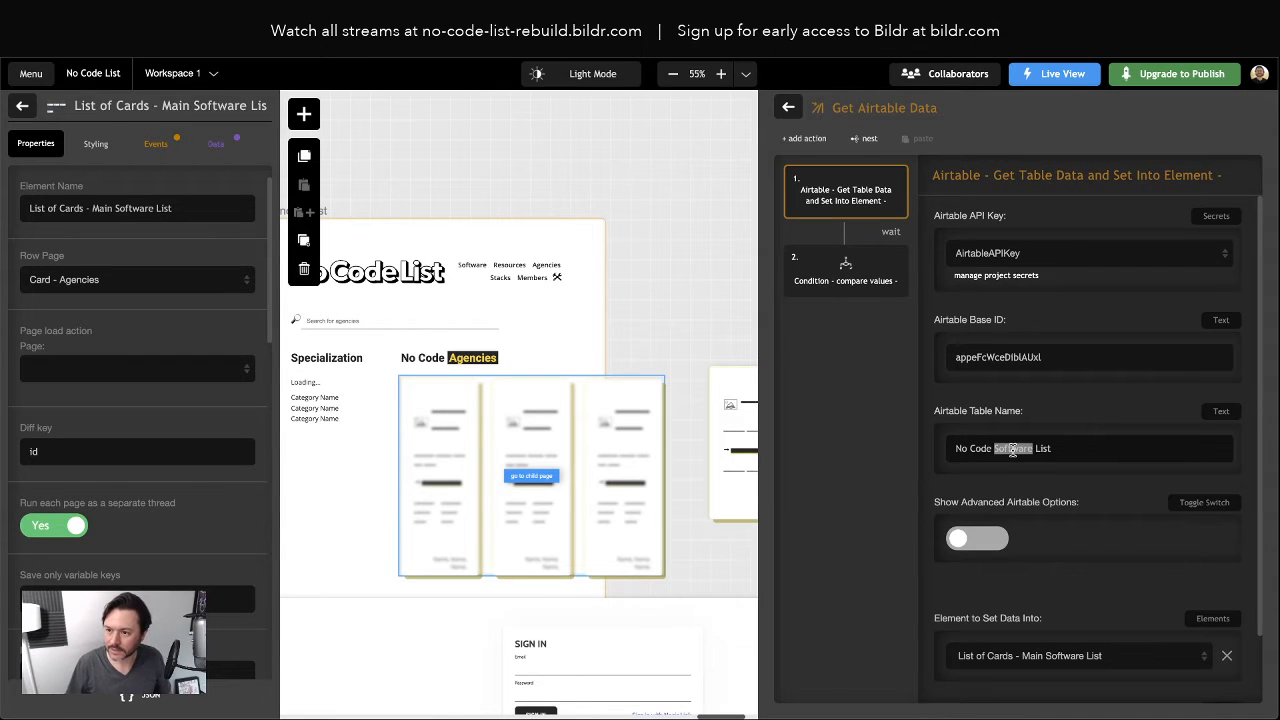
text(Agencies)
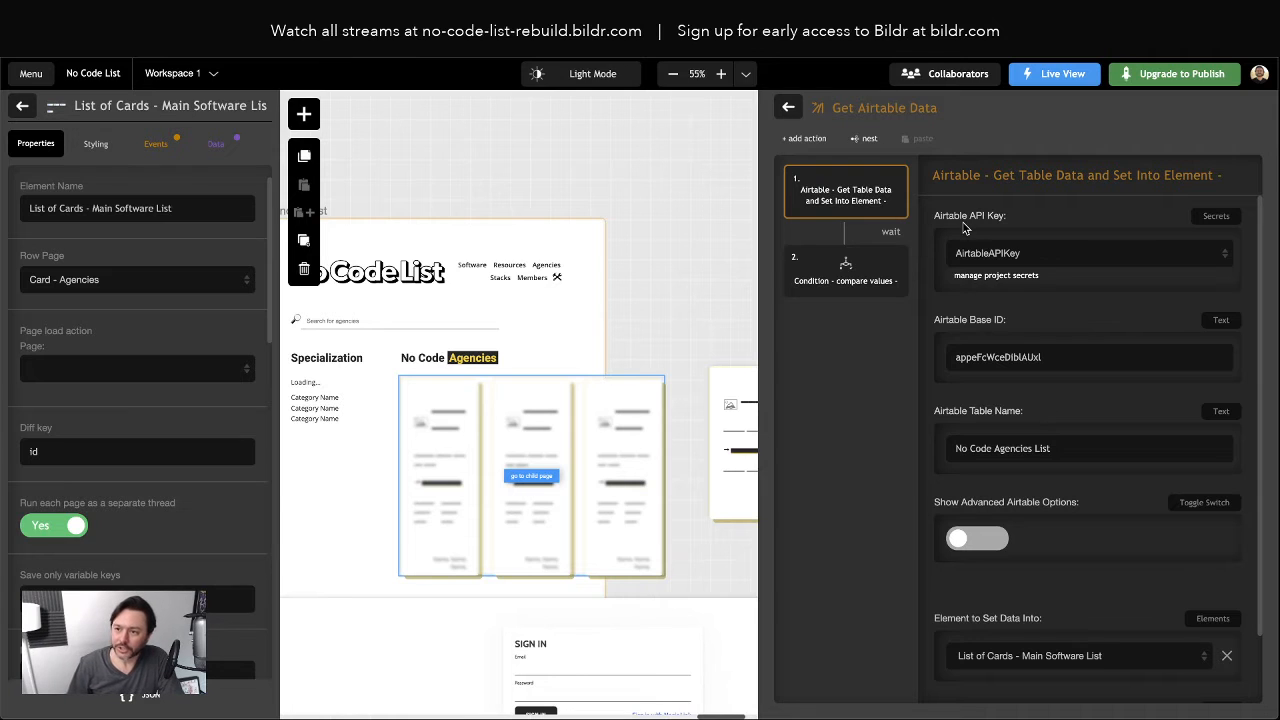
Rename the card list element as List of Cards - Main Agencies List and reload the first Get Airtable Data action to refresh its target
scroll(1017, 489, down, 1)
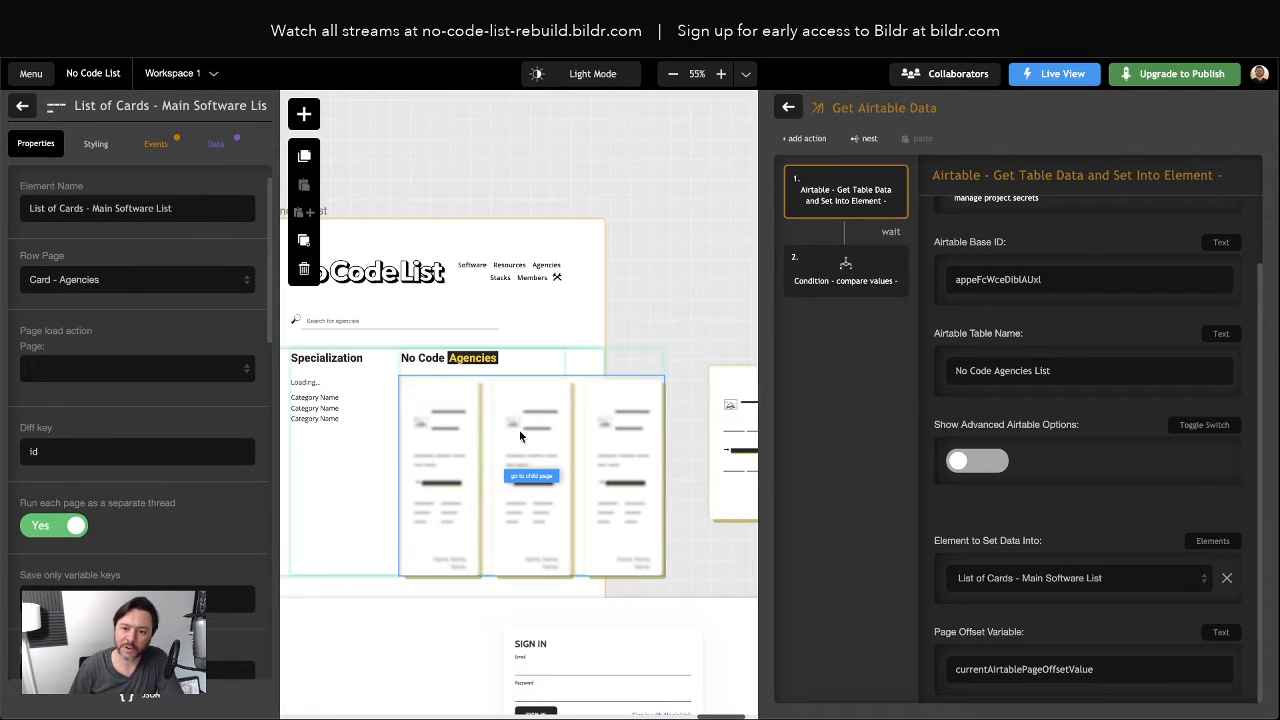
double_click(122, 208)
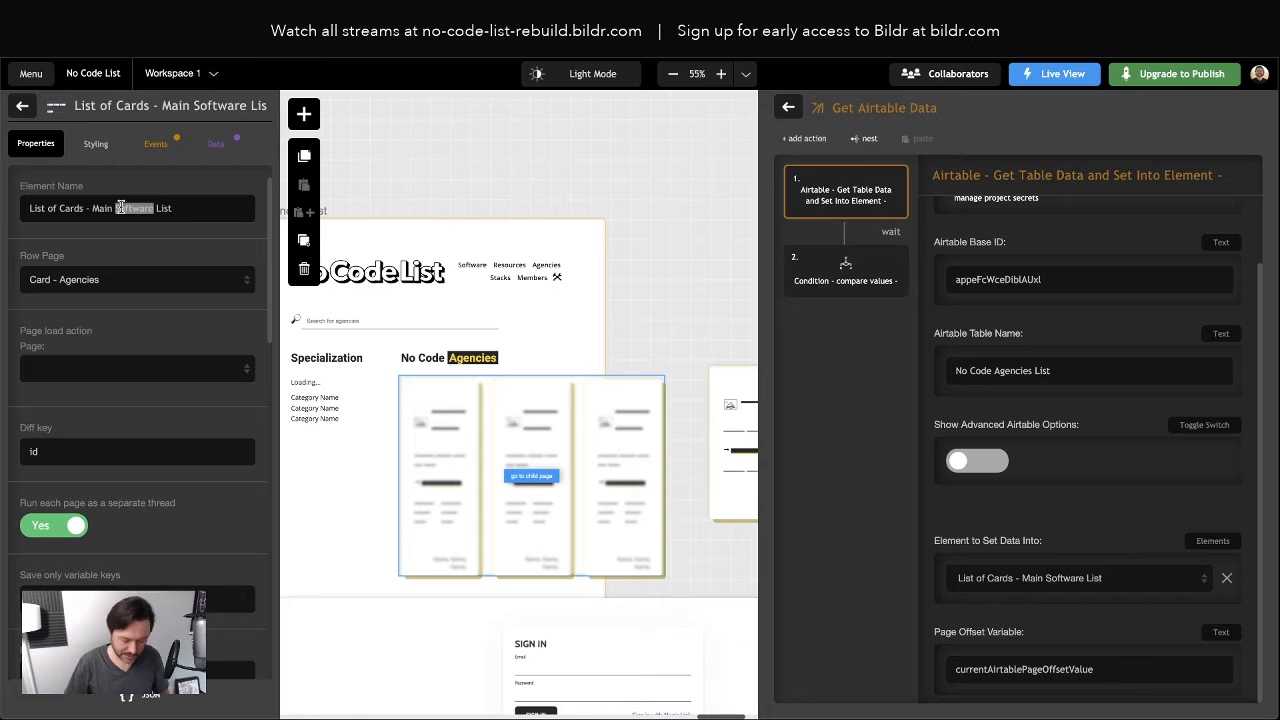
text(Agencies)
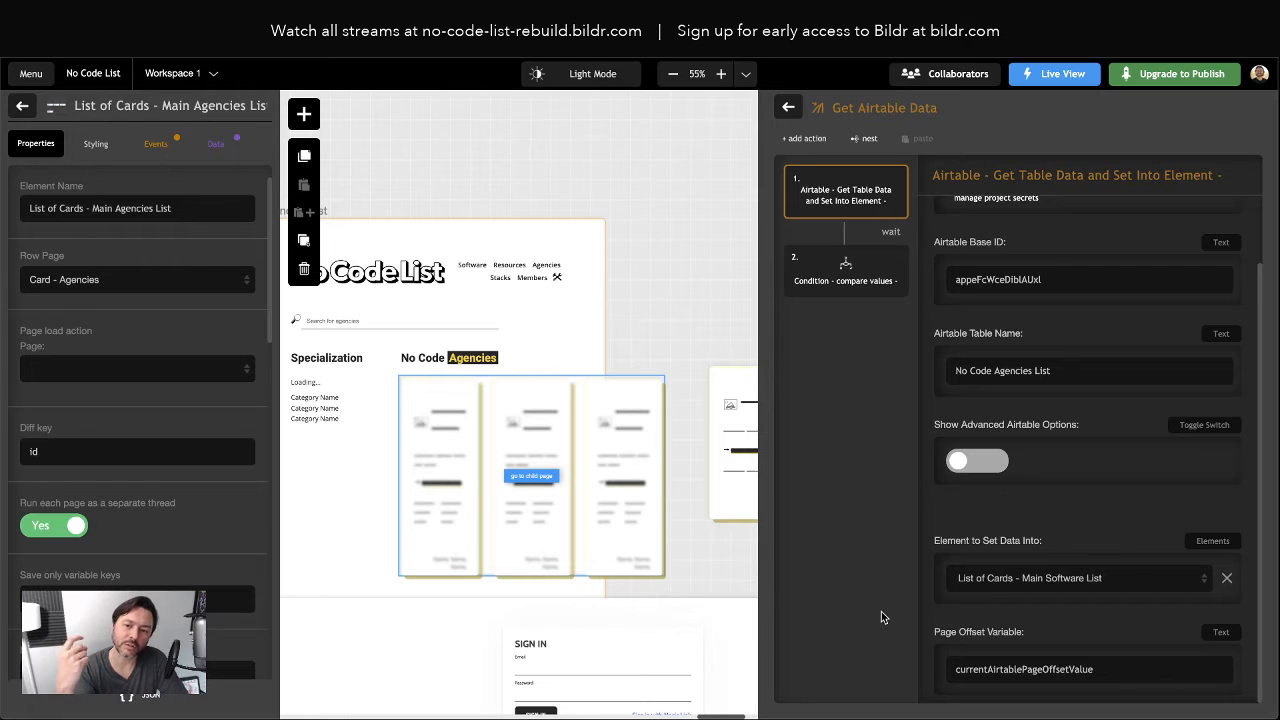
click(845, 272)
click(841, 205)
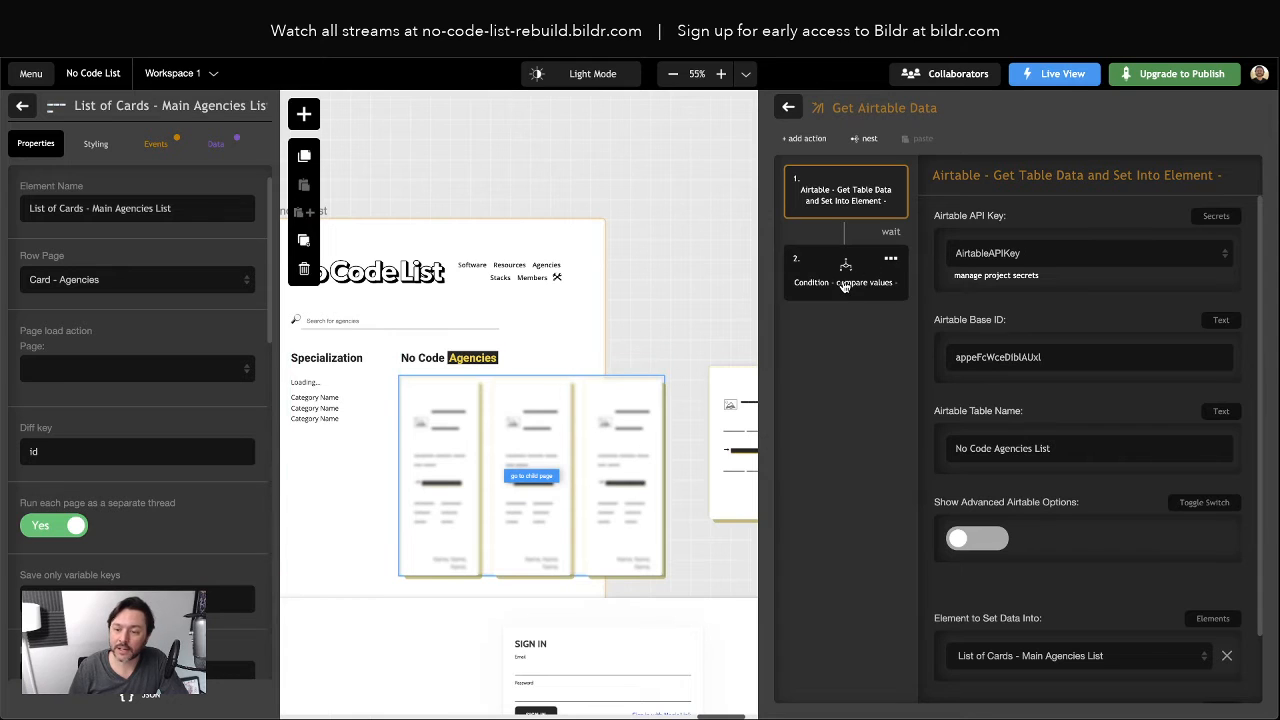
Review the compare-values condition, open its Create Categories action, and set the Airtable data source element to List of Cards - Main Agencies List
scroll(492, 420, left, 1)
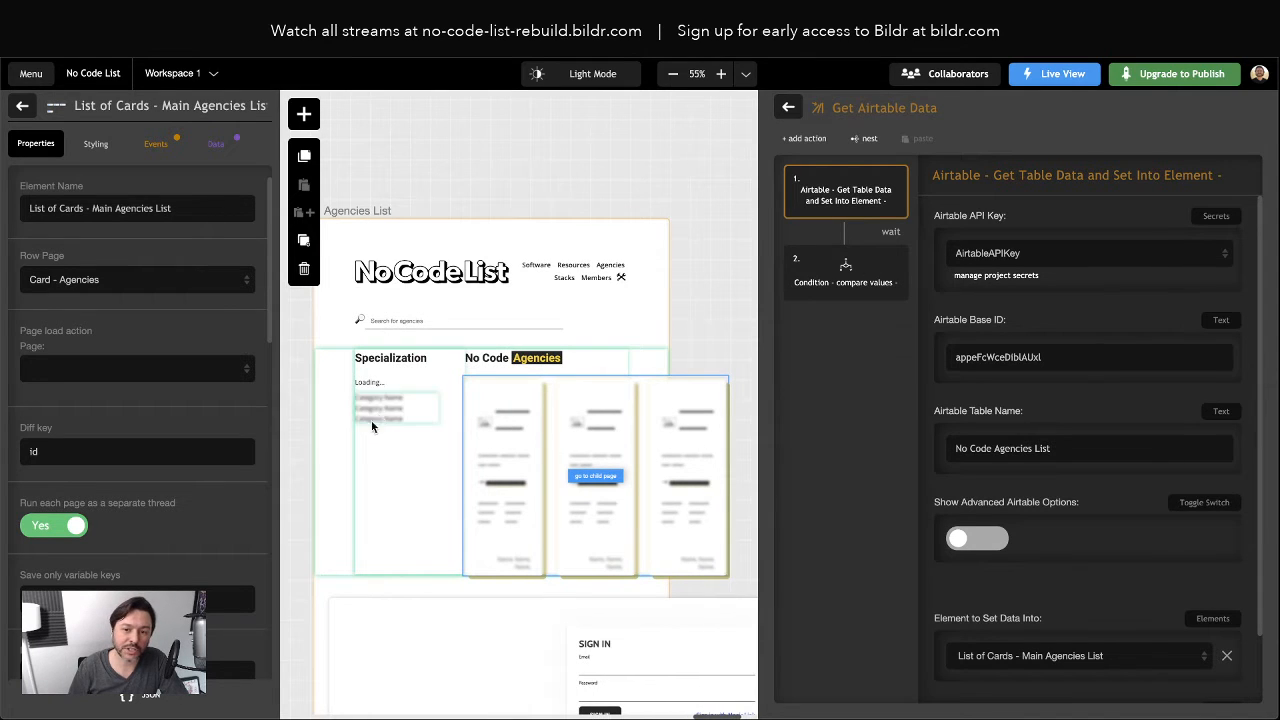
scroll(376, 416, left, 1)
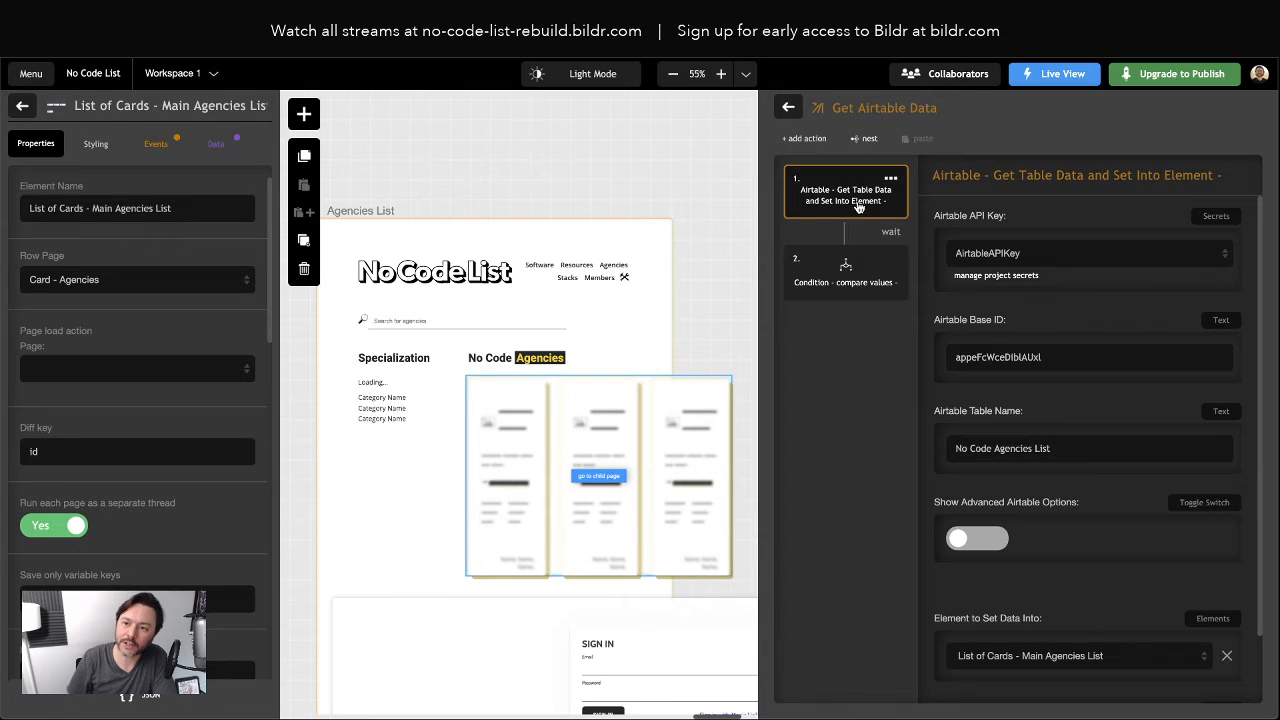
click(845, 280)
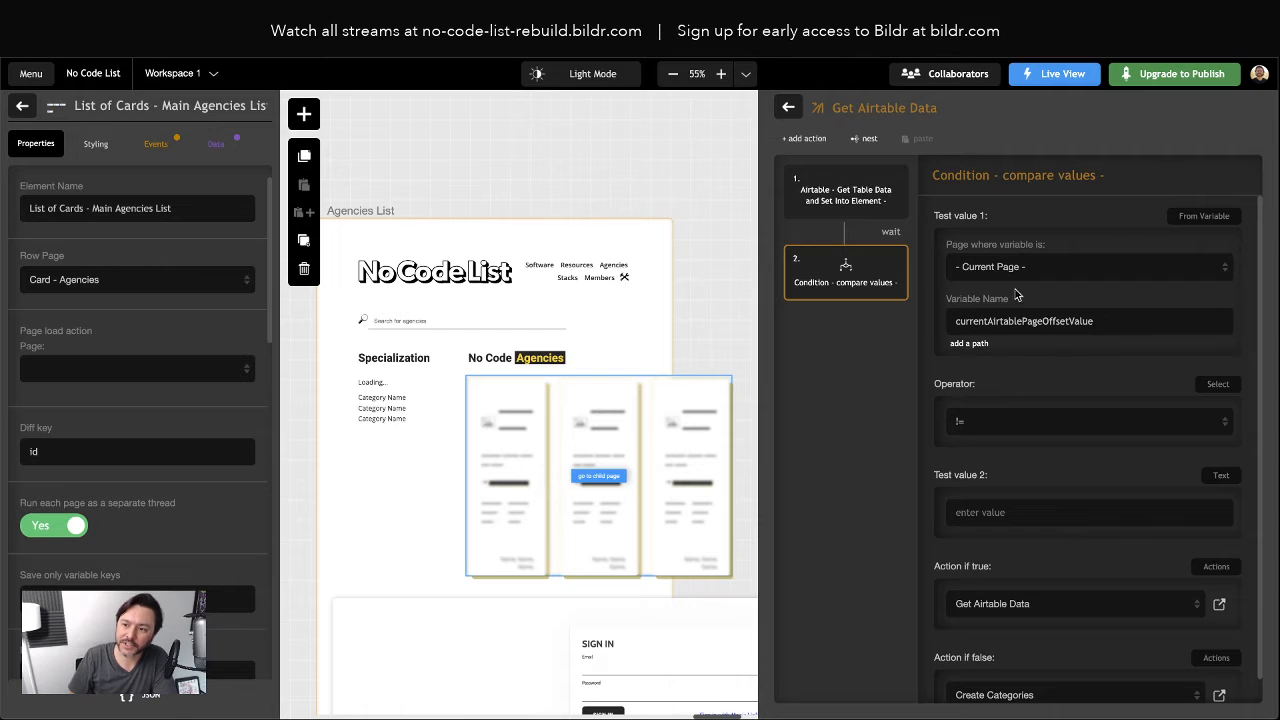
scroll(1023, 382, down, 1)
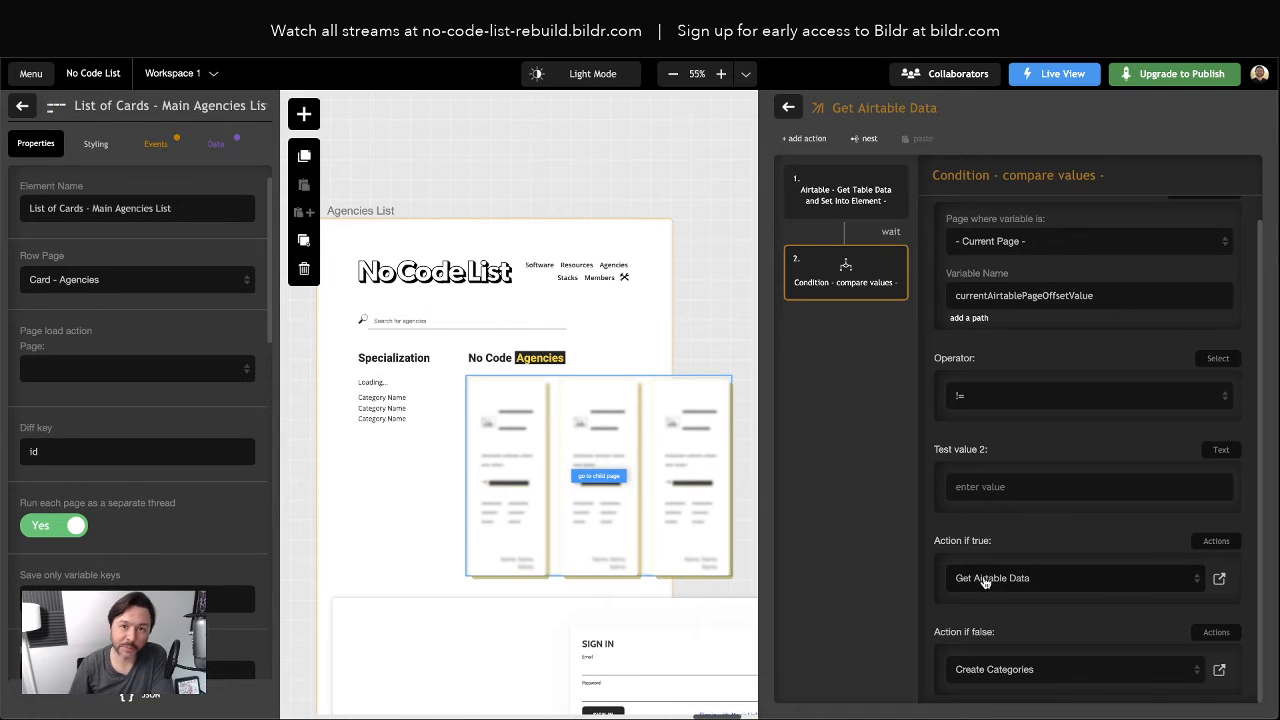
click(1219, 669)
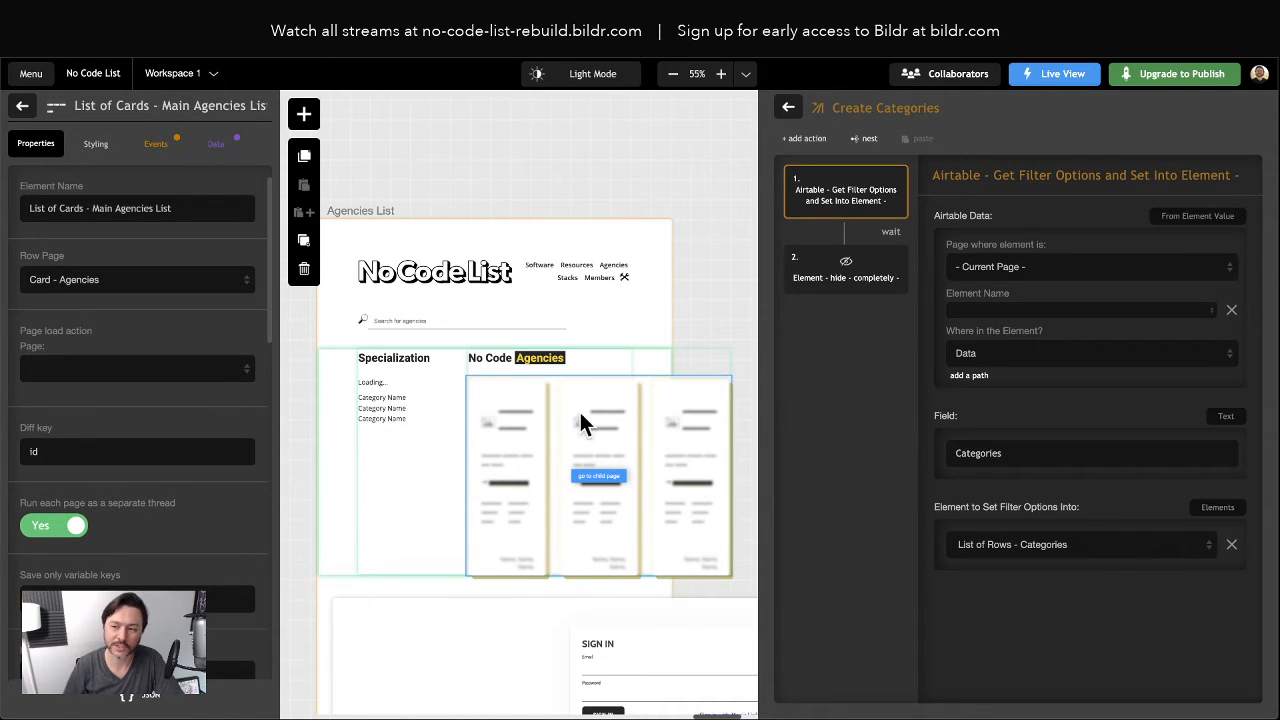
click(1233, 312)
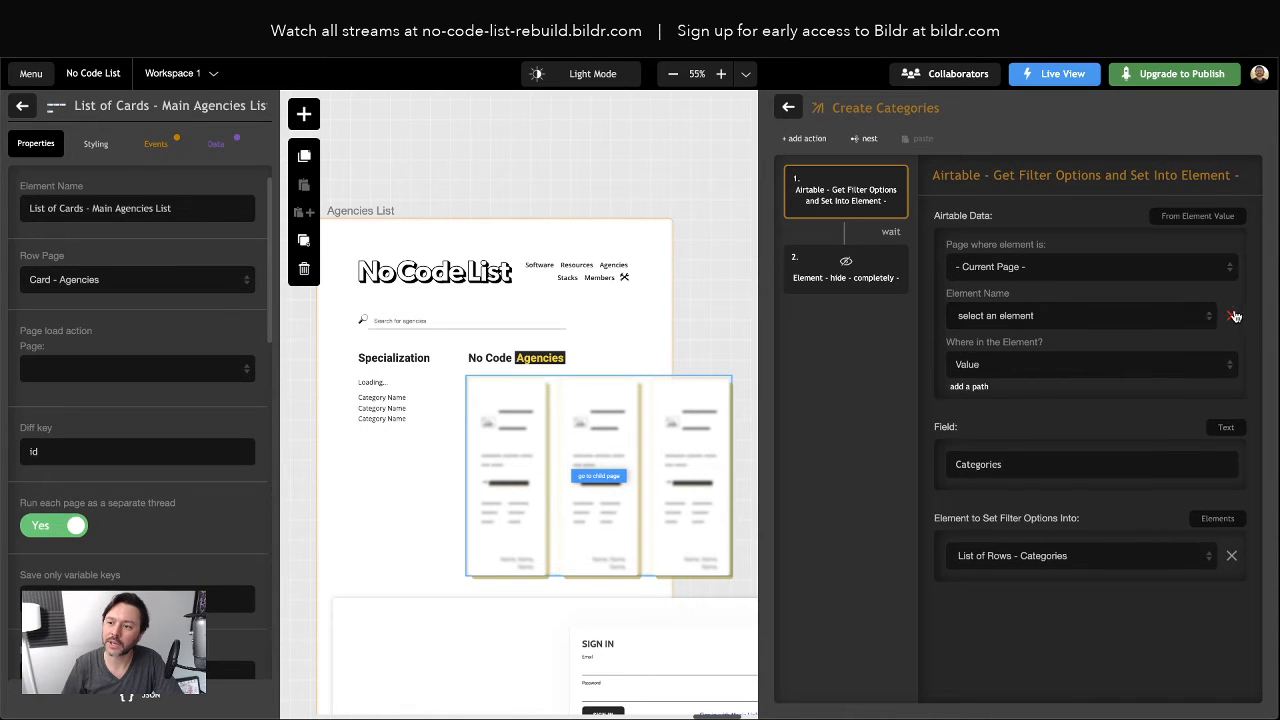
click(1099, 320)
scroll(1095, 440, down, 4)
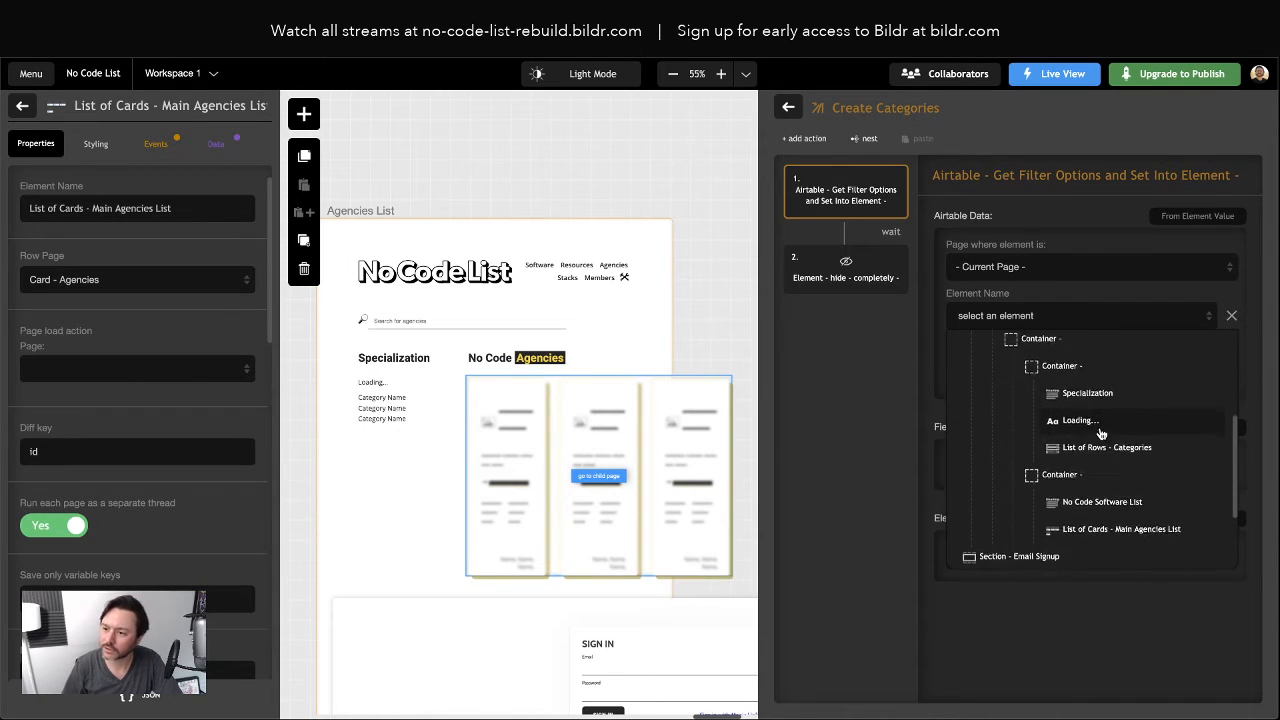
click(1104, 528)
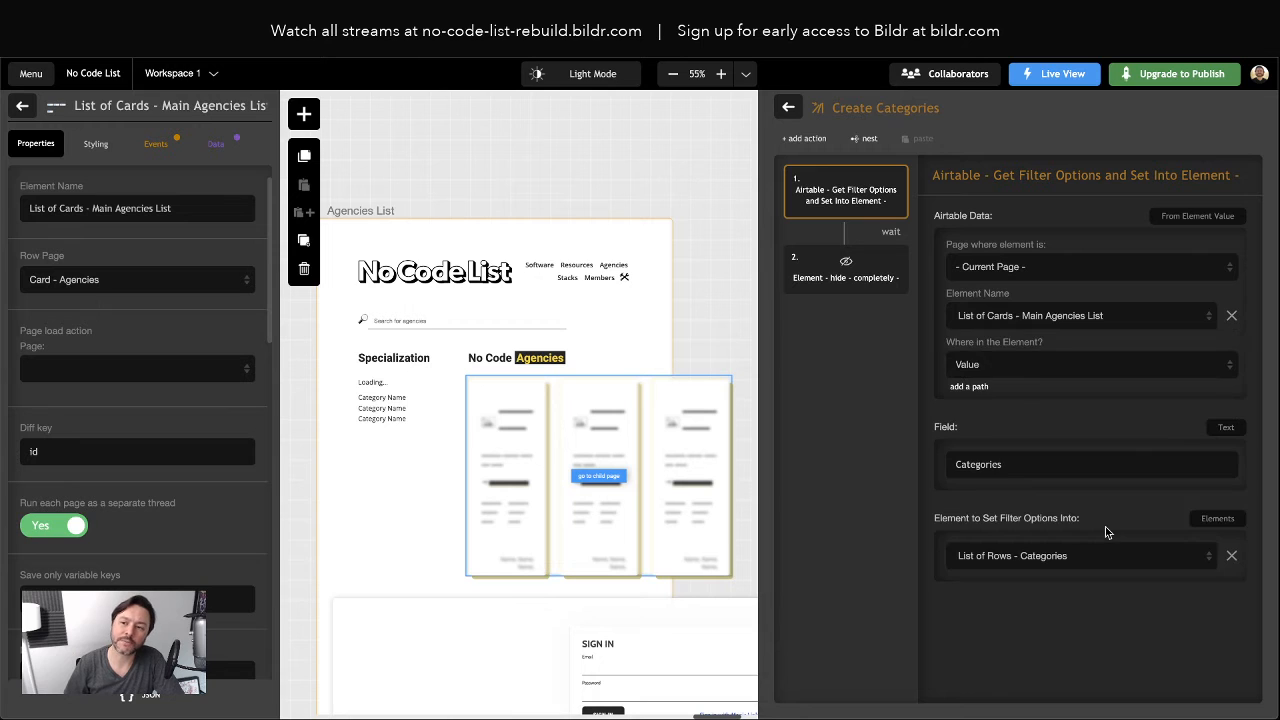
Switch to Airtable and examine the agencies table's fields for the filter field name, including the lookup configuration of Software Names
double_click(983, 464)
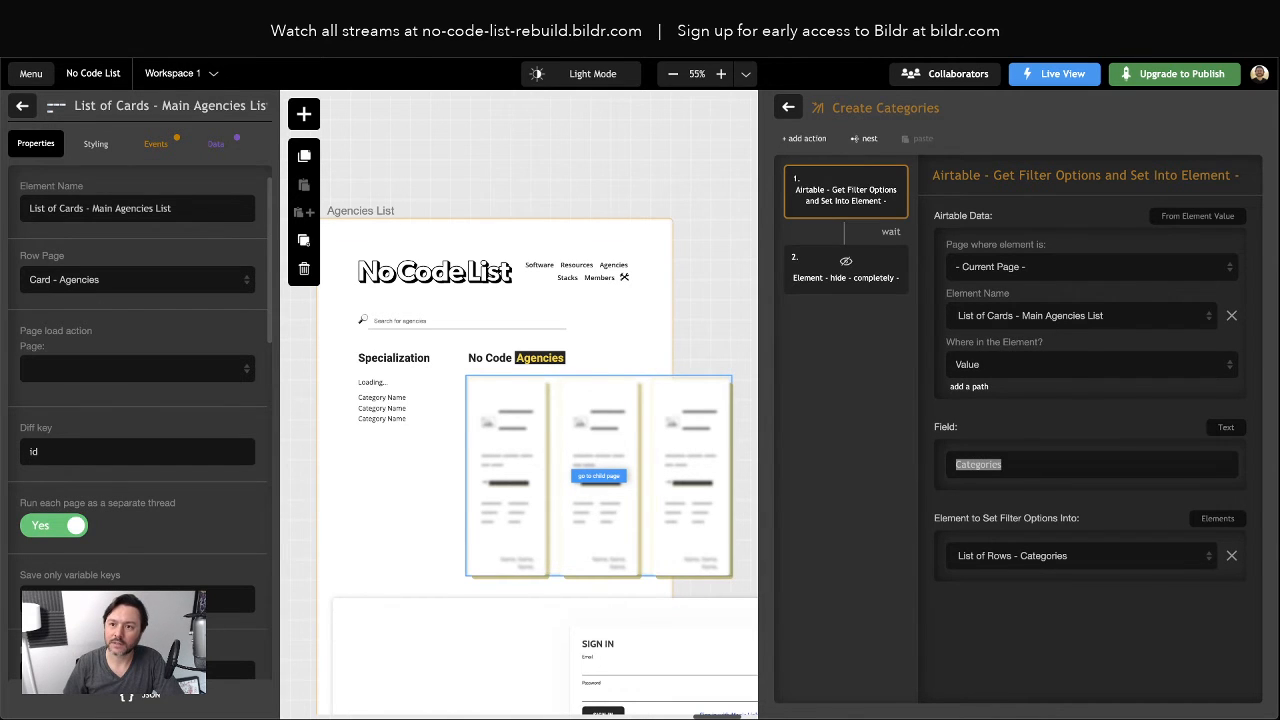
click(652, 42)
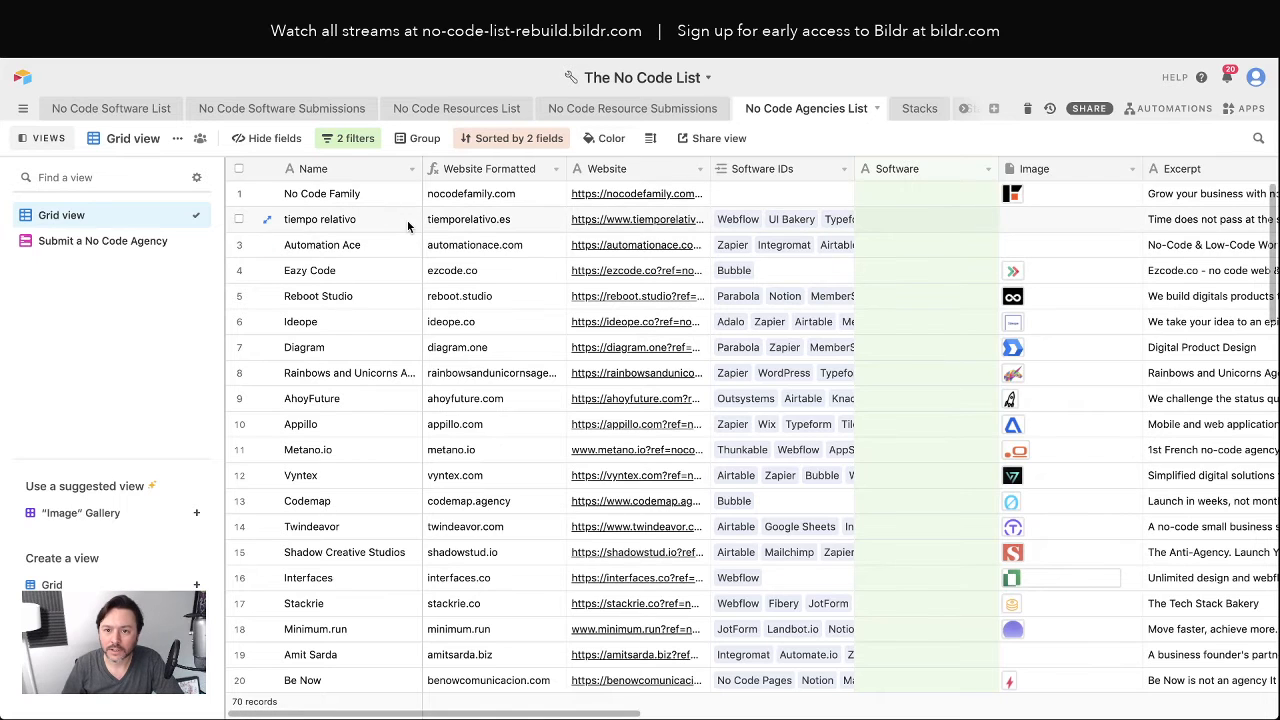
scroll(600, 230, right, 3)
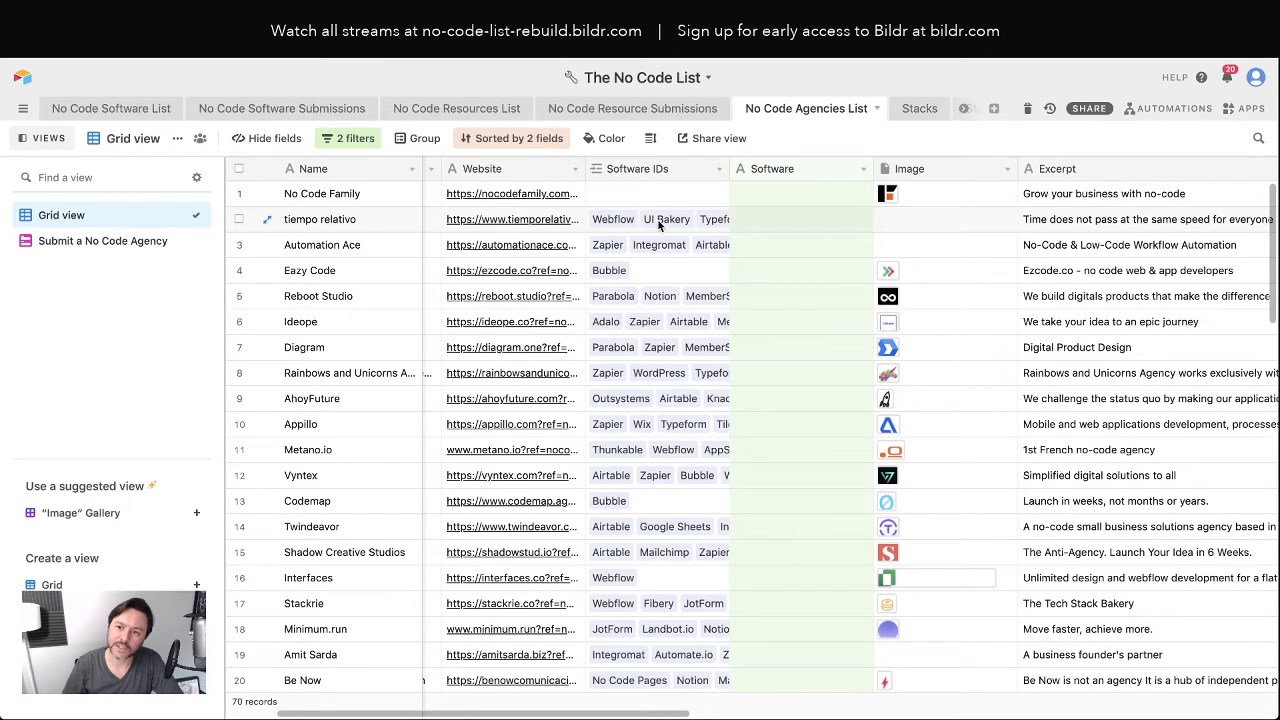
scroll(829, 243, right, 3)
scroll(829, 243, right, 10)
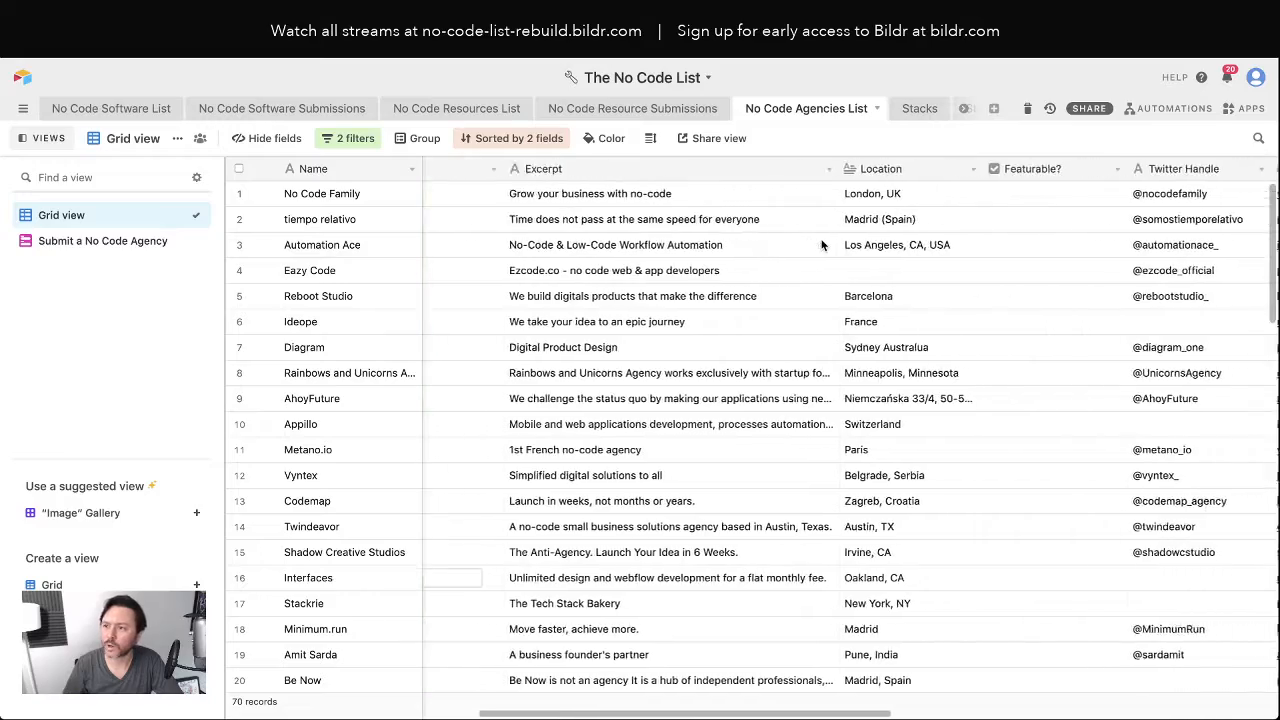
scroll(817, 245, right, 5)
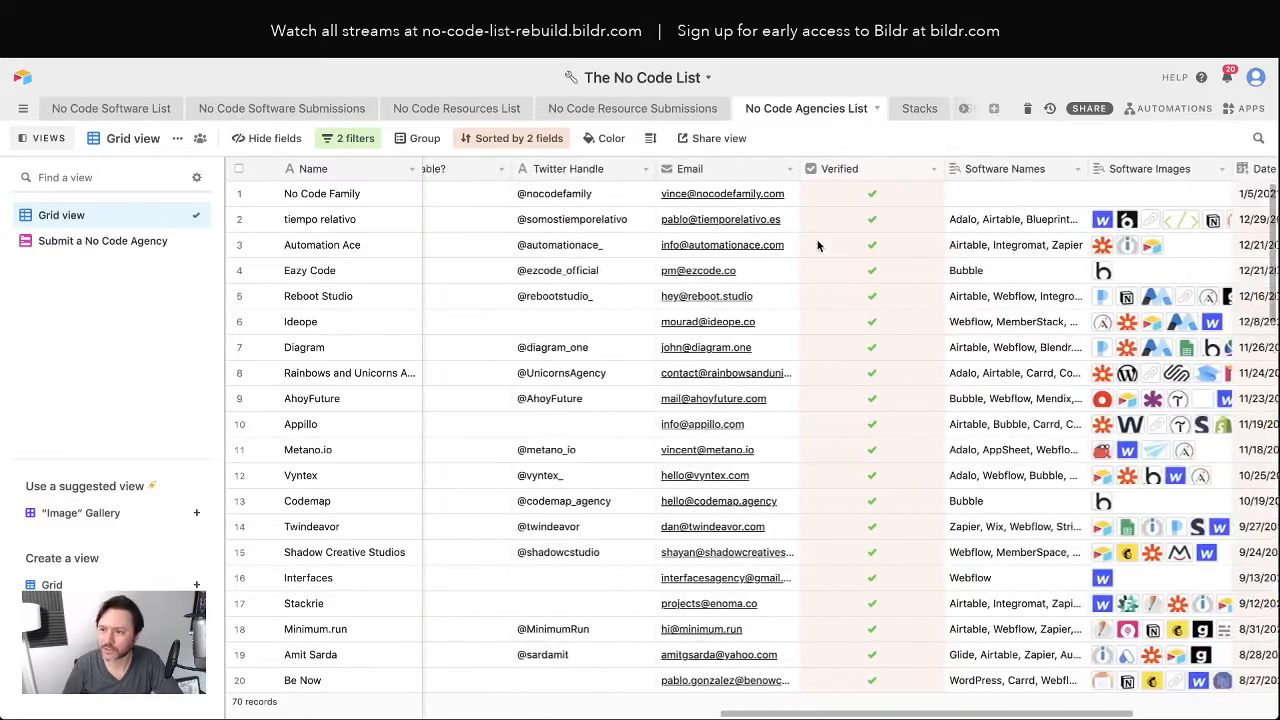
scroll(817, 245, right, 1)
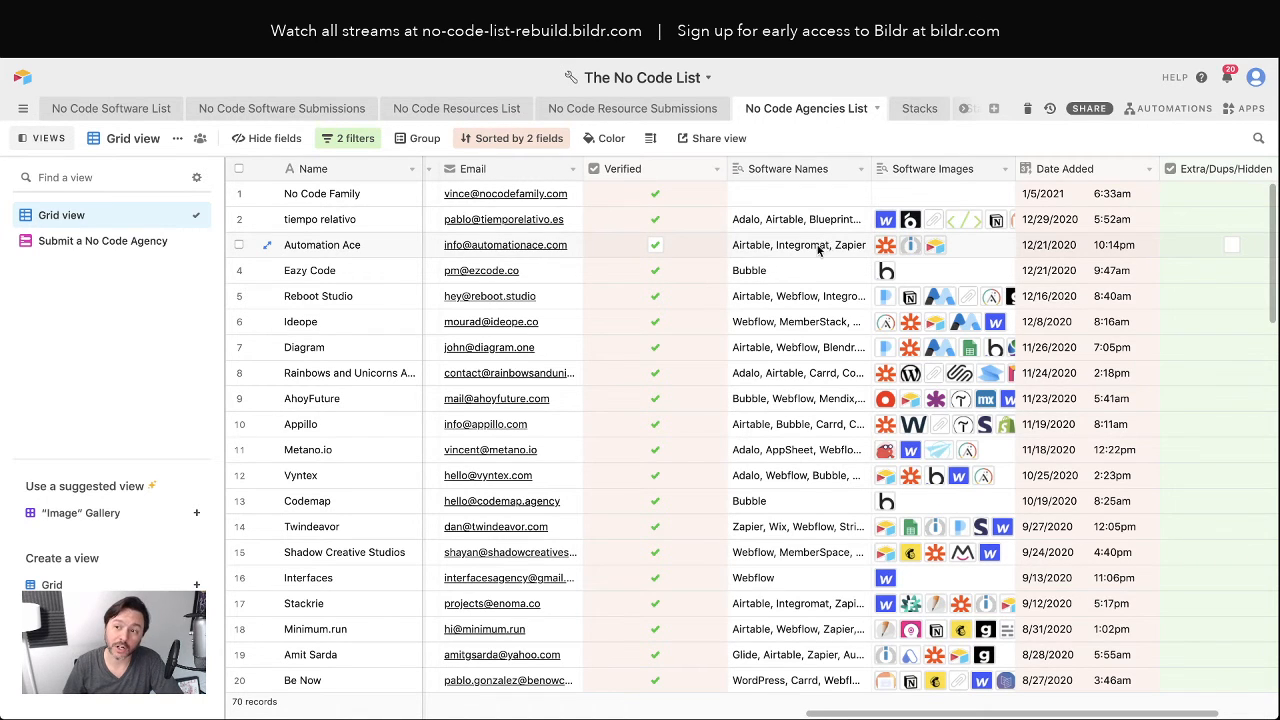
scroll(817, 245, right, 3)
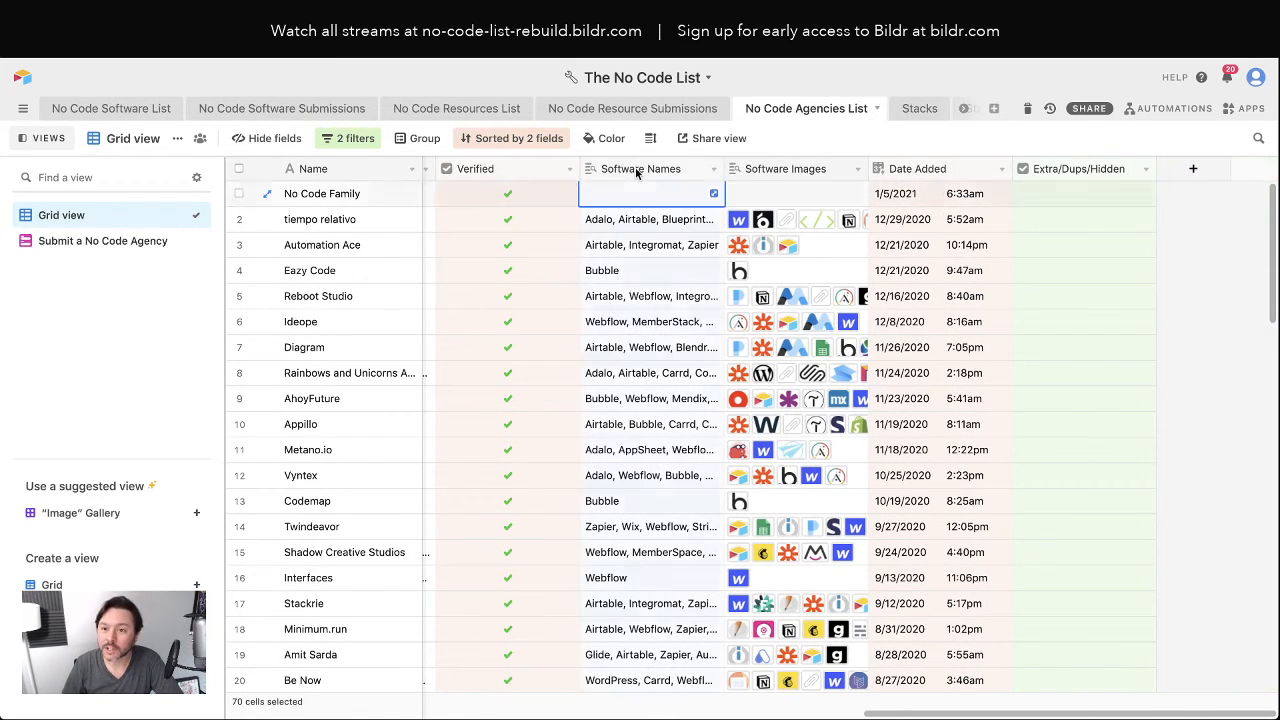
double_click(636, 170)
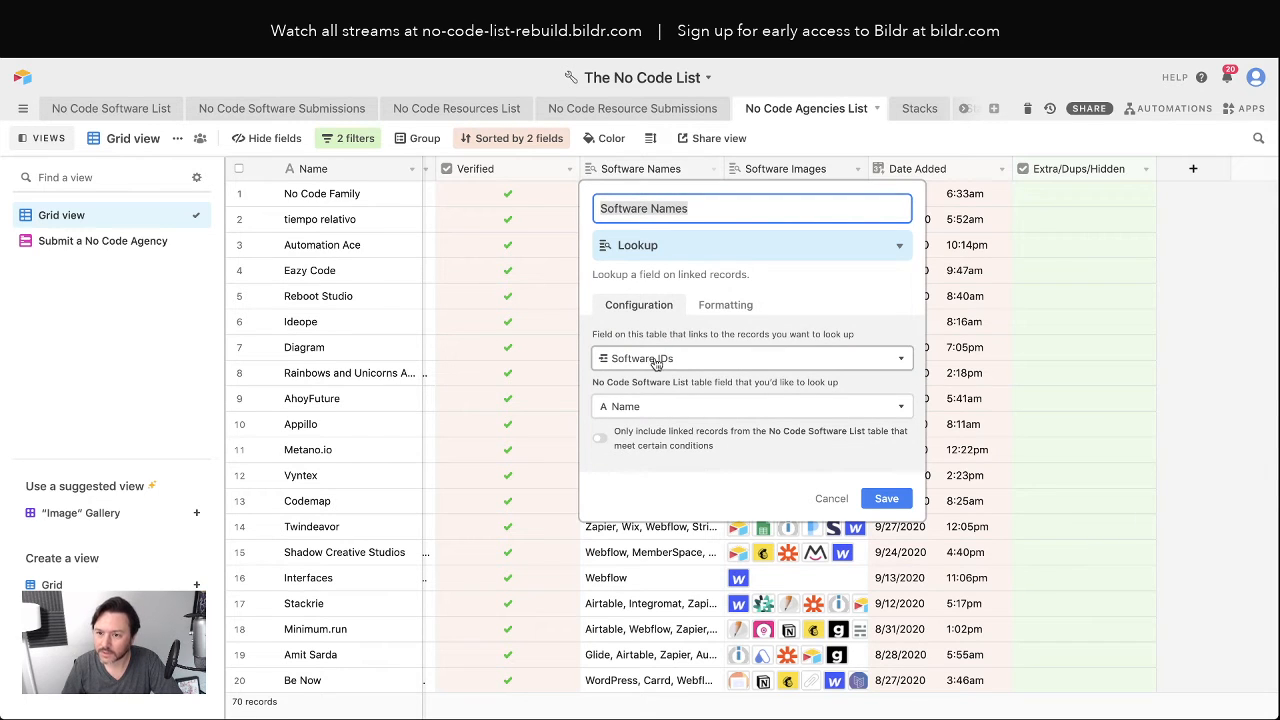
click(830, 500)
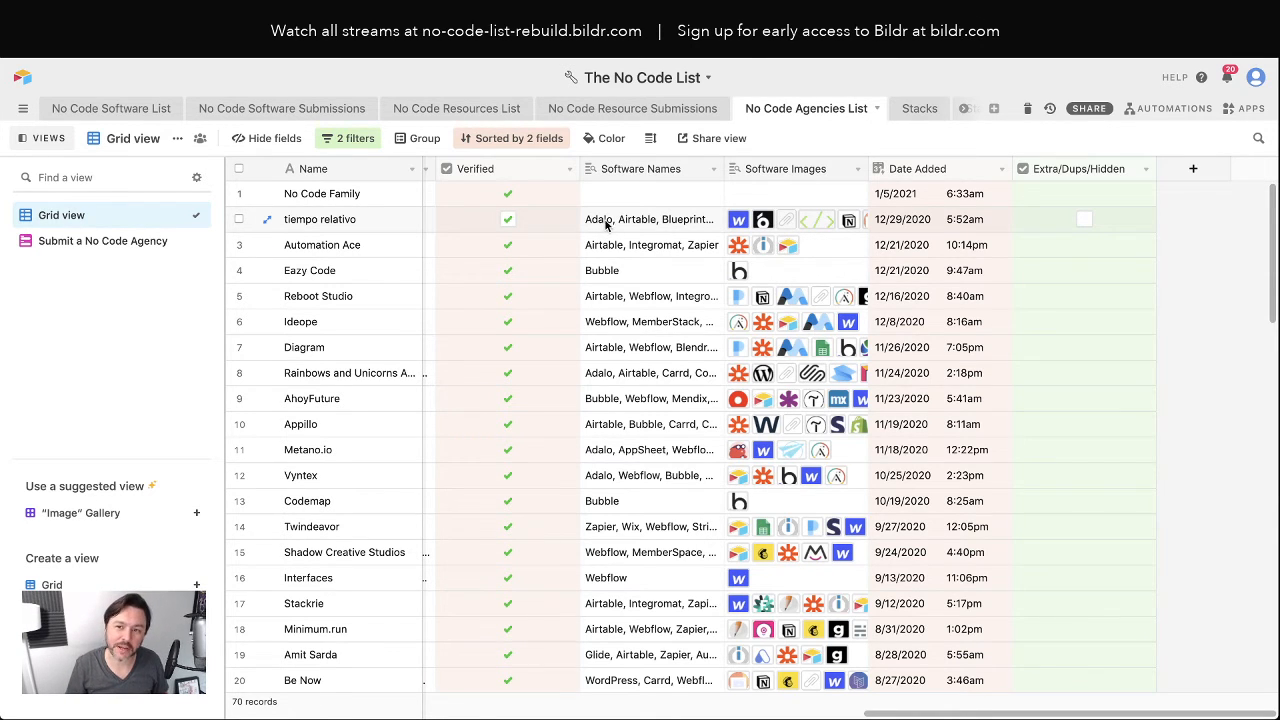
scroll(620, 225, left, 5)
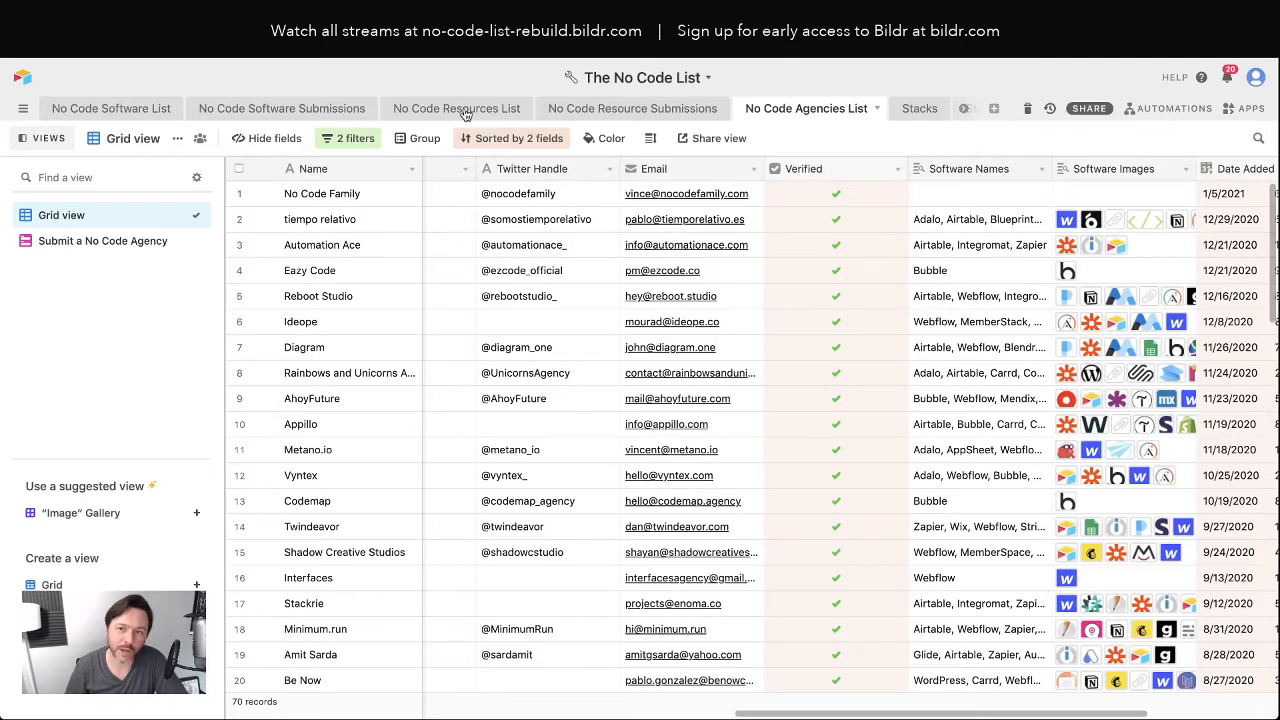
Check the field name in Airtable and, back in Bildr, set the Get Filter Options action's Field to Software Names
click(473, 28)
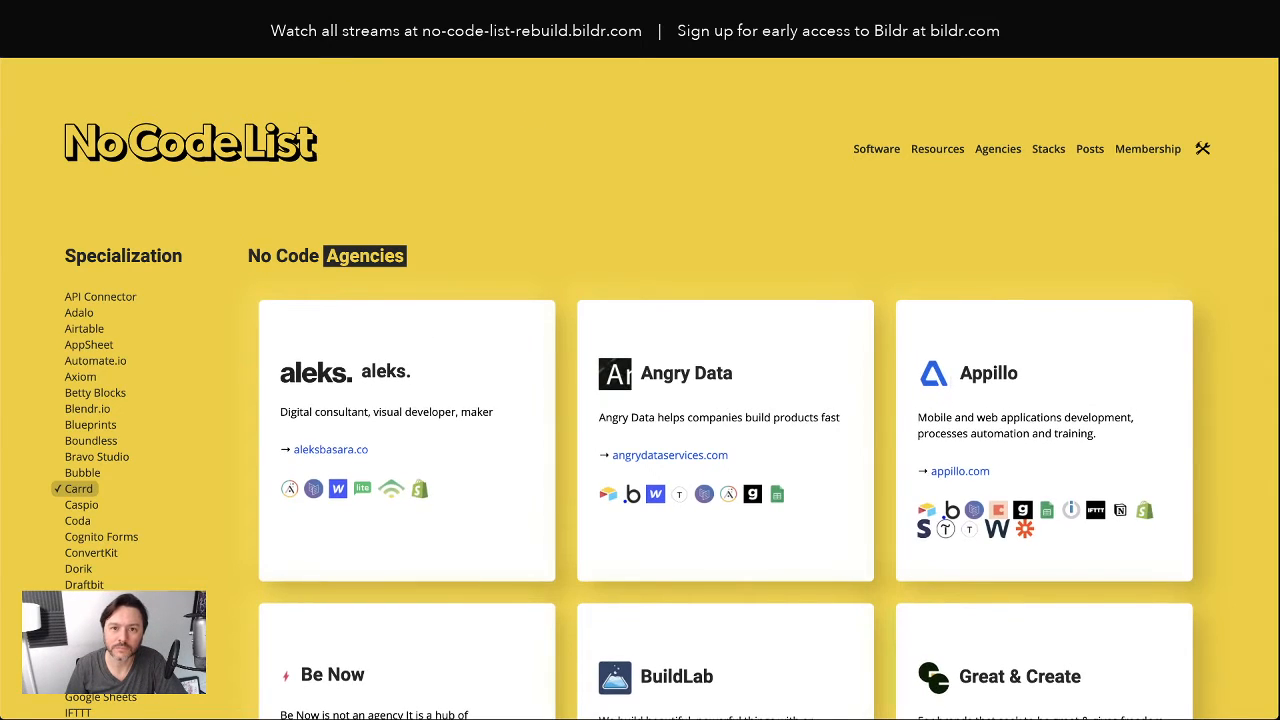
click(400, 28)
text(Categories)
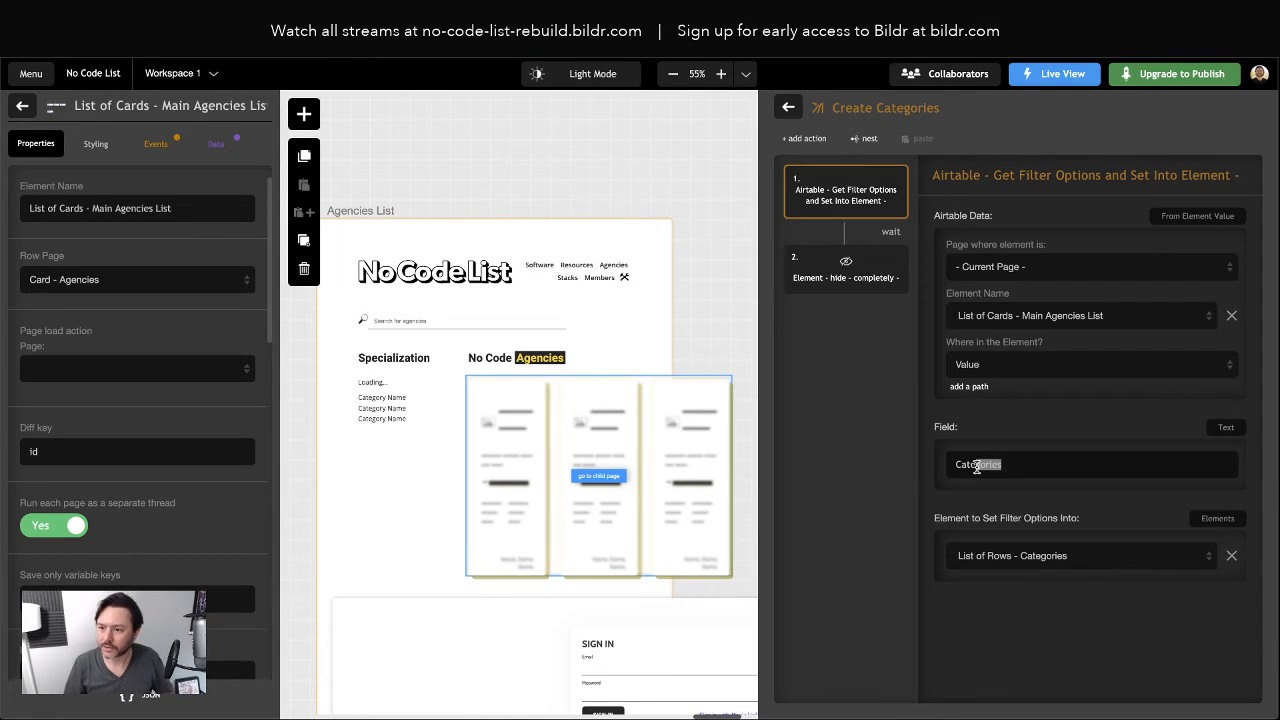
key(ctrl+Tab)
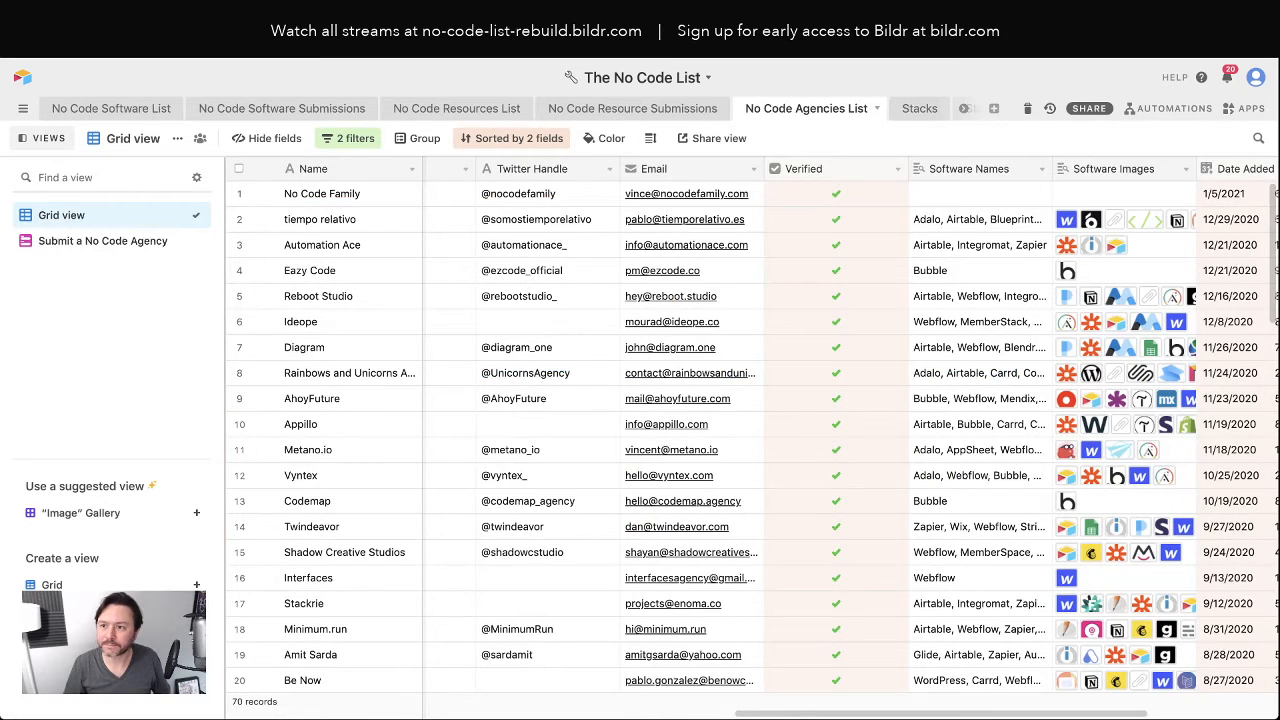
click(400, 28)
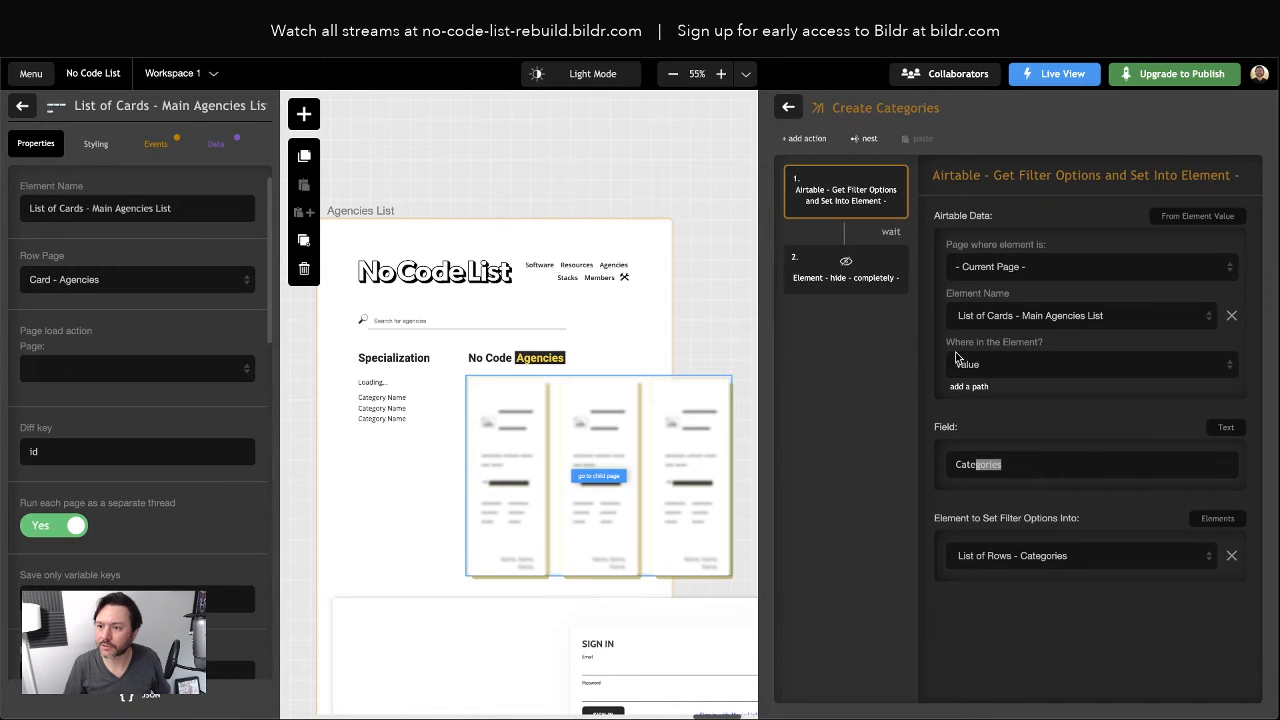
double_click(978, 462)
text(Software )
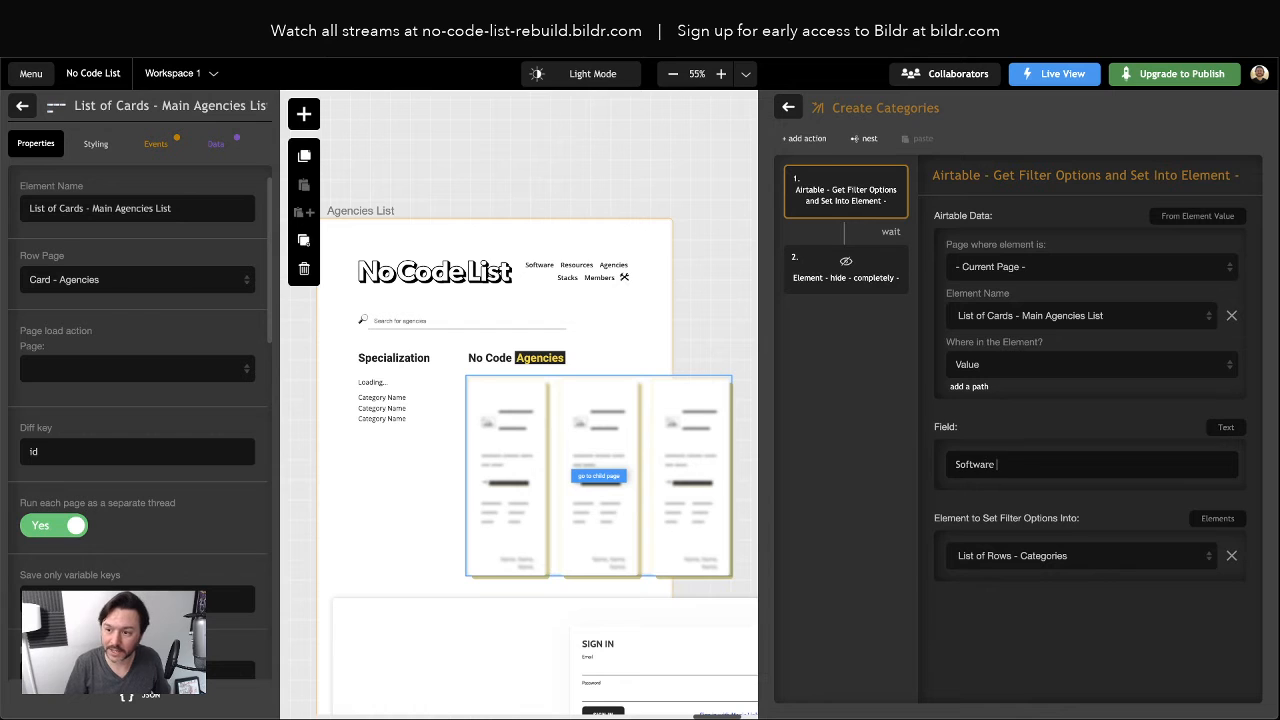
text(Names)
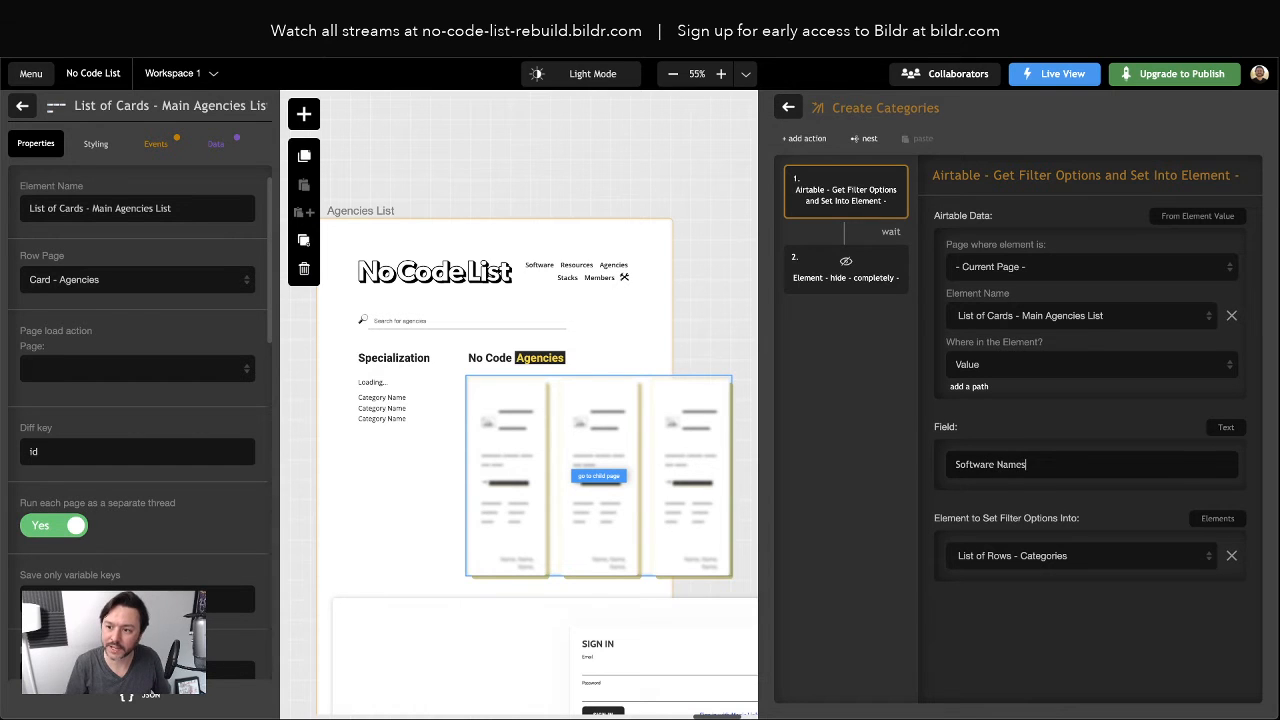
Choose List of Rows - Categories as the element to set the filter options into
click(1050, 558)
scroll(1060, 585, down, 1)
scroll(1063, 589, down, 3)
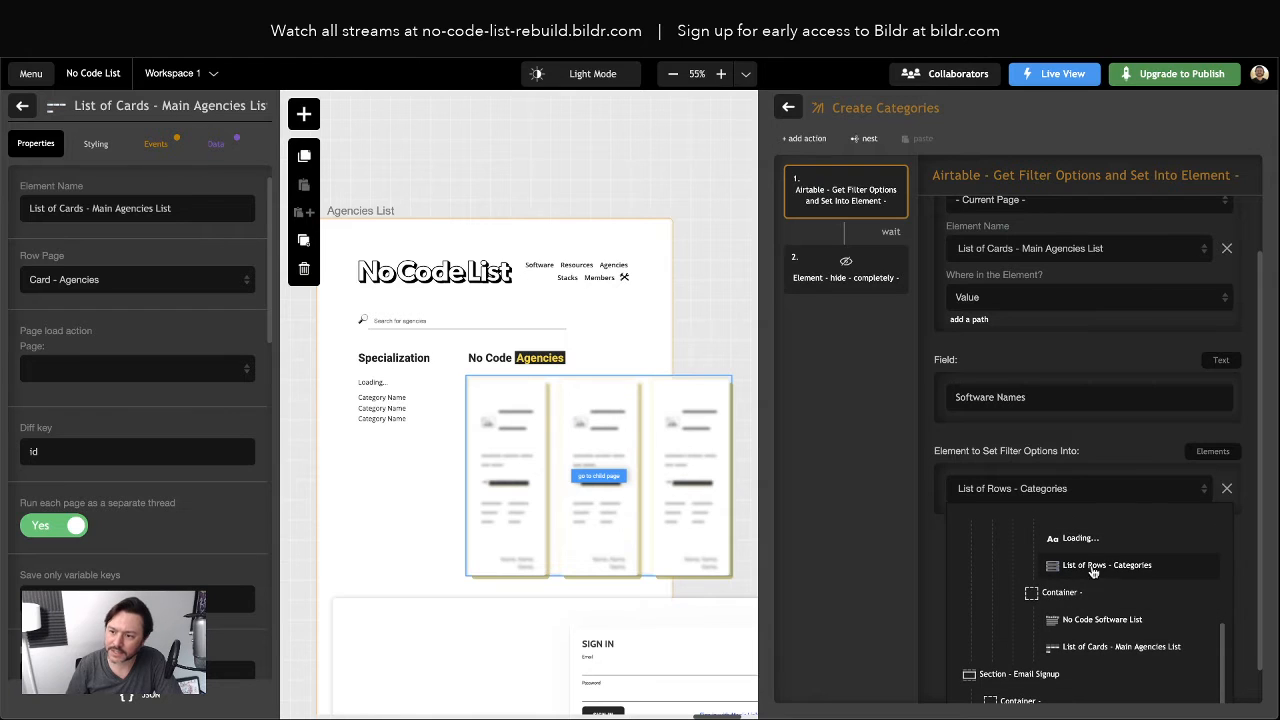
click(1092, 568)
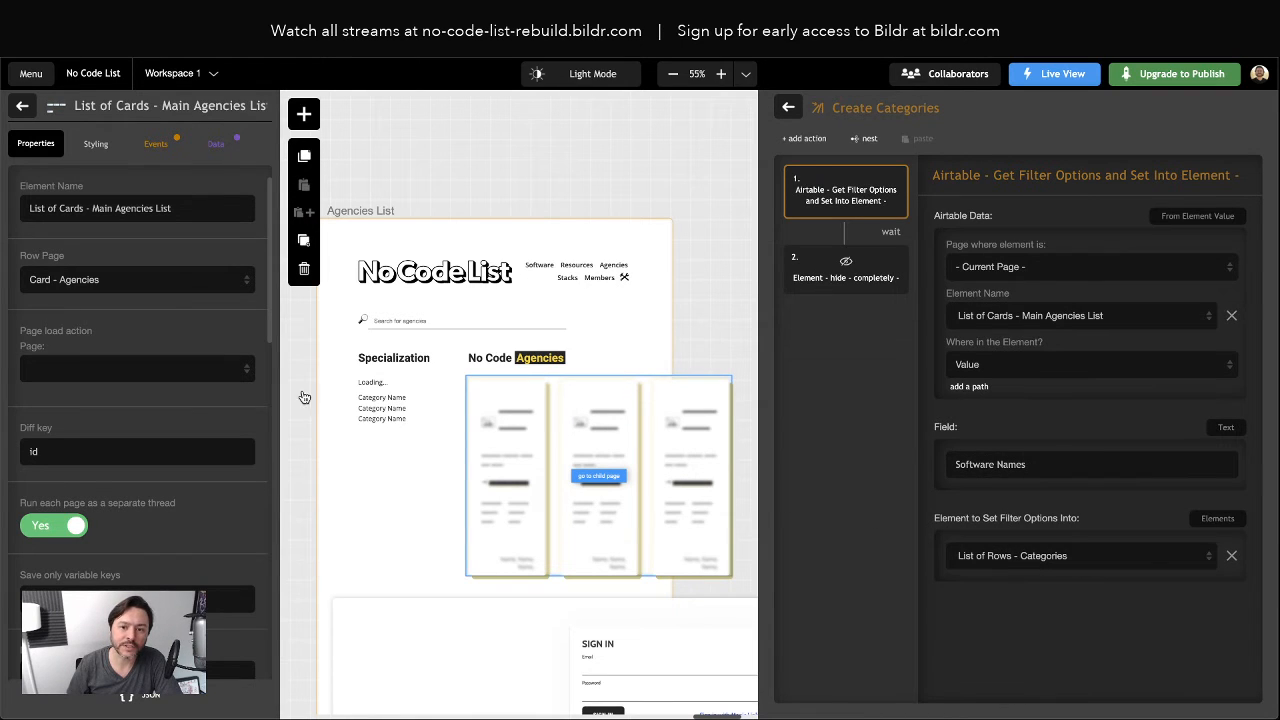
Rename the category list element under the Specialization heading as List of Rows - Specializations
click(400, 408)
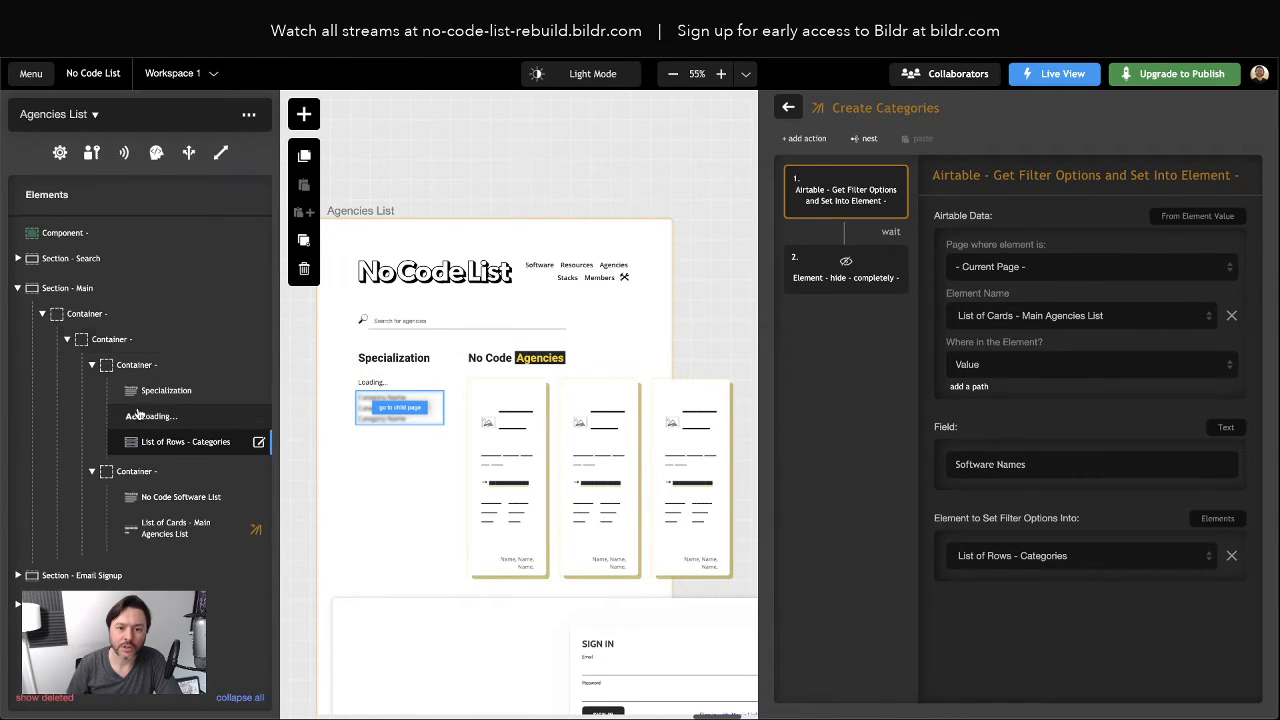
click(183, 446)
double_click(113, 207)
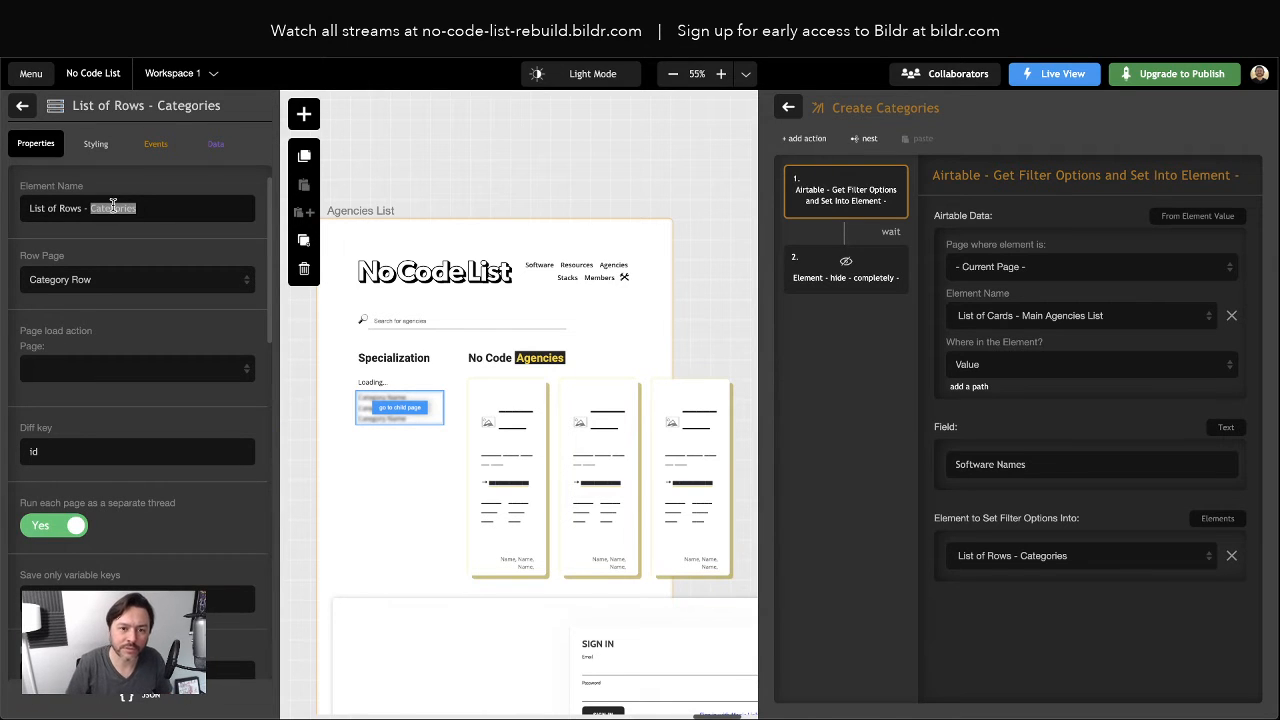
text(Specializat)
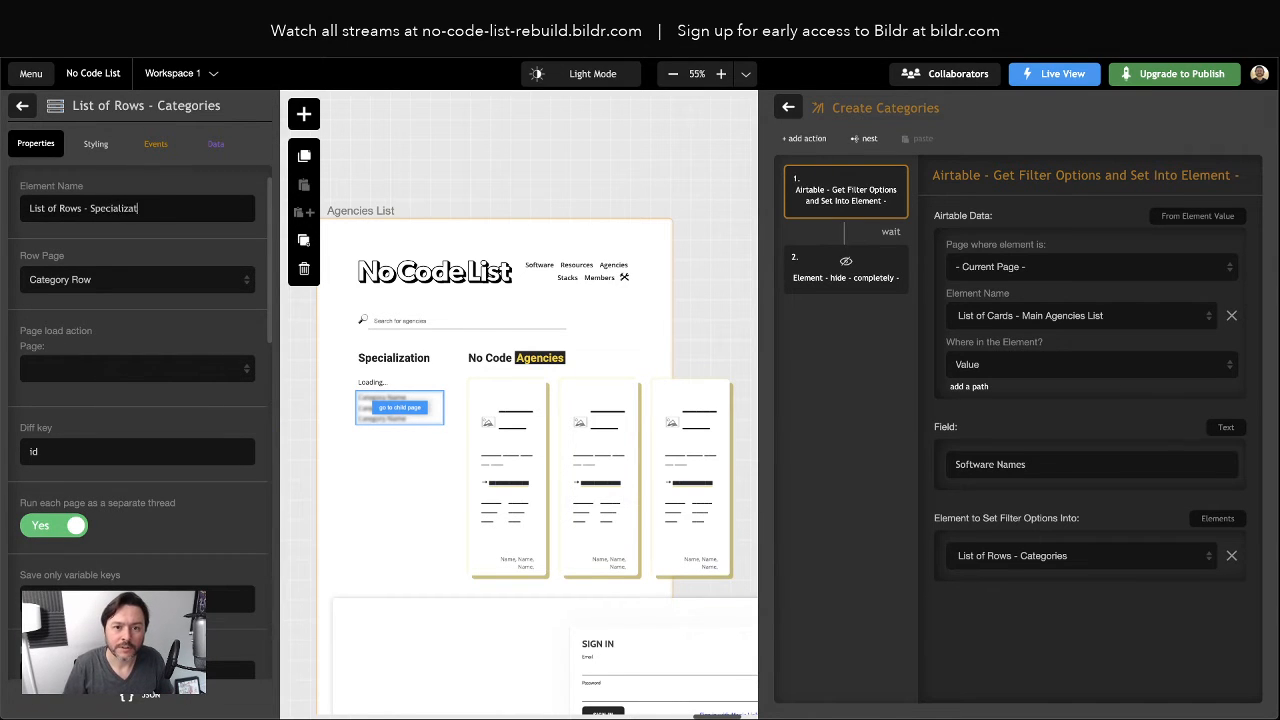
text(ions)
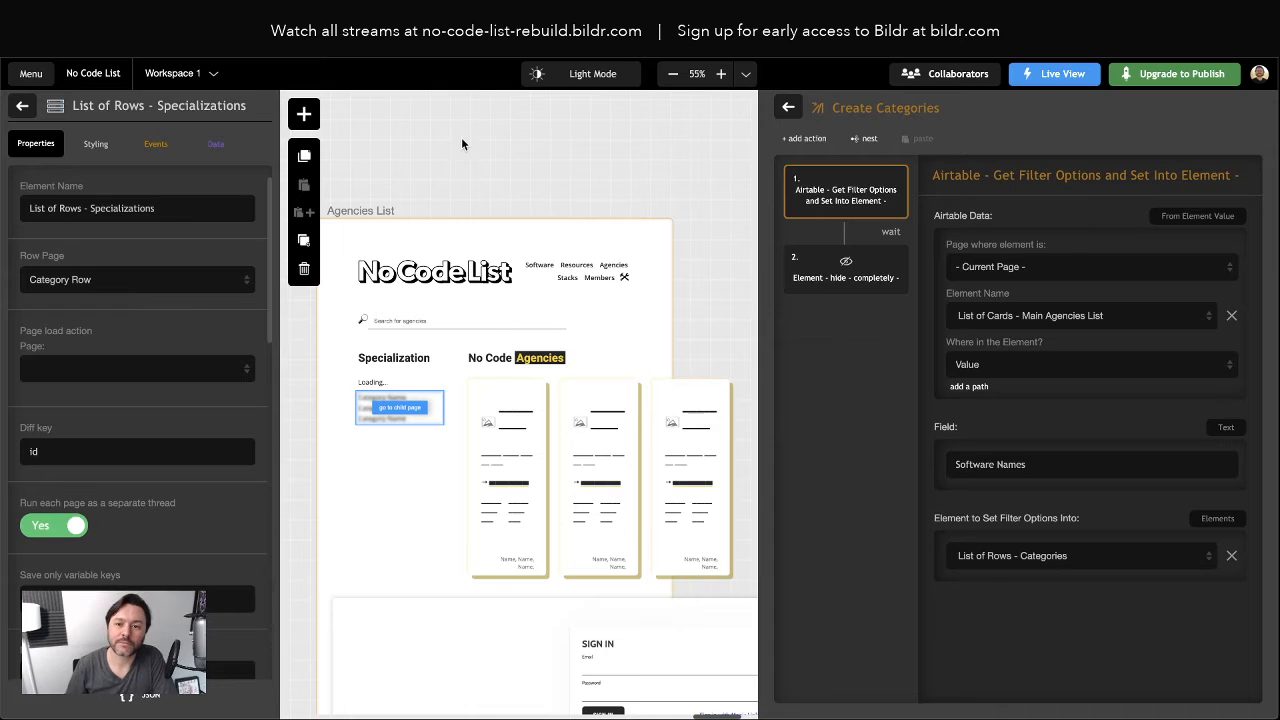
click(461, 143)
Open the live view of the /agencies route
scroll(599, 359, left, 2)
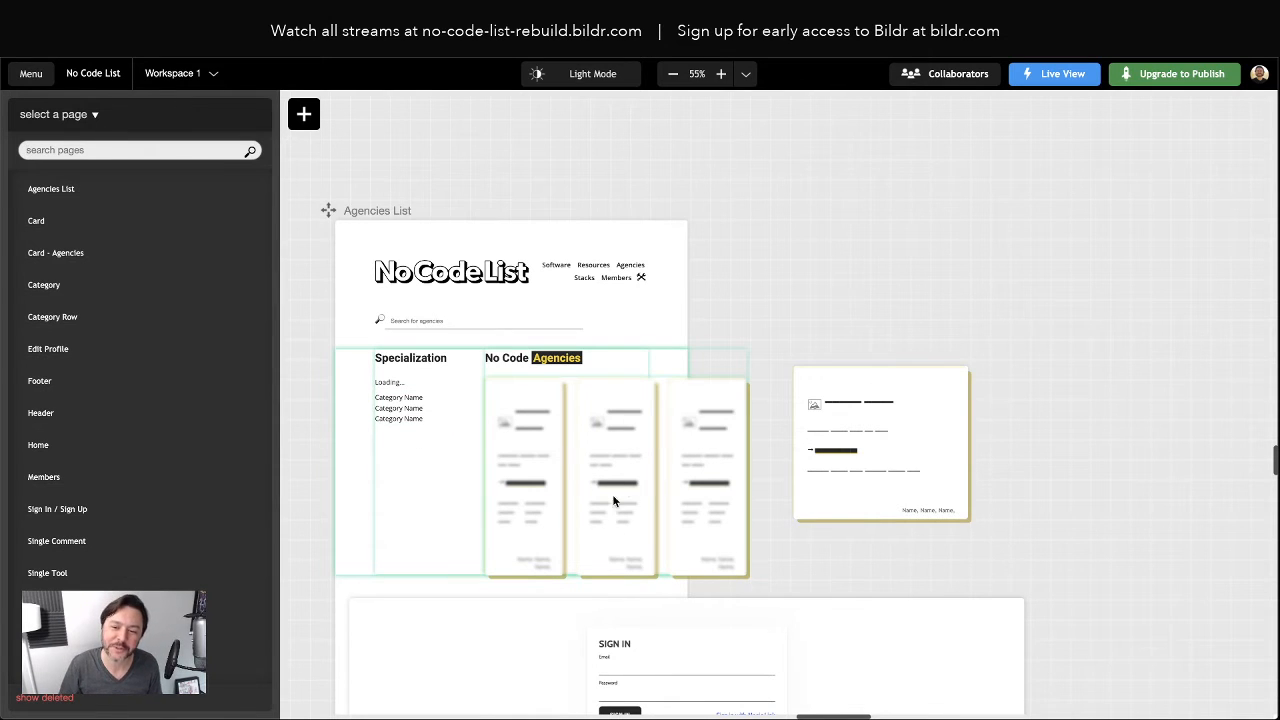
scroll(620, 476, right, 2)
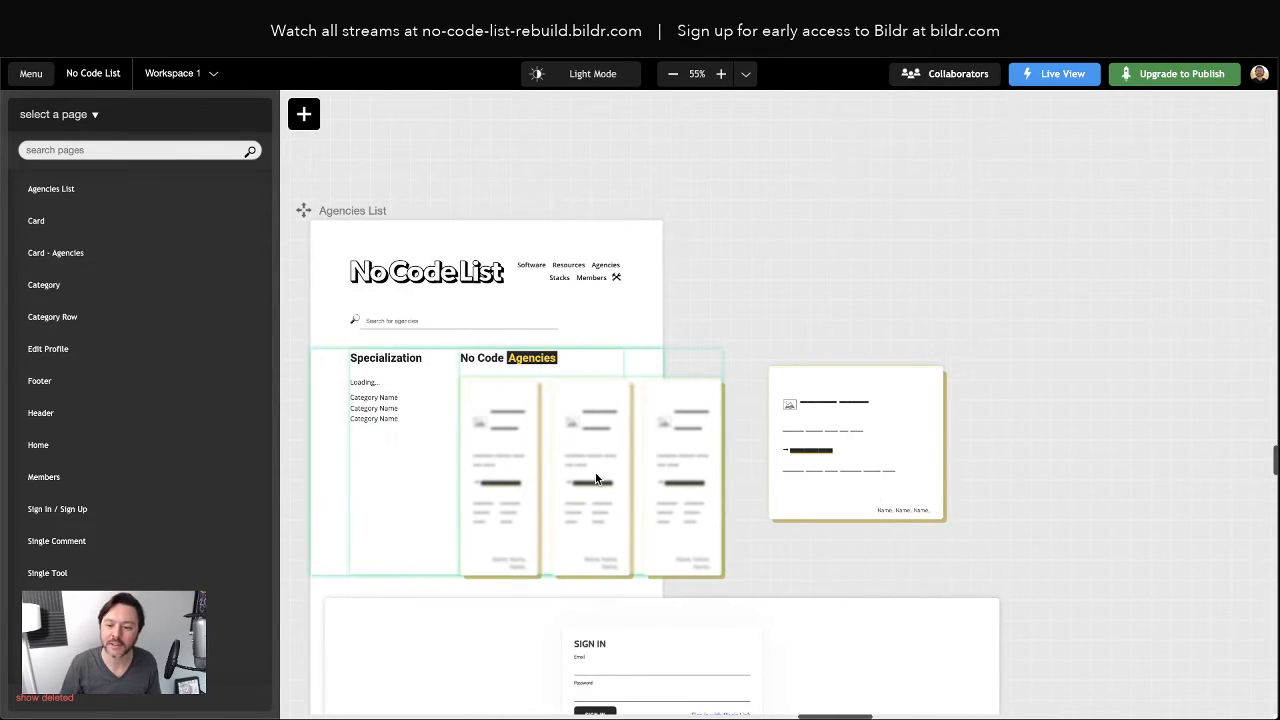
mouse_move(1050, 76)
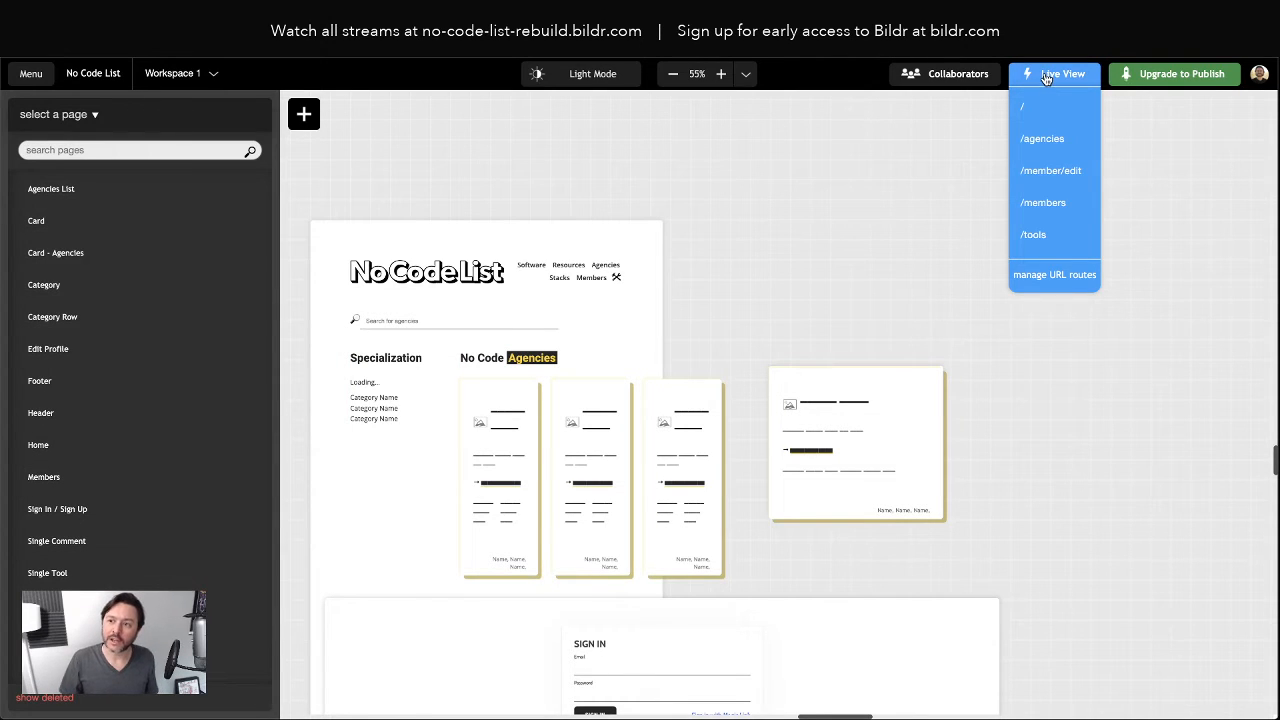
click(1040, 140)
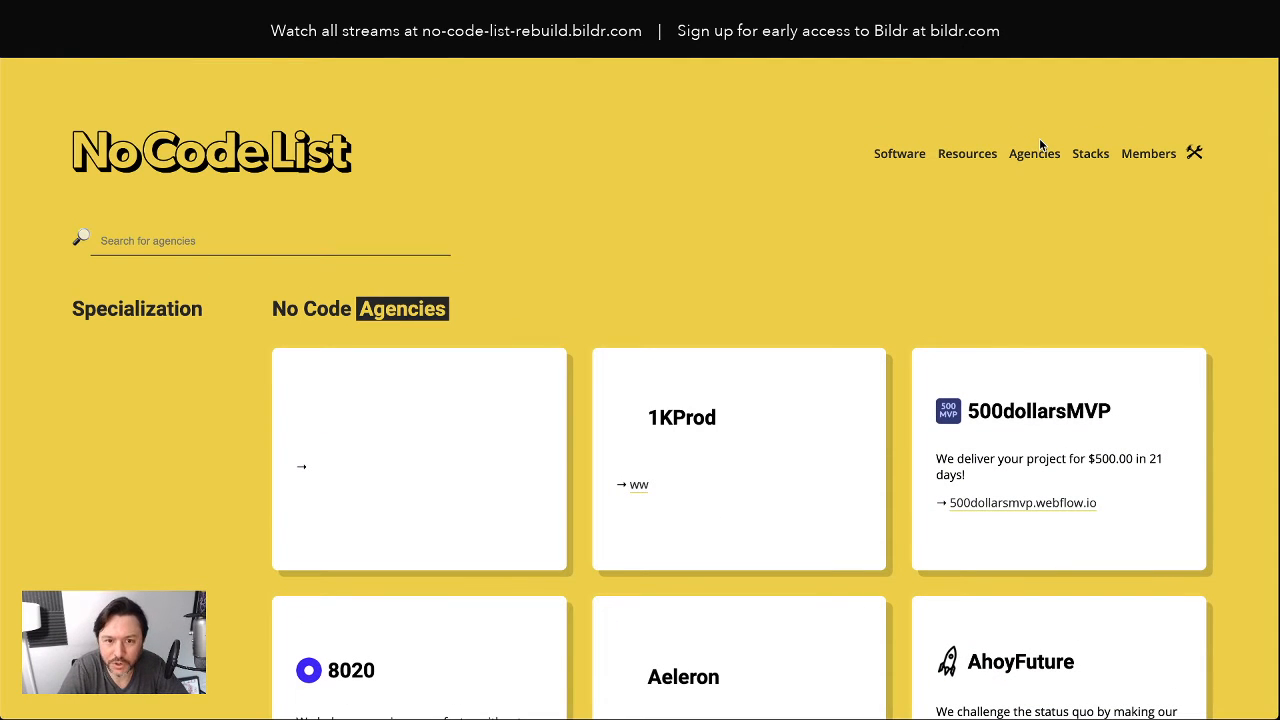
Examine the agency cards and the Specialization area on the live page for missing or incomplete data
scroll(1050, 320, down, 3)
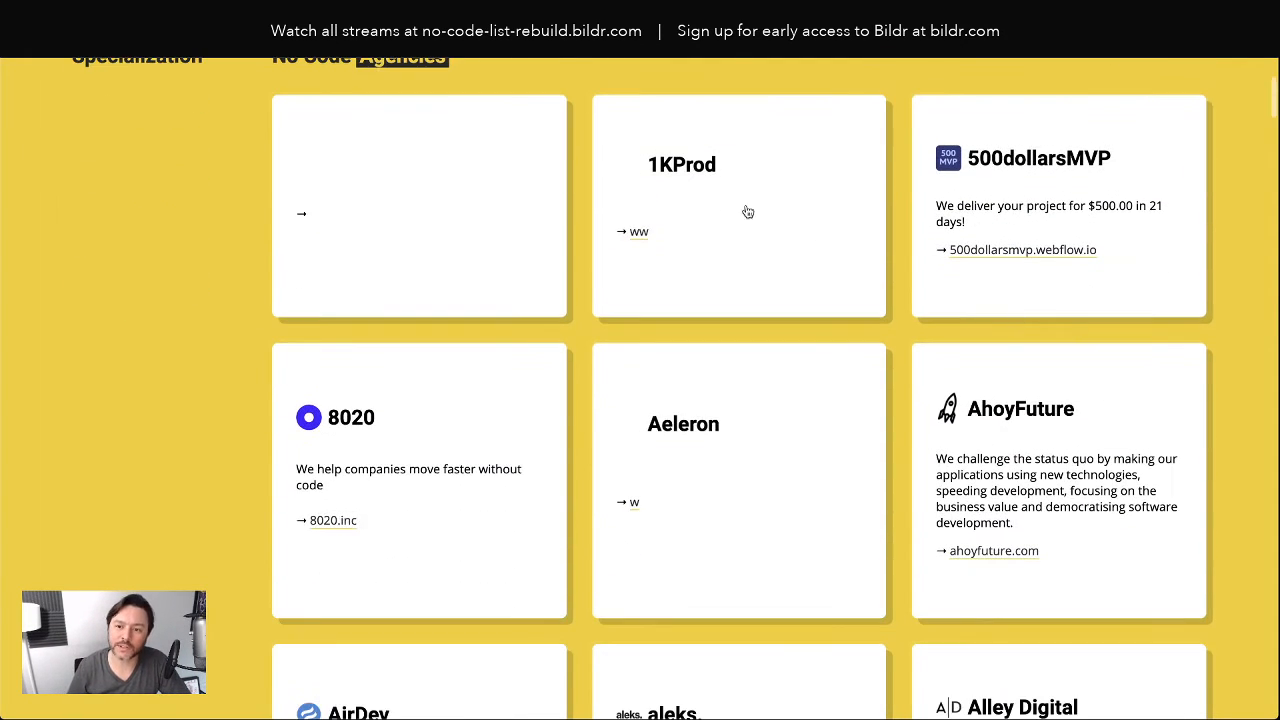
scroll(431, 200, up, 2)
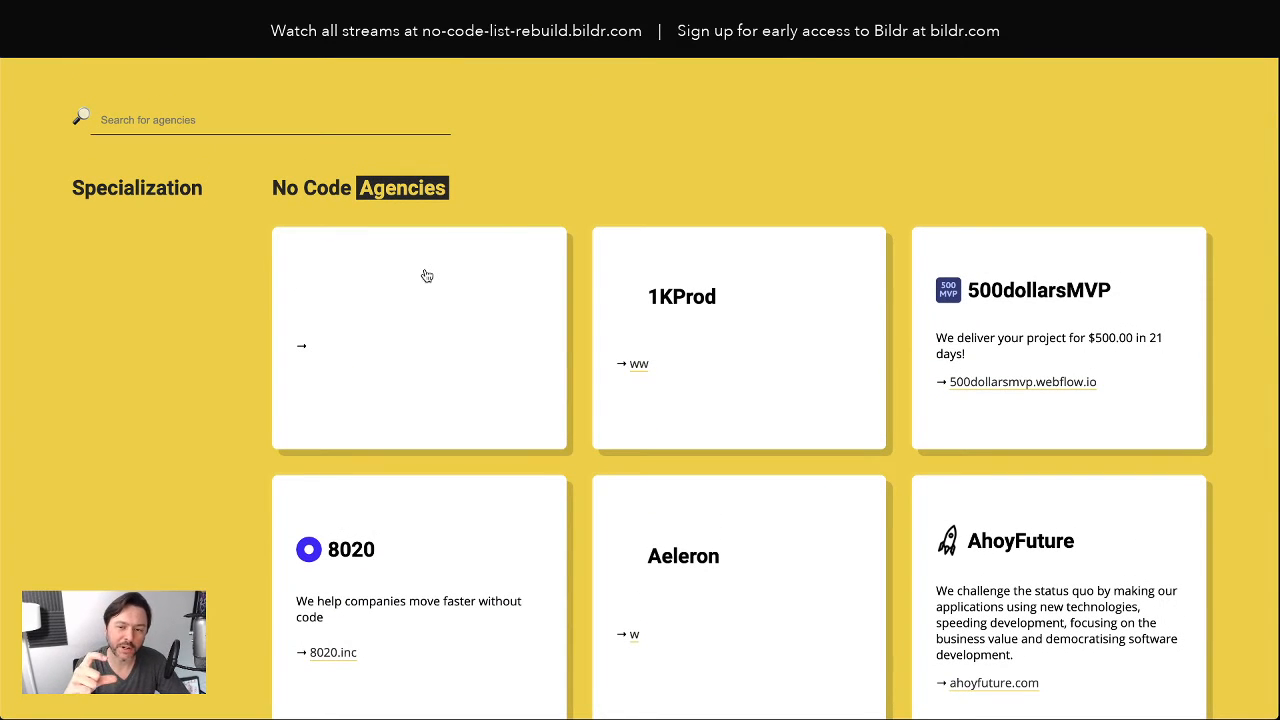
scroll(800, 349, down, 3)
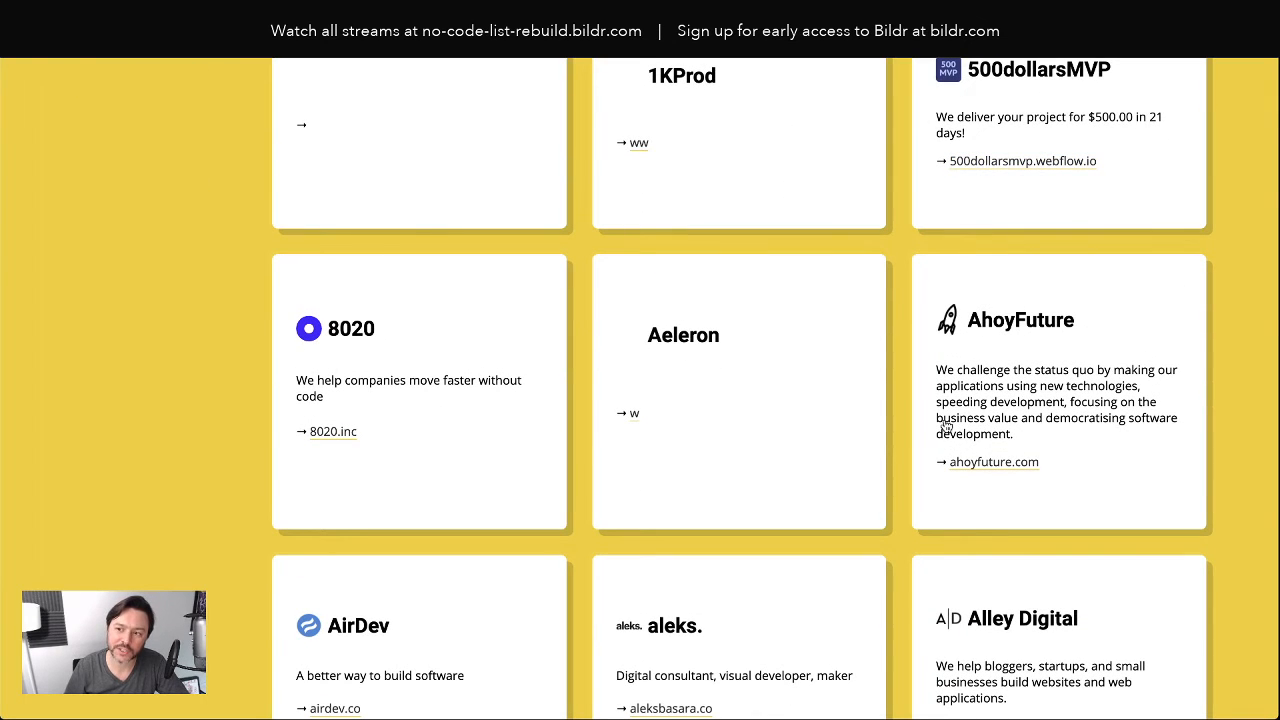
scroll(768, 455, down, 5)
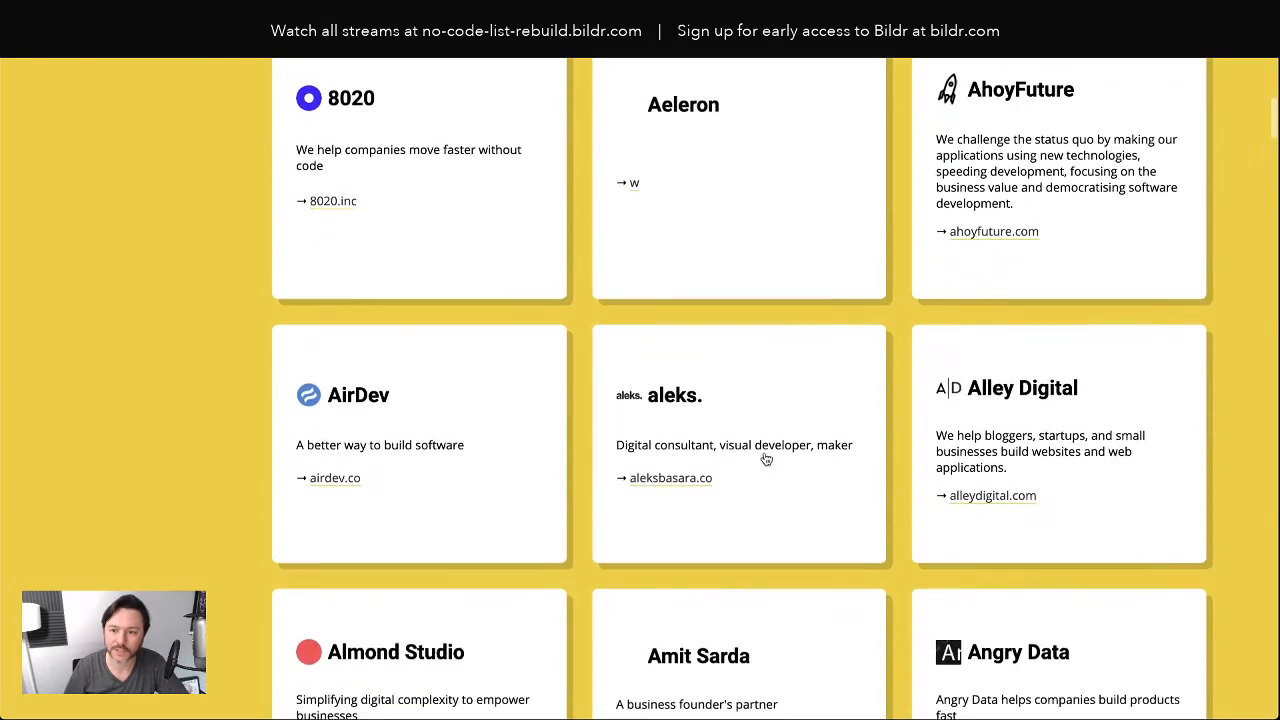
scroll(766, 466, down, 5)
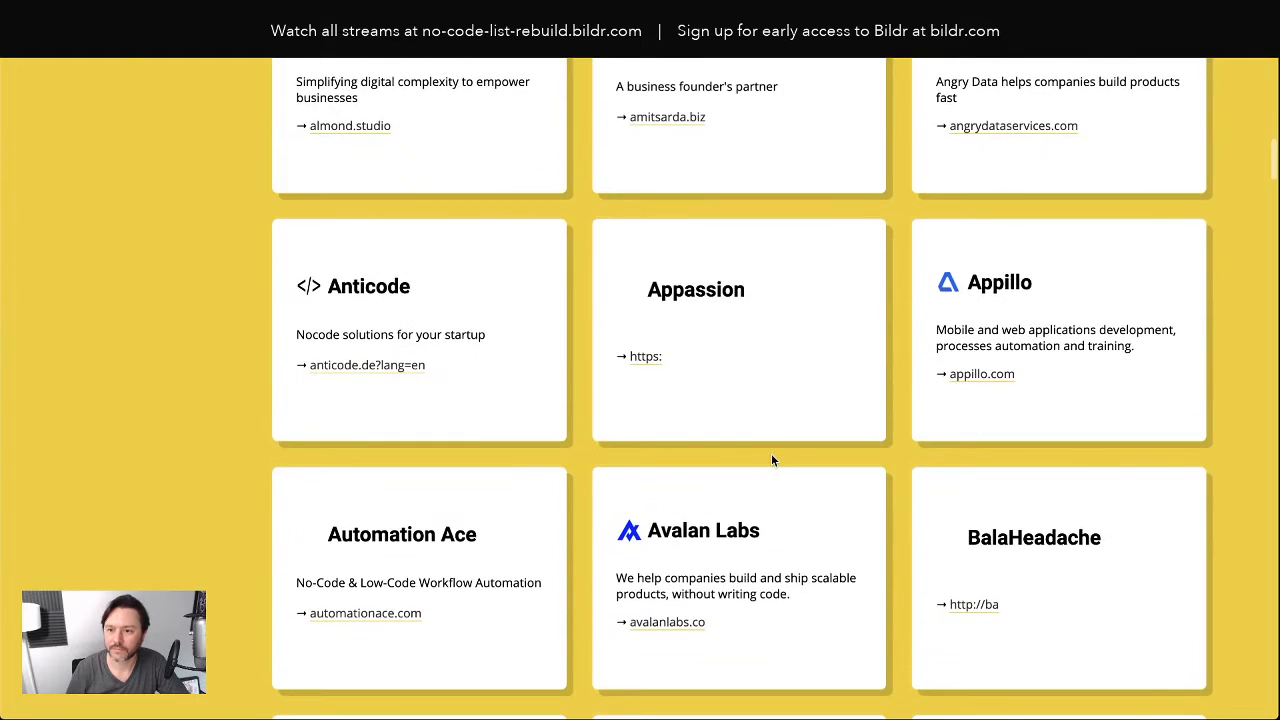
scroll(772, 460, down, 2)
scroll(773, 461, up, 3)
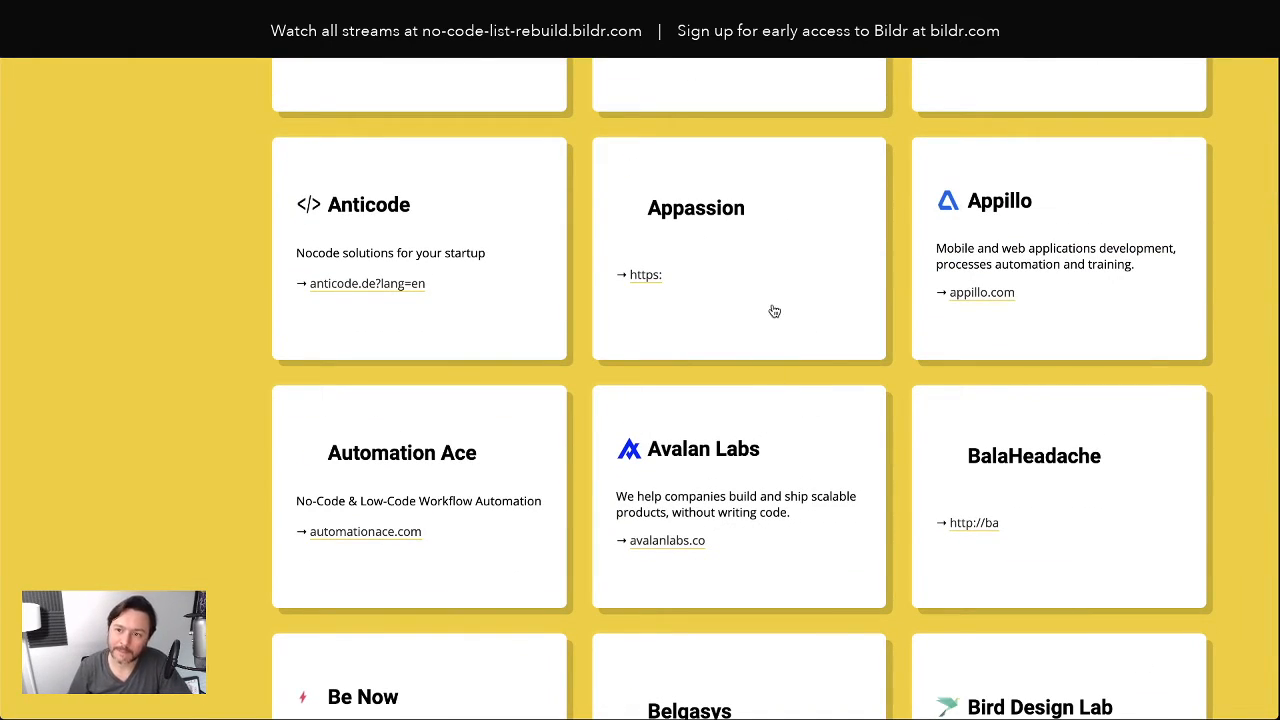
scroll(771, 309, up, 1)
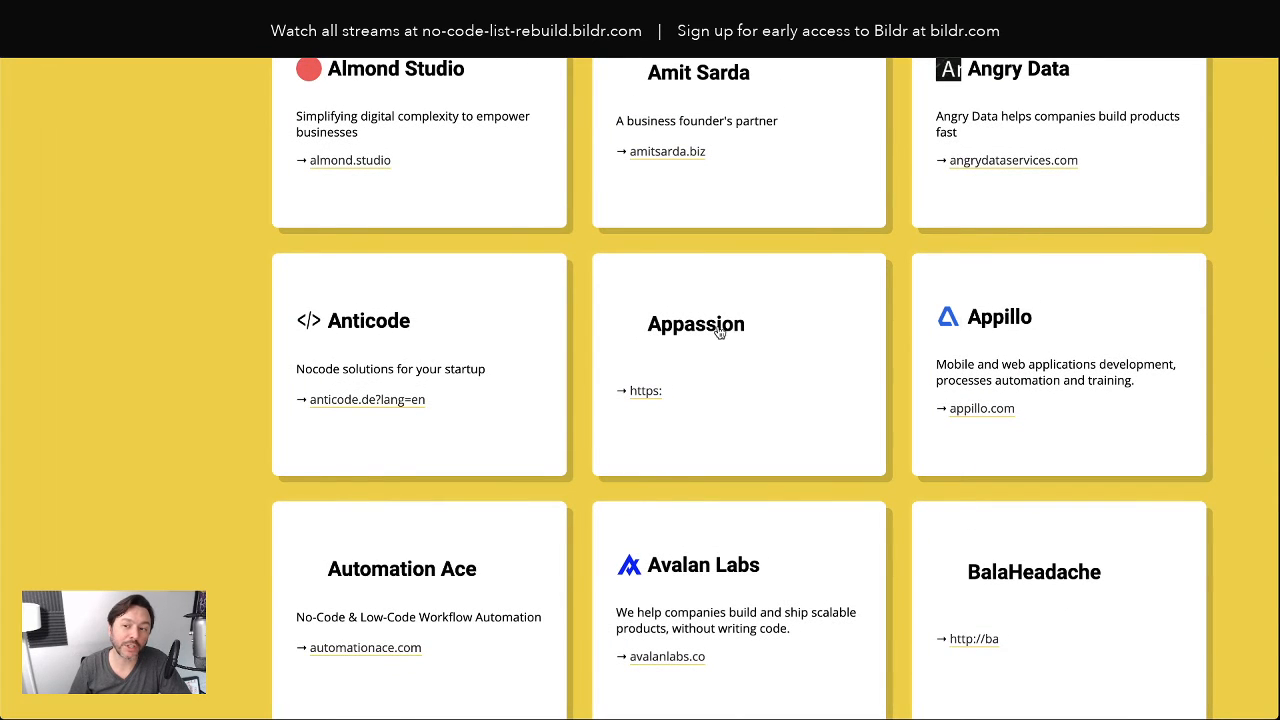
scroll(719, 333, down, 1)
scroll(757, 331, down, 1)
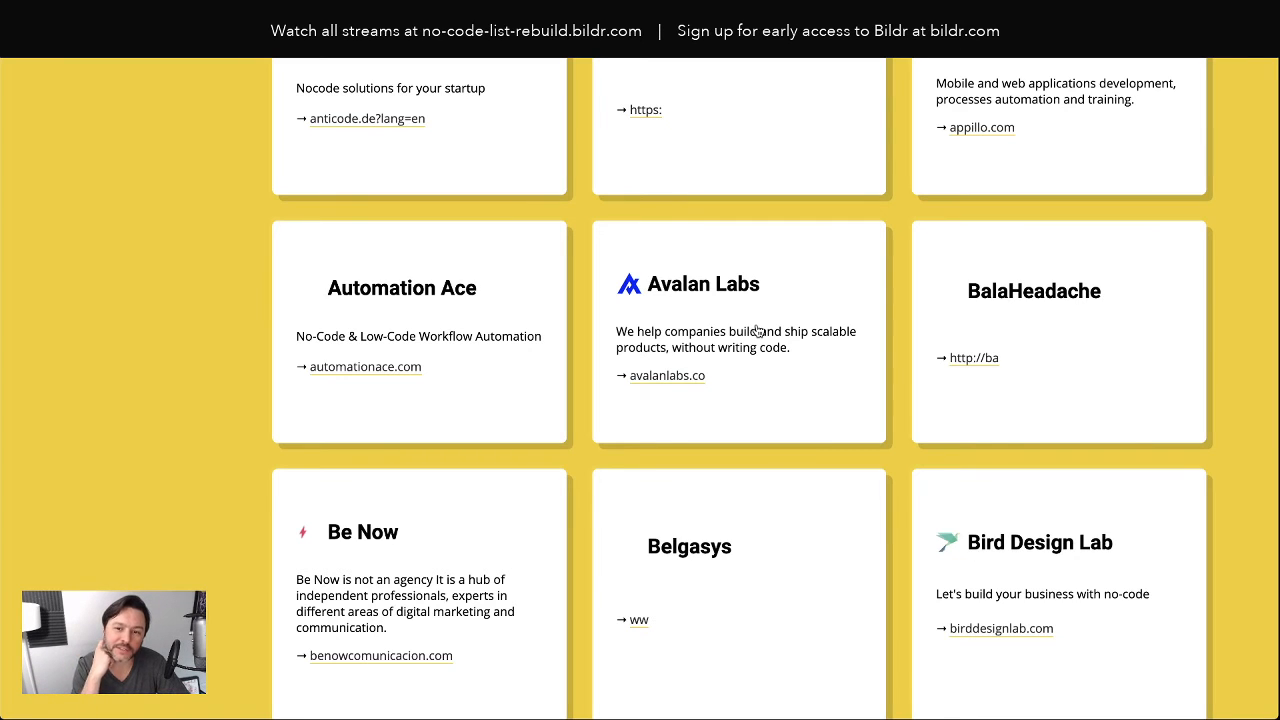
scroll(737, 337, up, 2)
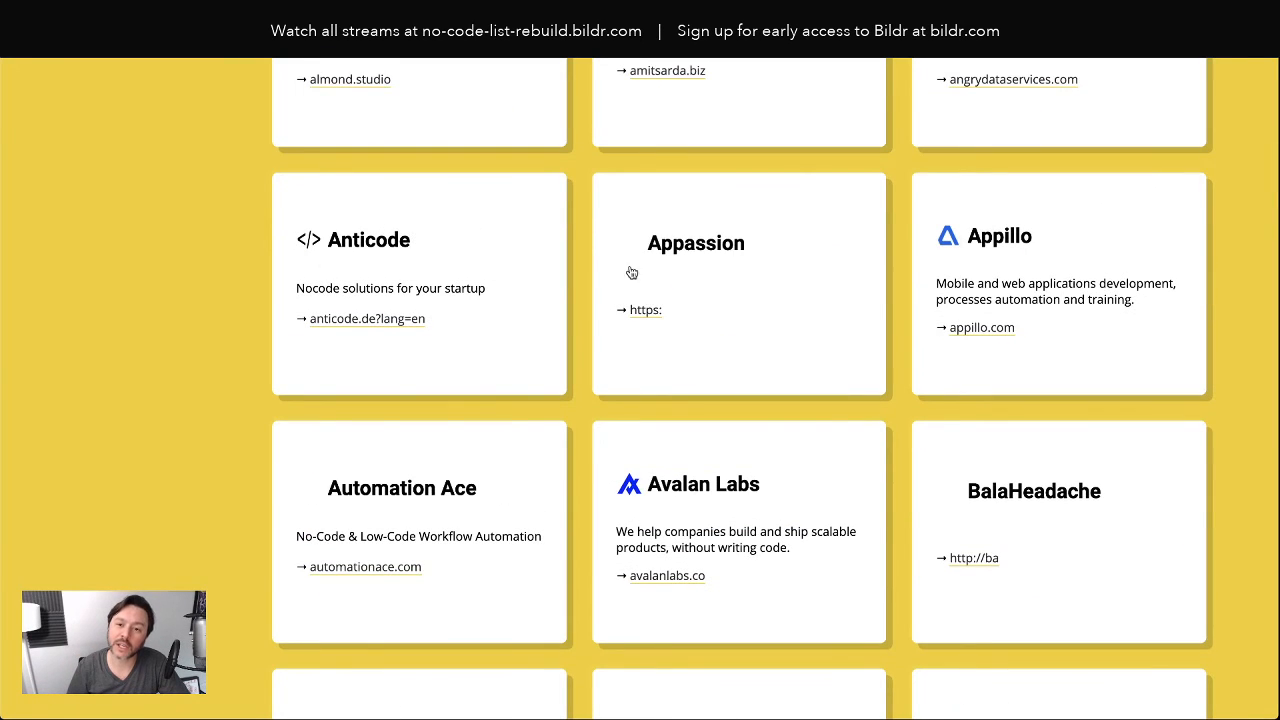
scroll(687, 273, up, 1)
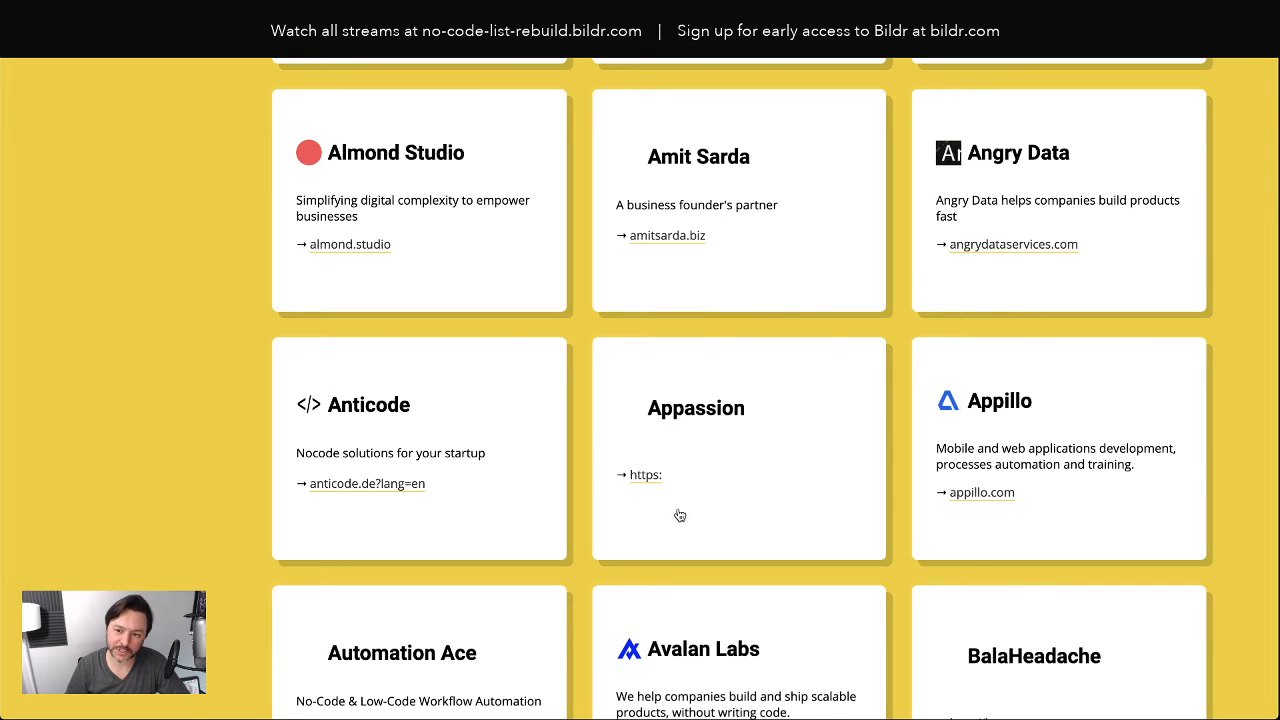
Switch to Airtable and compare the agencies table's records, Verified and Extra/Dups/Hidden fields, and software columns with the live cards
key(ctrl+Tab)
scroll(491, 328, down, 15)
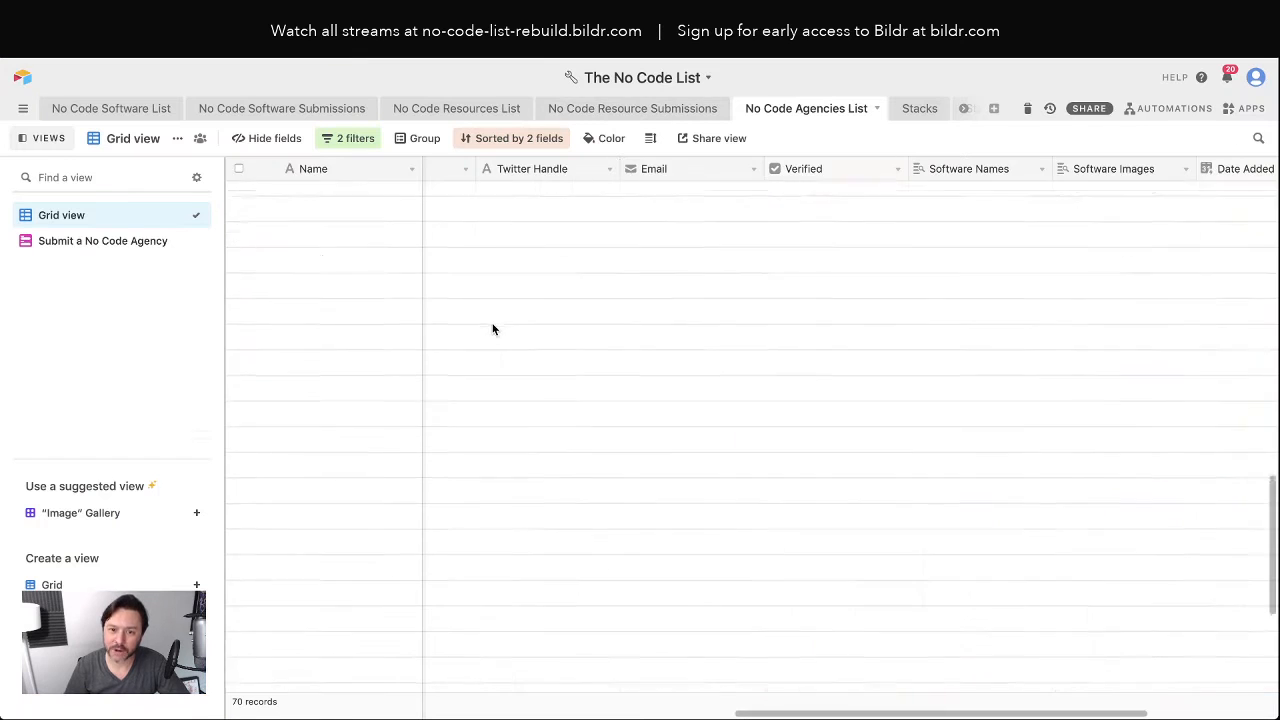
scroll(634, 414, up, 15)
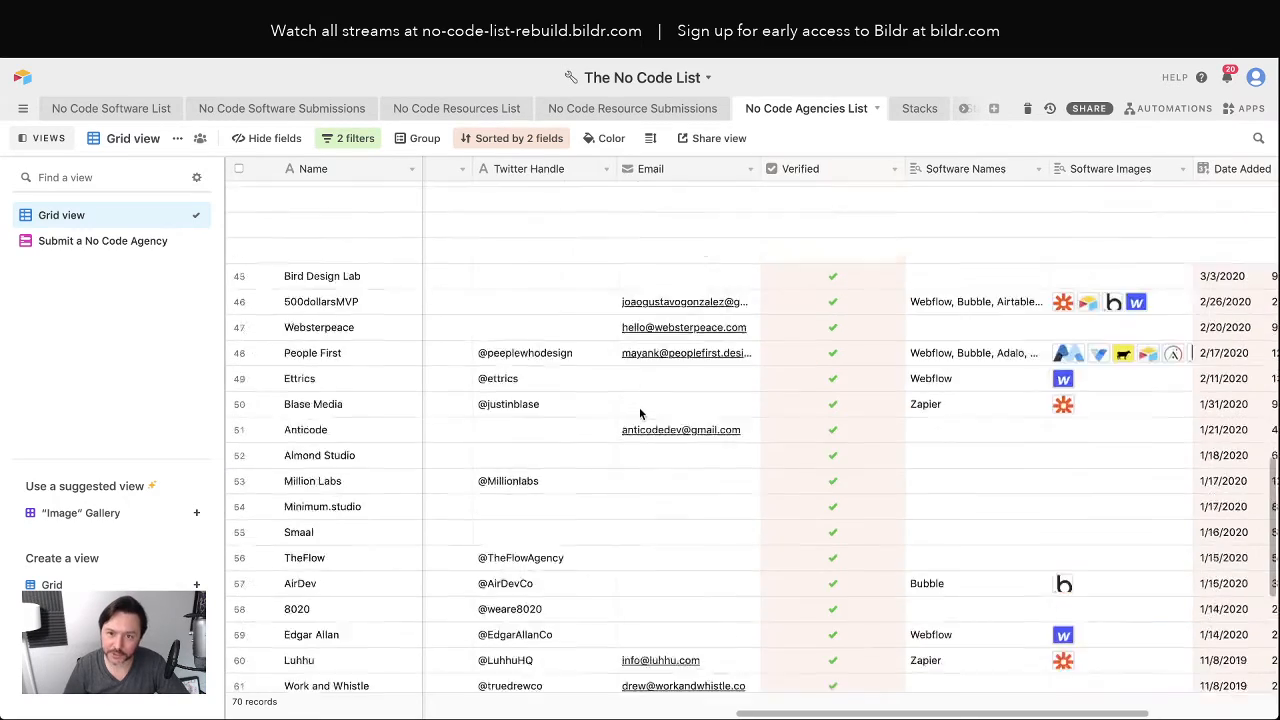
scroll(708, 421, right, 3)
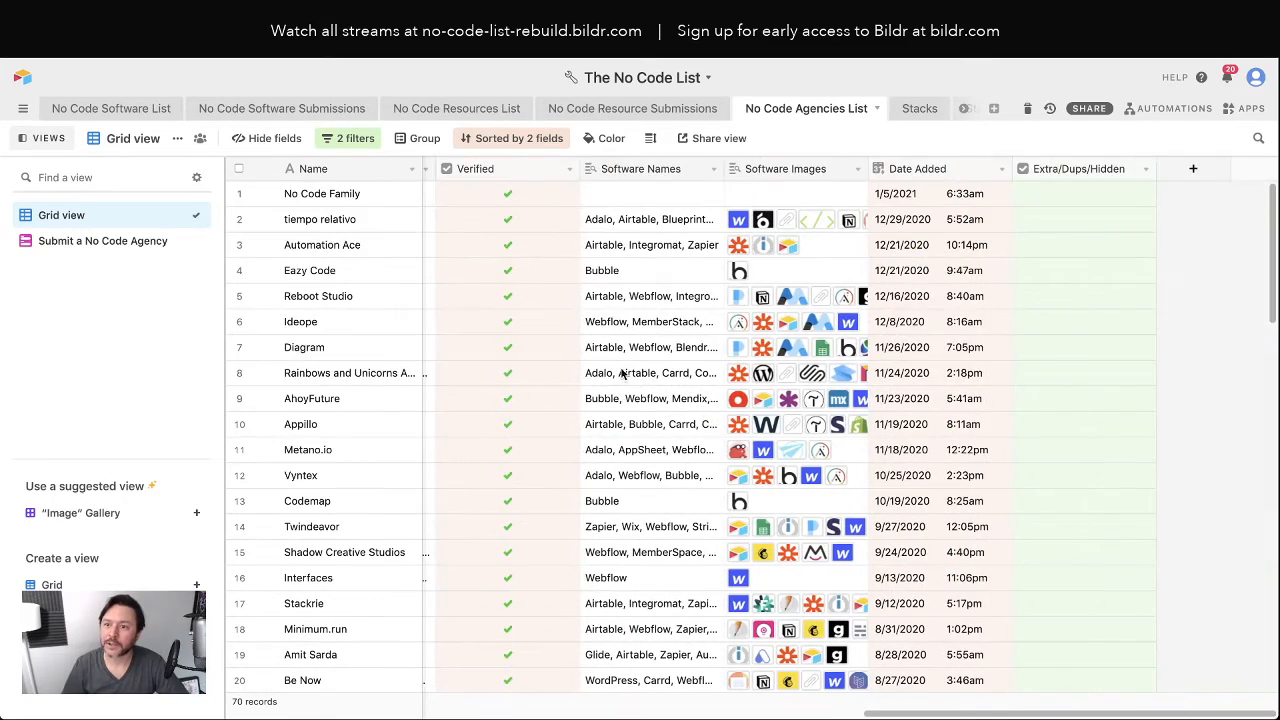
scroll(585, 334, left, 5)
scroll(589, 334, left, 4)
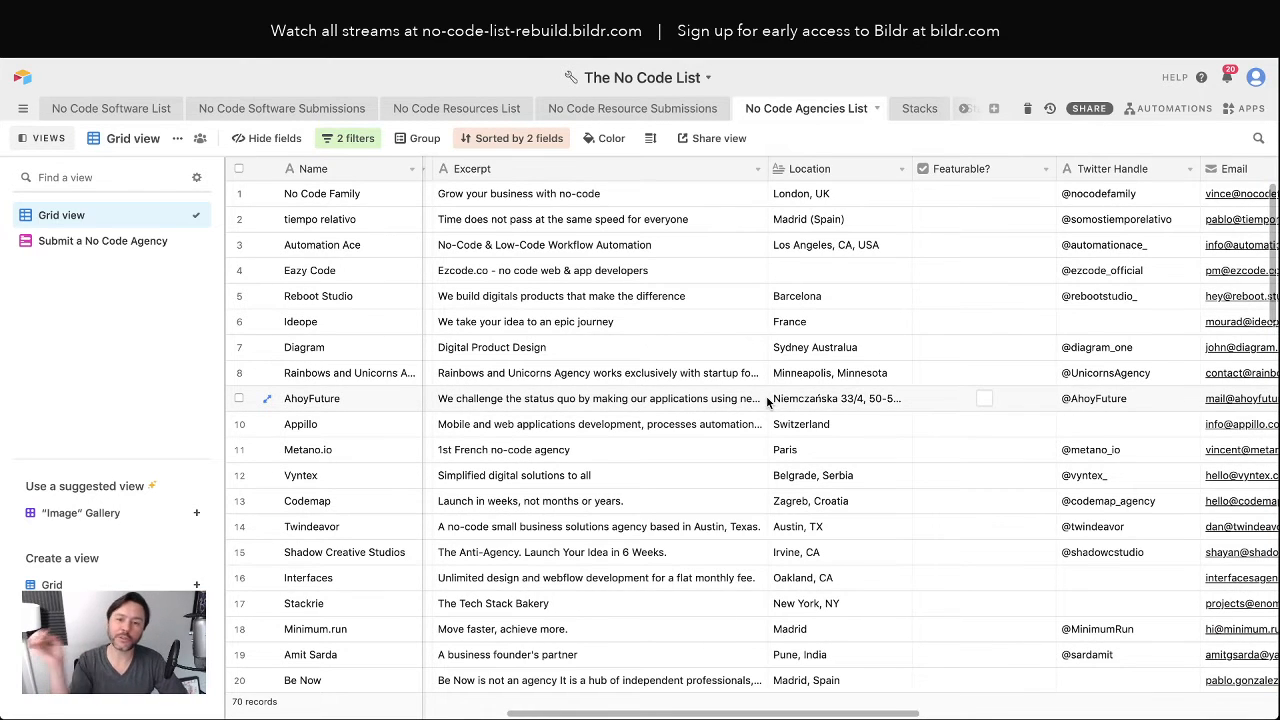
scroll(768, 402, right, 5)
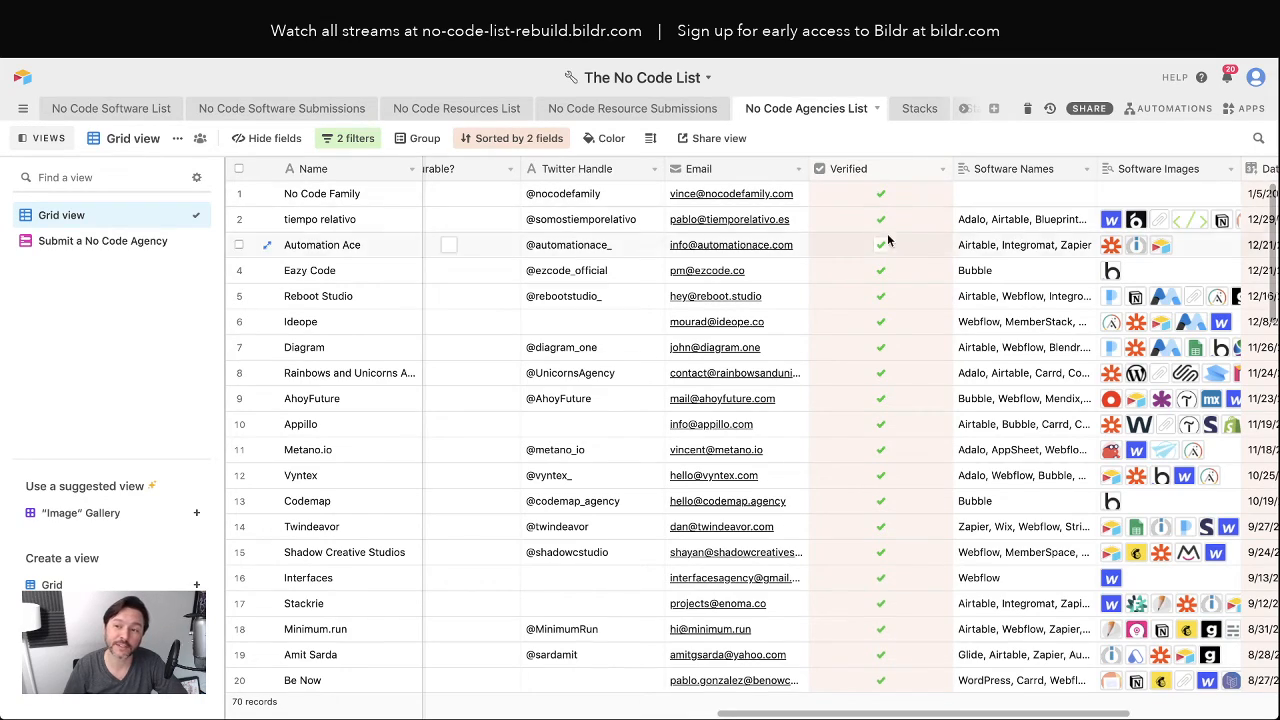
scroll(886, 240, down, 6)
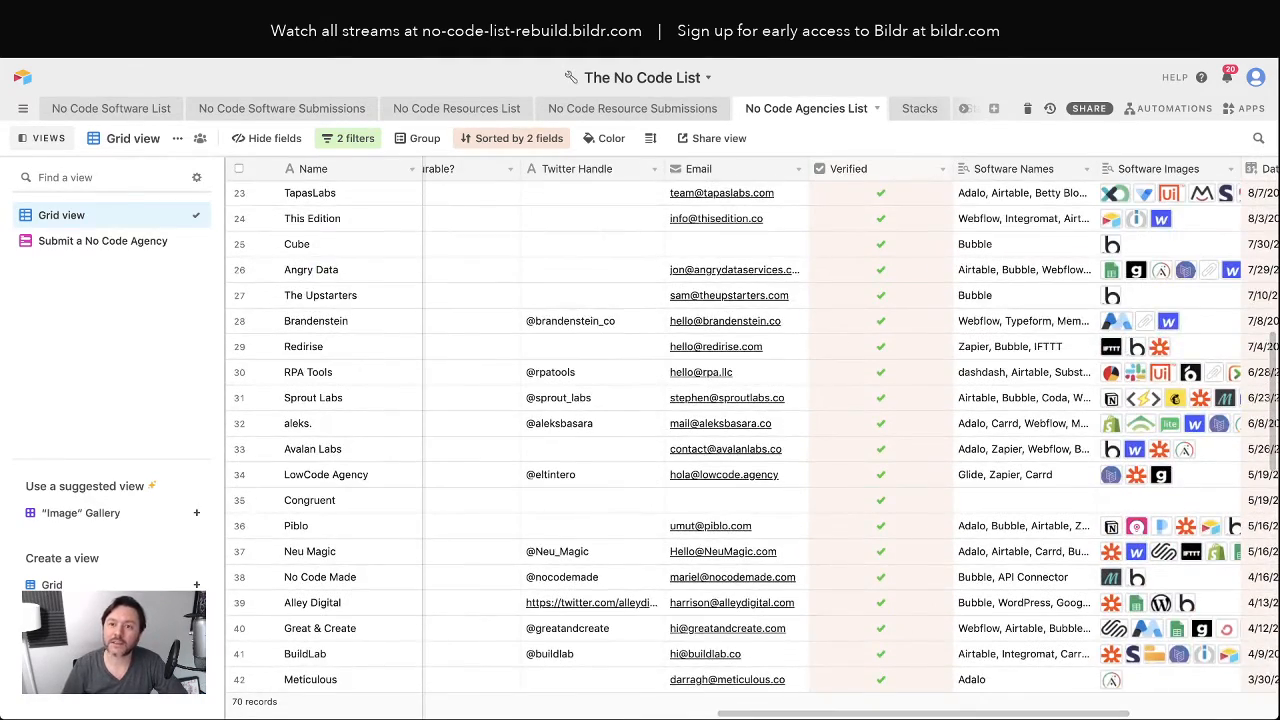
Switch back to Bildr, open the Get Airtable Data action group and turn on the advanced Airtable options of its table data action
key(alt+Tab)
click(699, 432)
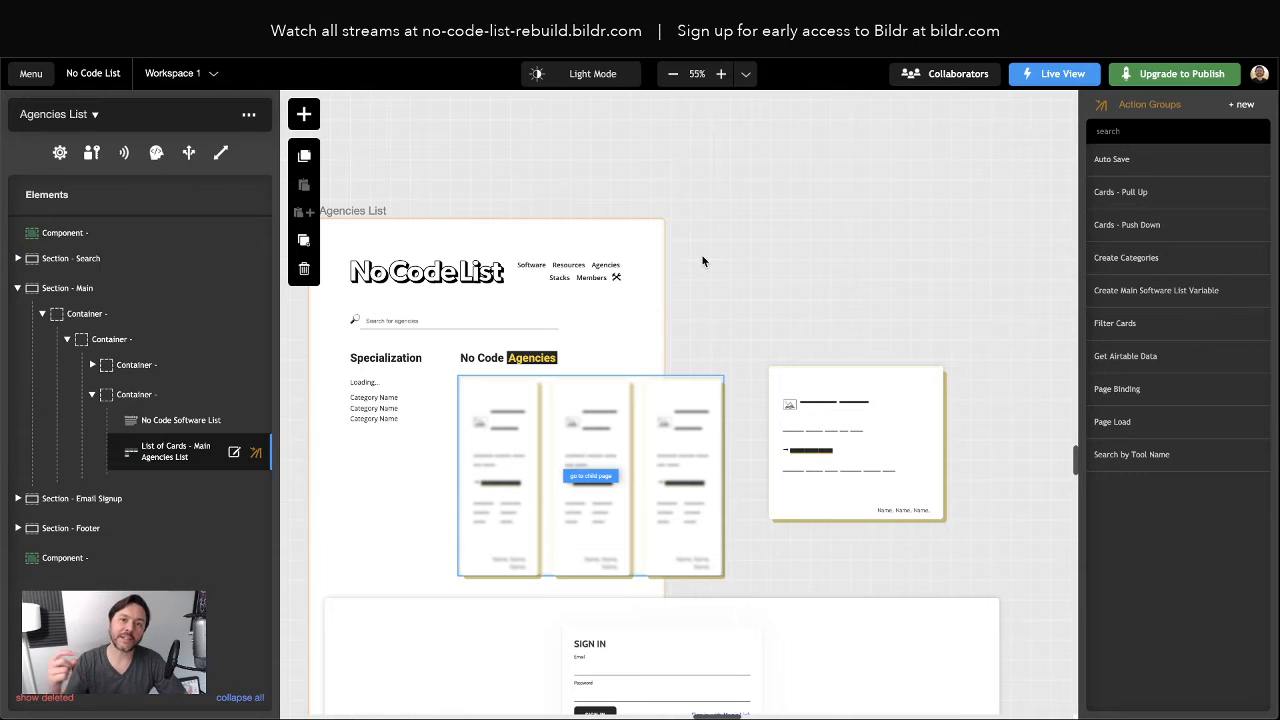
scroll(700, 260, down, 1)
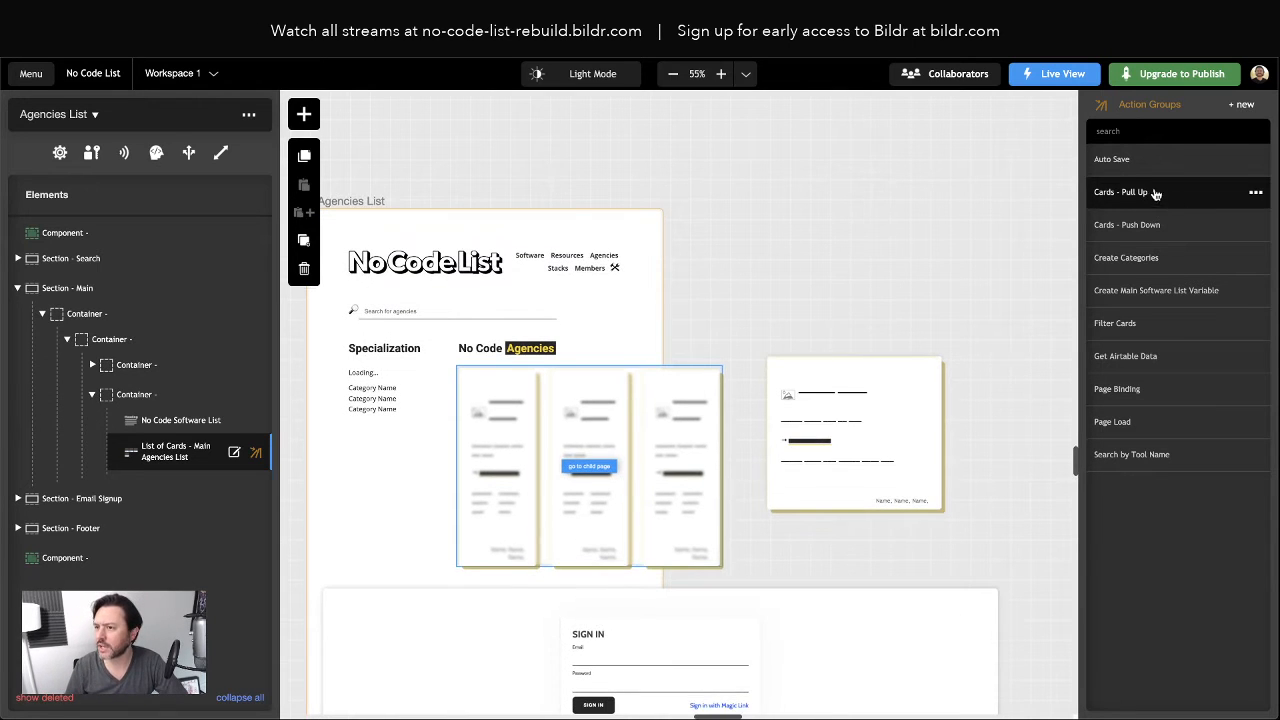
scroll(605, 420, up, 1)
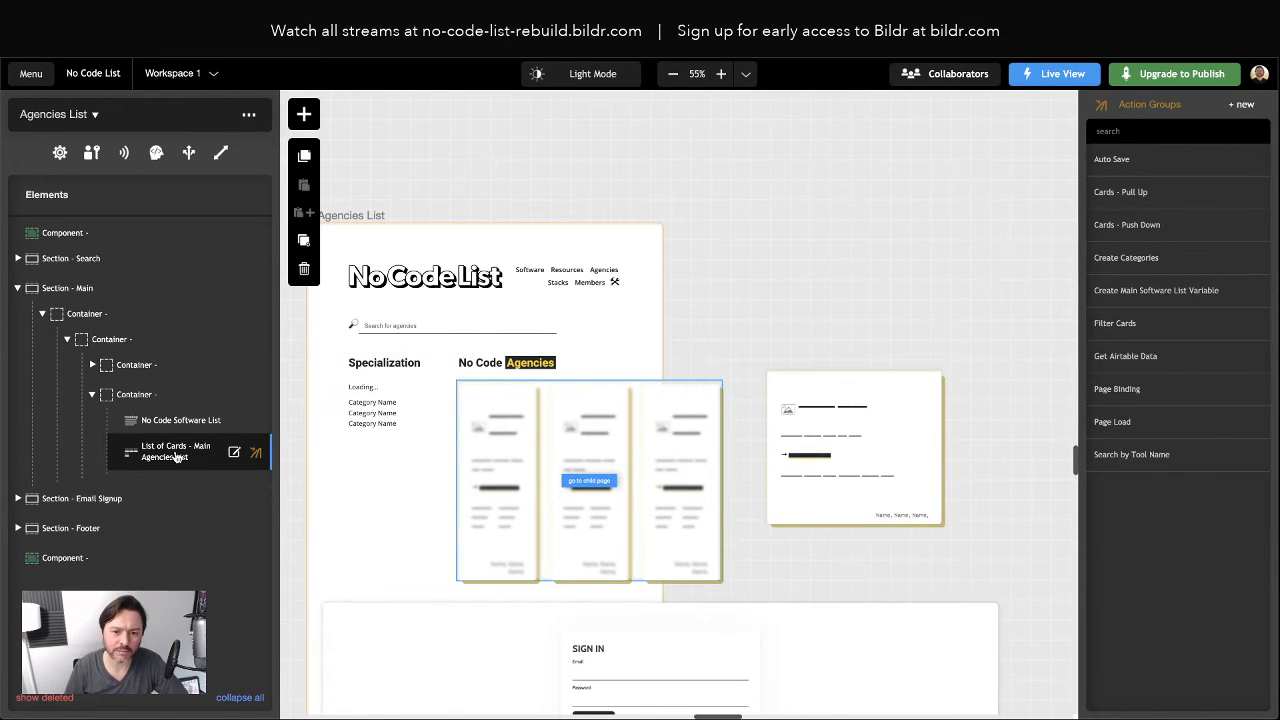
click(1145, 356)
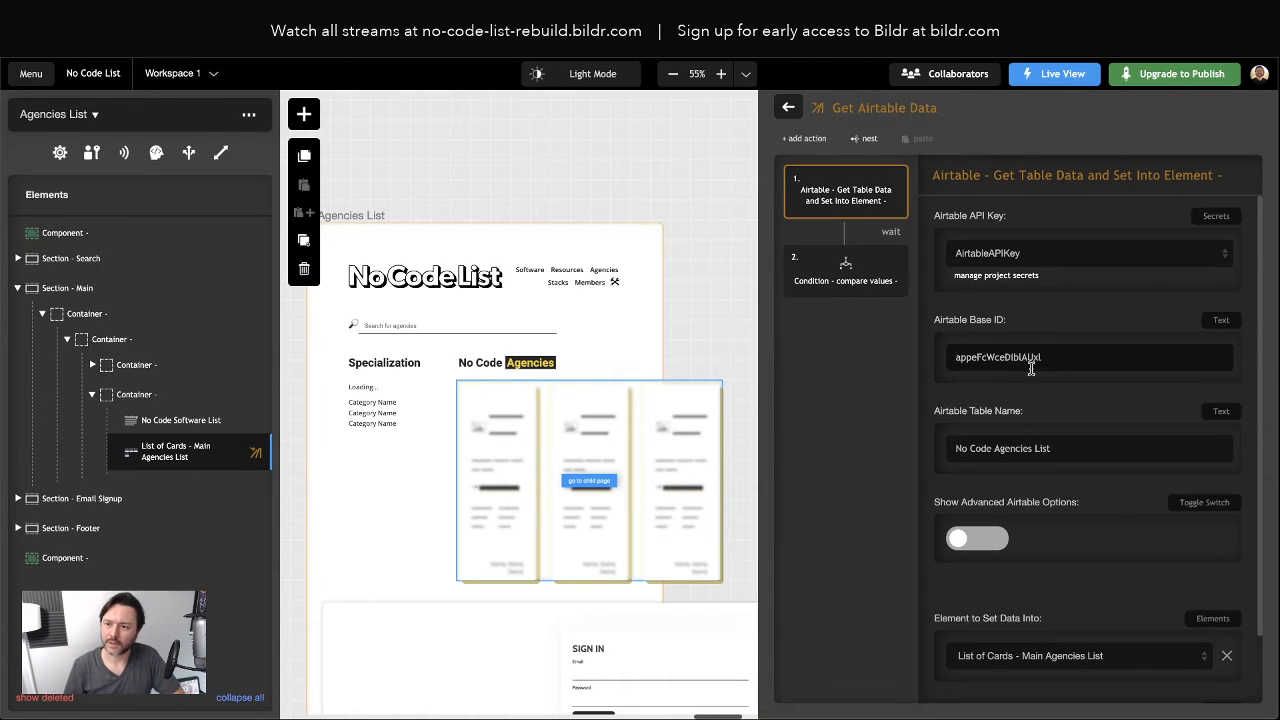
scroll(1039, 368, down, 1)
click(978, 486)
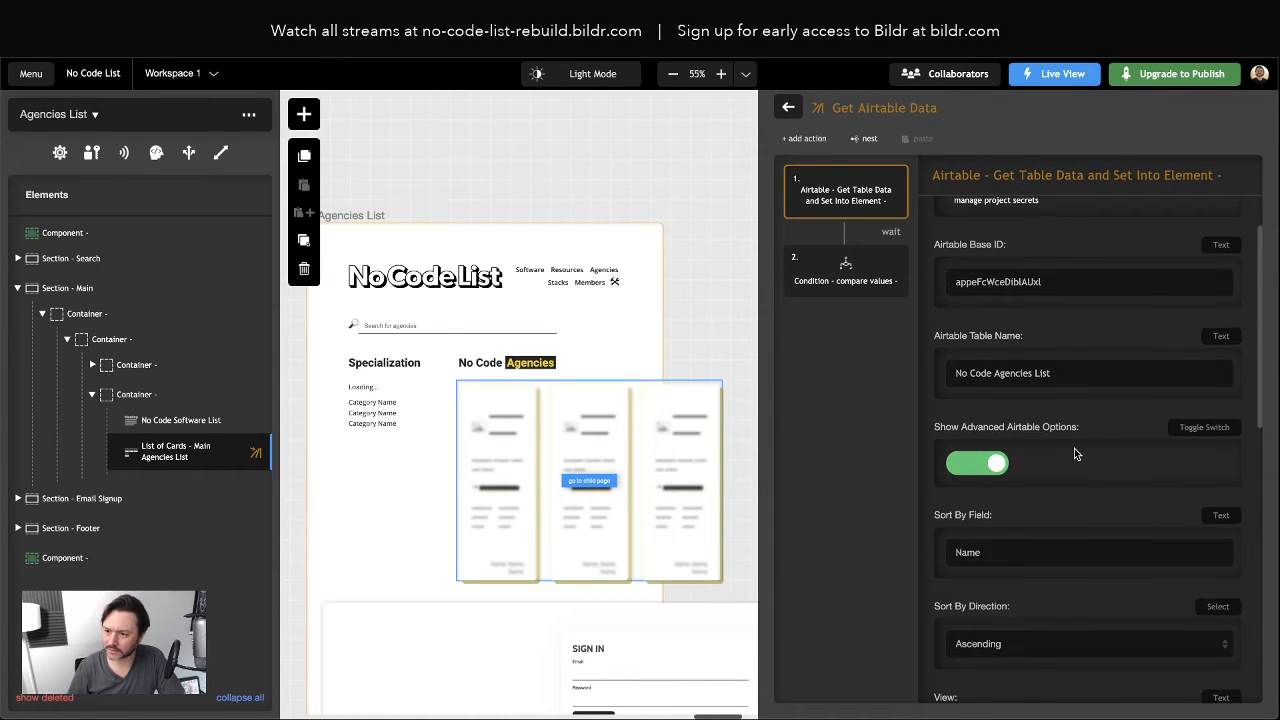
scroll(1076, 454, down, 3)
scroll(1076, 454, down, 5)
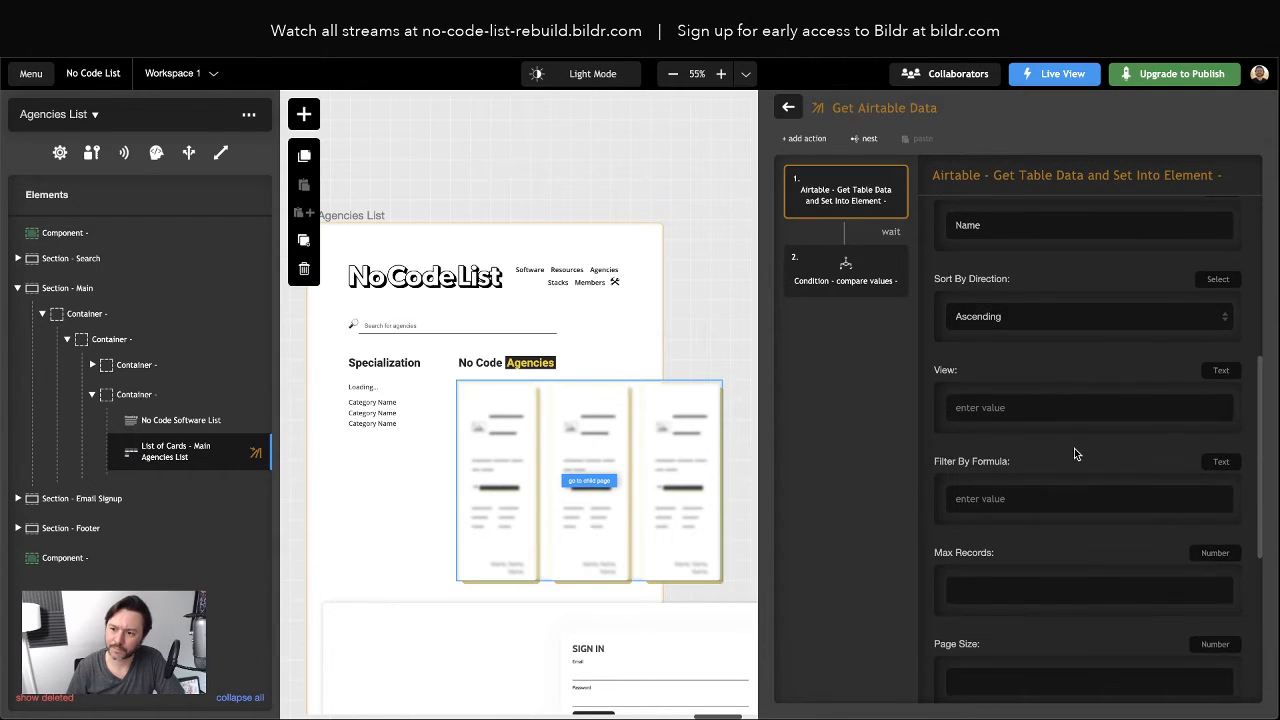
scroll(1074, 450, down, 3)
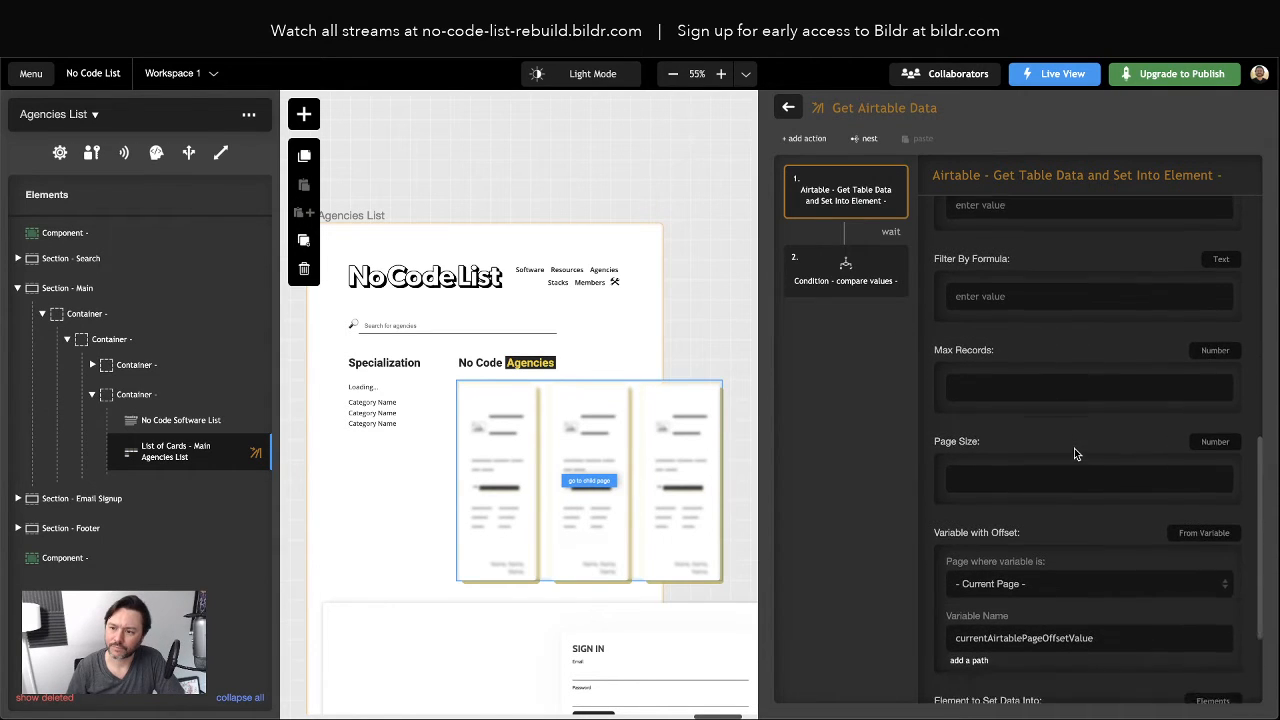
scroll(1074, 448, down, 1)
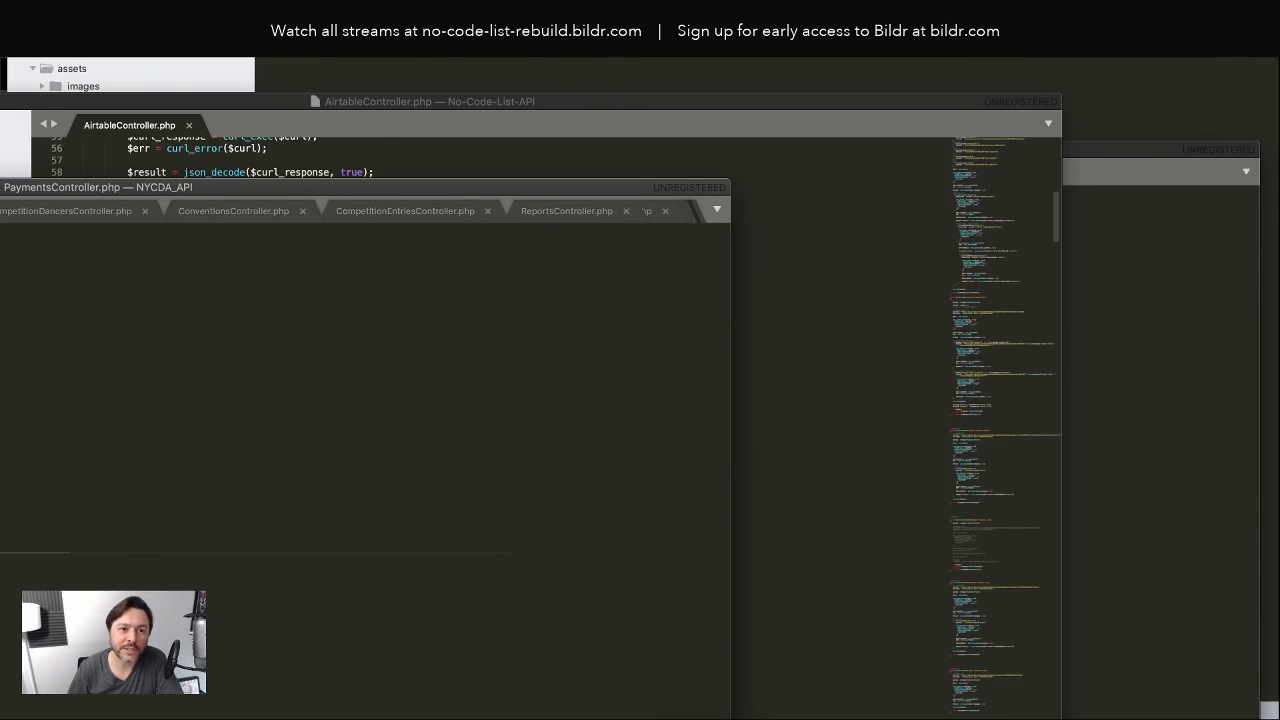
Switch to the code editor and enlarge the No-Code-List-API window showing AirtableController.php
click(840, 652)
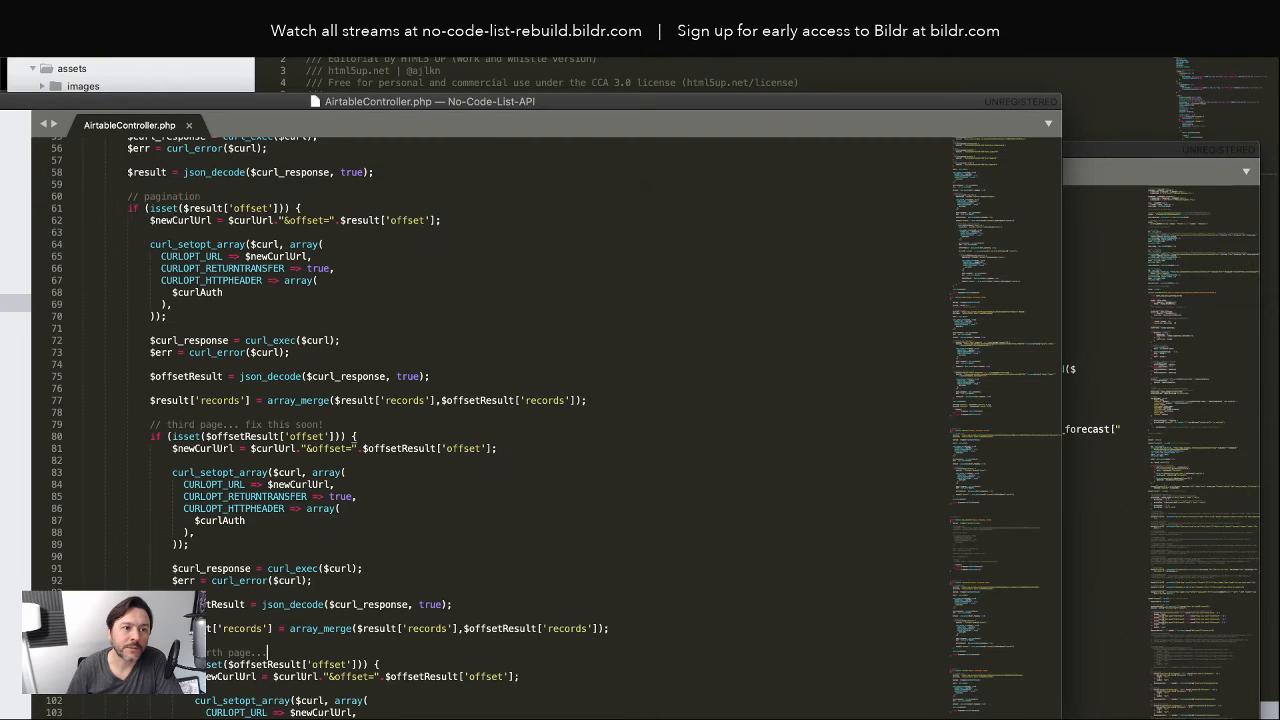
drag(519, 102, 485, 134)
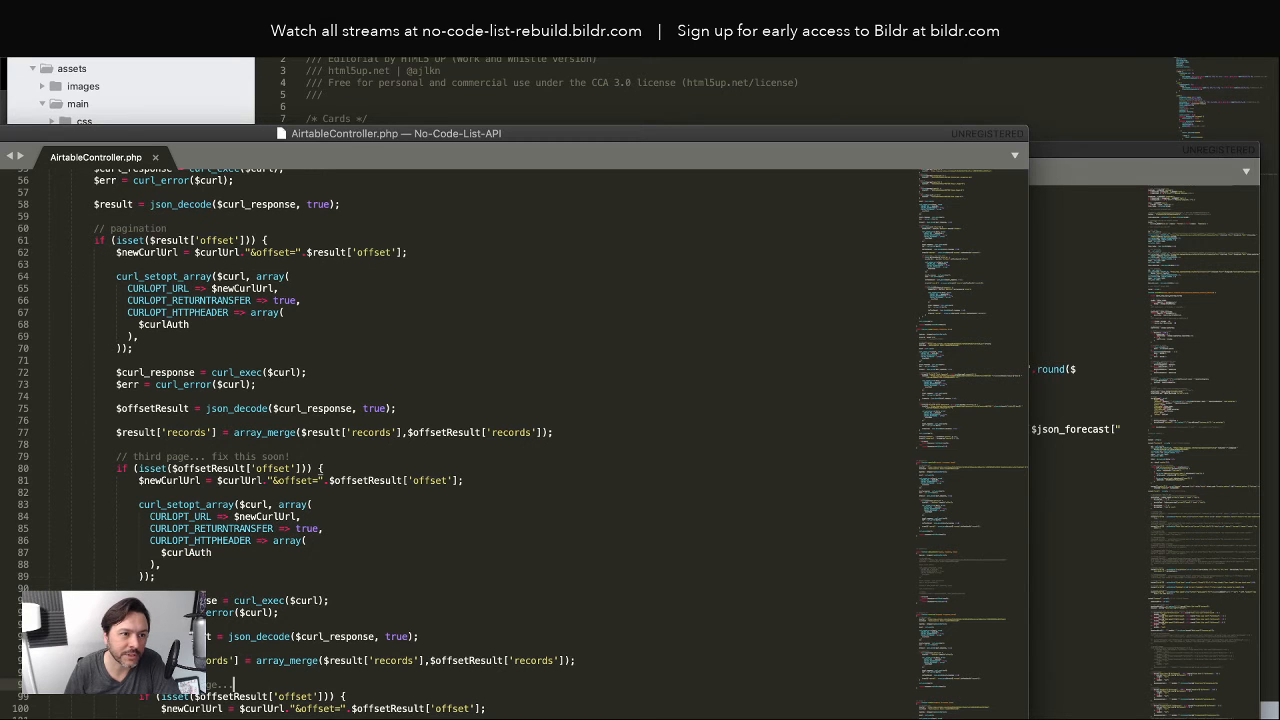
drag(485, 134, 741, 9)
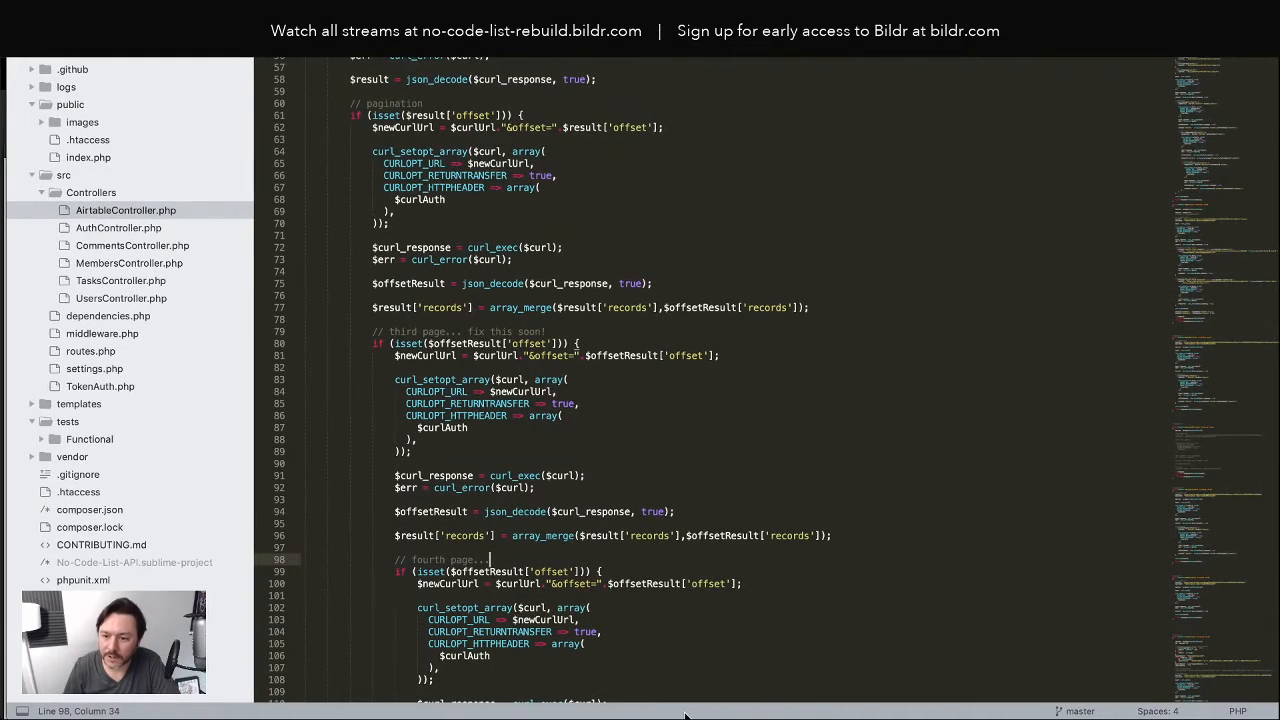
drag(683, 717, 683, 719)
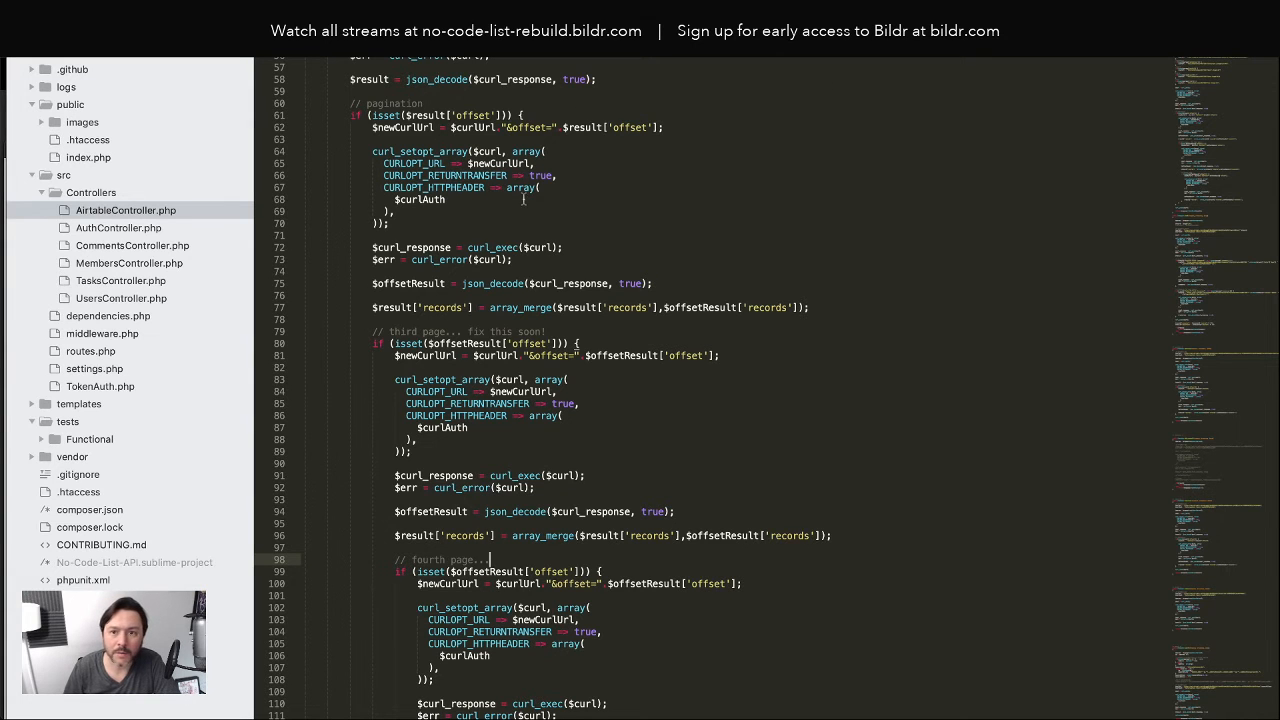
Find the agencies function in AirtableController.php and select the {Verified}='1' filter formula in its Airtable URL
scroll(528, 163, down, 11)
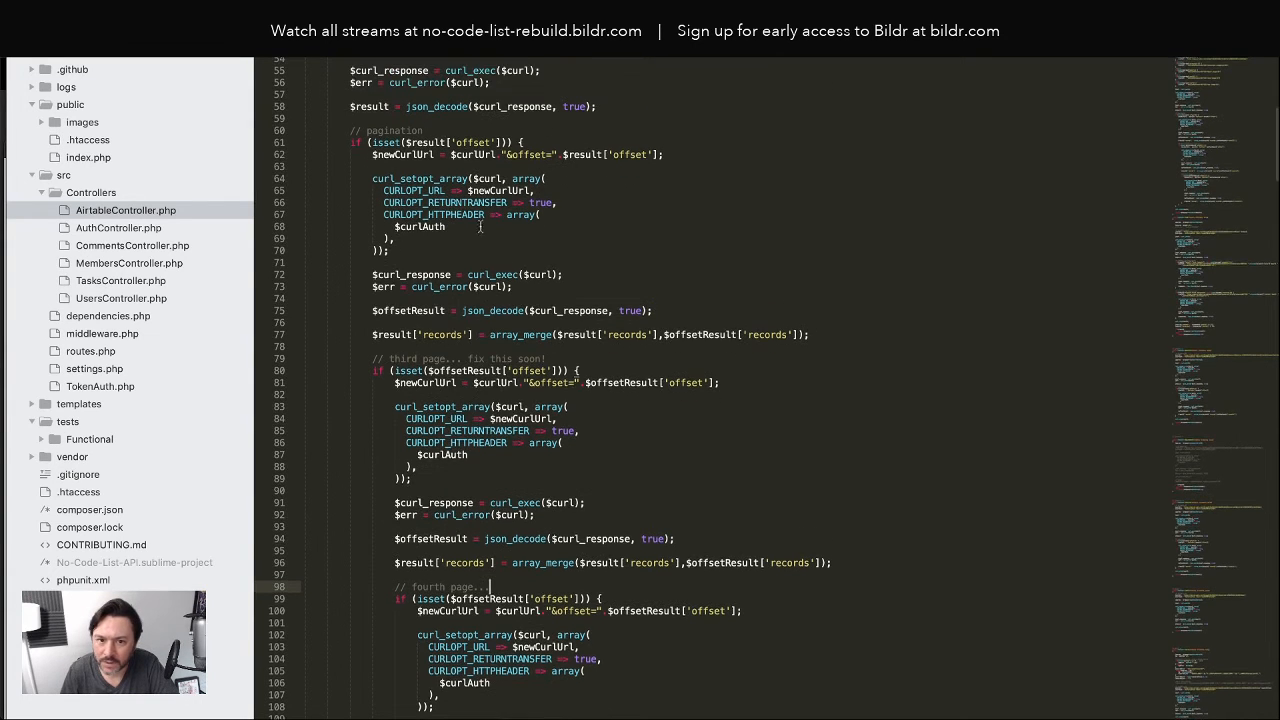
scroll(589, 291, down, 7)
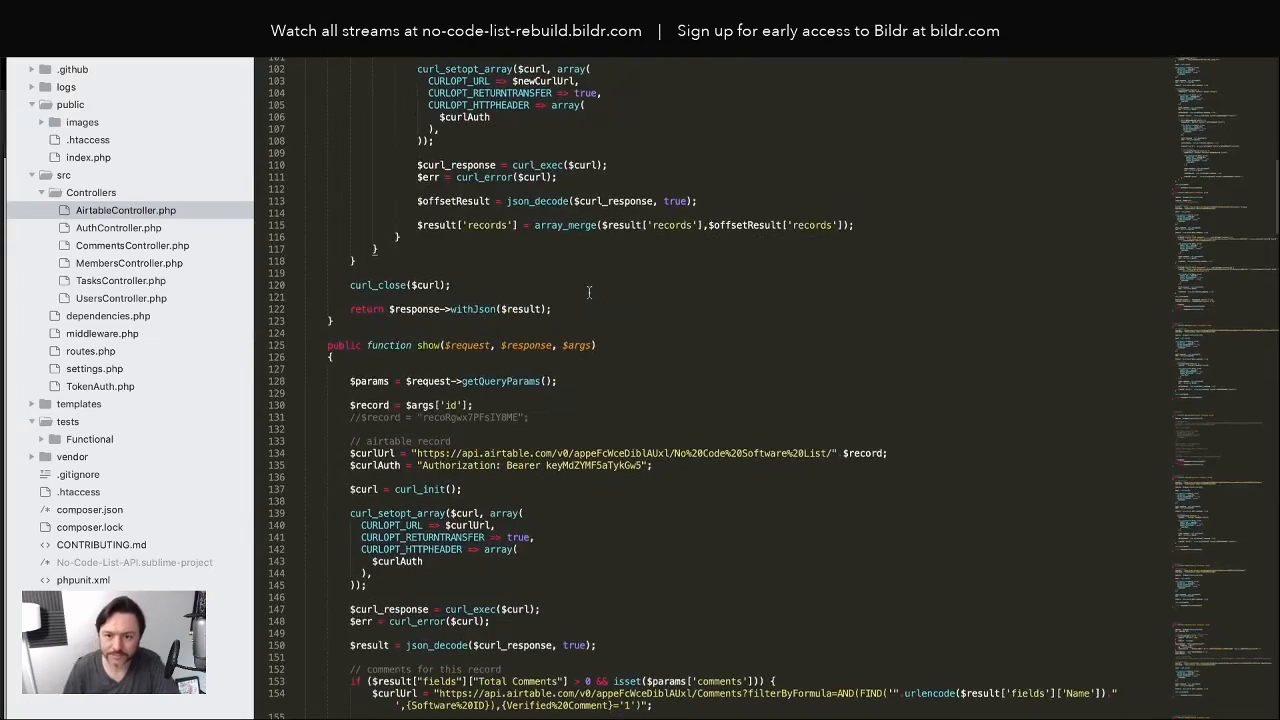
scroll(589, 292, up, 20)
scroll(589, 292, up, 2)
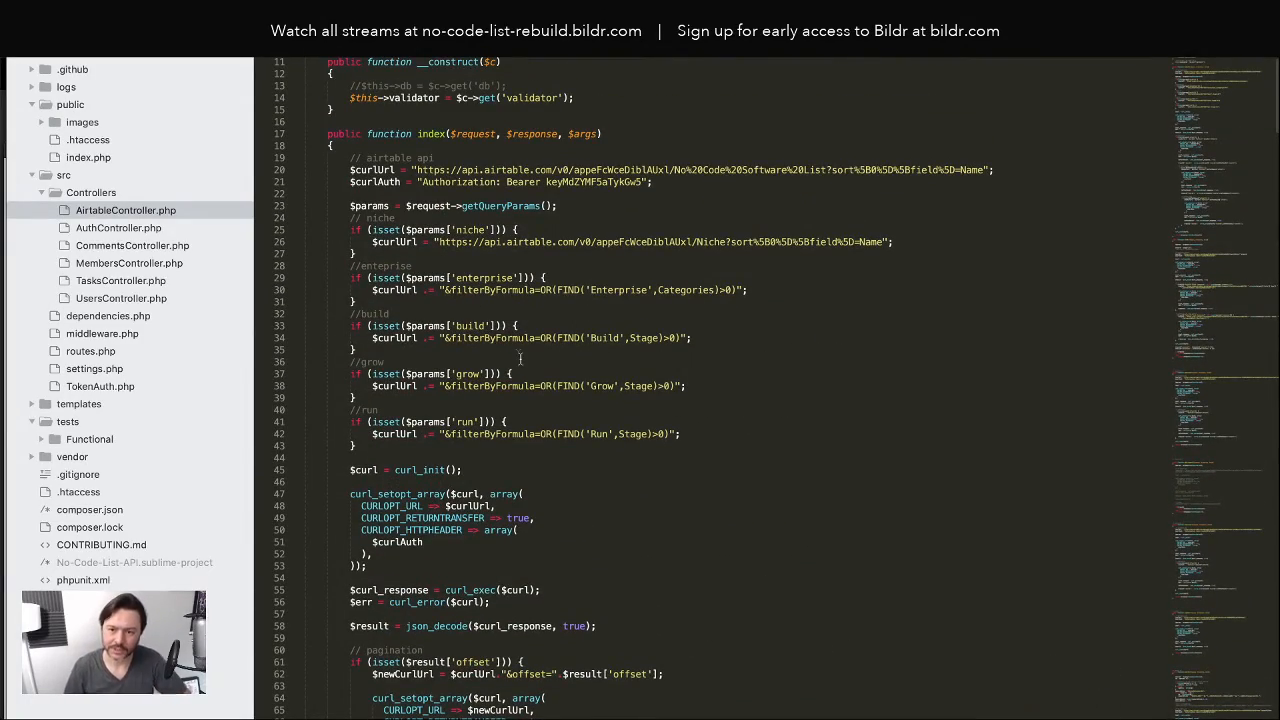
scroll(520, 358, down, 7)
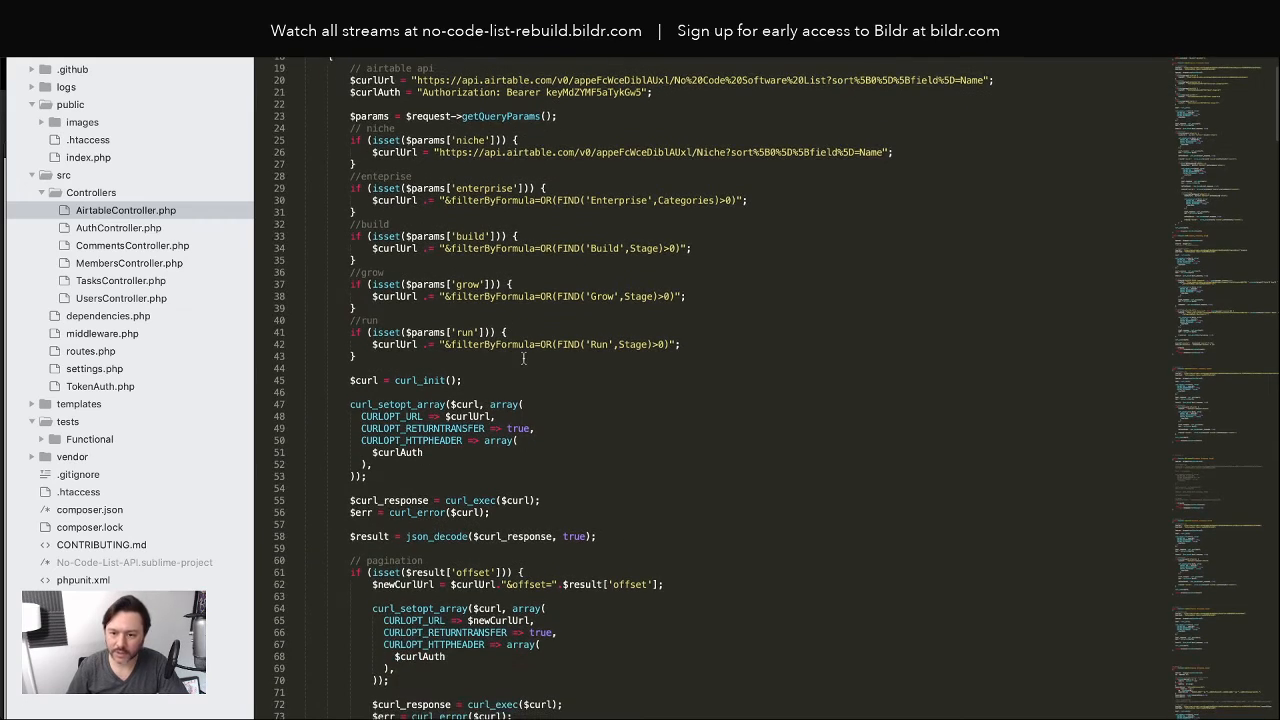
scroll(524, 358, down, 4)
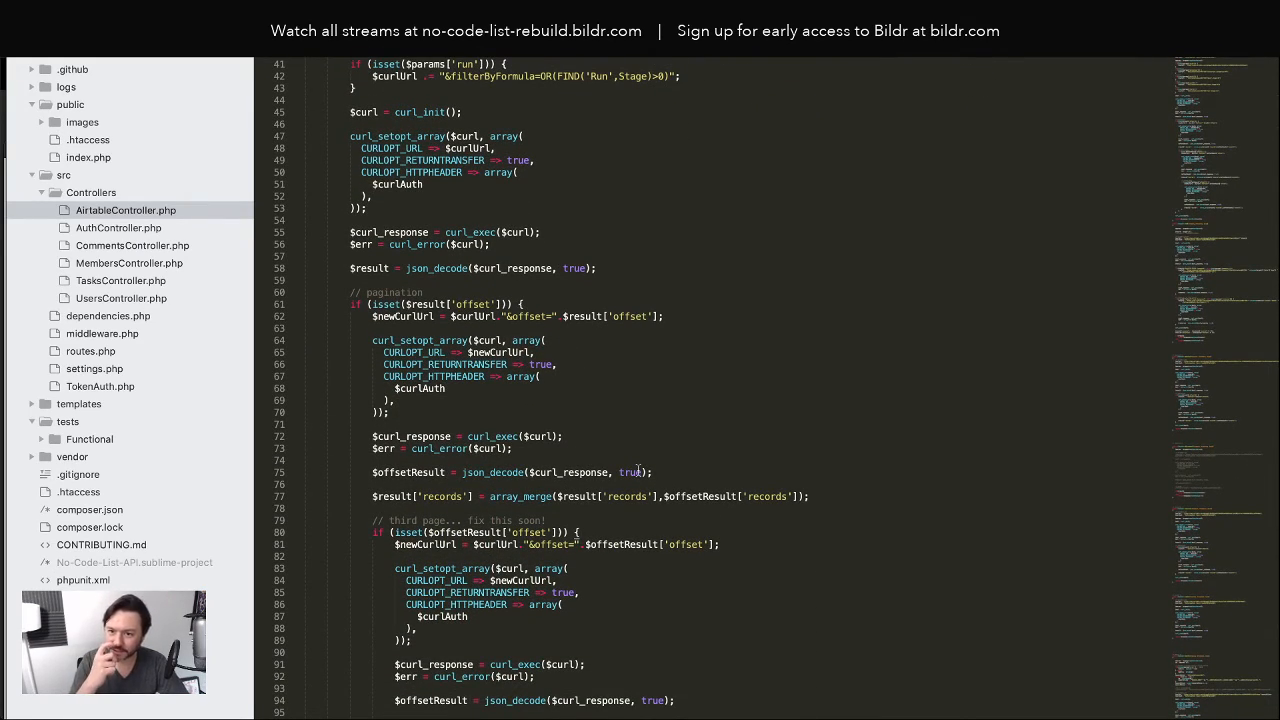
scroll(638, 471, down, 20)
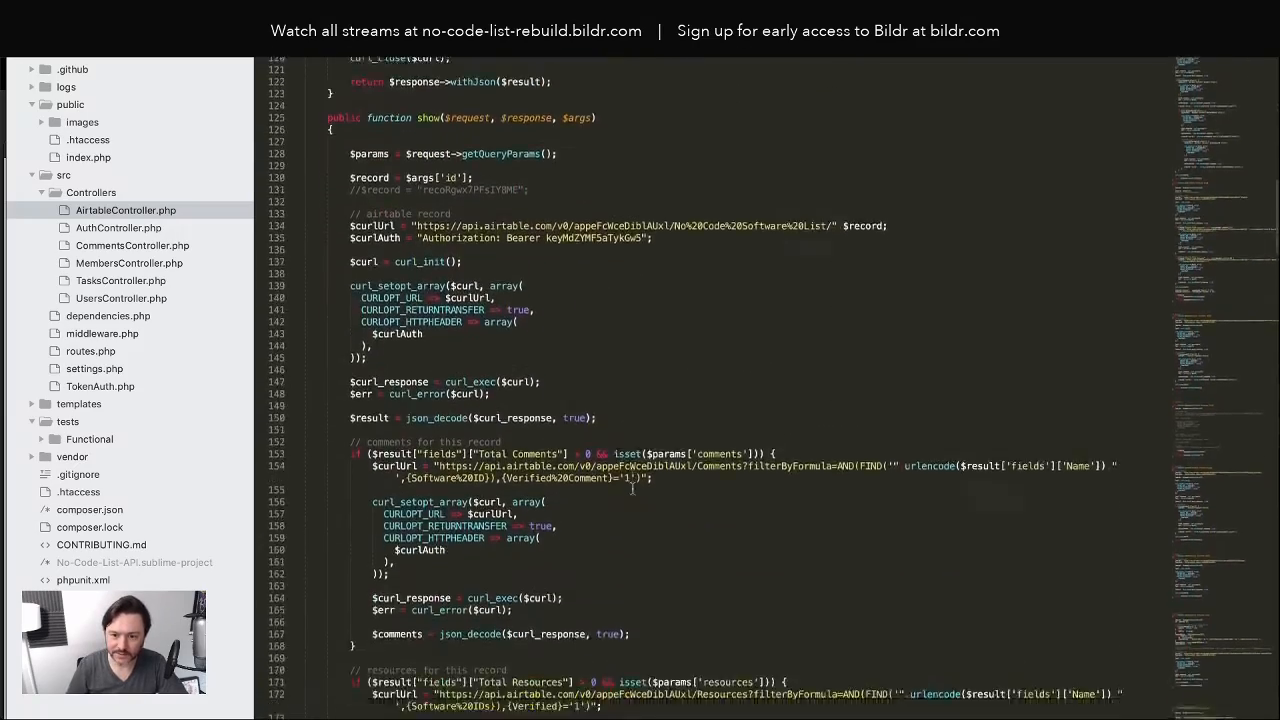
scroll(632, 486, down, 14)
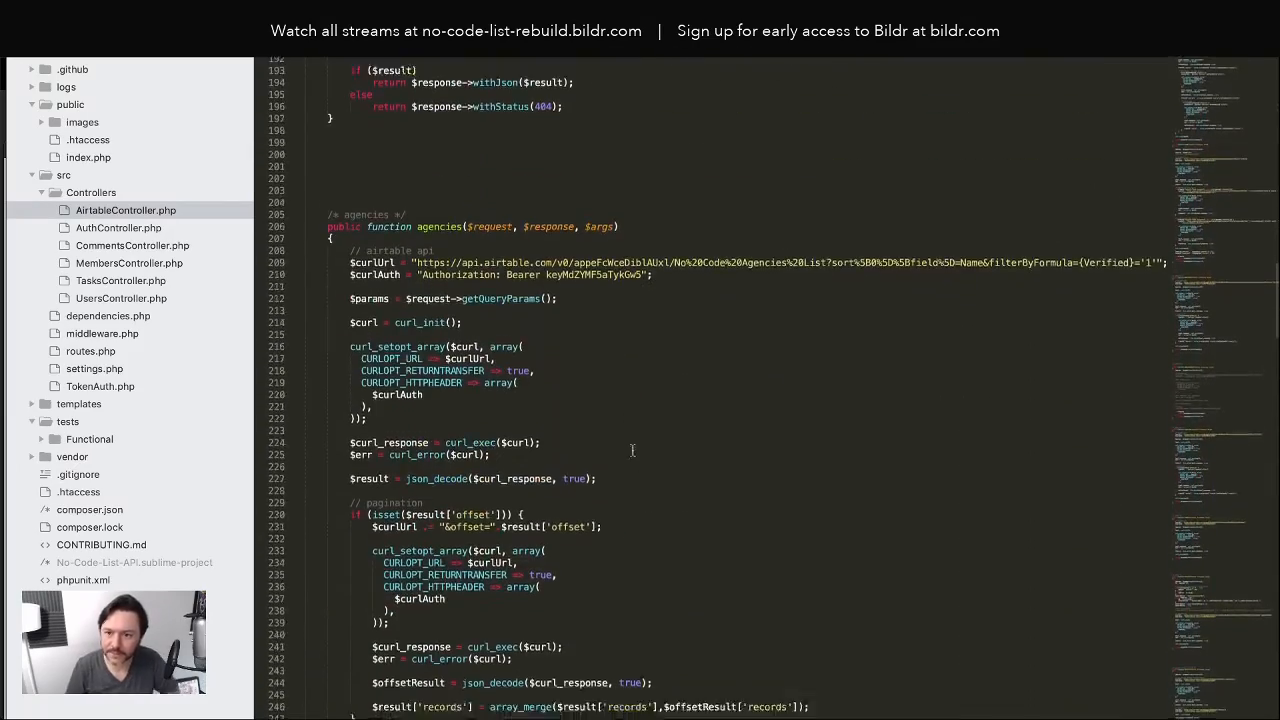
scroll(760, 260, up, 1)
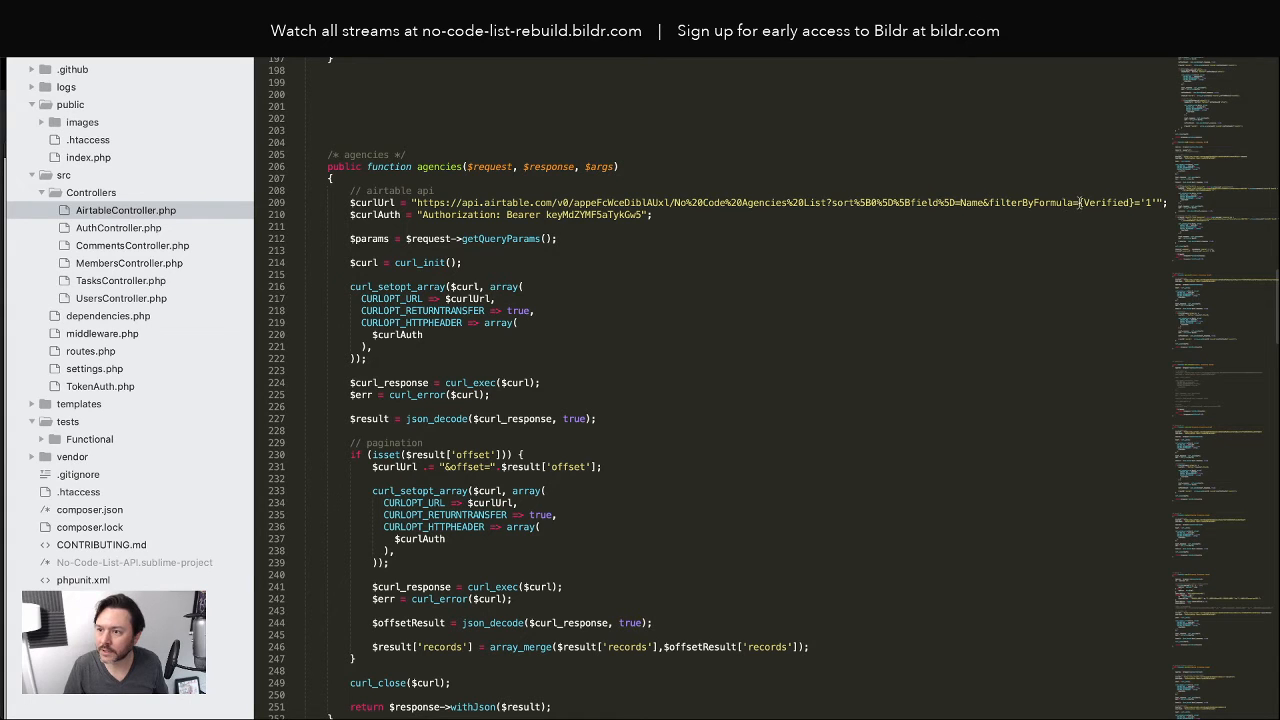
drag(1079, 202, 1150, 202)
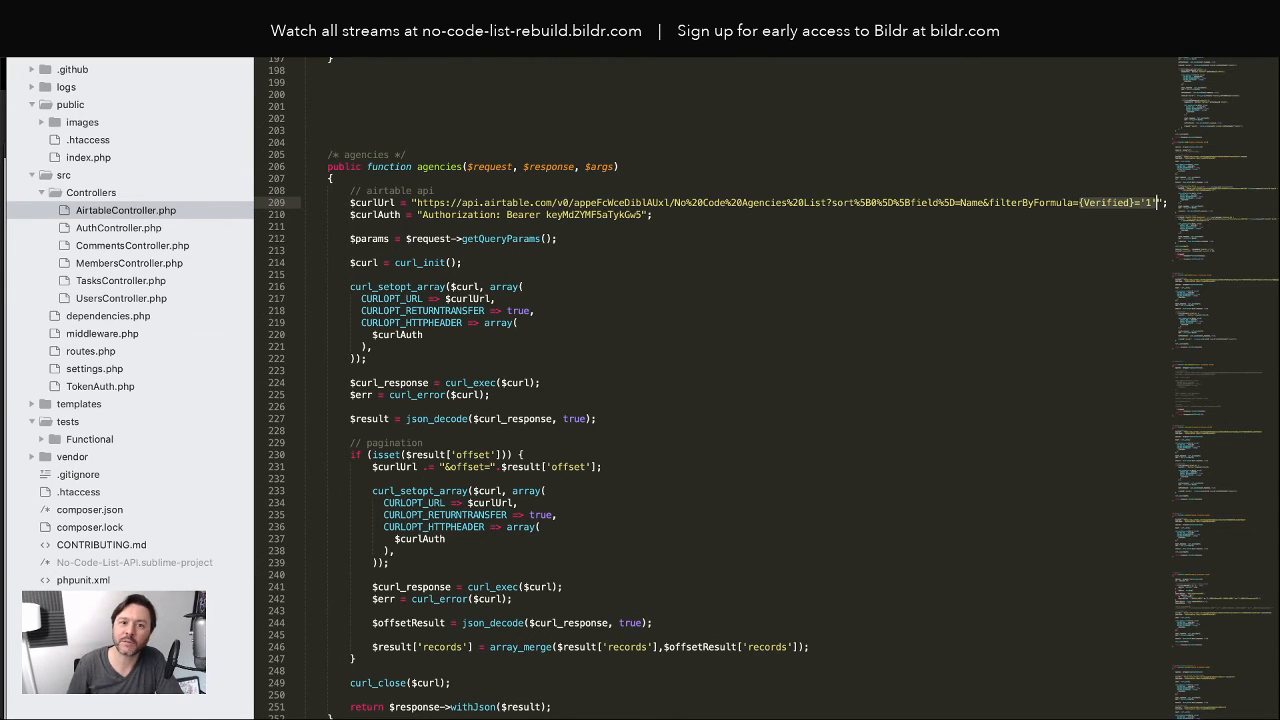
Switch back to Bildr and set the Filter By Formula of the Airtable table data action to {Verified}='1'
key(super+grave)
key(super+grave)
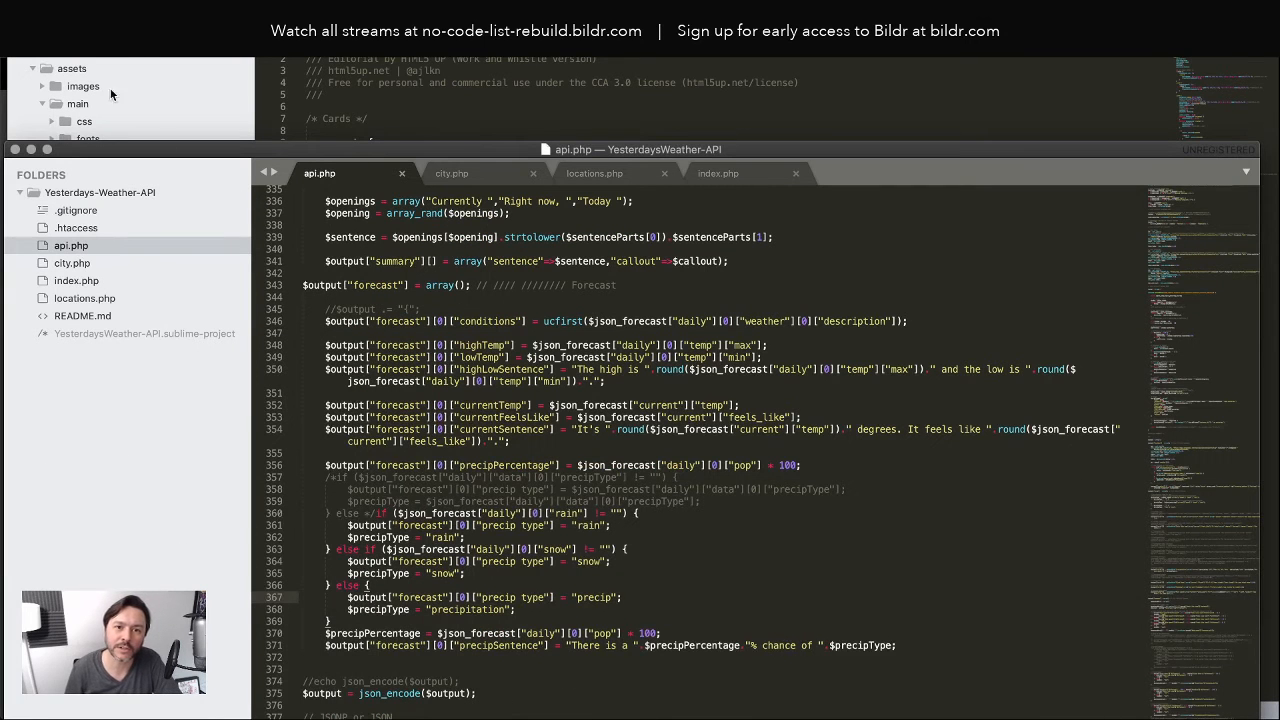
key(super+Tab)
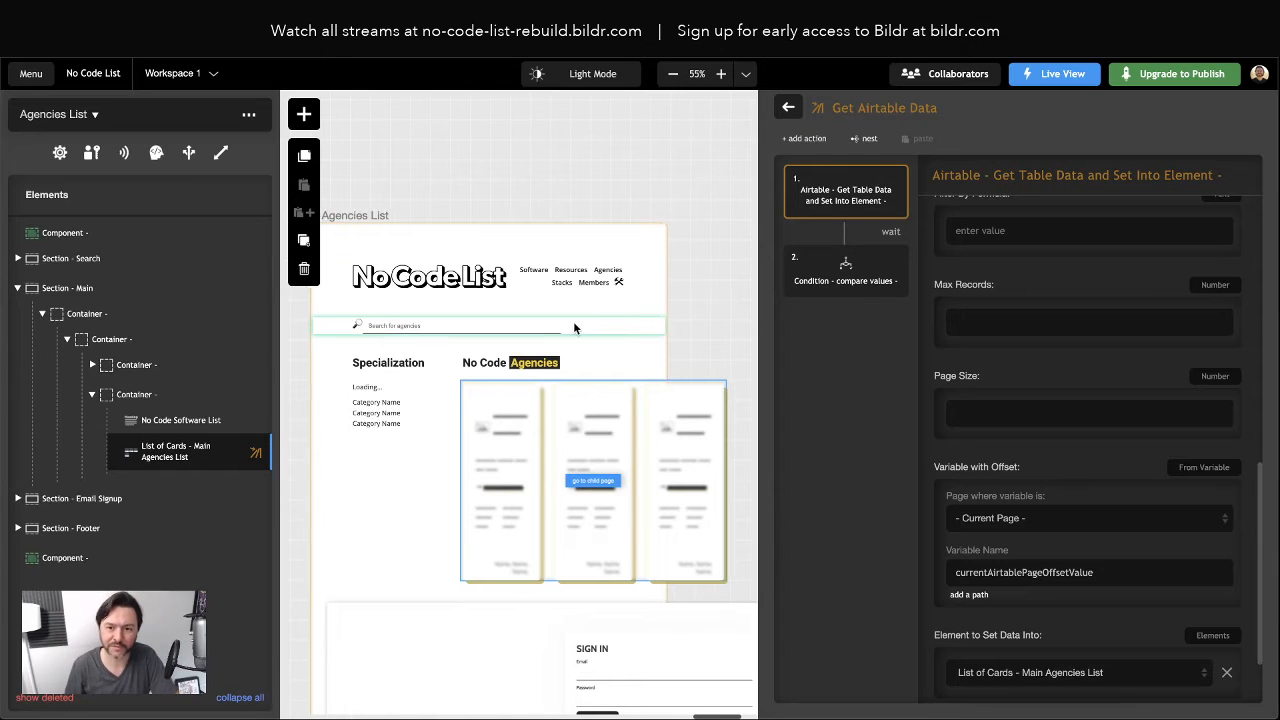
click(846, 197)
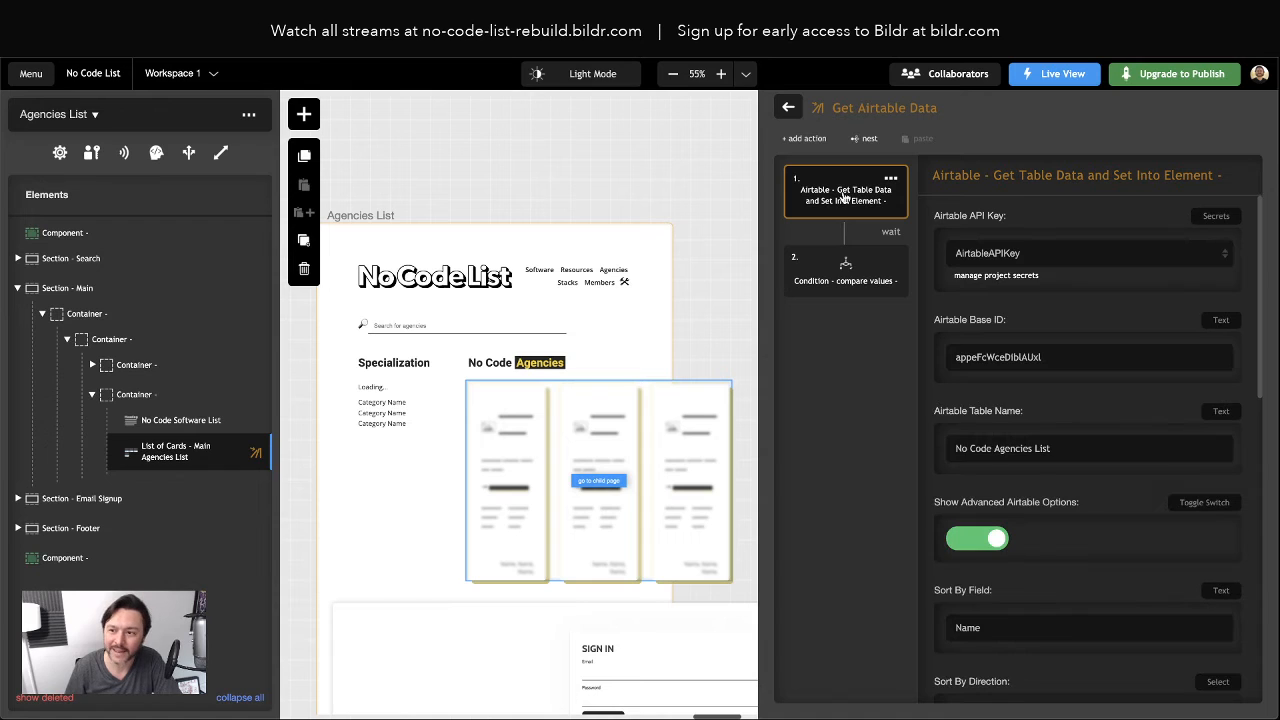
scroll(1053, 575, down, 1)
scroll(1053, 575, down, 3)
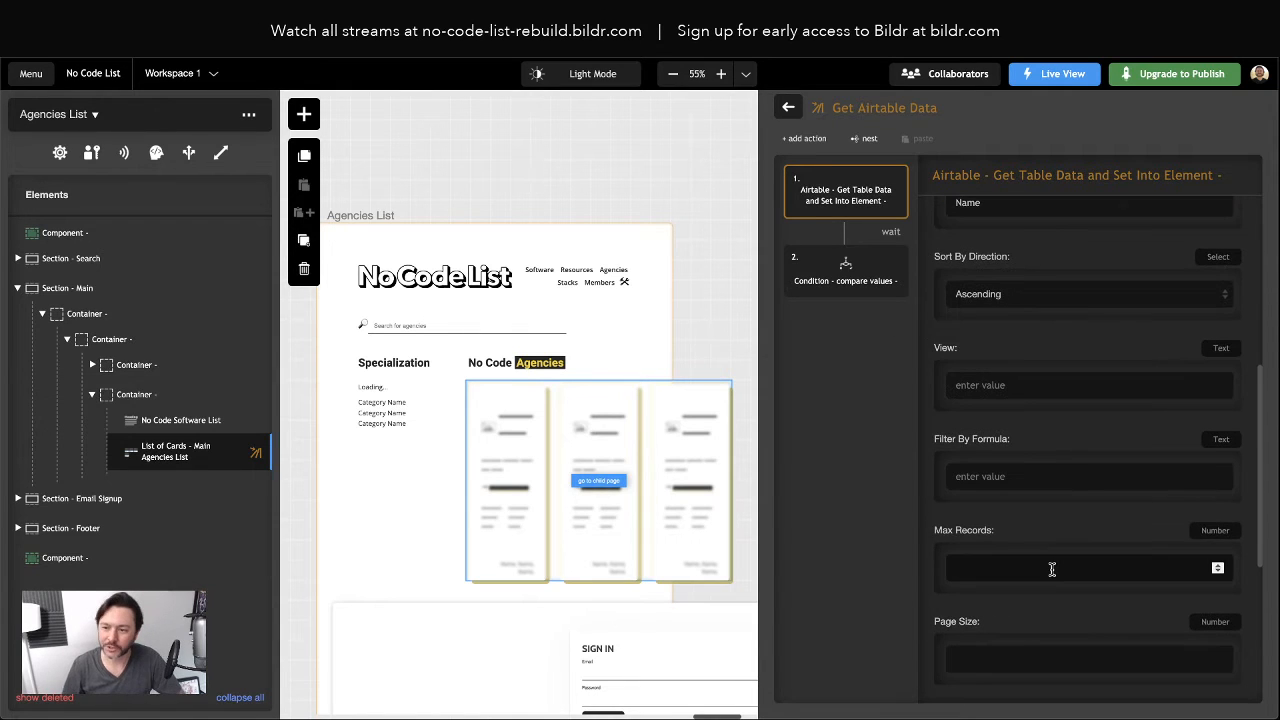
click(993, 478)
text({Verified}='1')
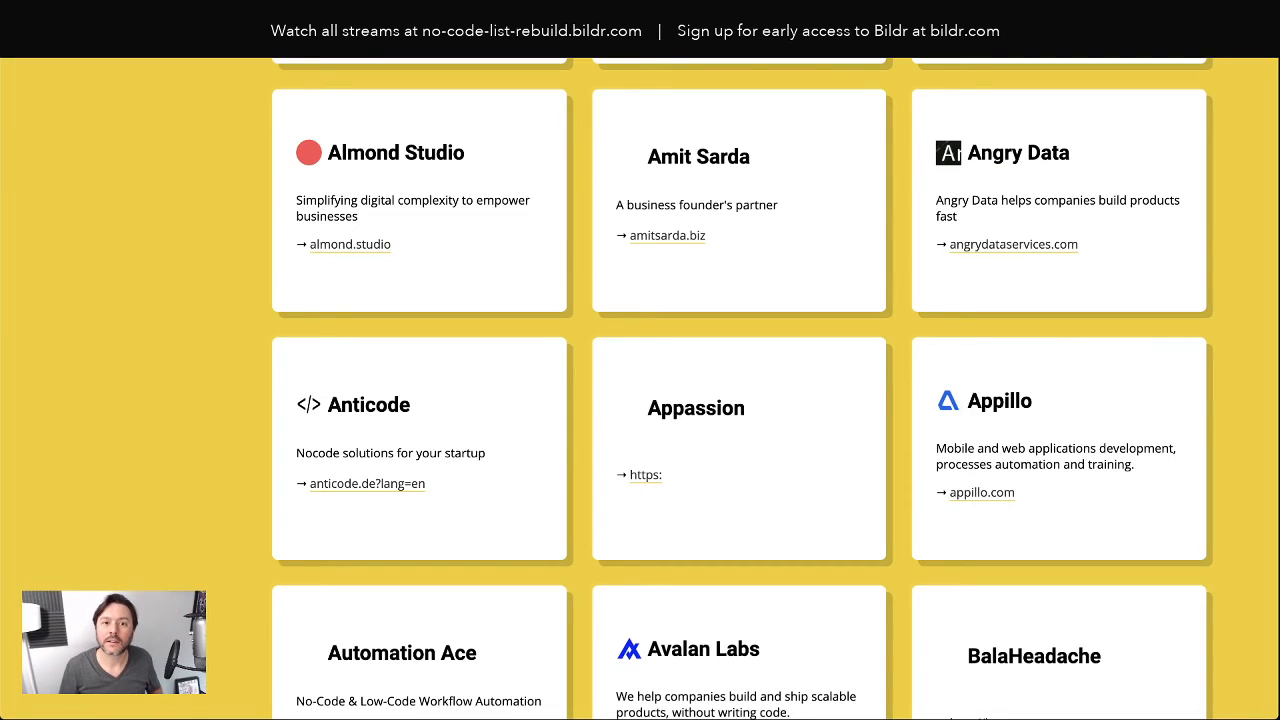
Reload the live agencies page and examine the agency cards for blank or incomplete records
key(ctrl+r)
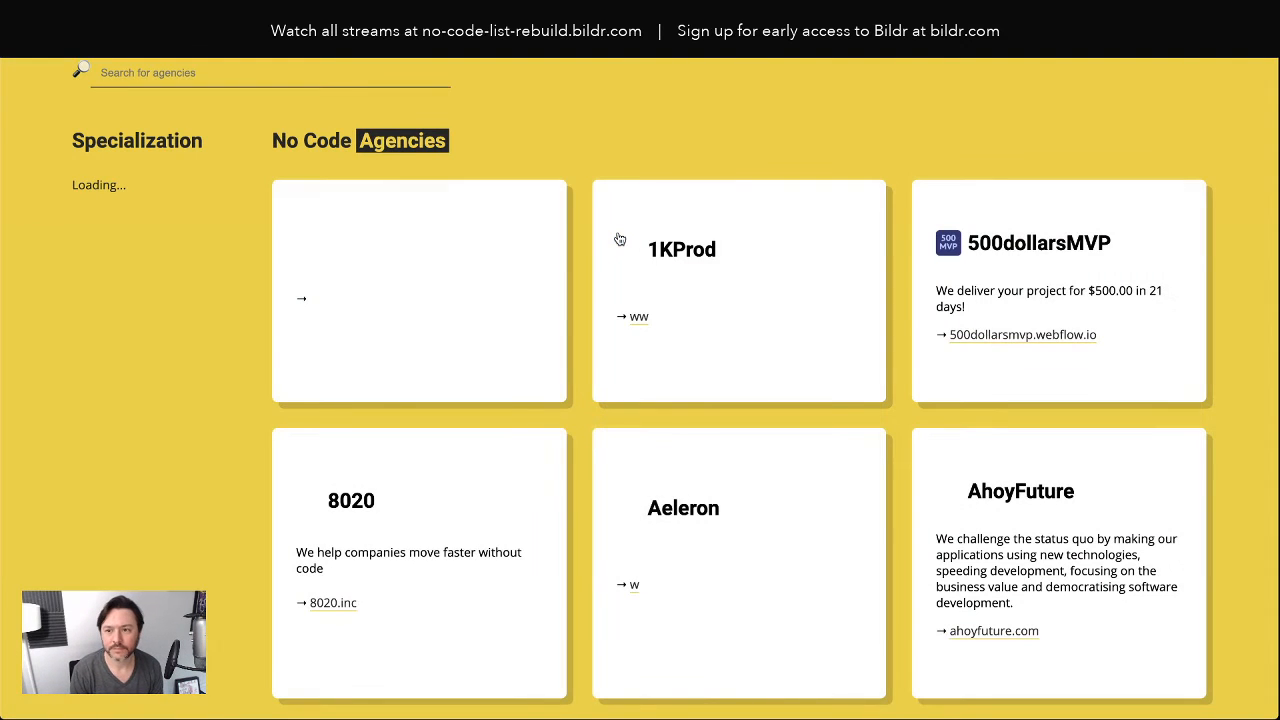
scroll(586, 234, down, 3)
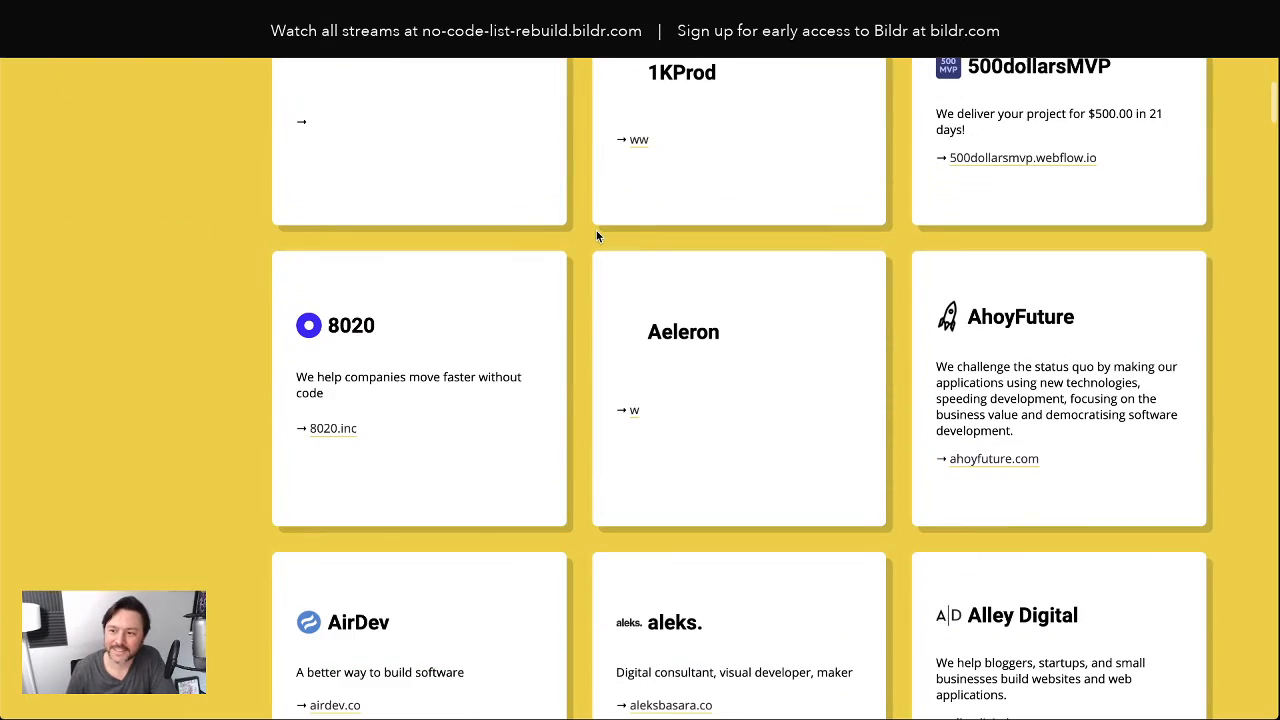
scroll(704, 350, down, 3)
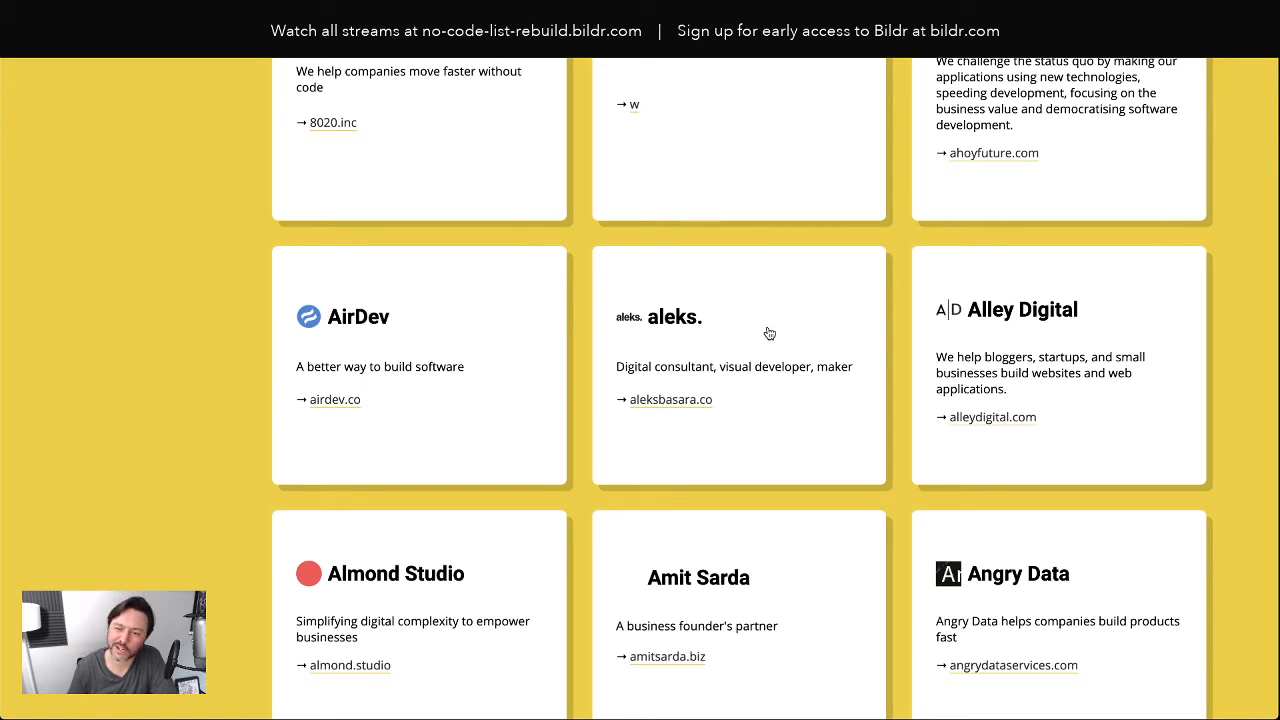
scroll(769, 333, up, 1)
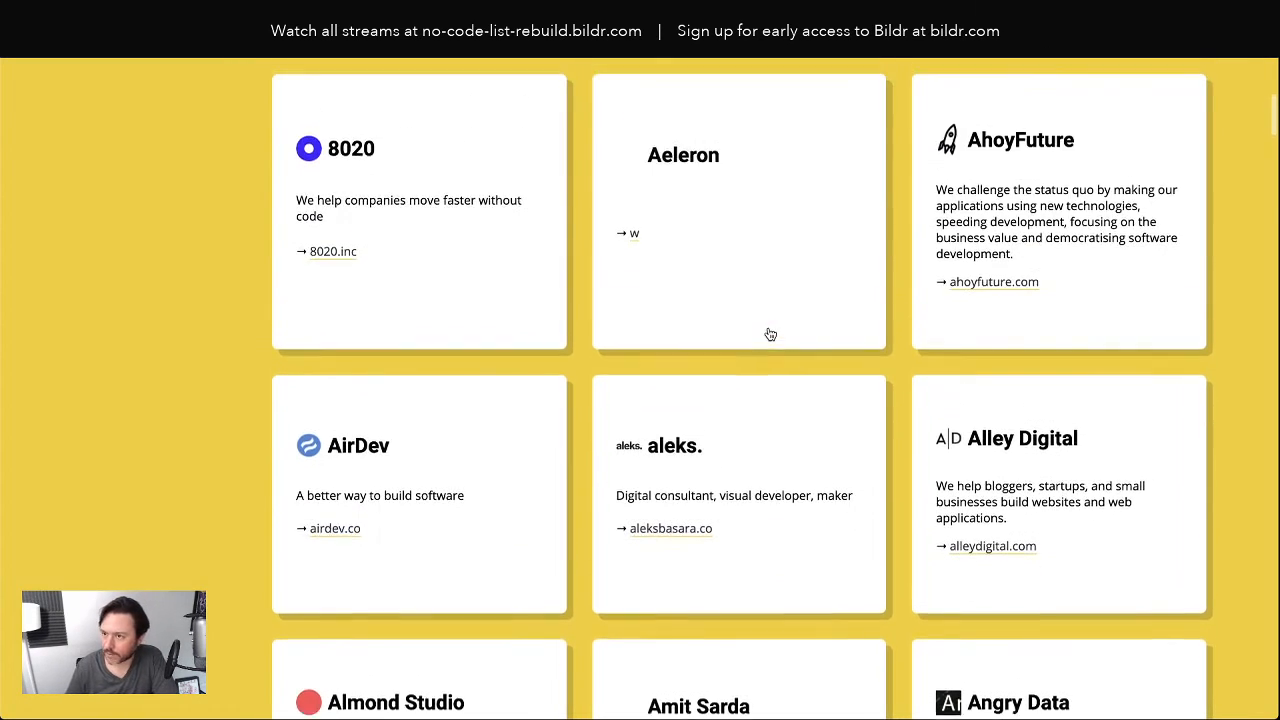
scroll(449, 294, up, 1)
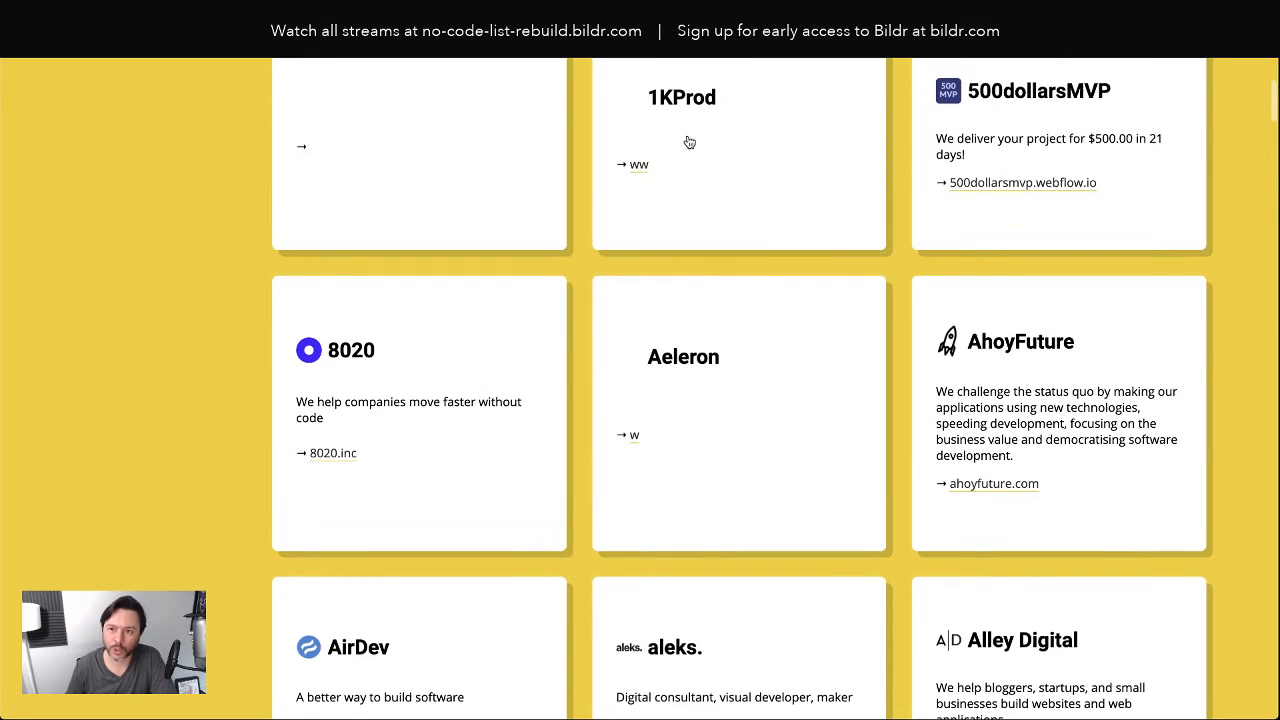
scroll(705, 403, down, 2)
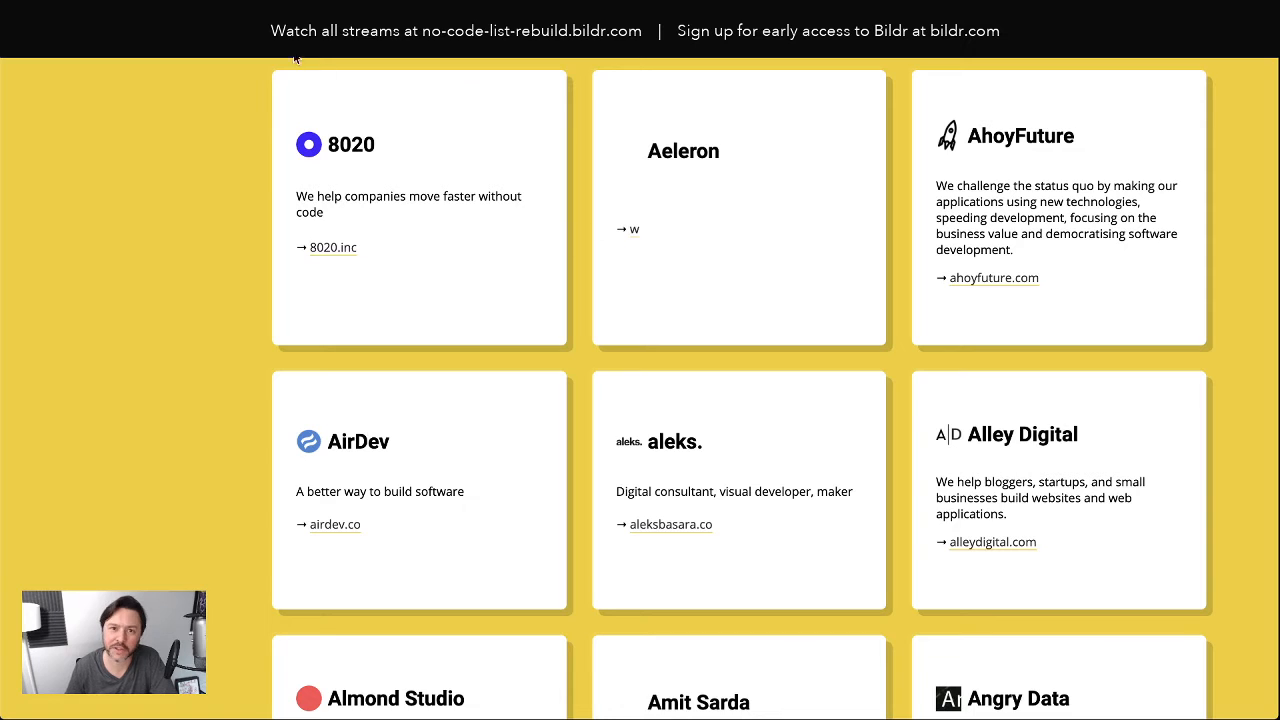
Return to the Bildr editor and open the Card - Agencies page for editing
key(ctrl+Tab)
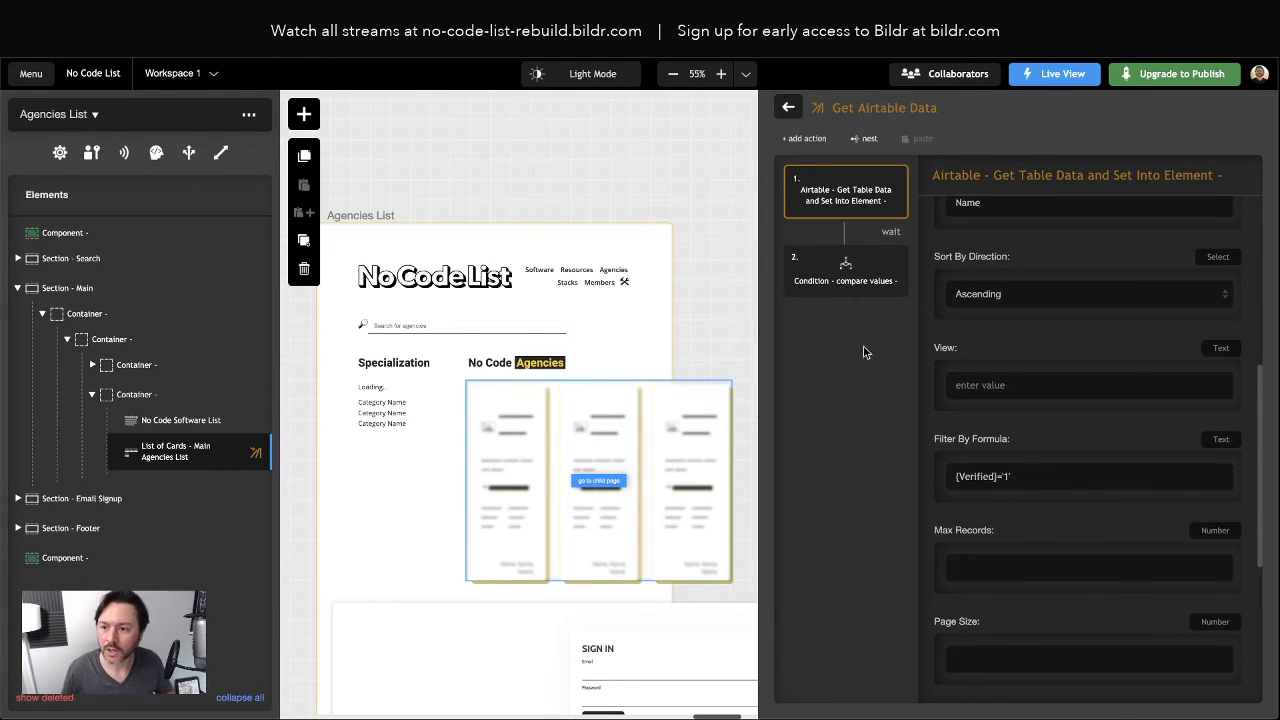
scroll(526, 437, right, 4)
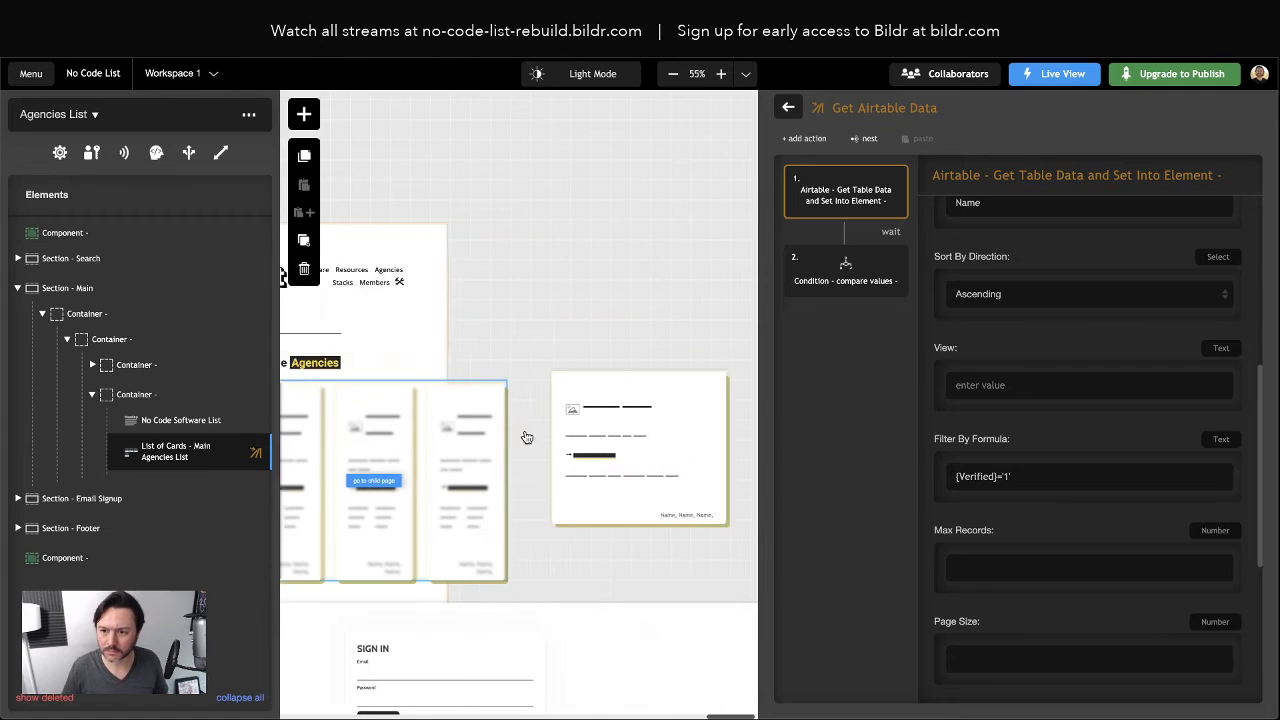
click(511, 399)
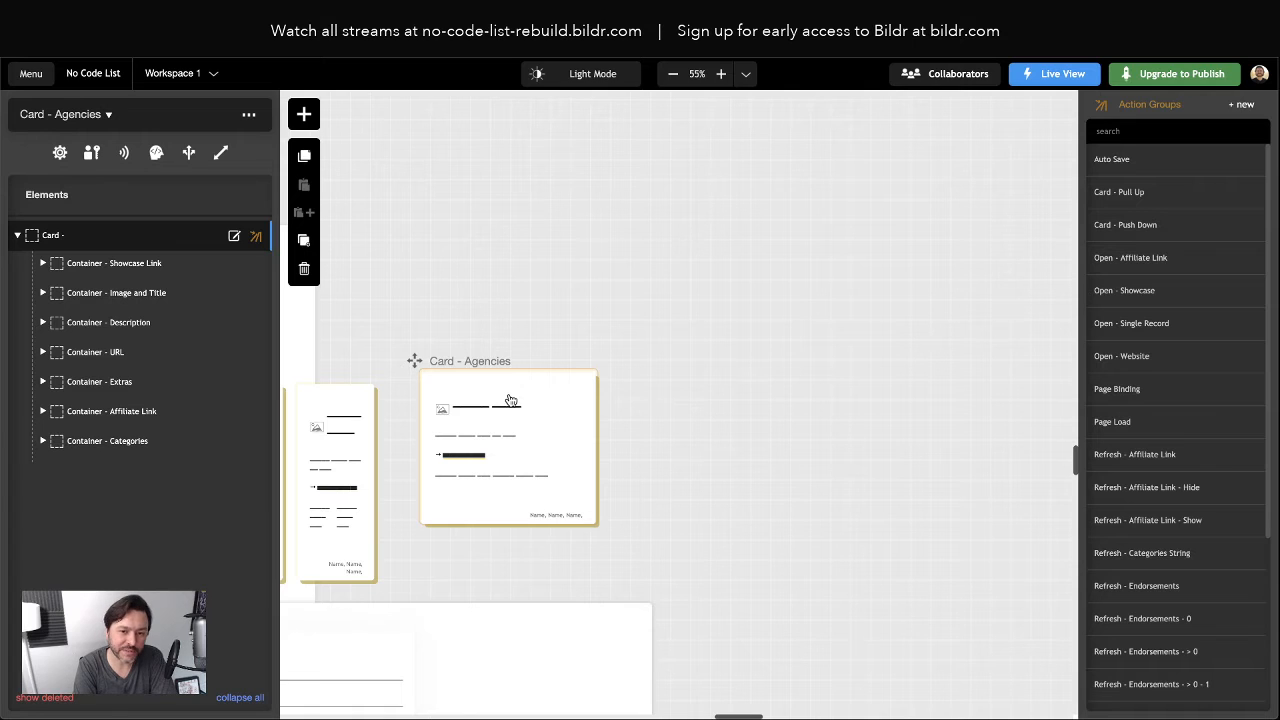
Compare the agency card's Image and Title, Description and URL containers with the agency cards on the live page
scroll(483, 391, right, 1)
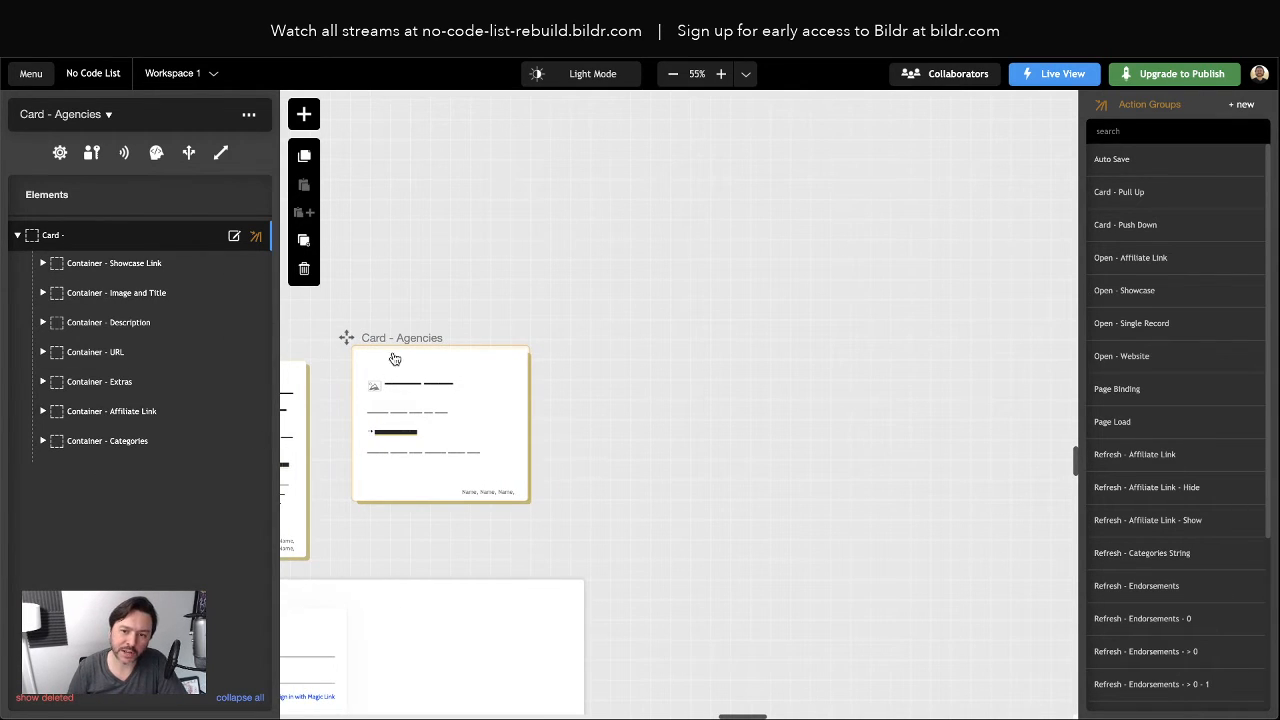
scroll(557, 360, left, 2)
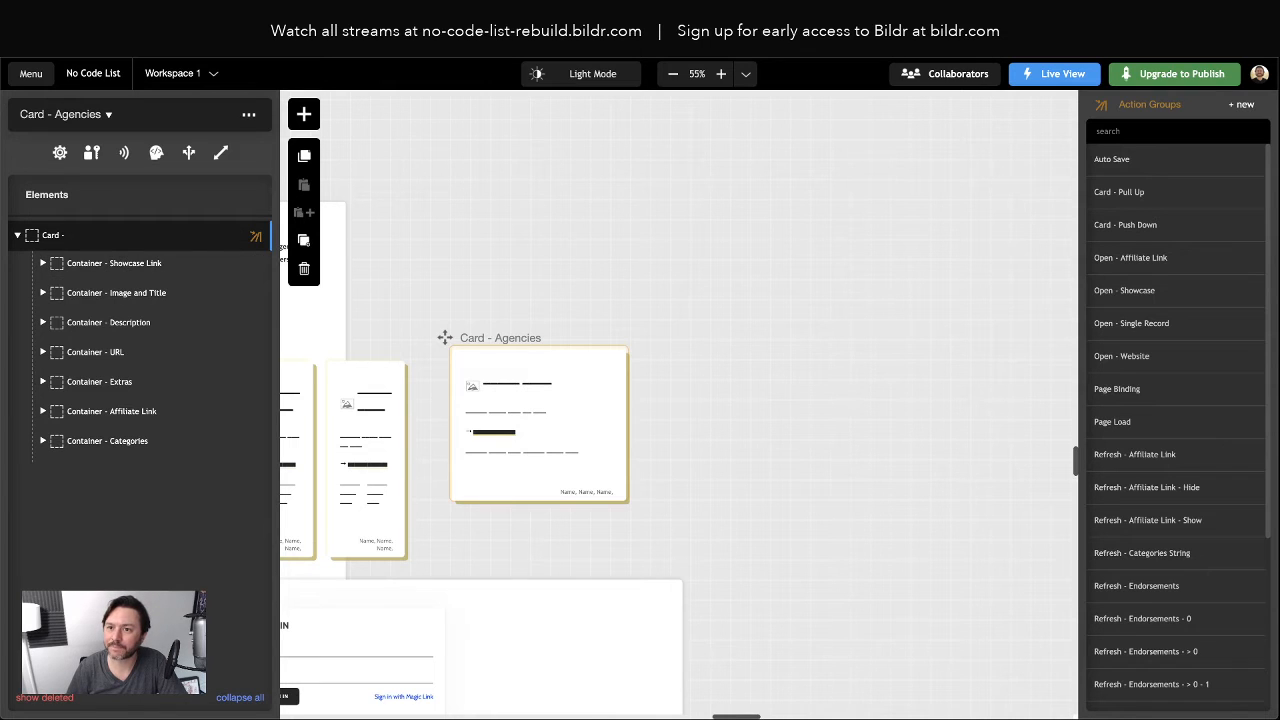
key(ctrl+Tab)
scroll(483, 205, up, 1)
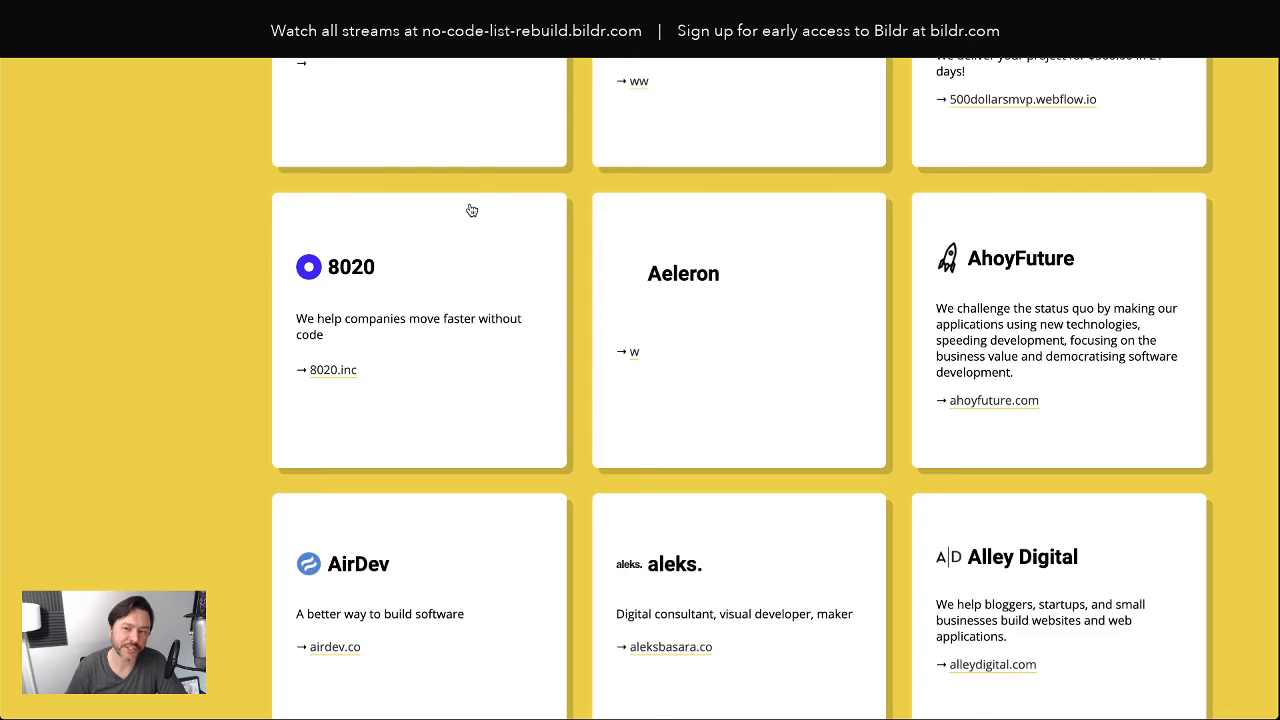
key(ctrl+shift+Tab)
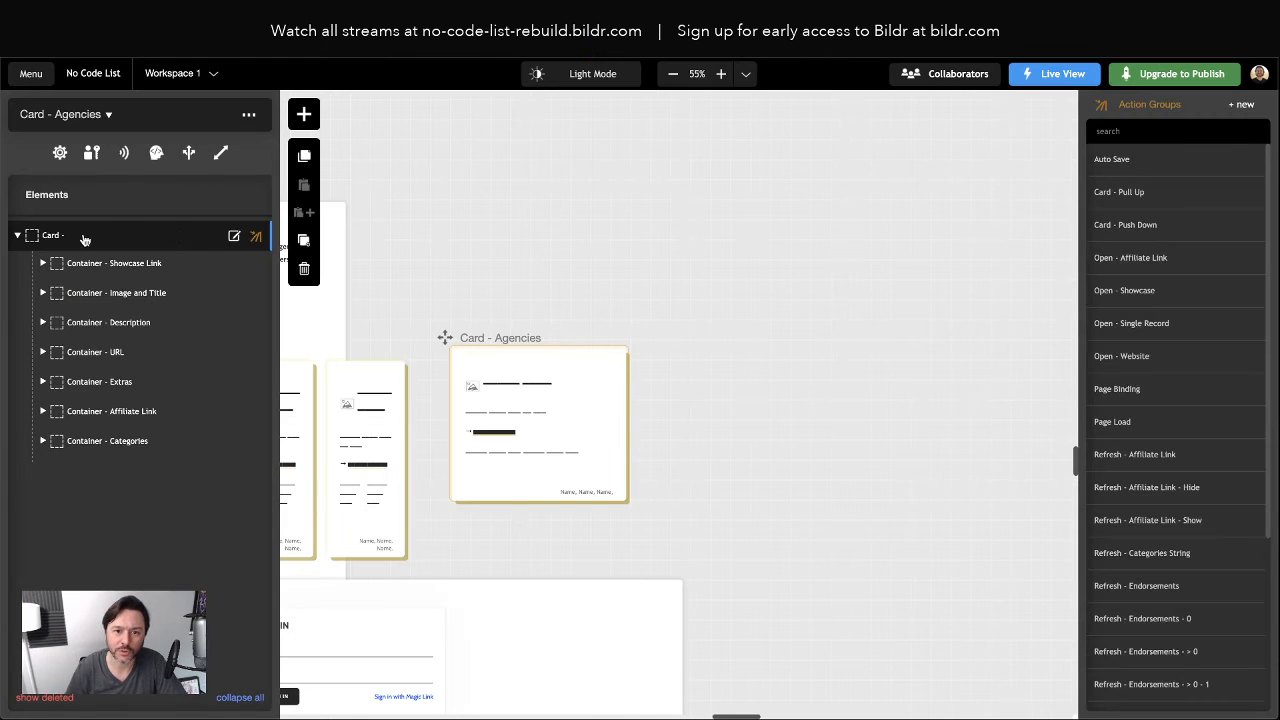
click(105, 296)
click(105, 320)
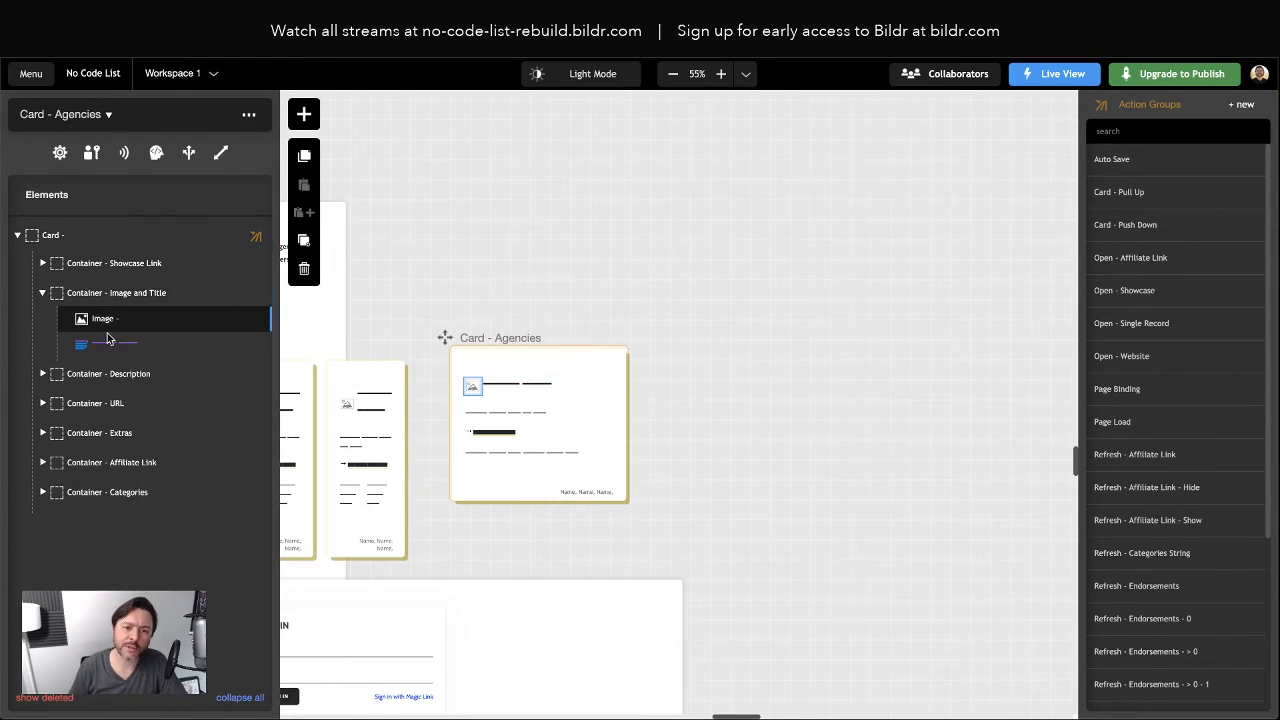
click(108, 343)
key(ctrl+Tab)
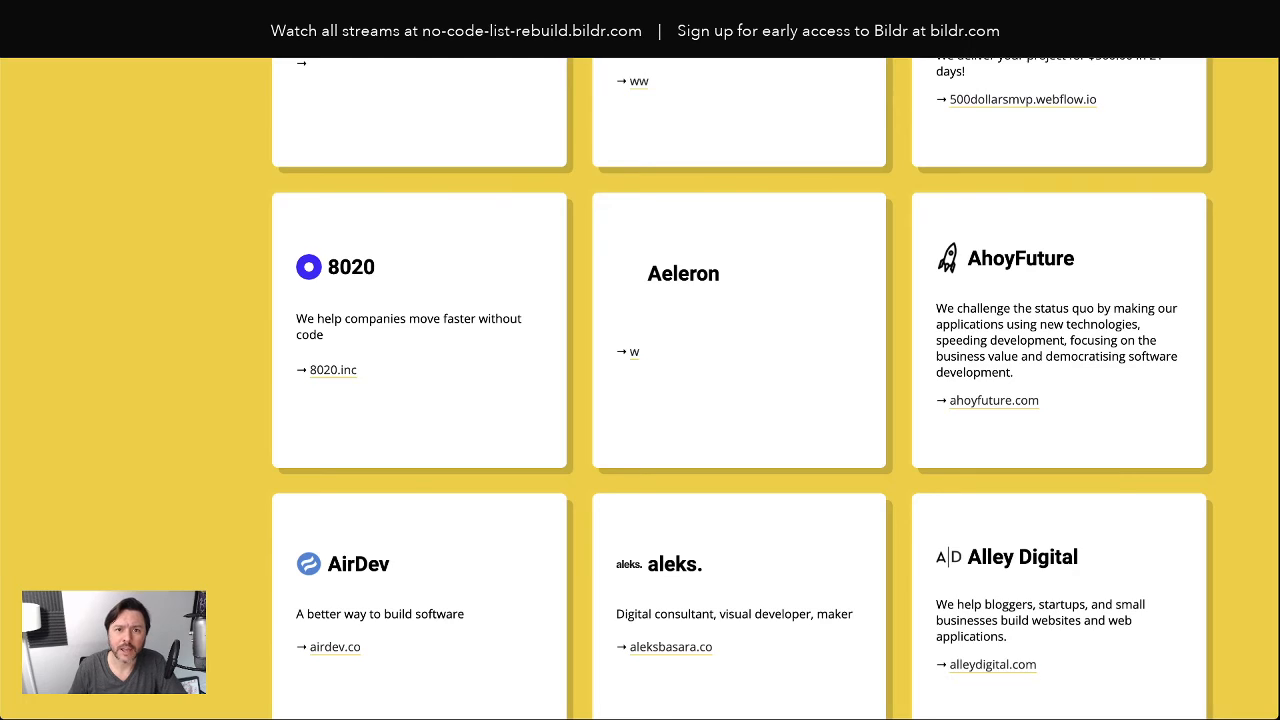
key(alt+Tab)
click(42, 373)
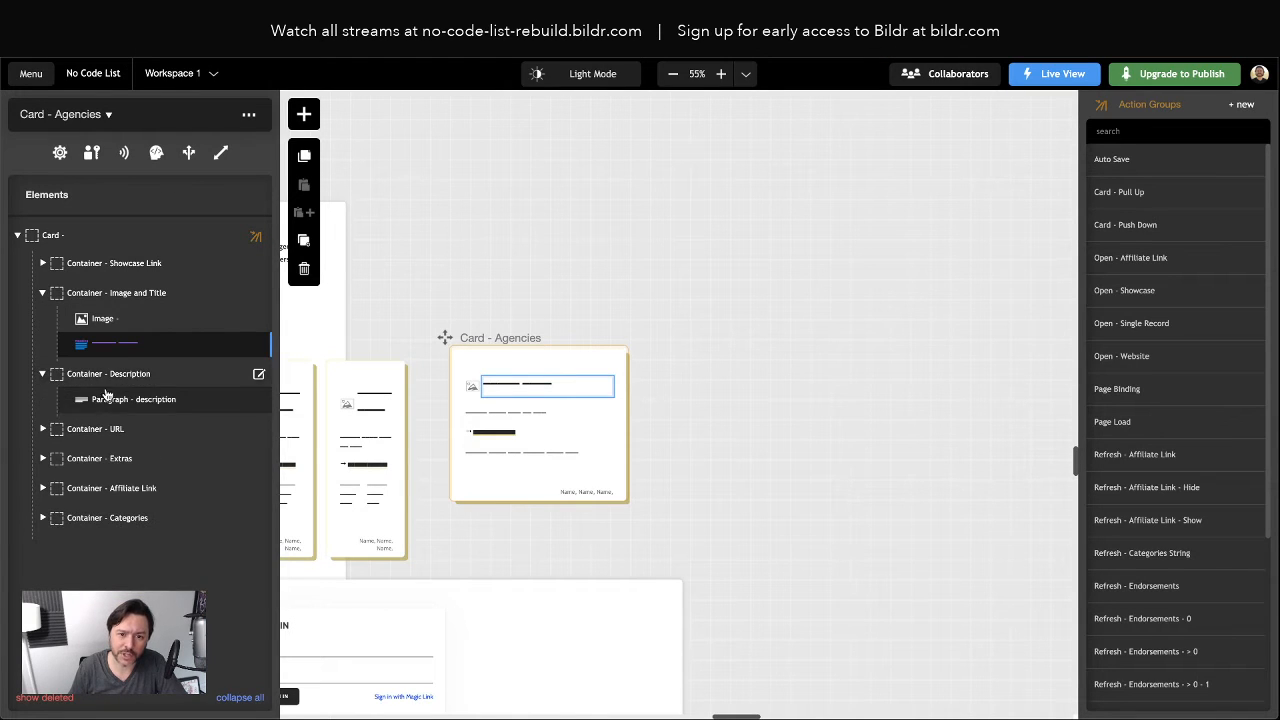
key(alt+Tab)
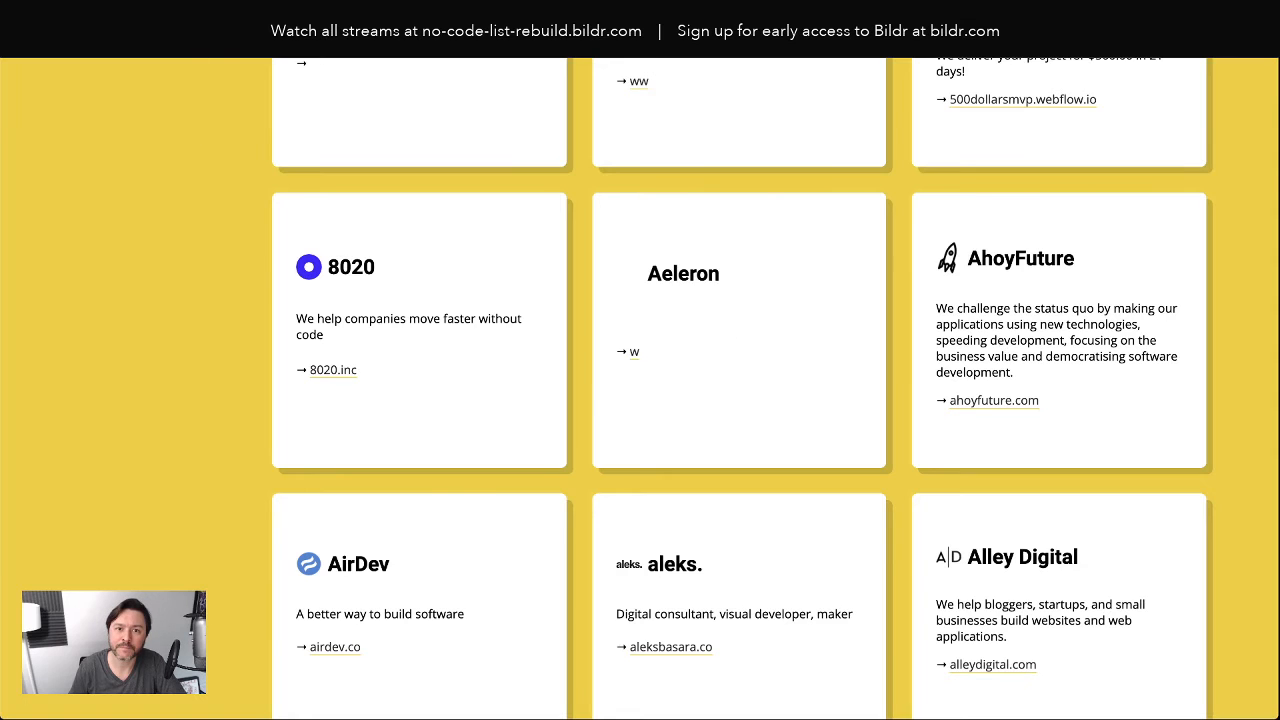
key(alt+Tab)
click(43, 429)
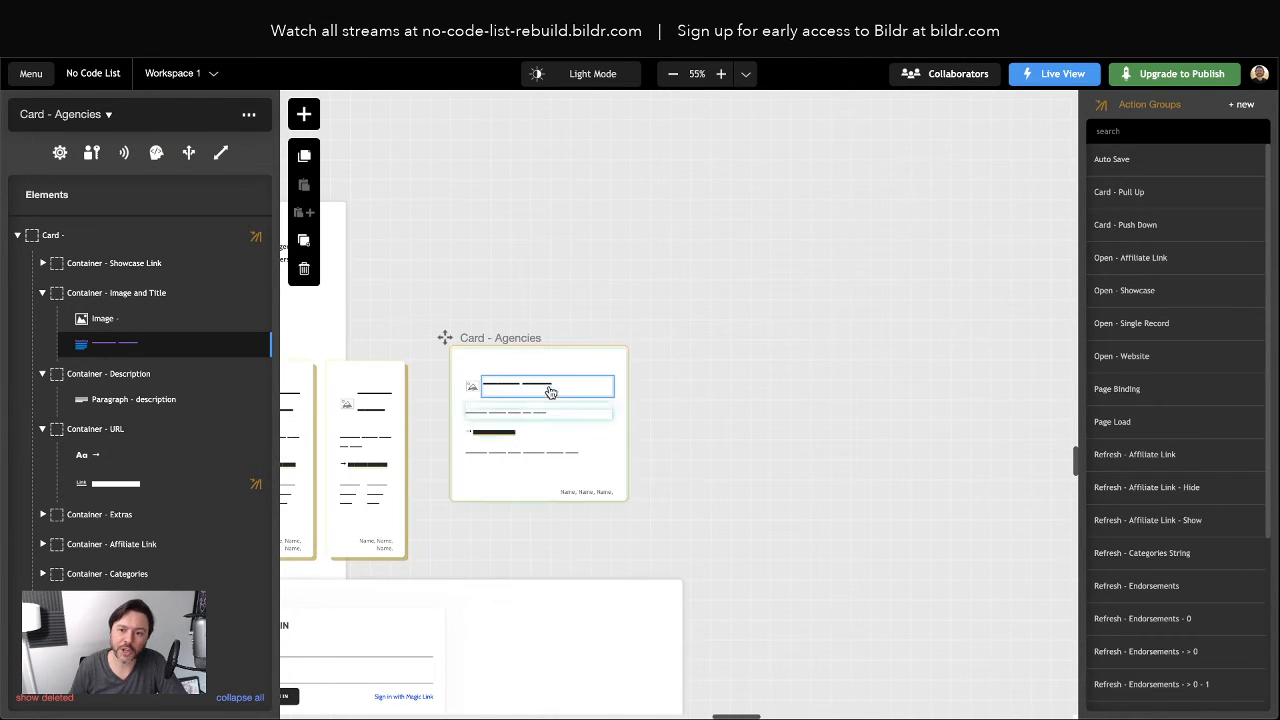
key(alt+Tab)
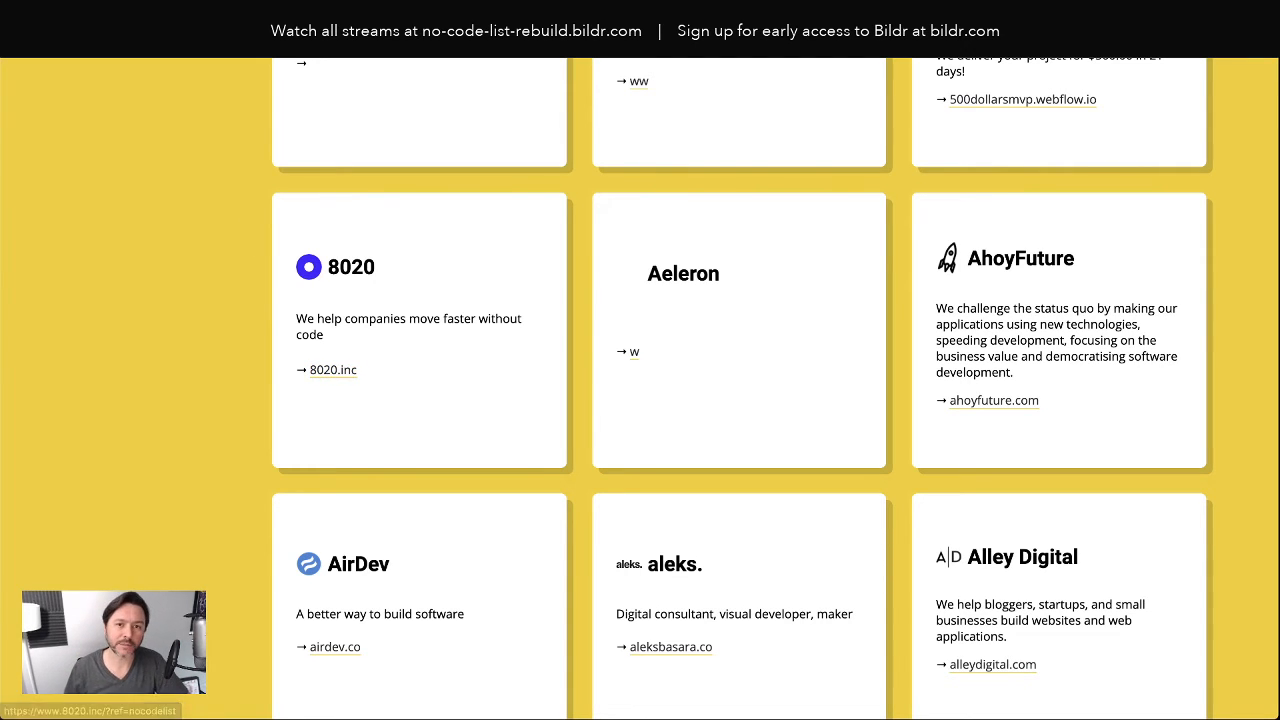
key(alt+Tab)
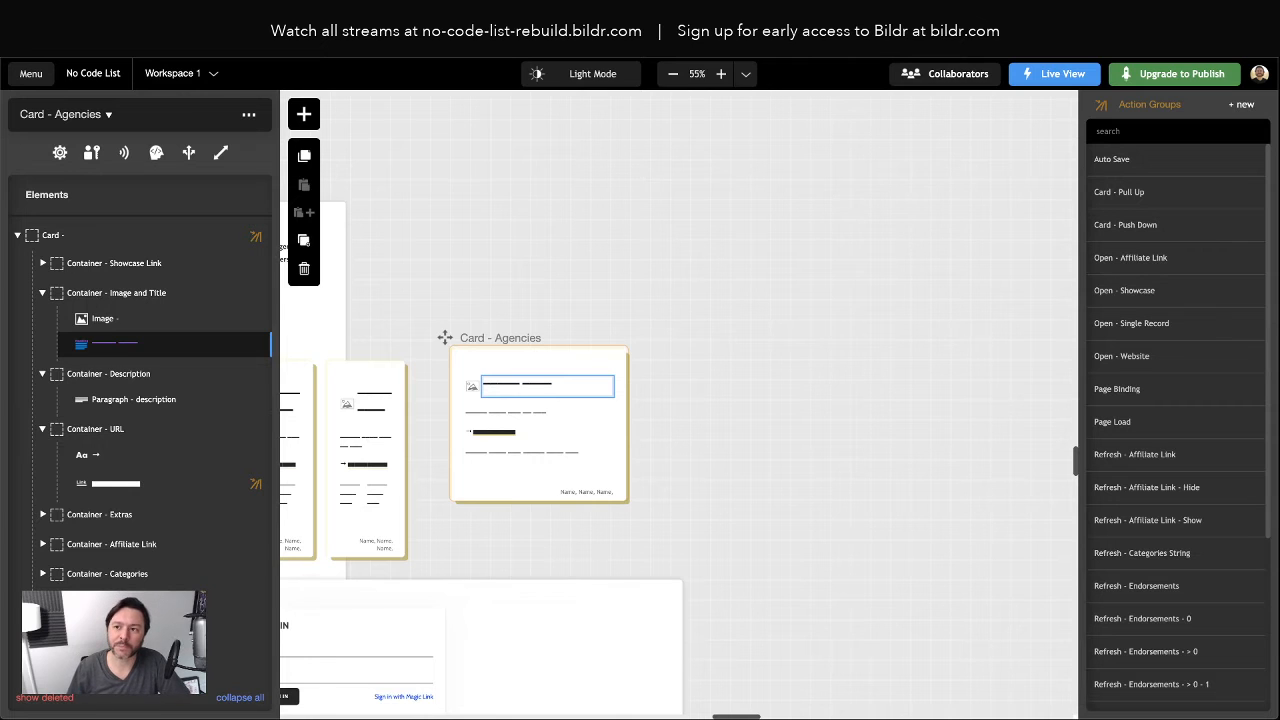
key(alt+Tab)
key(alt+Tab)
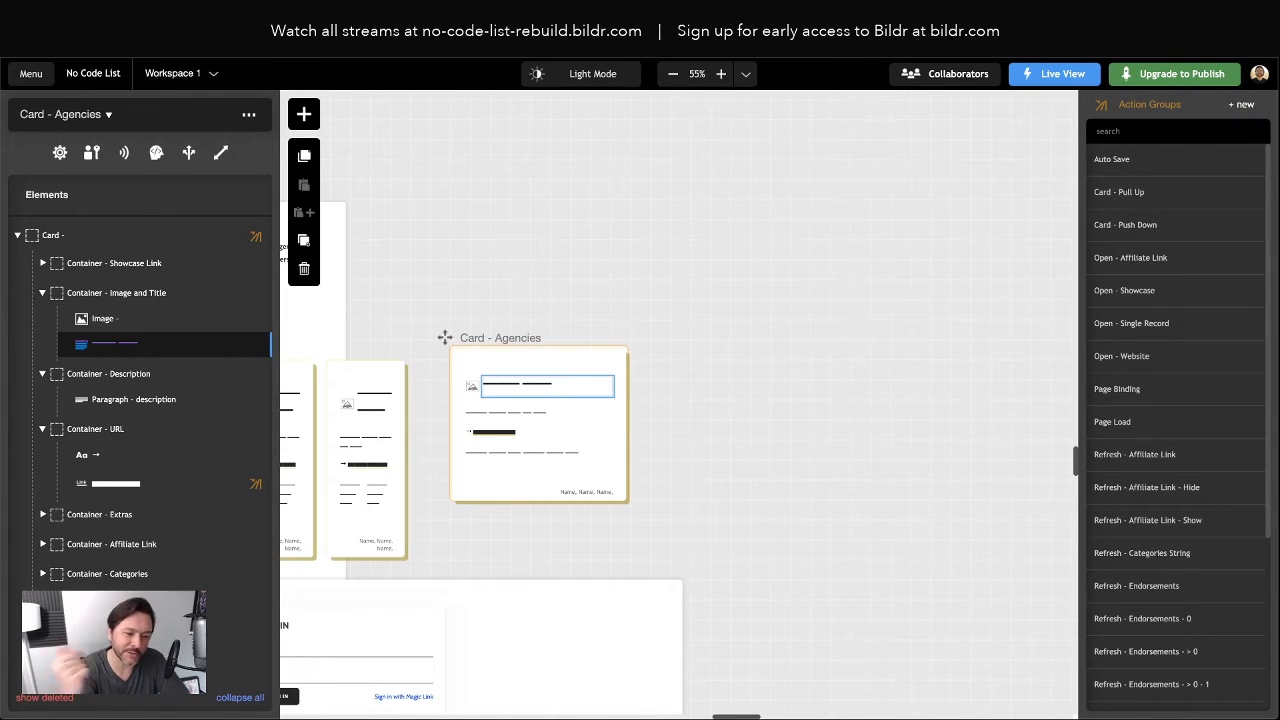
Delete the Extras and Affiliate Link containers from the Card - Agencies page
click(43, 428)
click(43, 292)
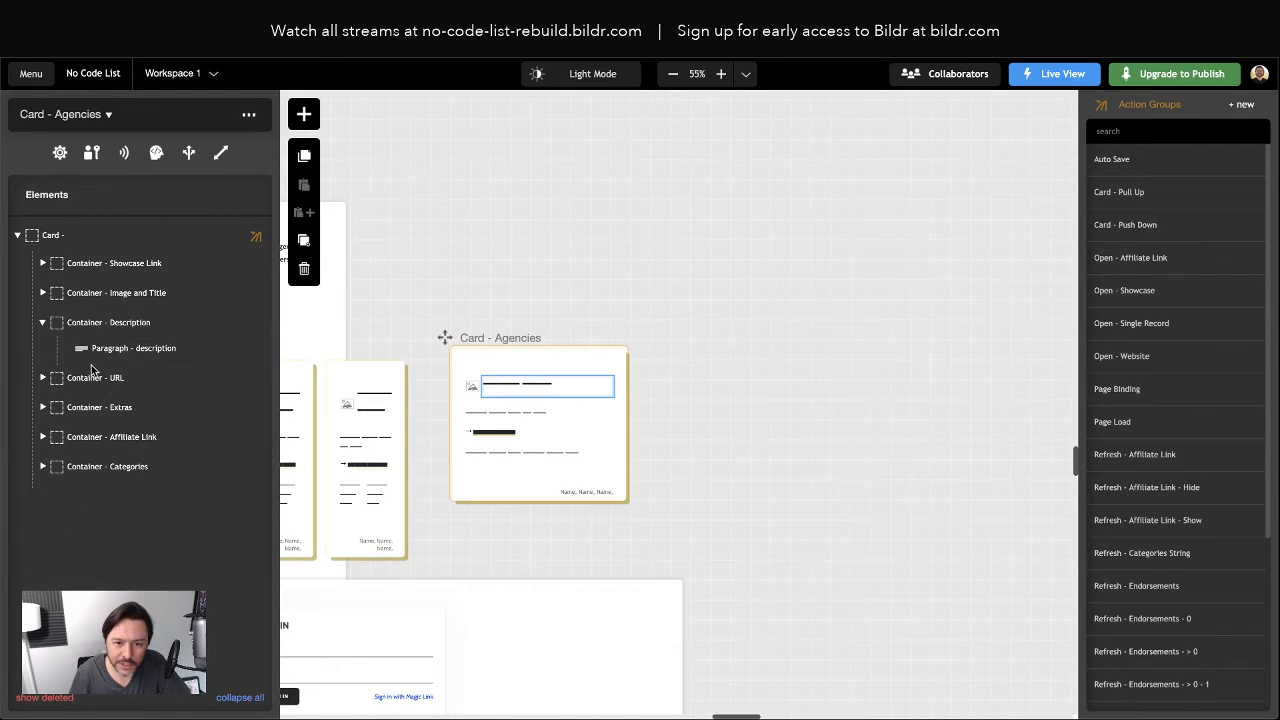
click(43, 408)
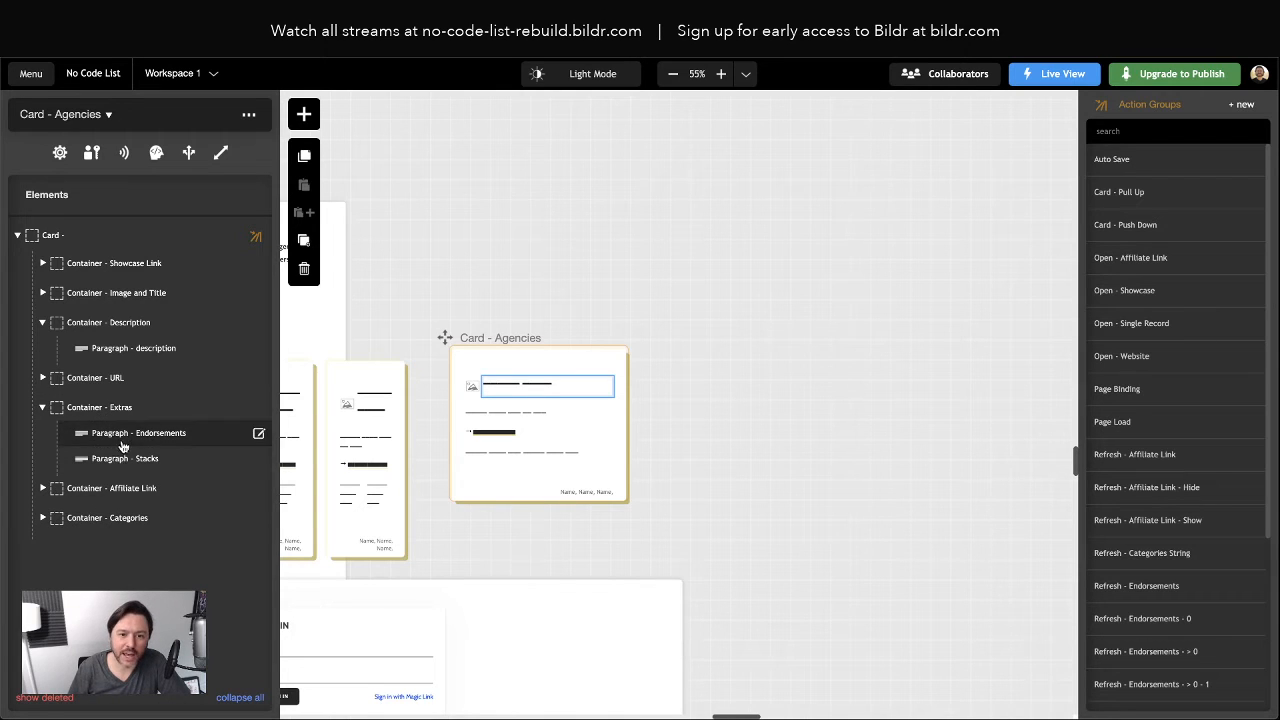
click(97, 410)
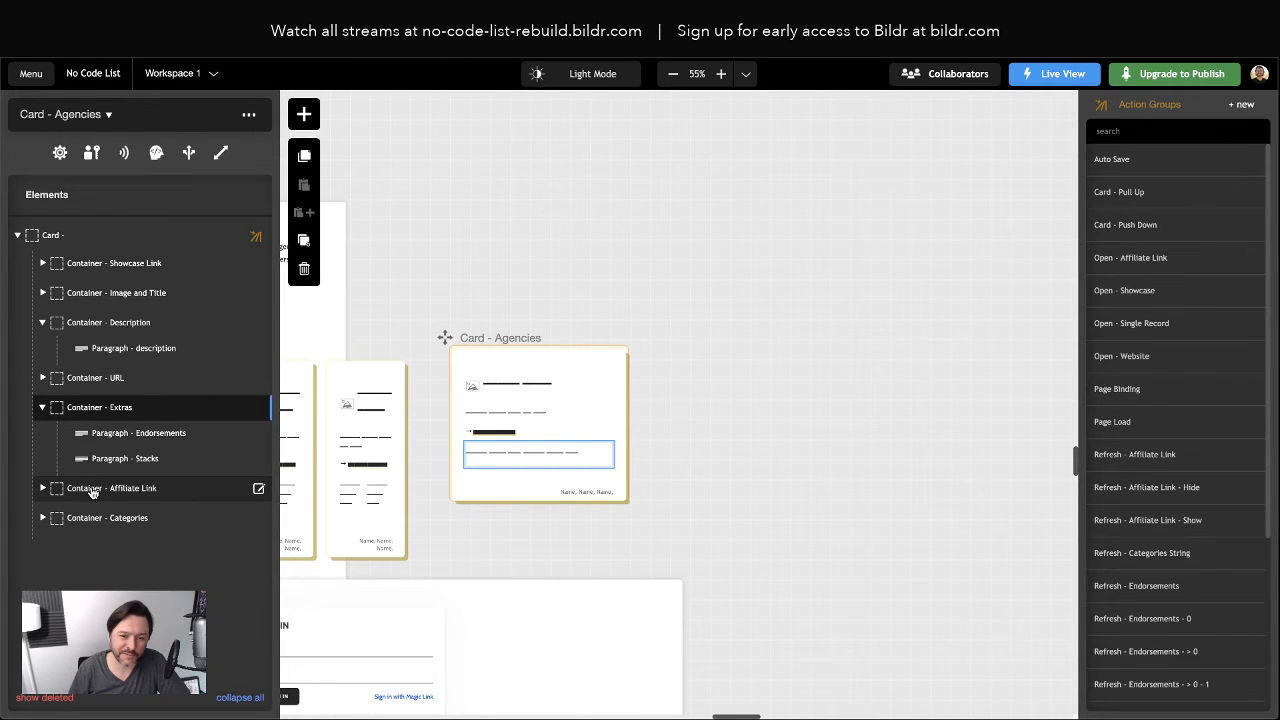
click(304, 268)
click(137, 408)
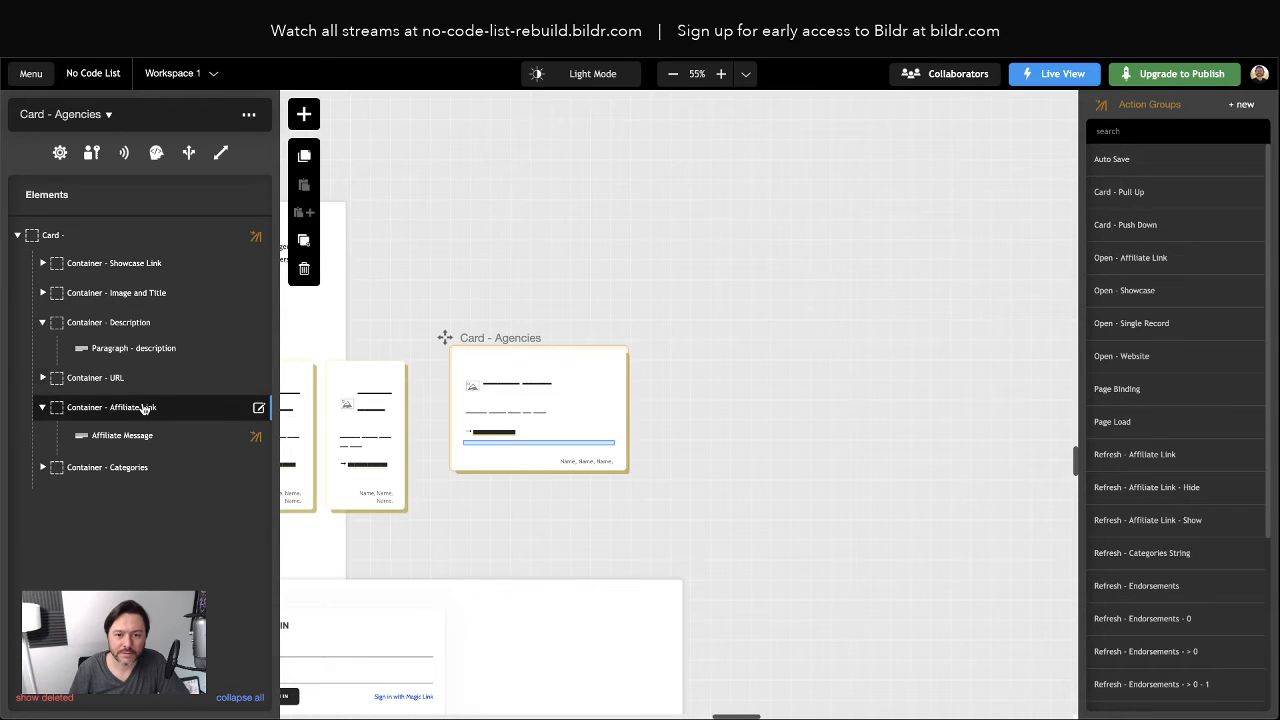
click(304, 269)
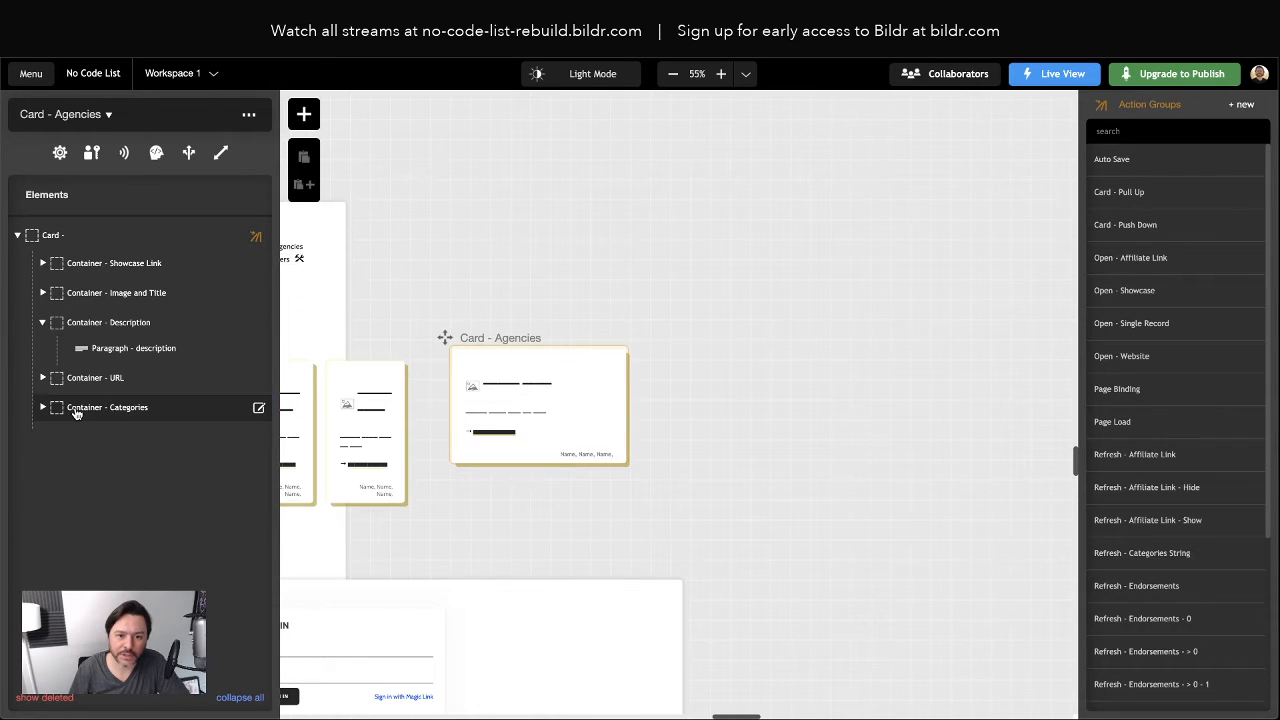
Compare the agency card's Categories container with the software icons on the original No Code List agency cards
click(118, 410)
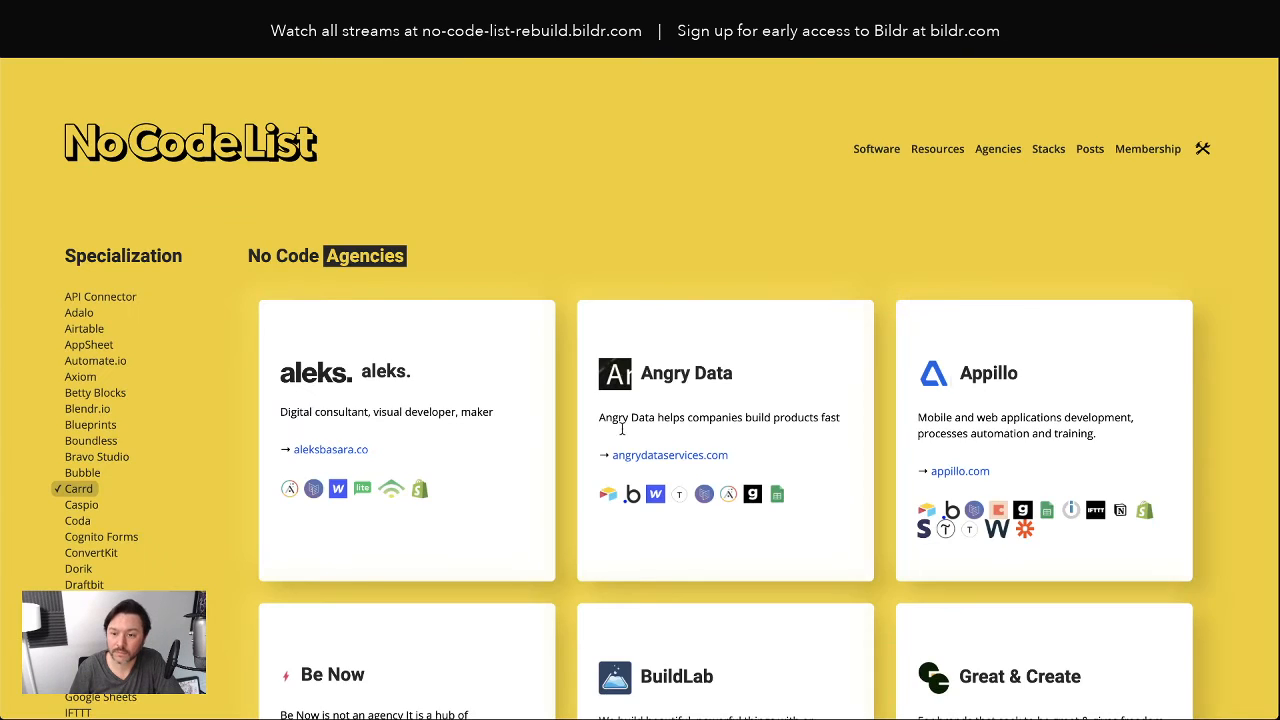
scroll(544, 494, down, 3)
scroll(541, 492, up, 2)
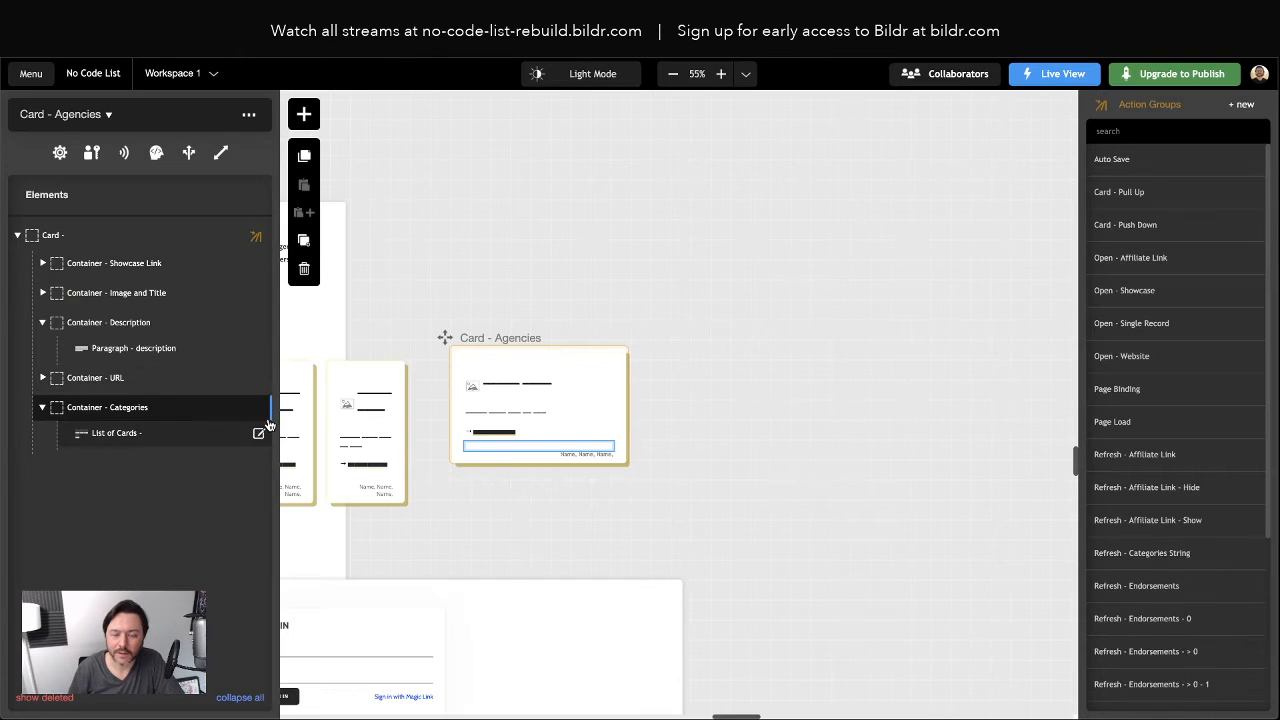
click(43, 409)
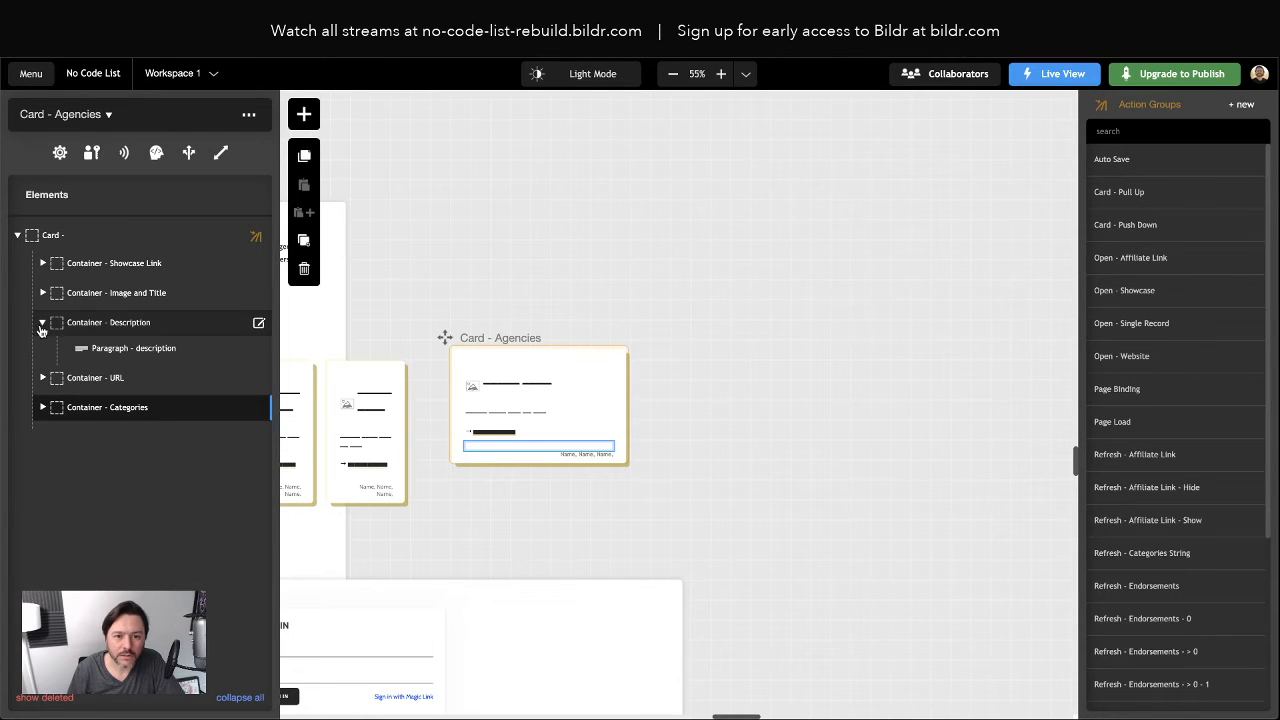
click(43, 322)
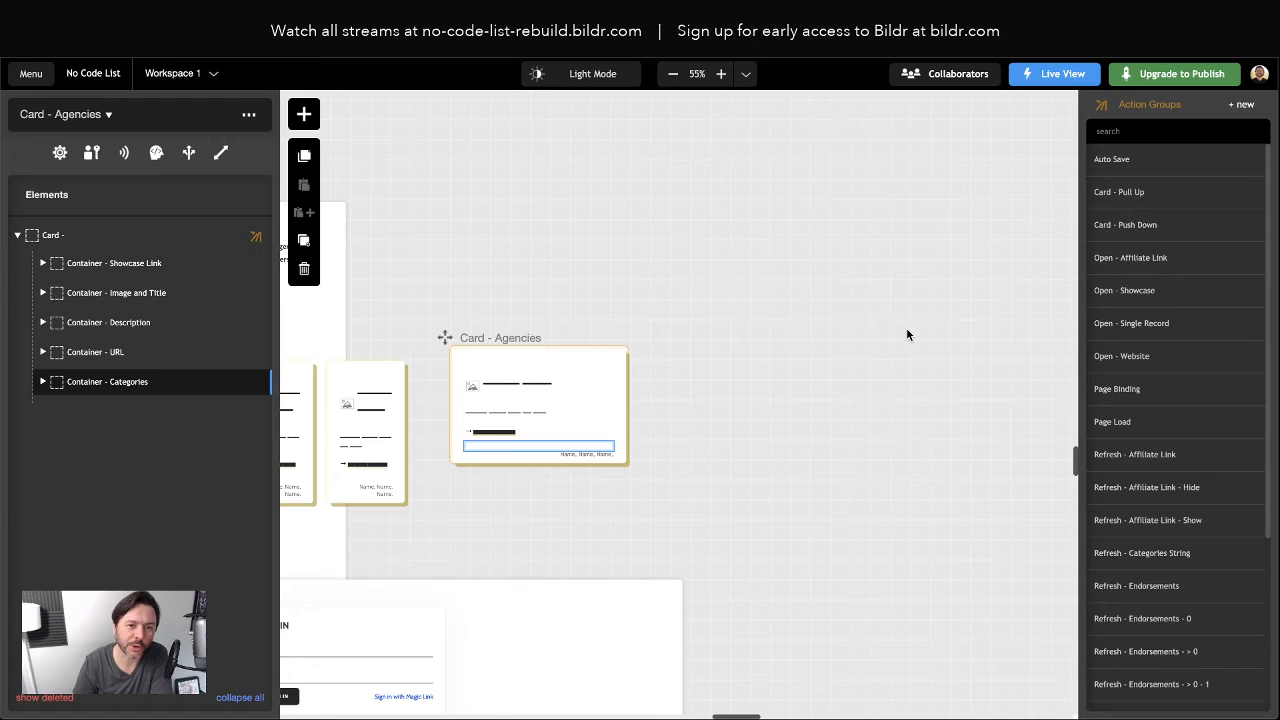
Select the List of Cards element in the agency card's Categories container and open its data binding settings
click(1250, 229)
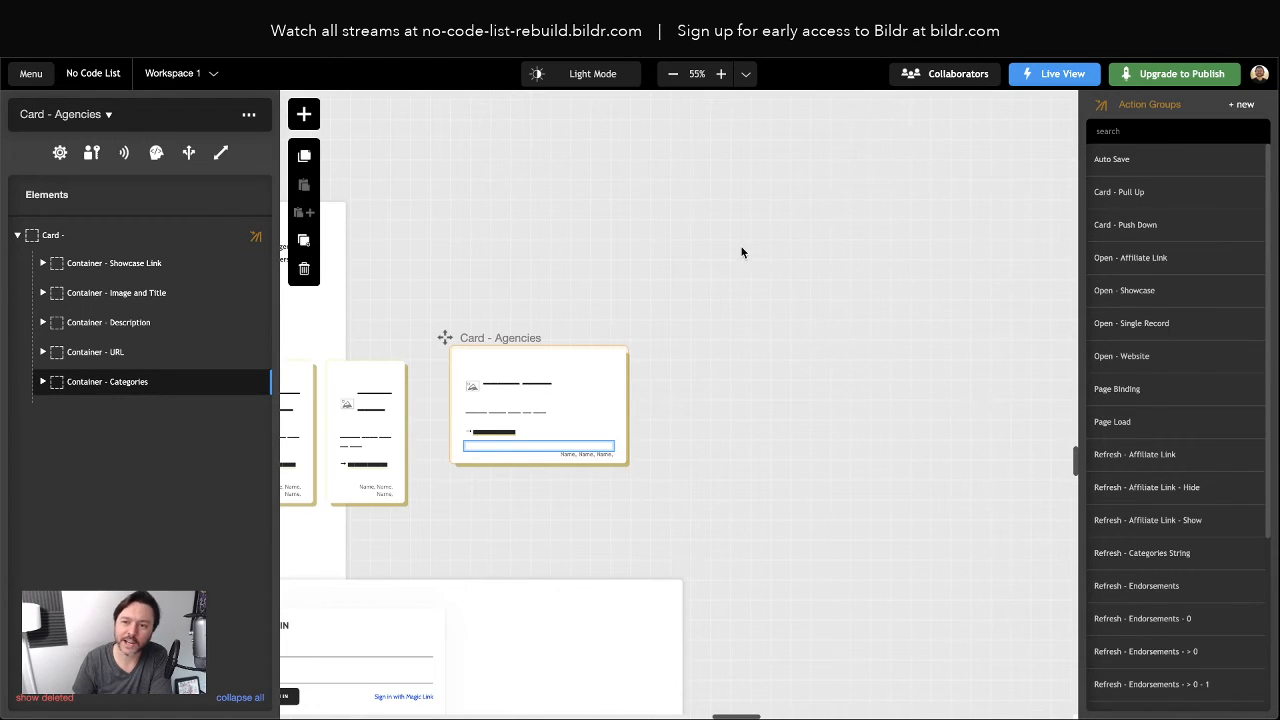
click(503, 287)
scroll(512, 327, left, 3)
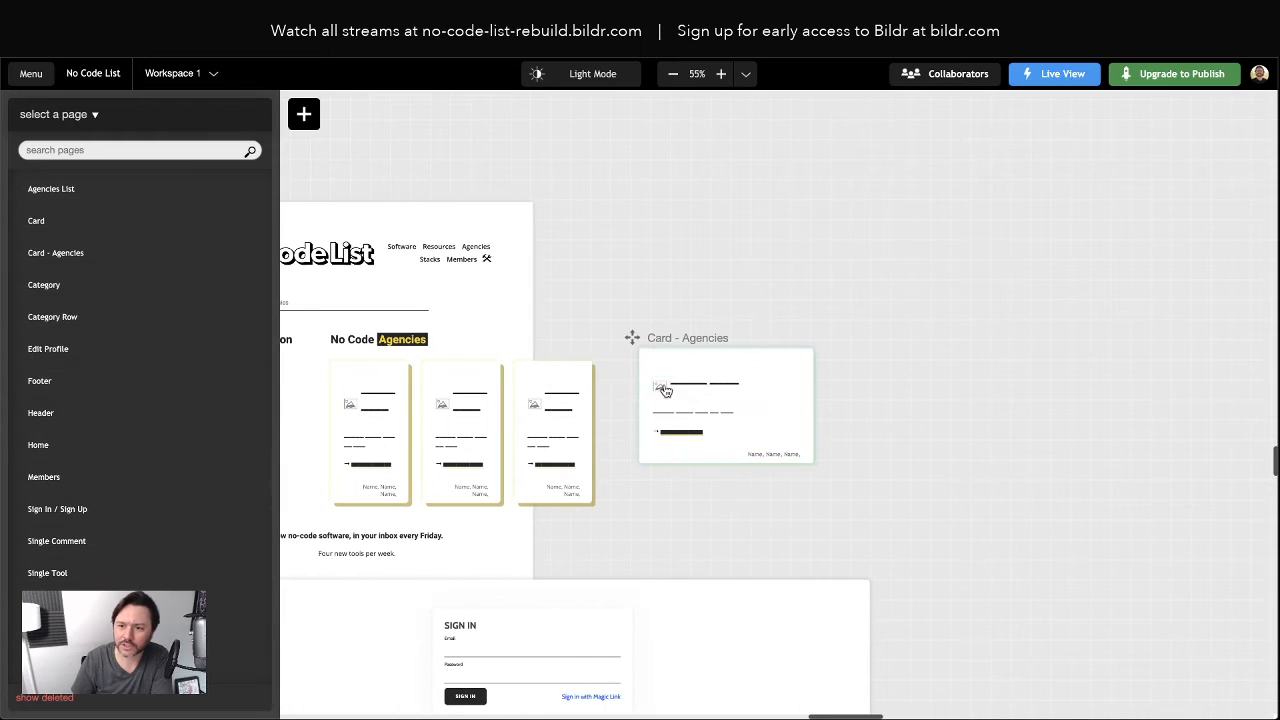
click(785, 461)
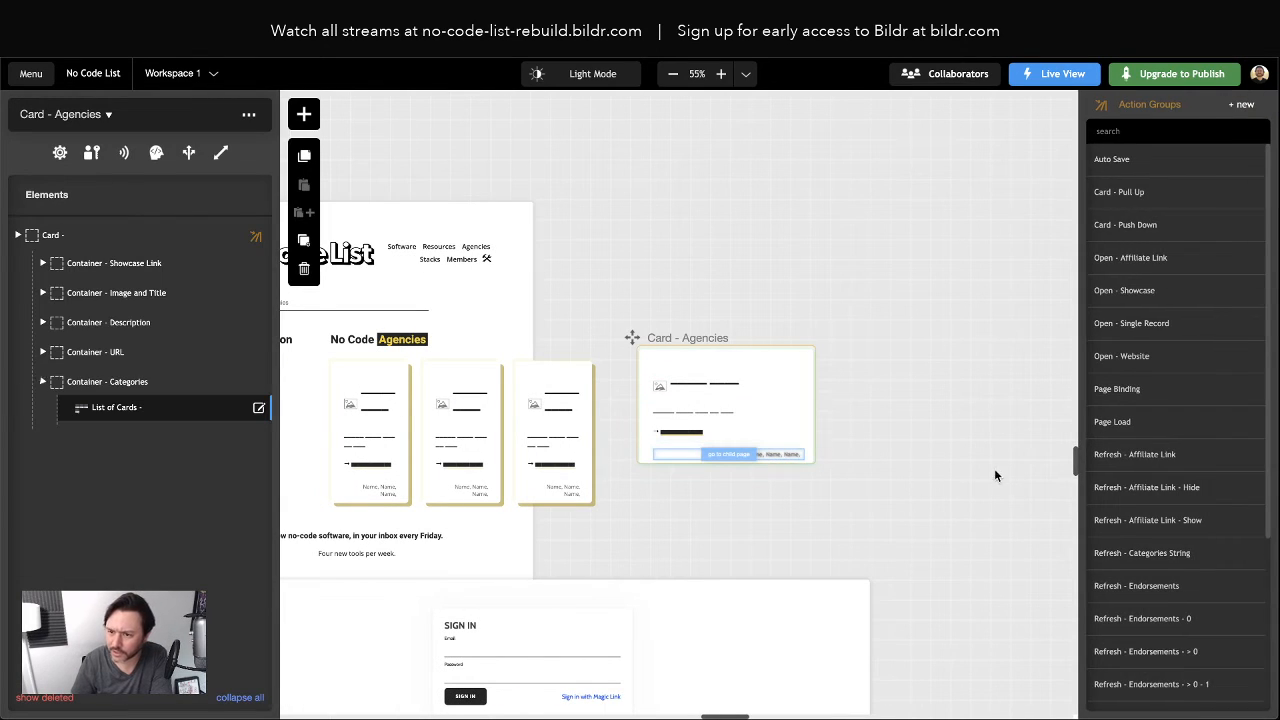
click(116, 409)
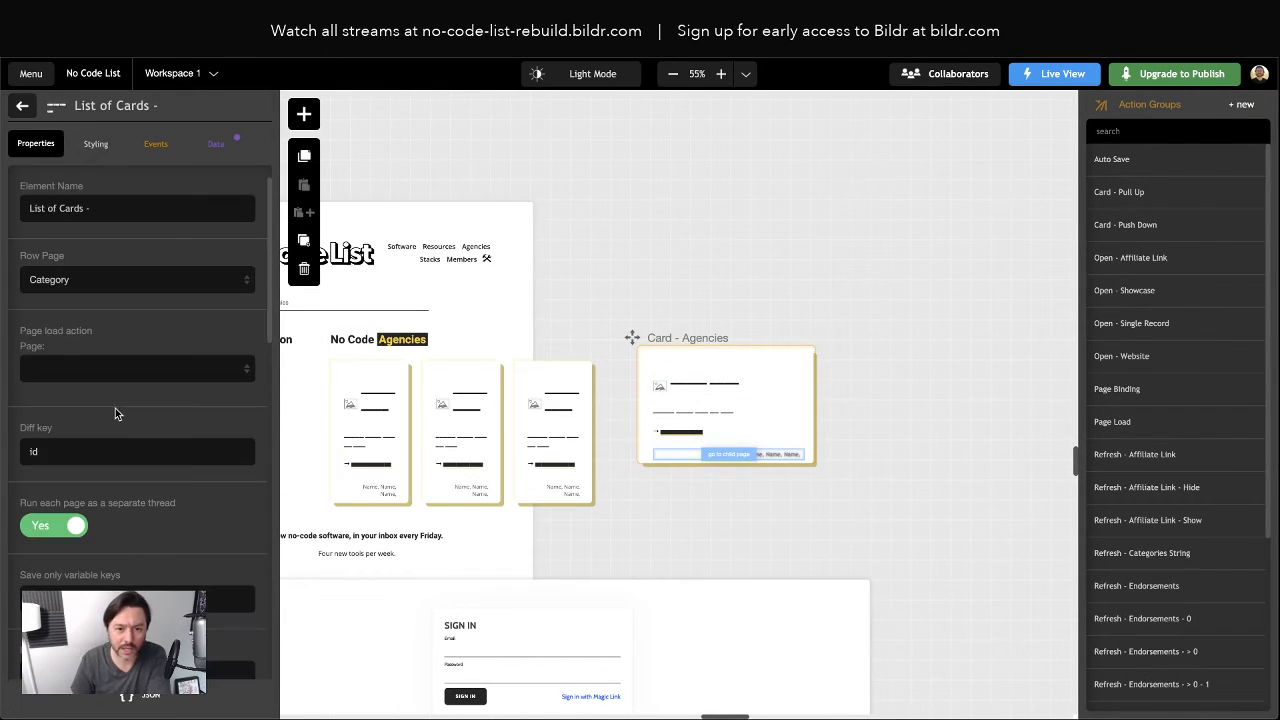
click(215, 148)
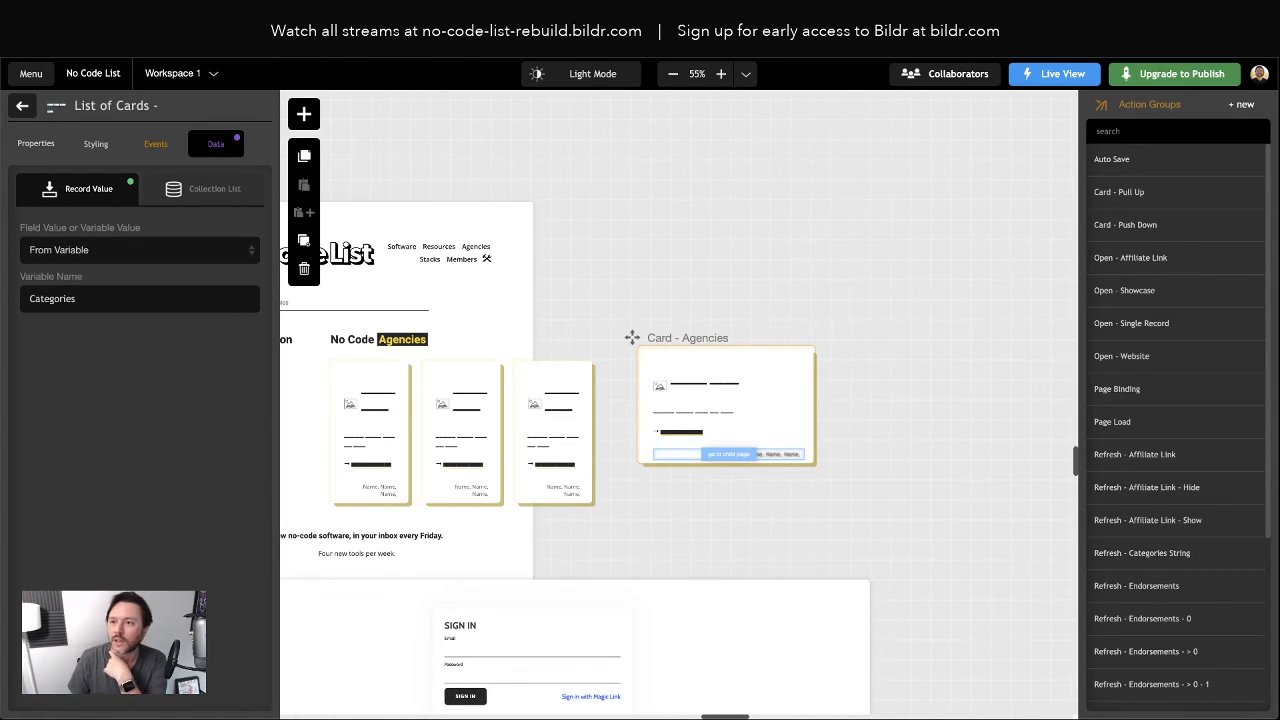
Switch to Airtable and examine the type and options of the Categories field in the No Code Software List table
click(500, 12)
click(112, 115)
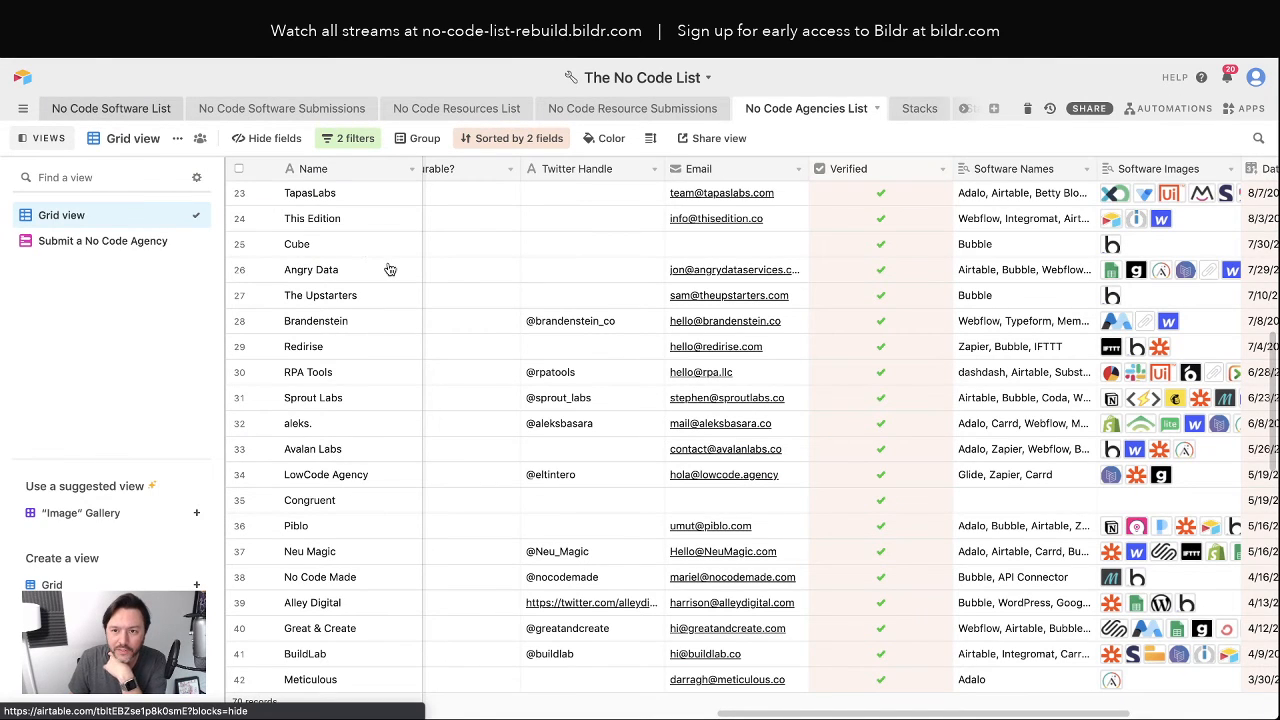
click(110, 108)
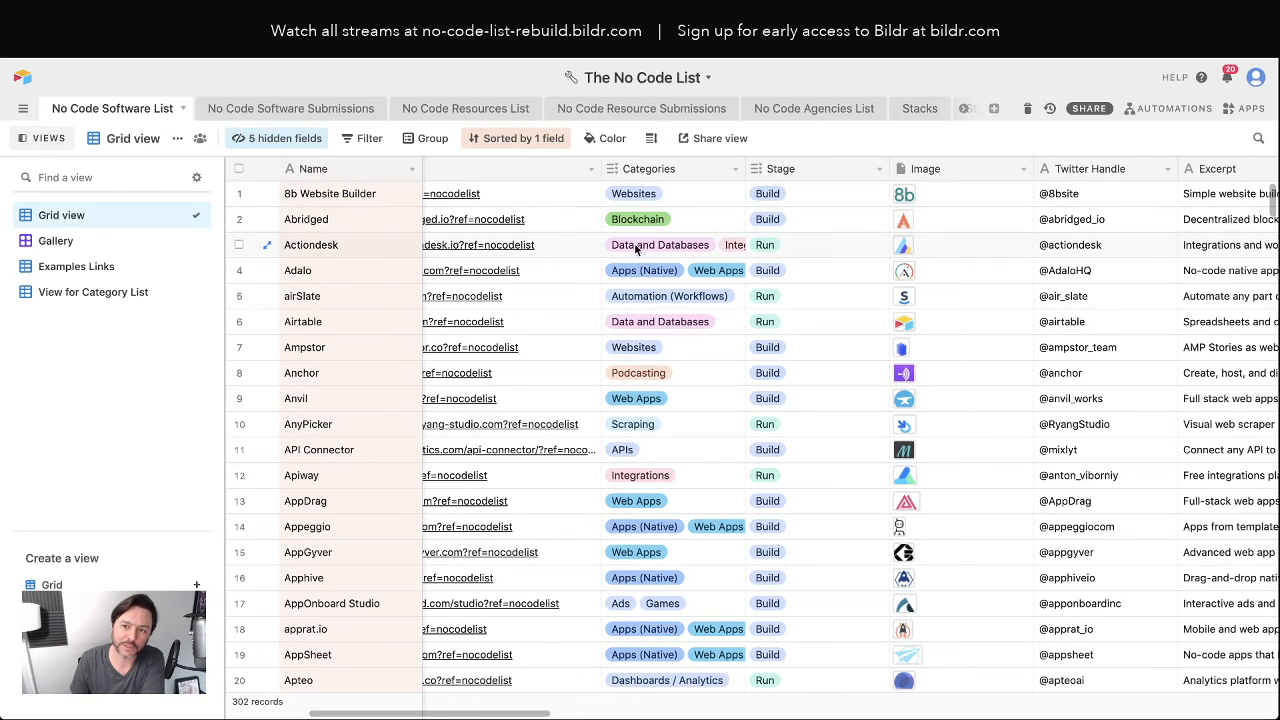
click(692, 225)
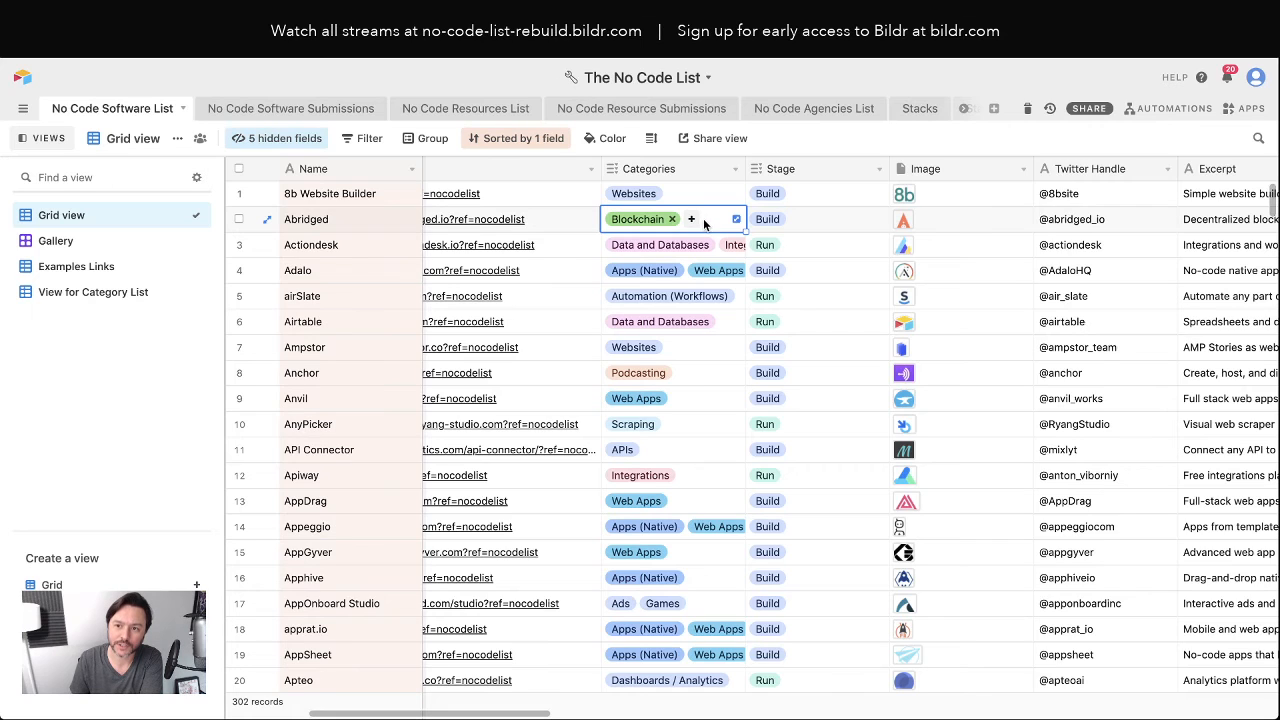
double_click(677, 173)
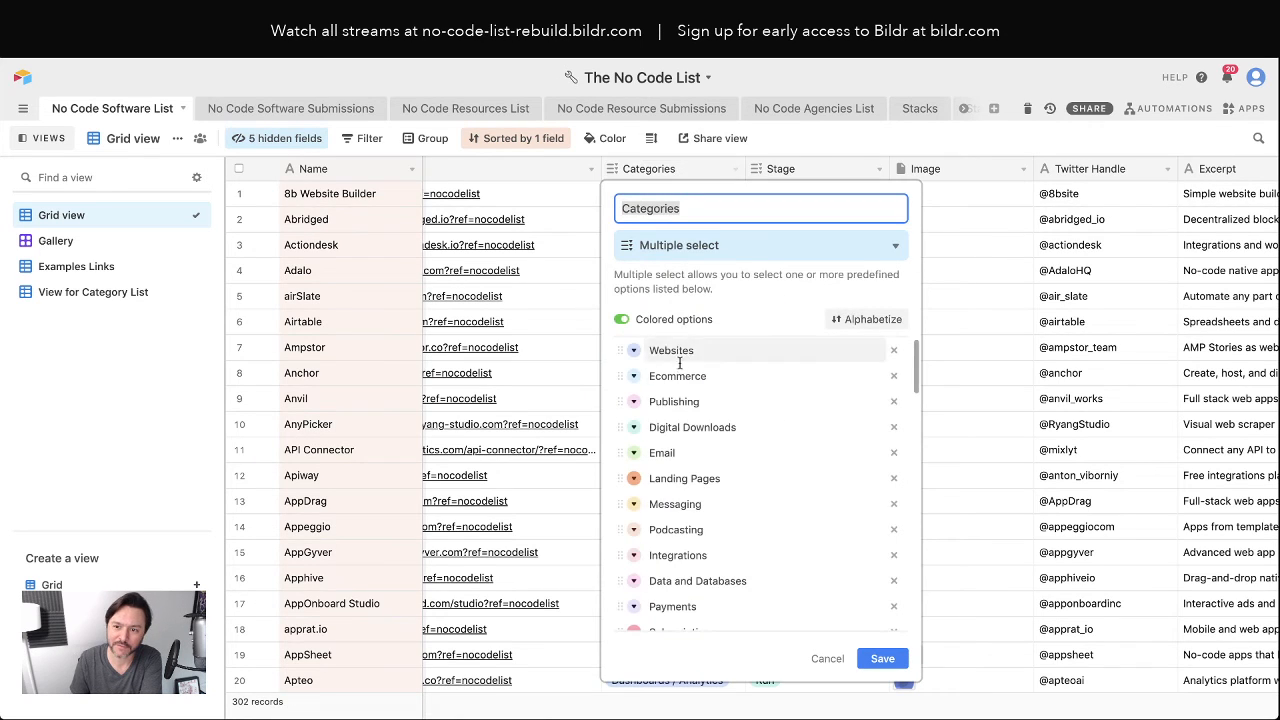
click(694, 160)
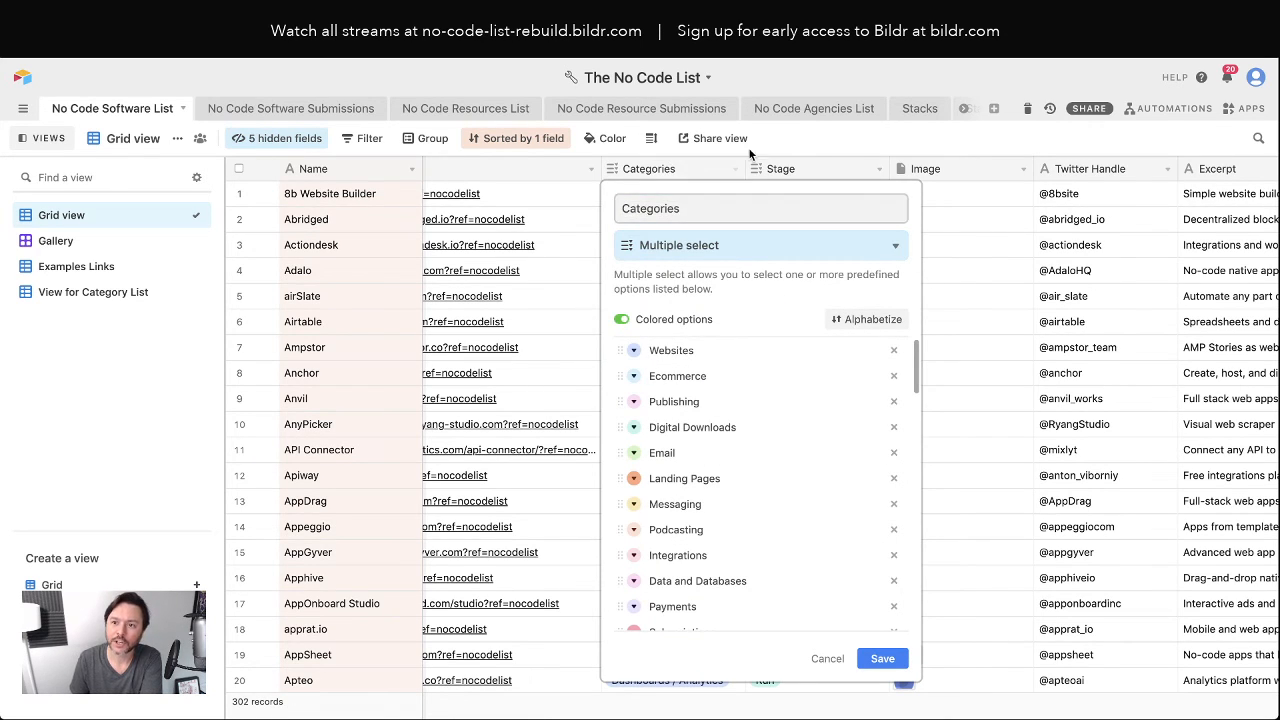
key(Escape)
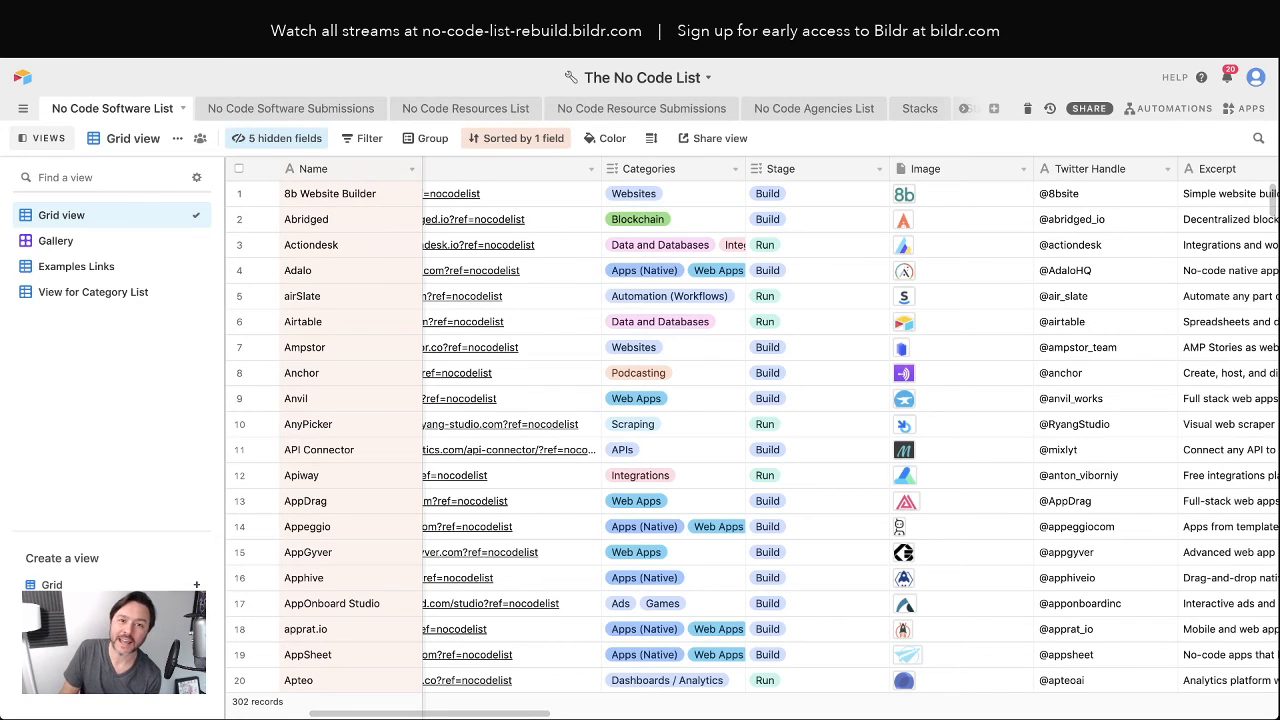
key(ctrl+Tab)
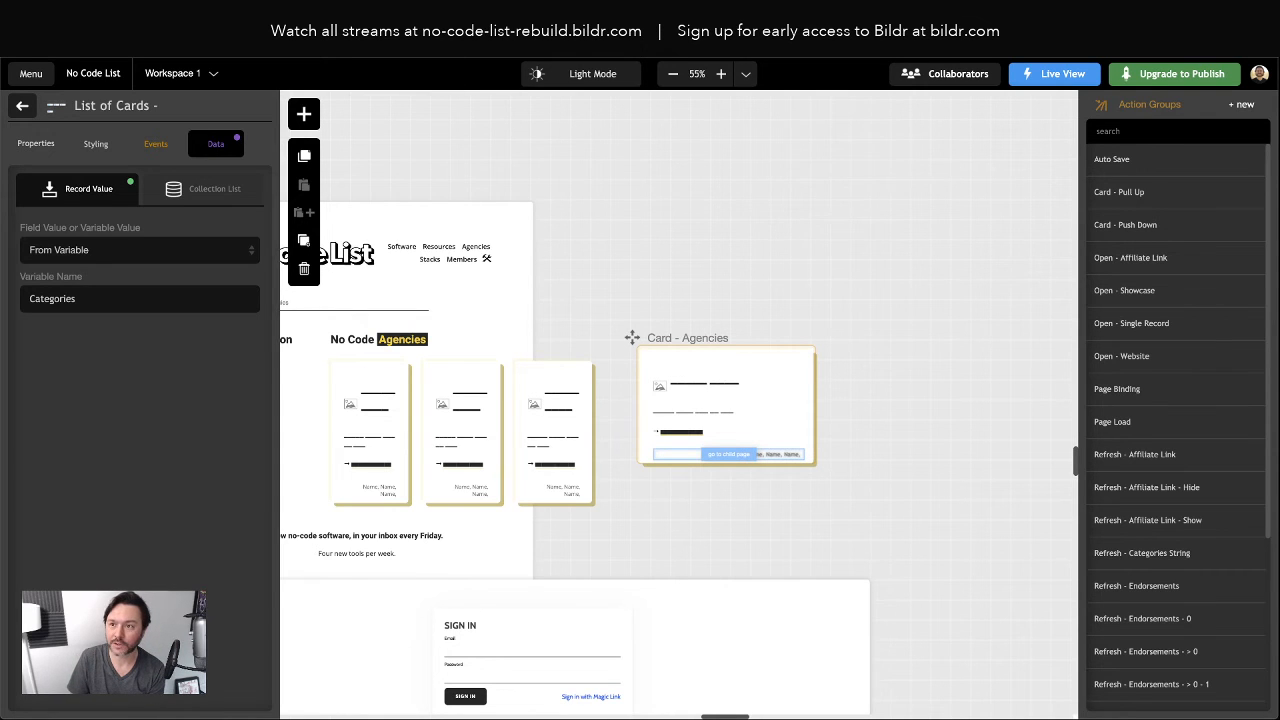
key(ctrl+Tab)
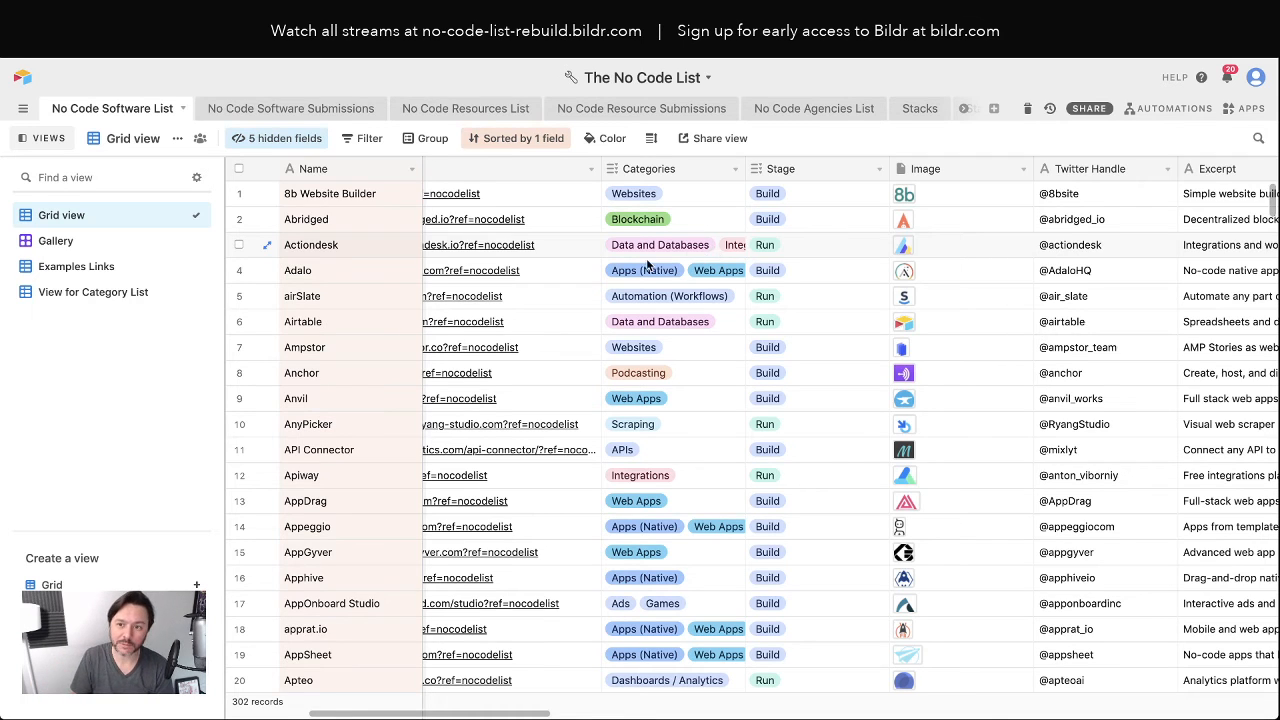
scroll(680, 248, right, 2)
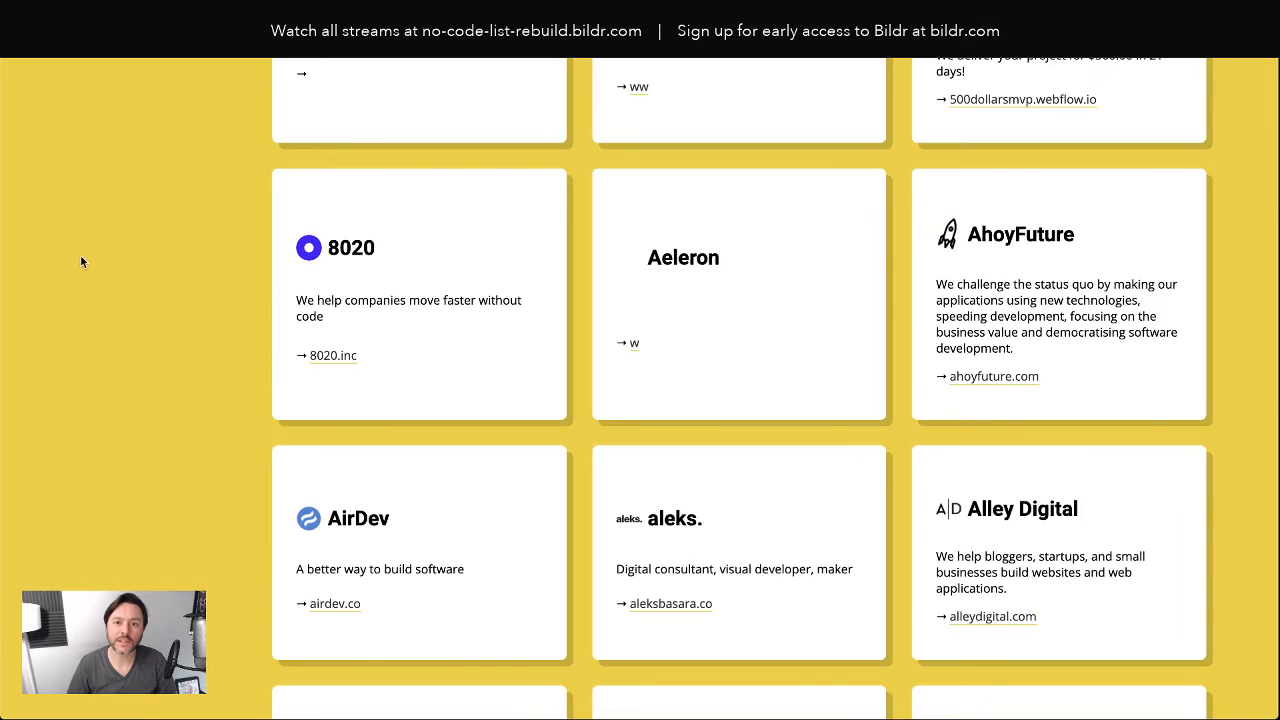
Switch to Airtable and examine the Software Names values in the No Code Agencies List table
scroll(82, 262, up, 5)
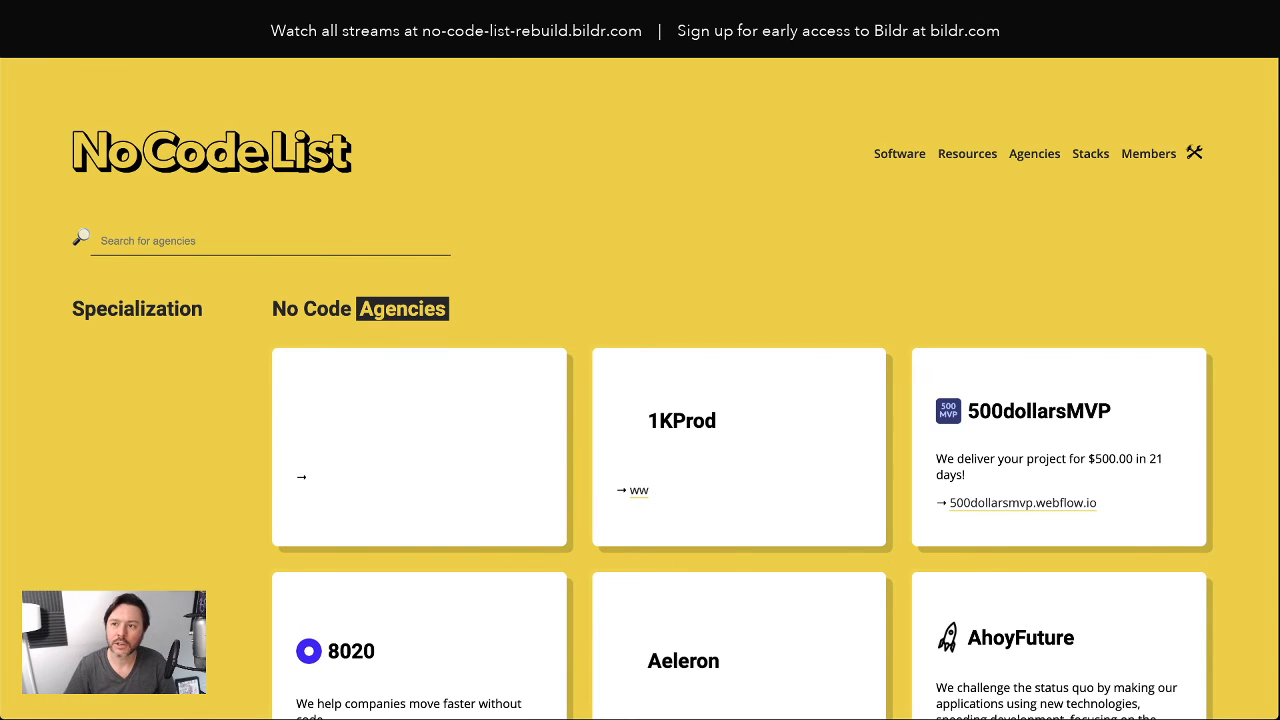
key(alt+Tab)
scroll(700, 310, right, 10)
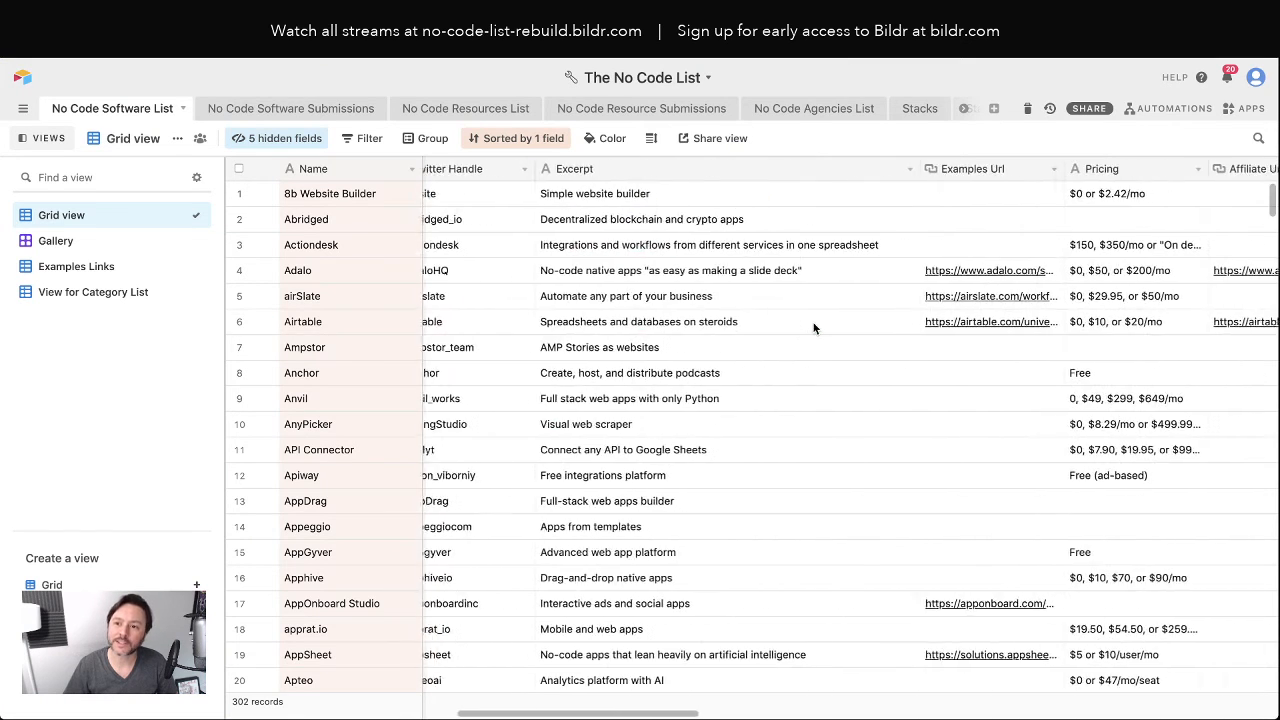
scroll(813, 328, right, 10)
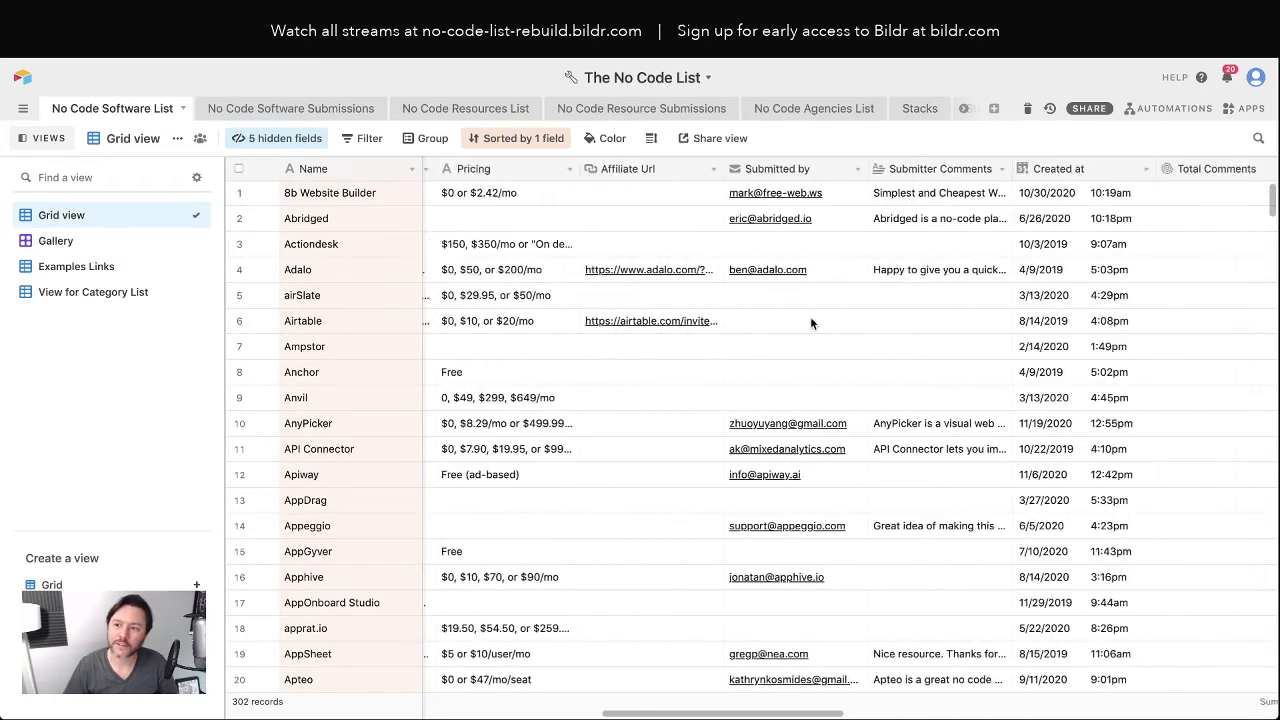
scroll(810, 322, right, 10)
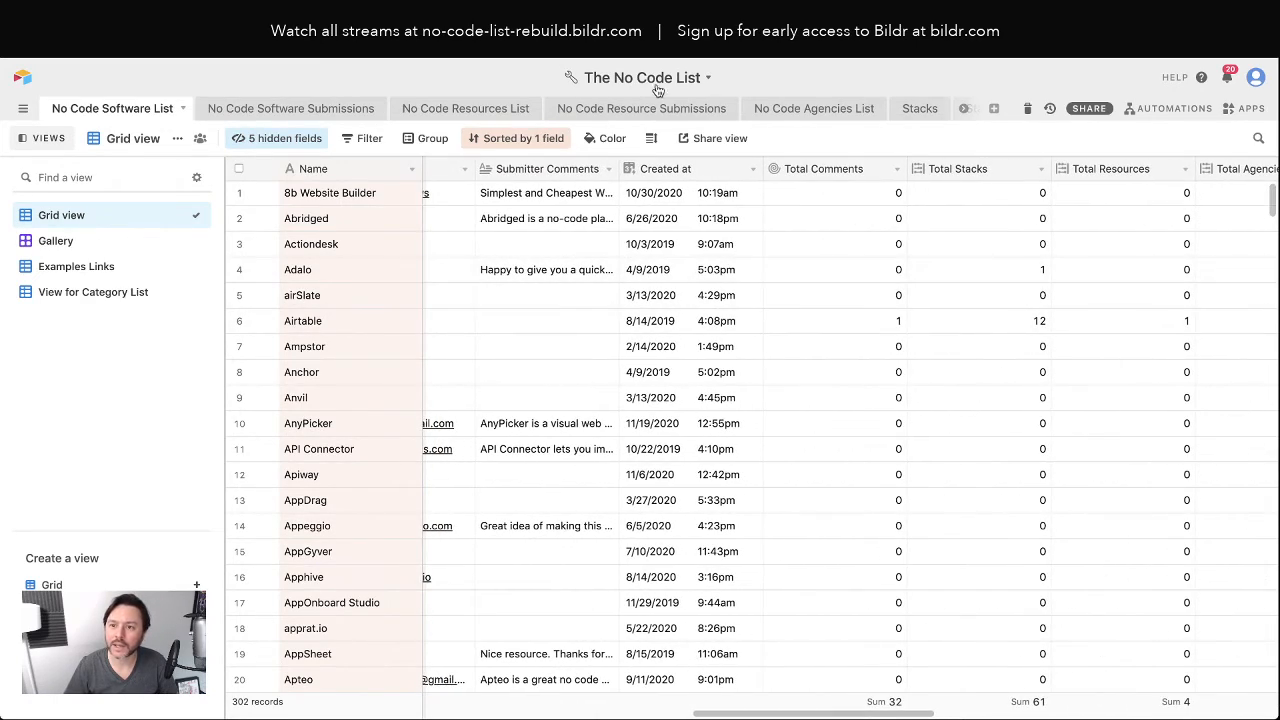
click(814, 108)
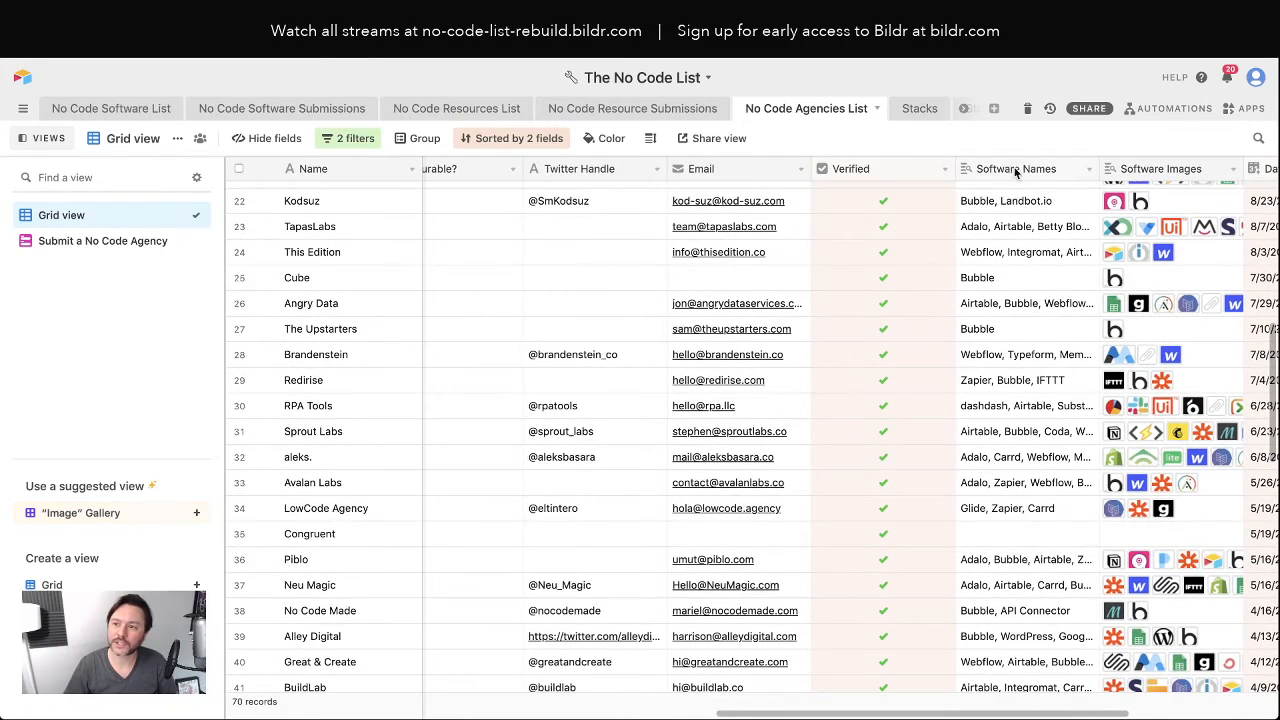
click(1005, 203)
scroll(1003, 229, up, 1)
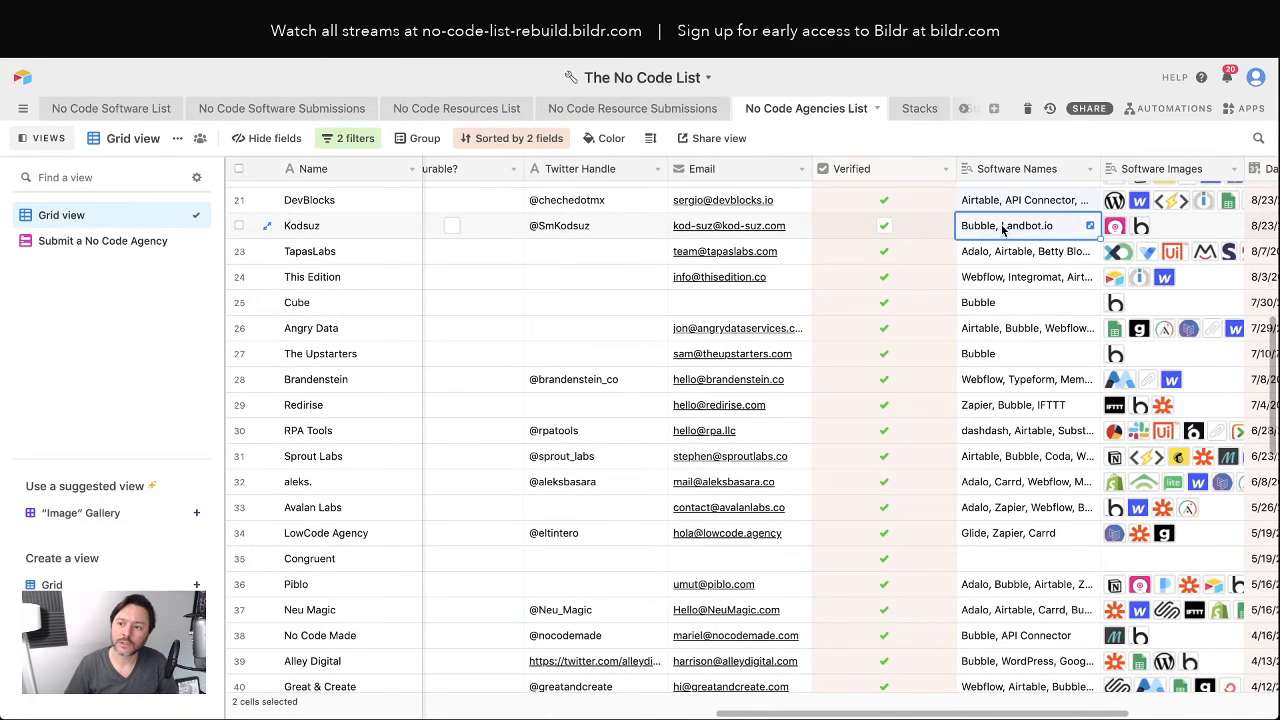
click(1003, 229)
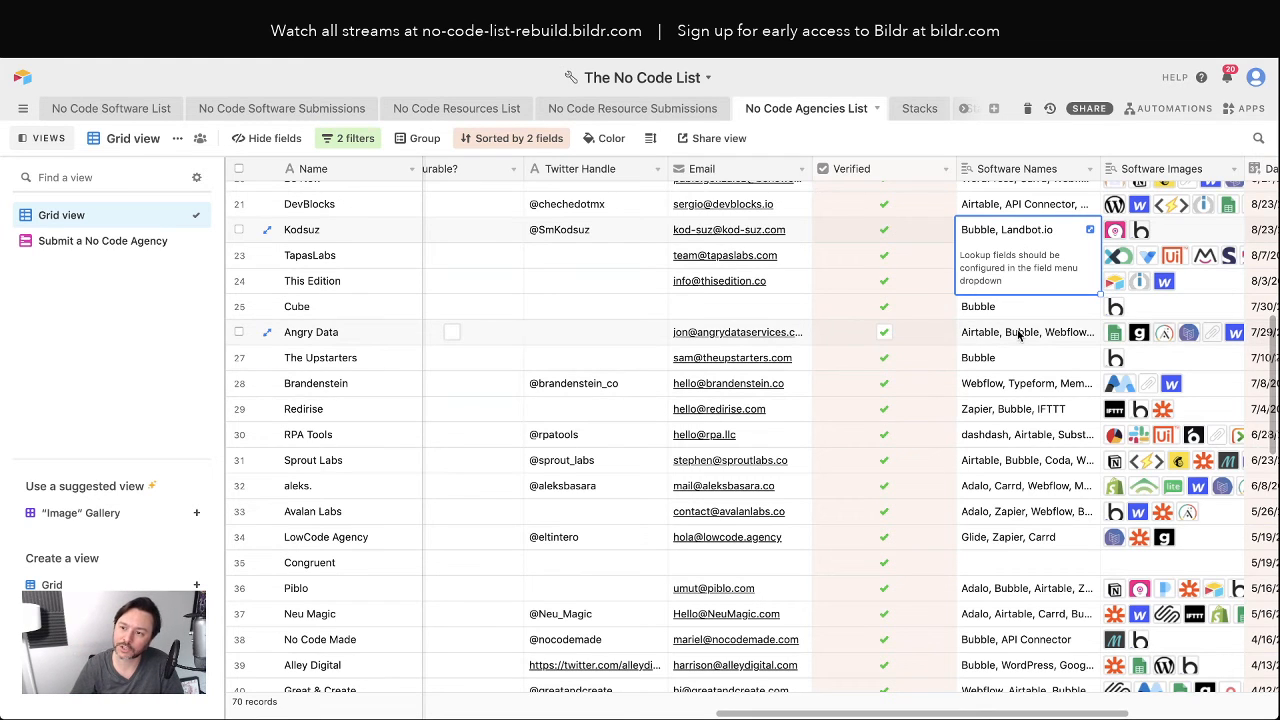
Examine the lookup configuration of the Software Images field in the No Code Agencies List table, leaving it unsaved
scroll(1035, 337, right, 2)
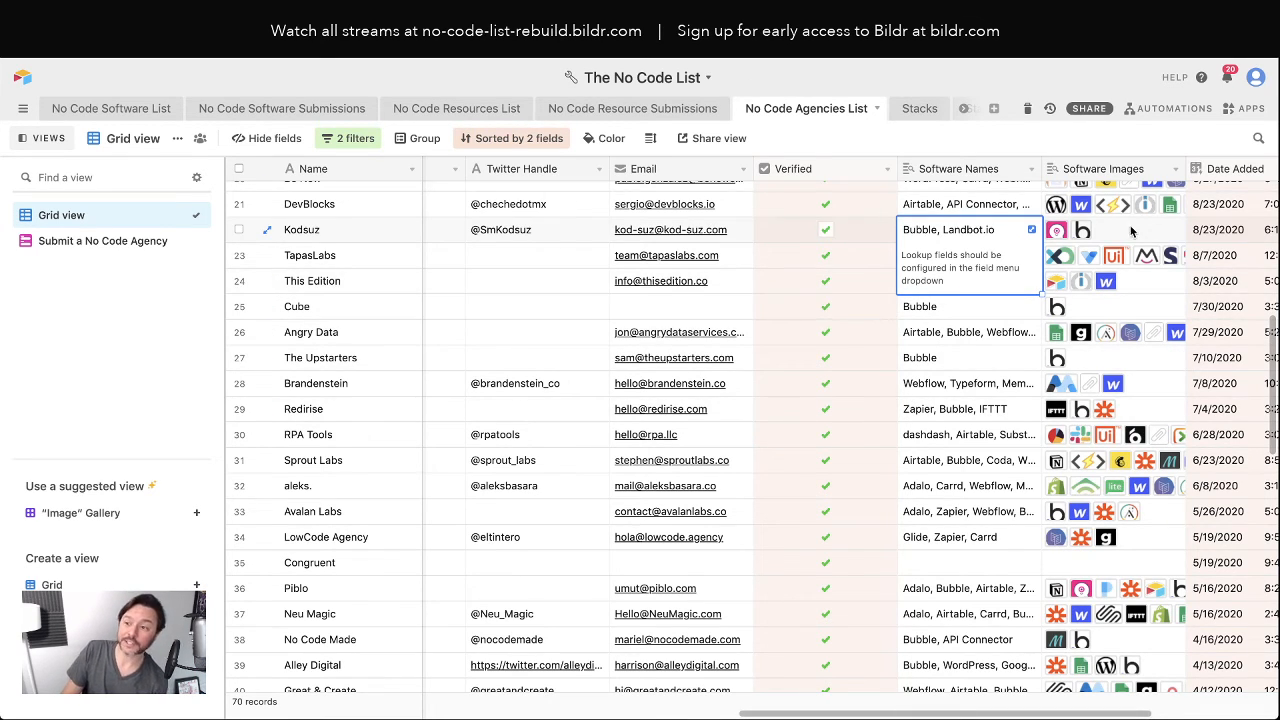
scroll(1126, 247, up, 3)
scroll(1126, 247, up, 2)
scroll(1126, 247, right, 3)
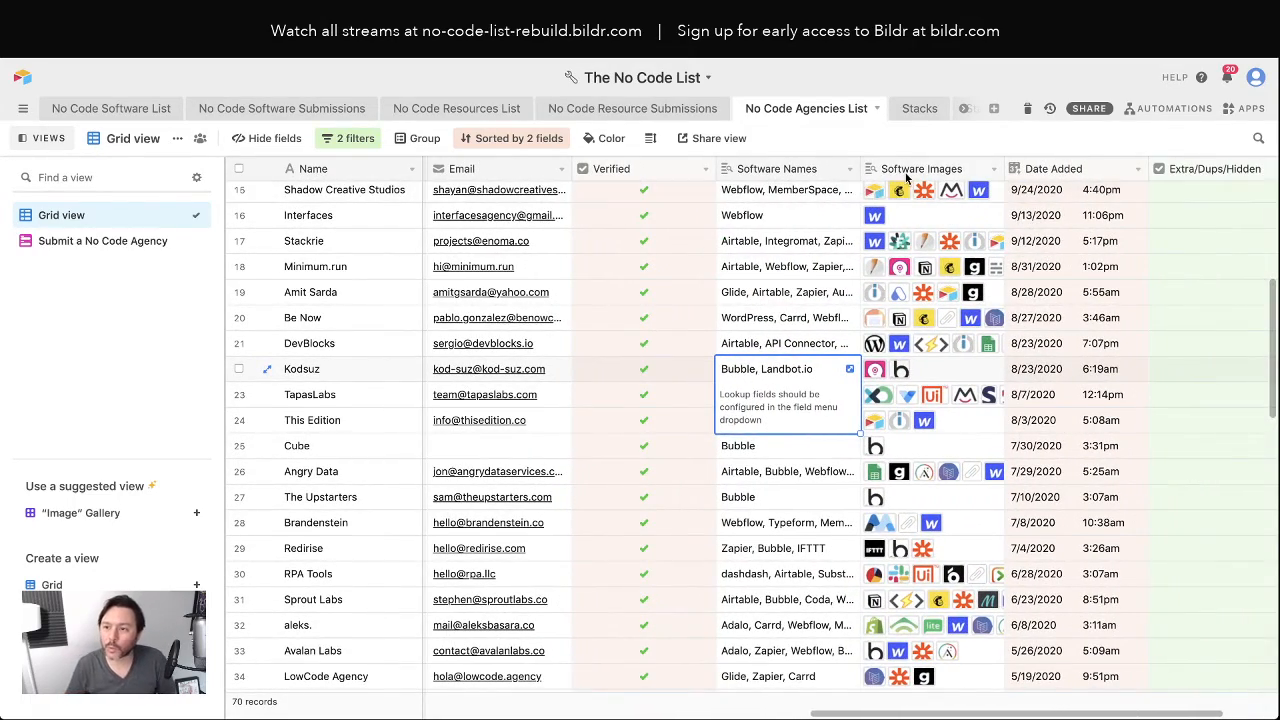
double_click(907, 170)
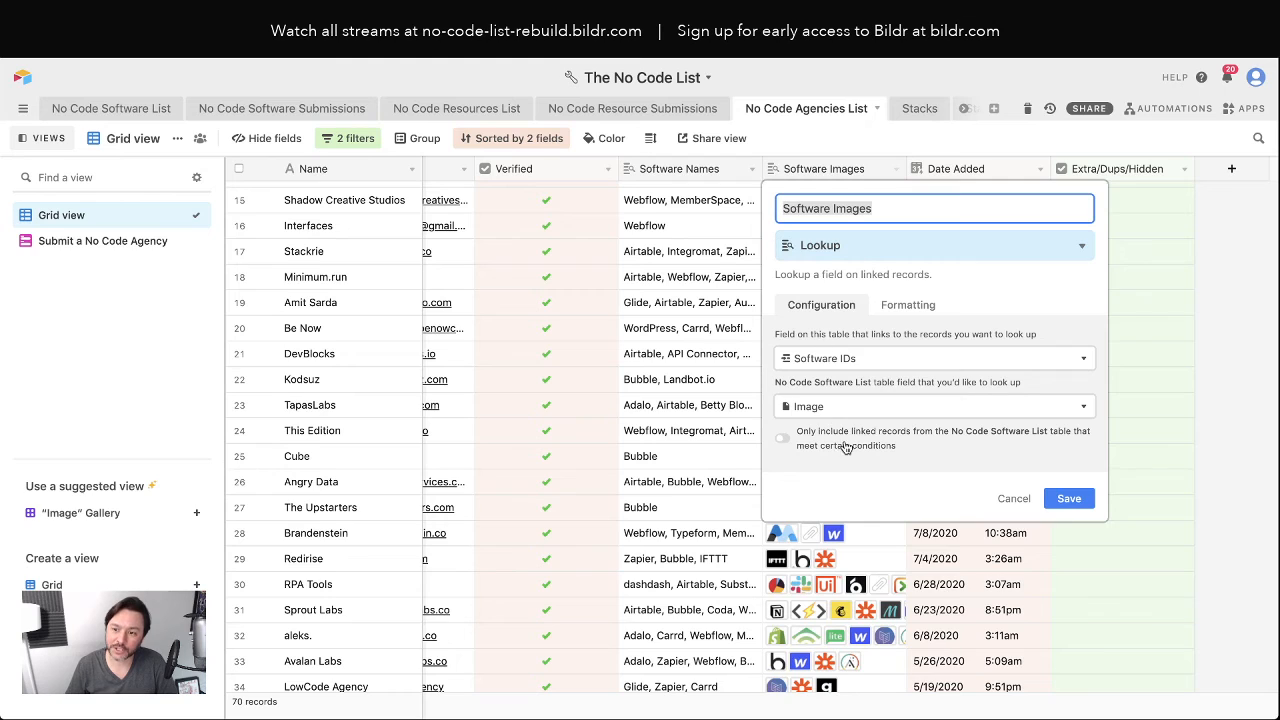
click(1012, 498)
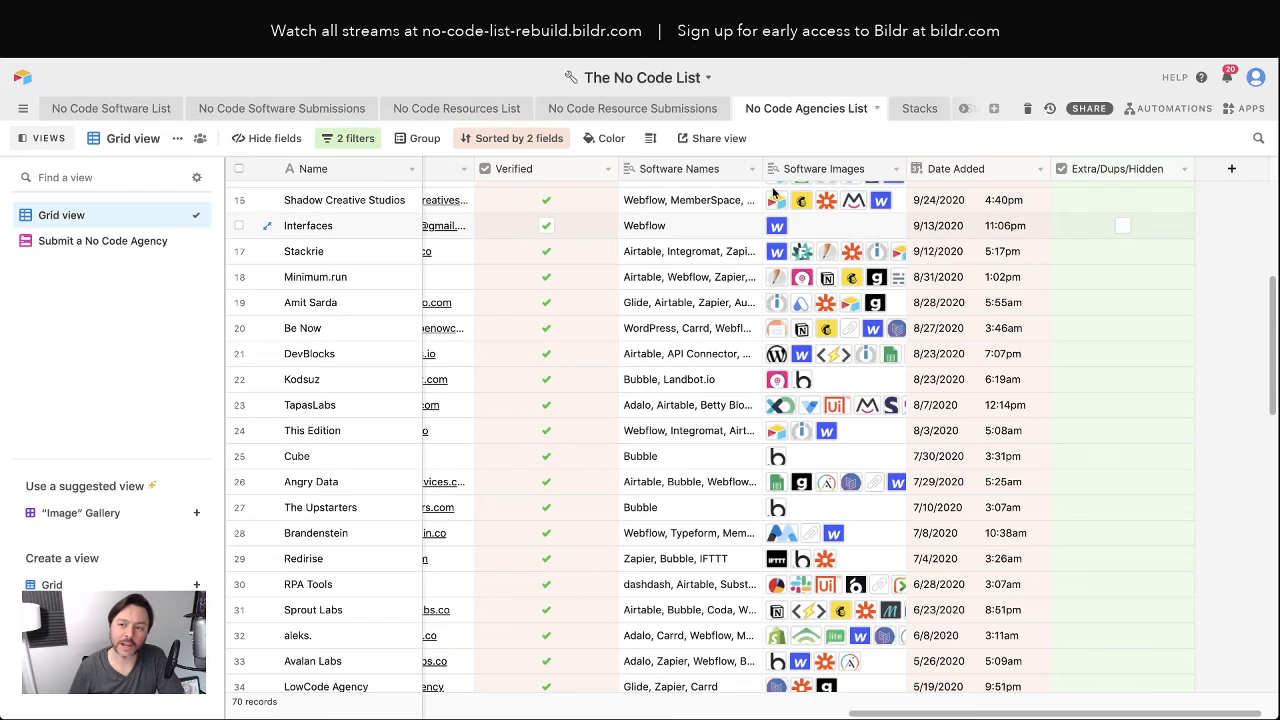
Switch to Bildr, search the Dev Library's action types for "airtable", and view the Airtable - Get Filter Options and Set Into Element action type
click(400, 14)
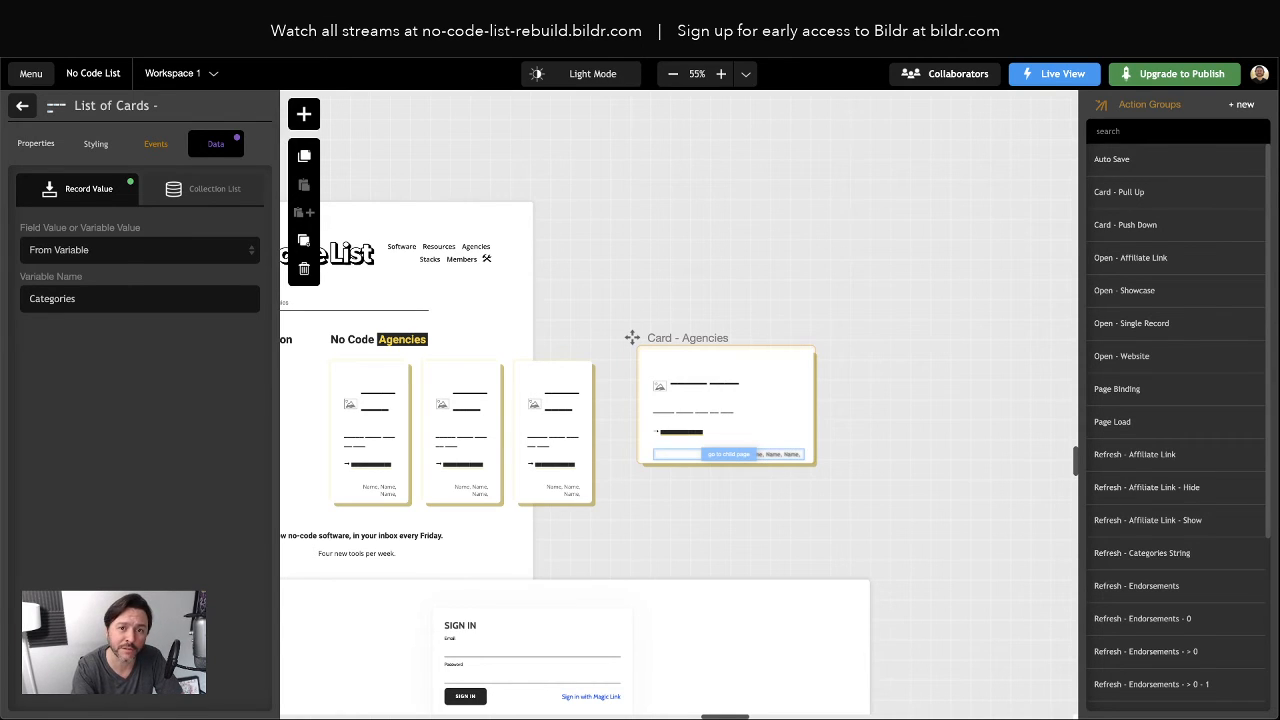
click(45, 76)
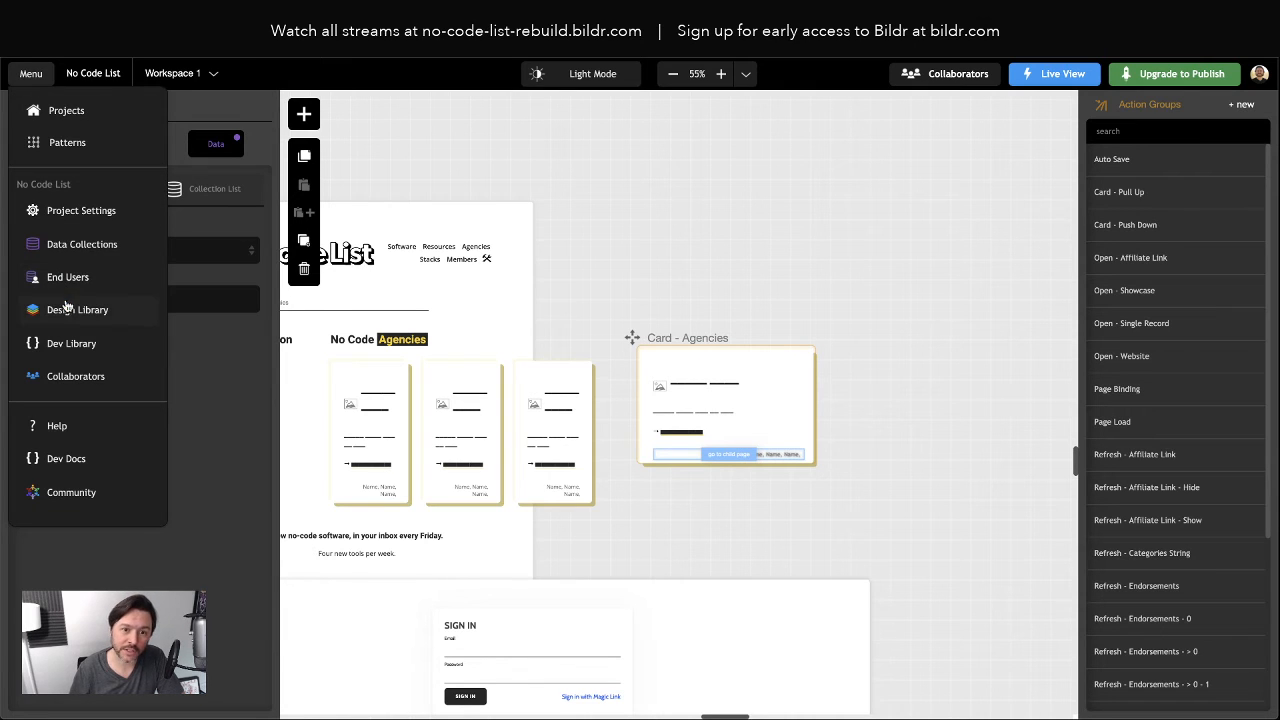
click(68, 346)
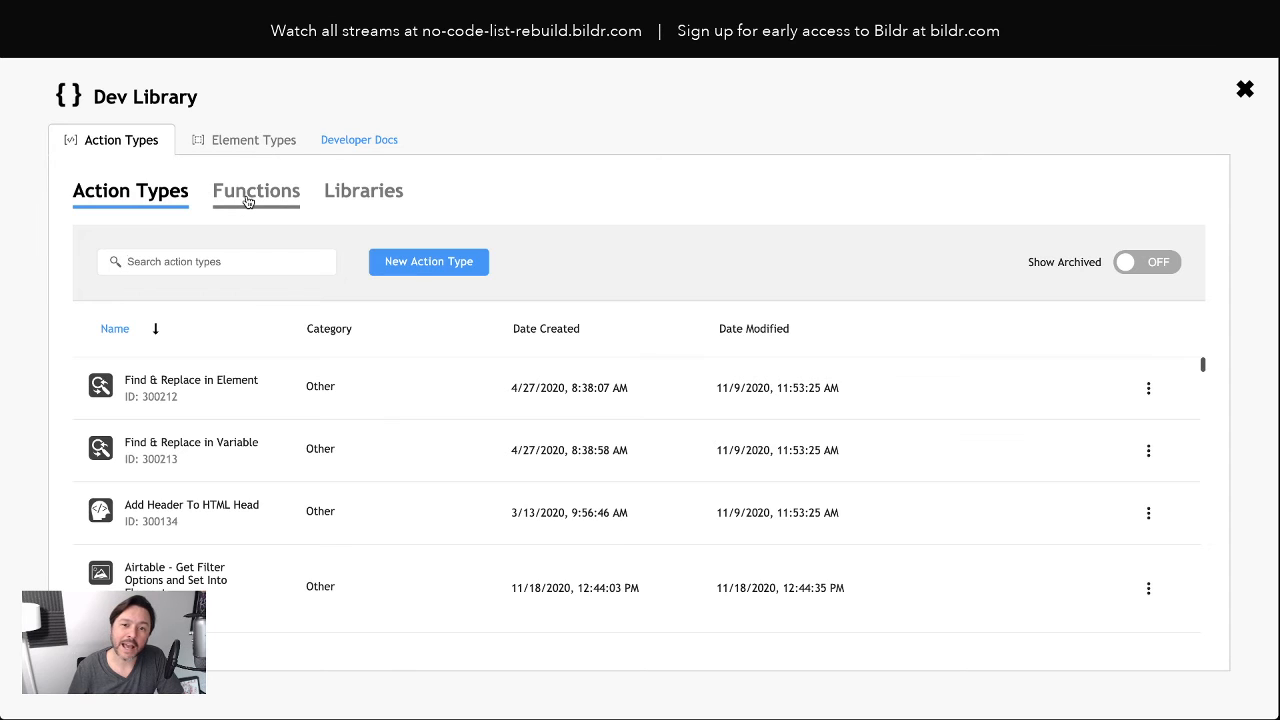
click(172, 260)
text(a)
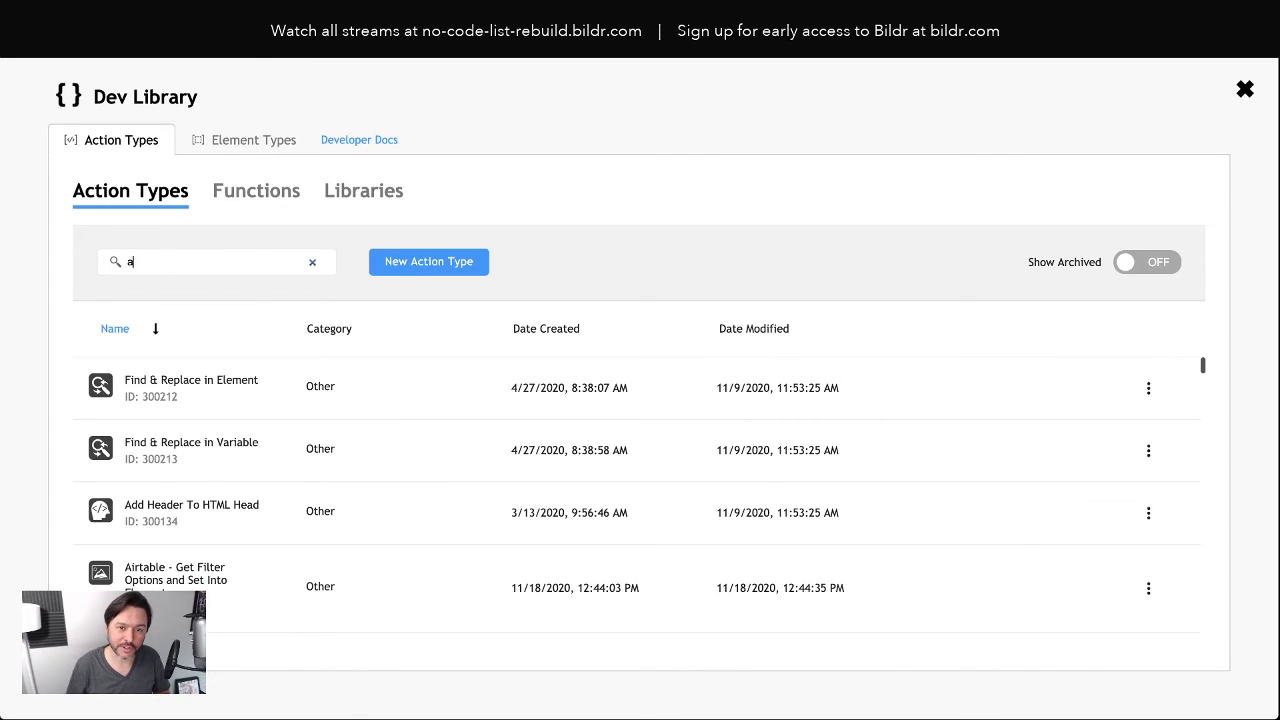
text(irtable)
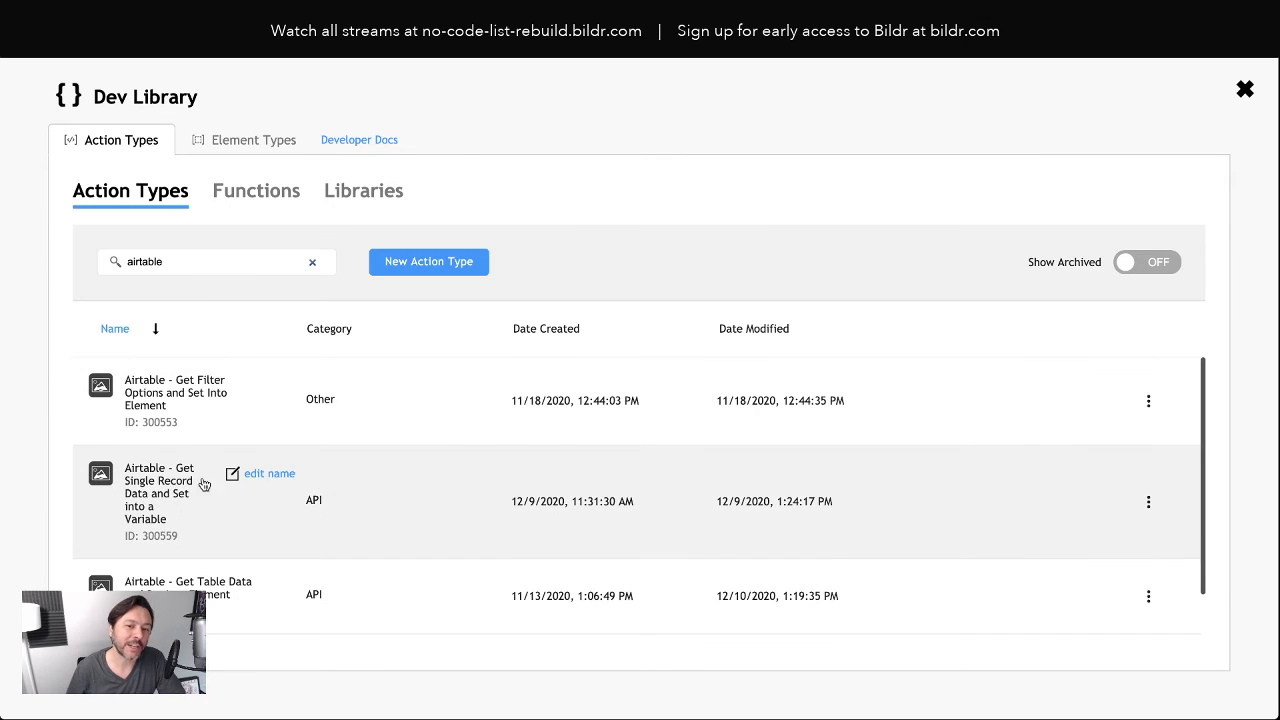
click(158, 396)
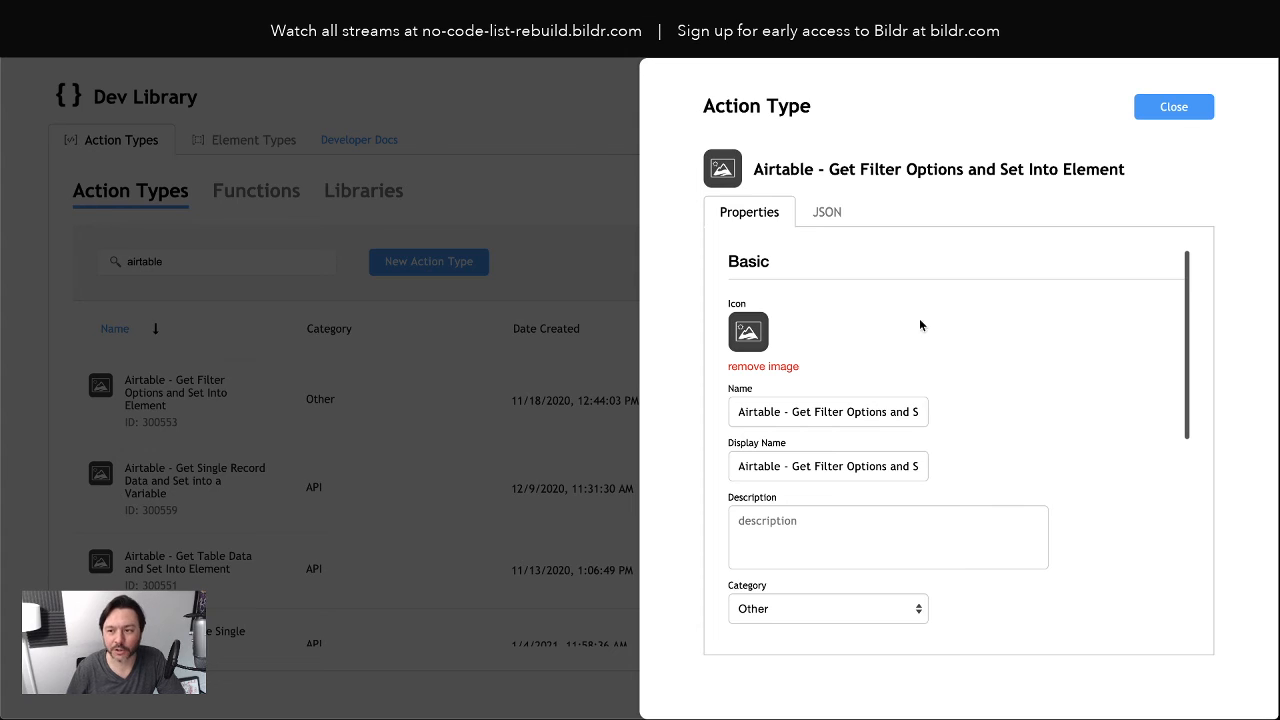
click(1160, 106)
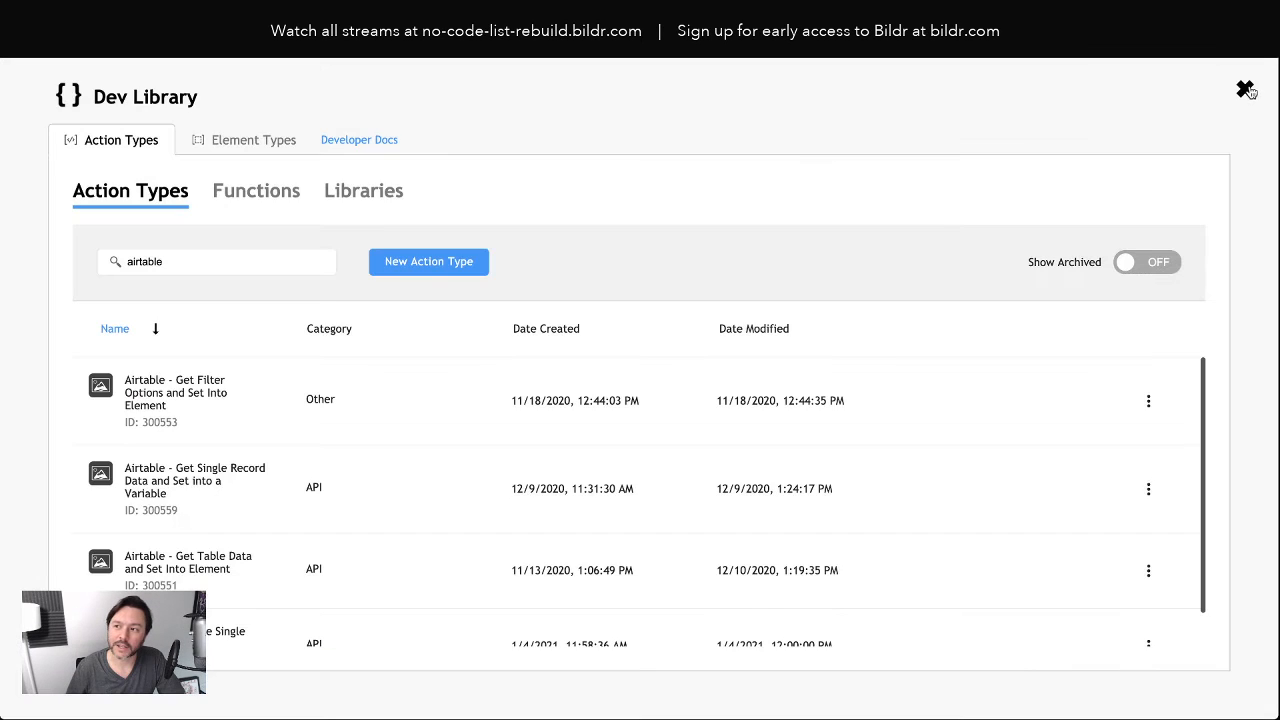
click(1247, 91)
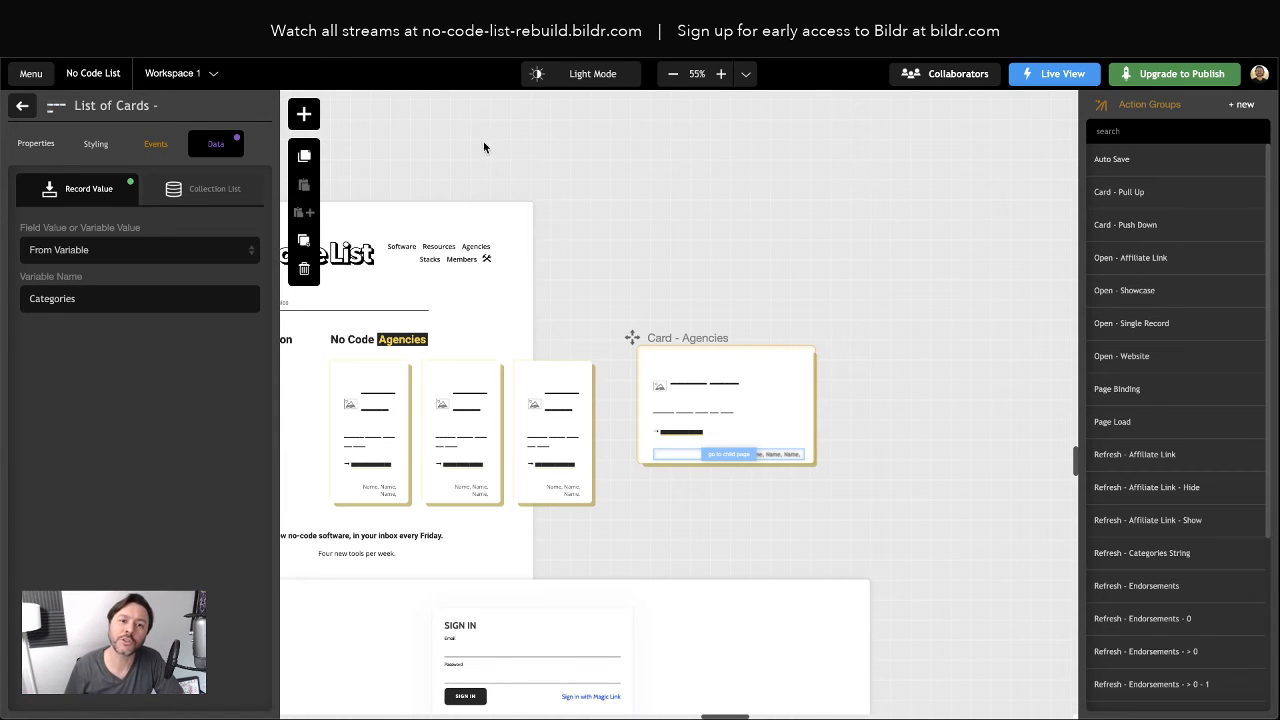
Set the href of the Agencies menu link in the Header component to /agencies
scroll(457, 240, left, 2)
scroll(586, 269, down, 1)
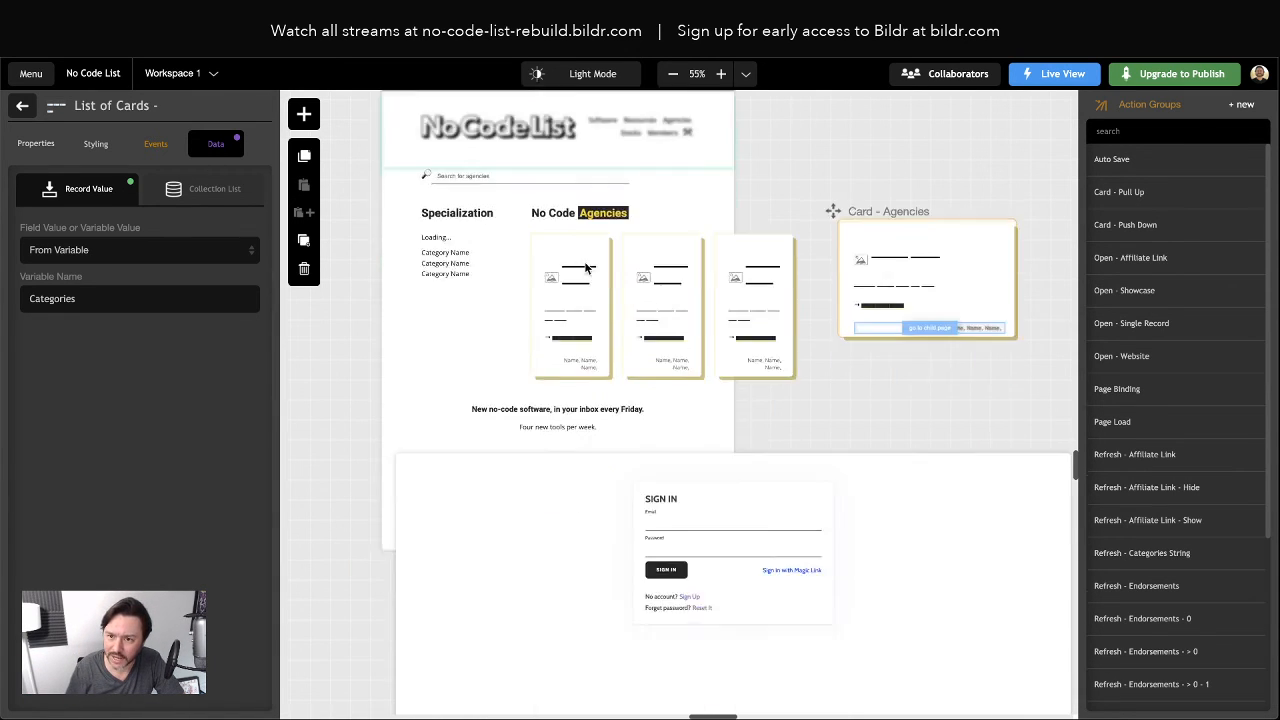
scroll(586, 269, up, 2)
scroll(585, 266, left, 10)
scroll(584, 262, up, 3)
scroll(622, 280, right, 3)
scroll(622, 285, up, 2)
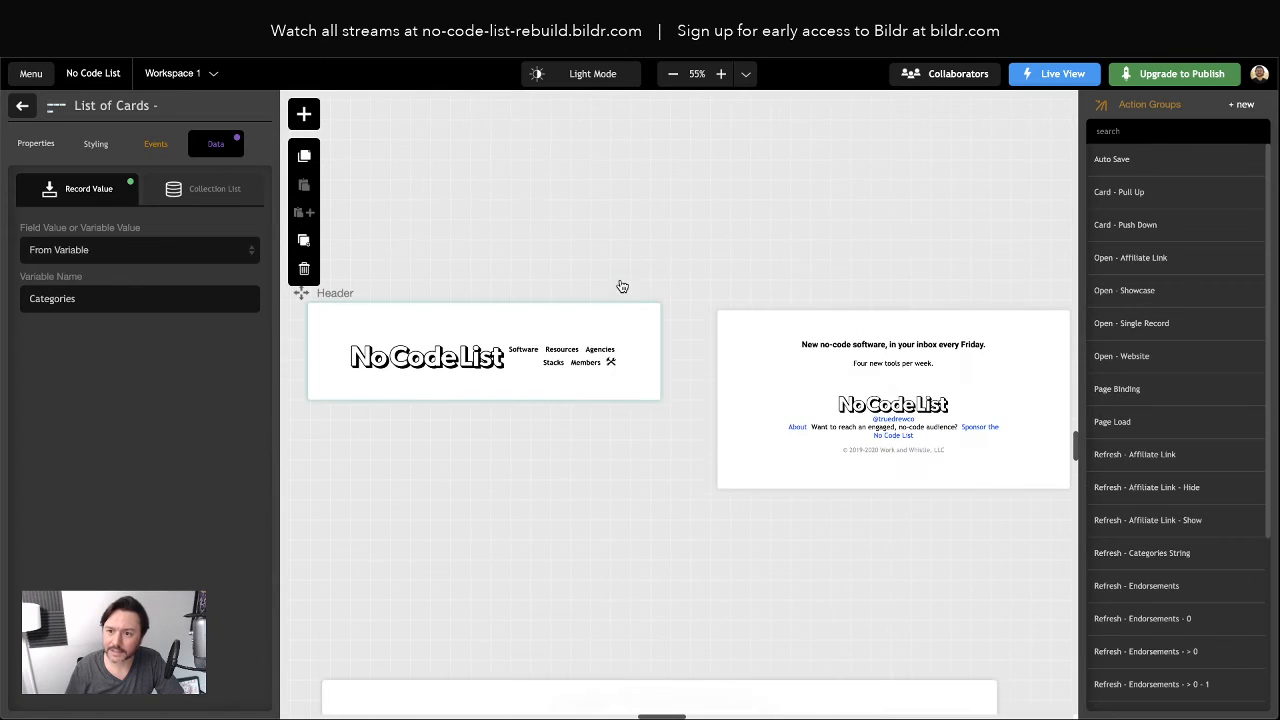
click(575, 372)
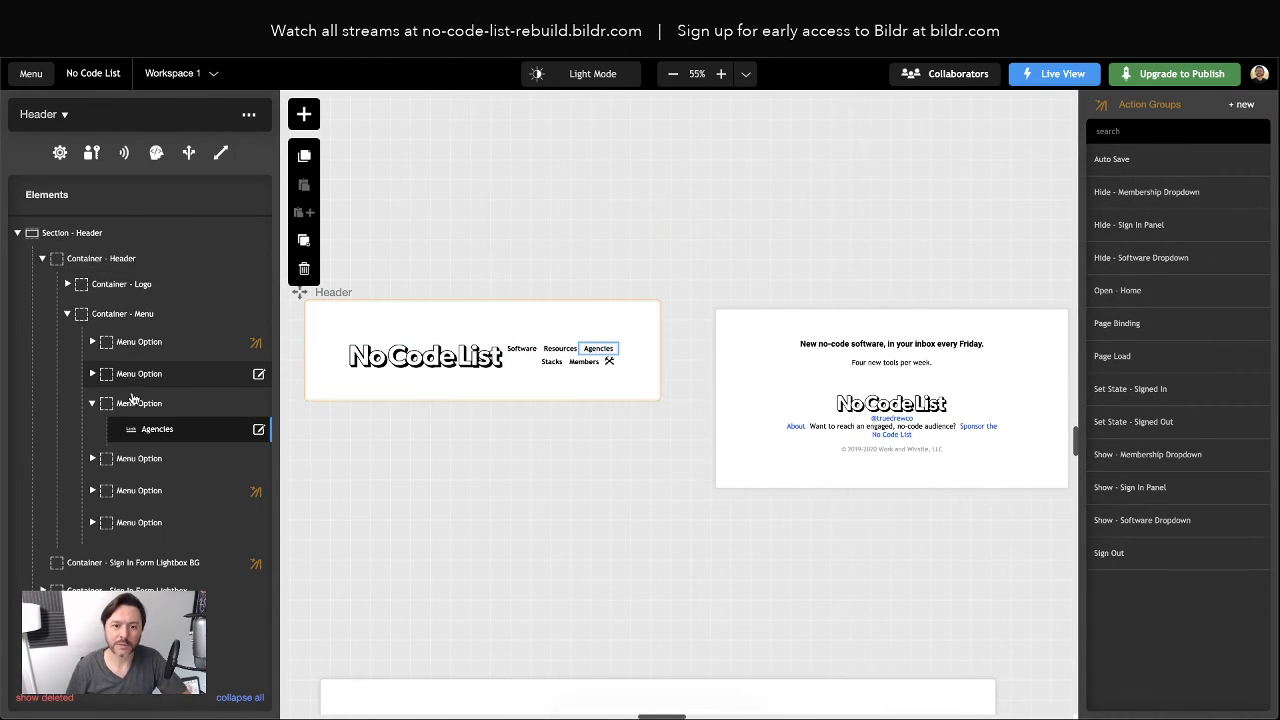
click(155, 428)
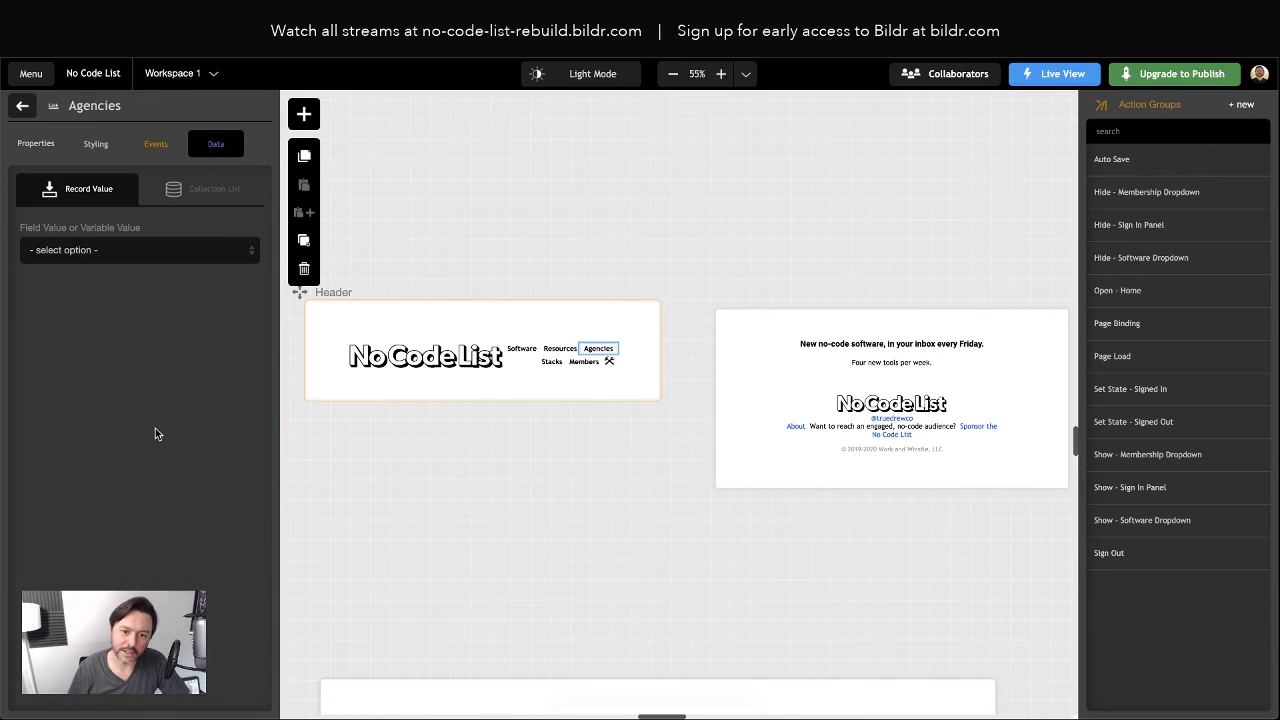
click(24, 110)
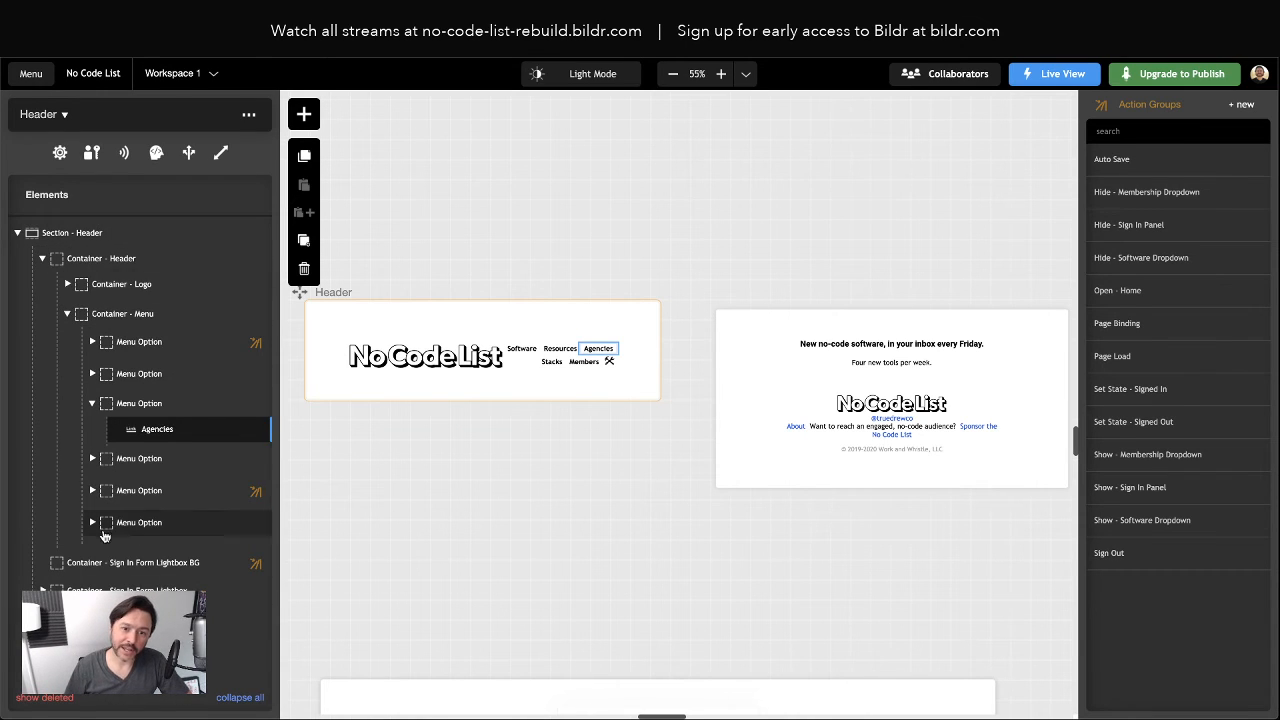
click(155, 431)
click(35, 143)
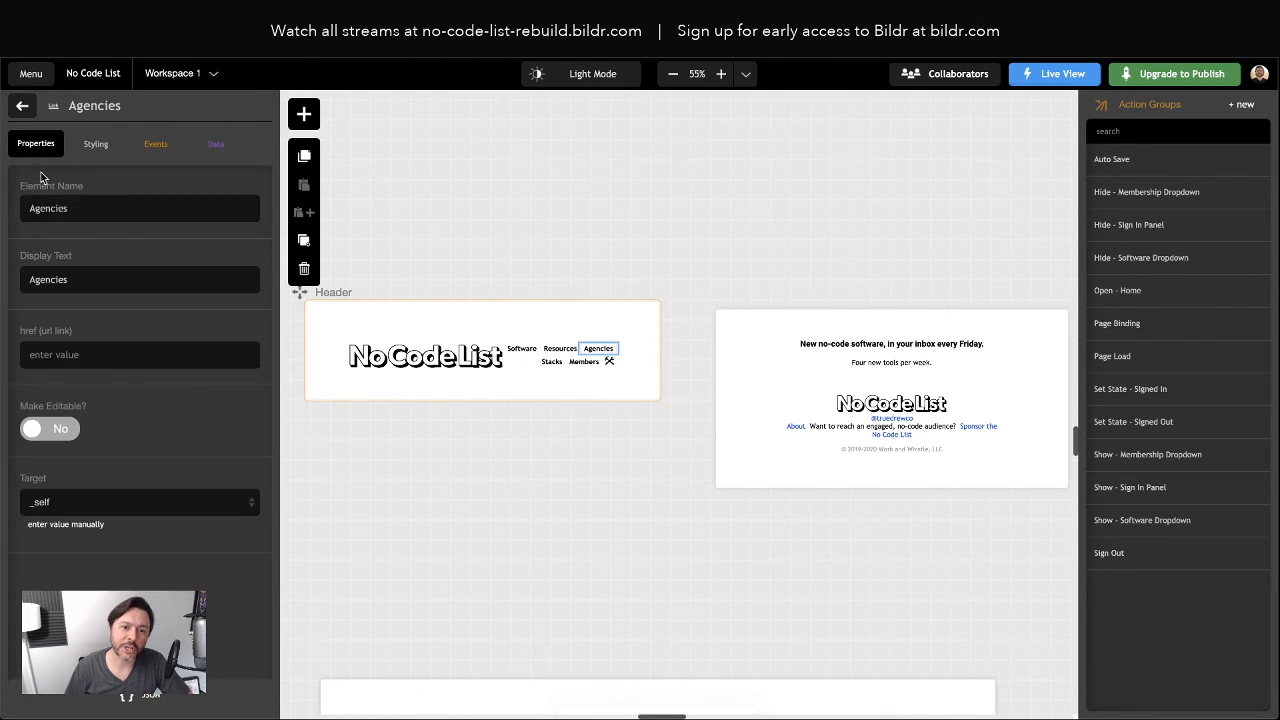
click(70, 356)
text(/agencies)
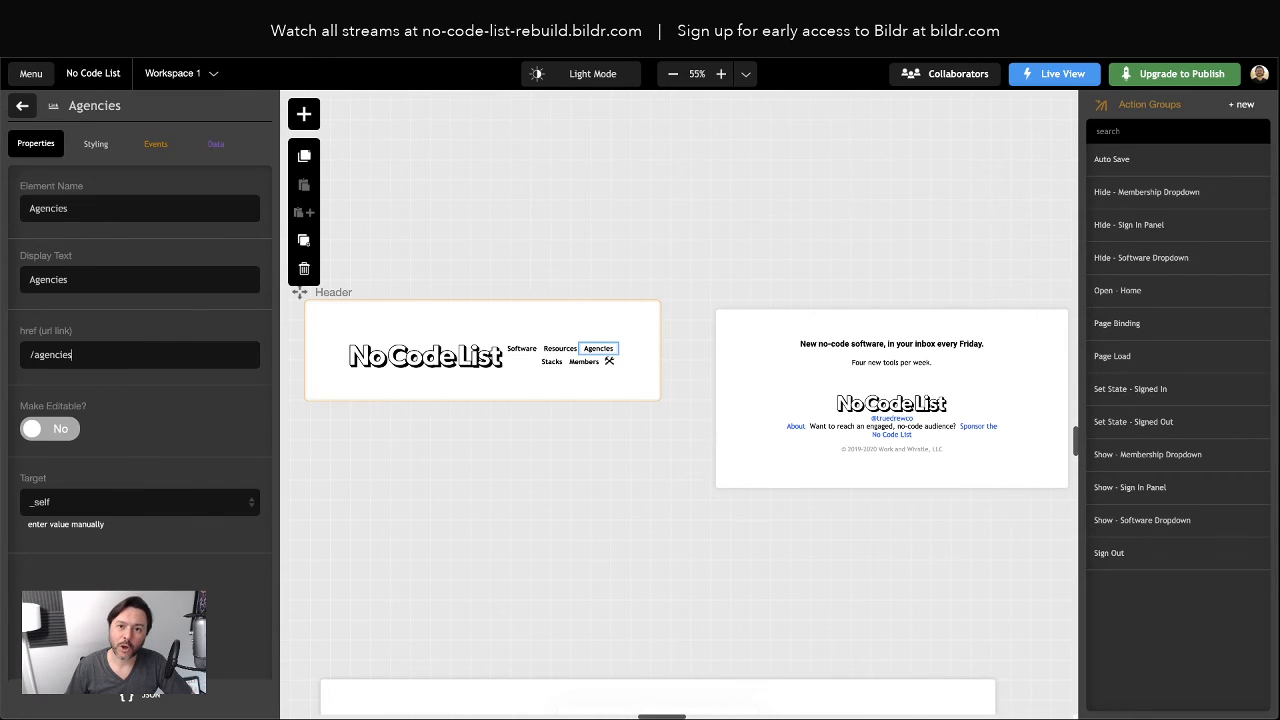
Switch to the live Airtable software page and try appending "agencies" directly to its URL
click(356, 45)
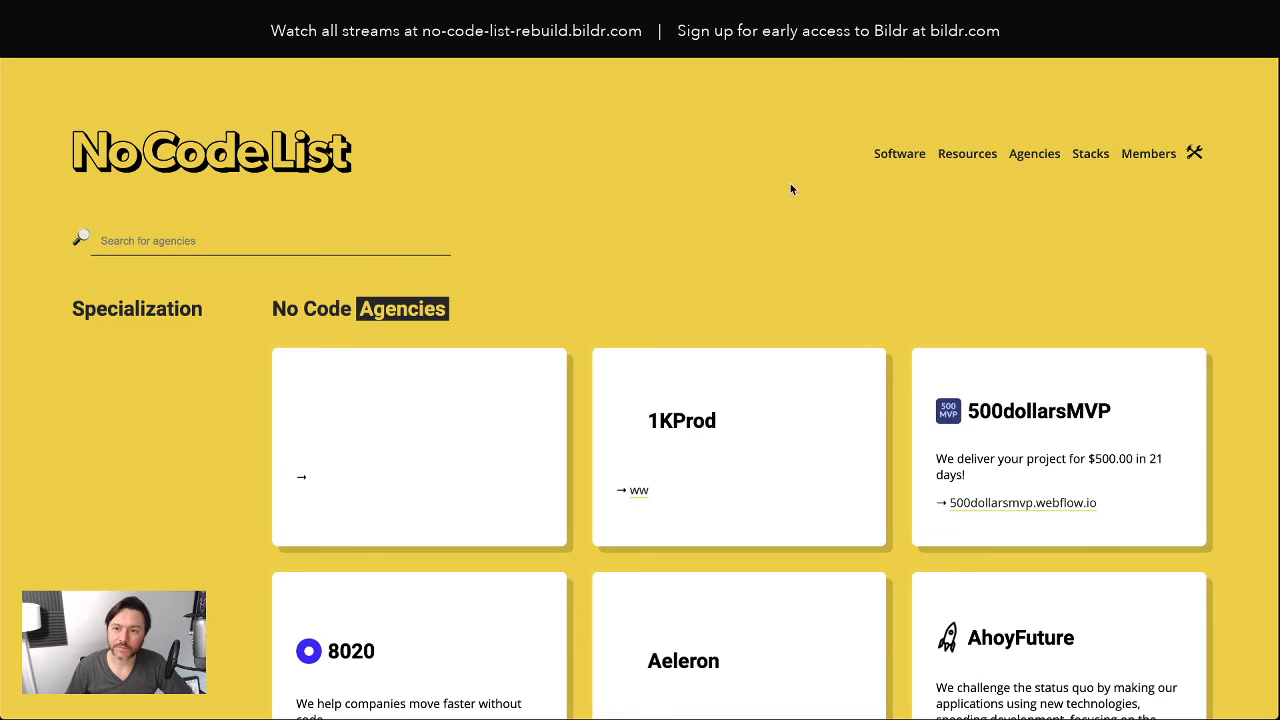
click(224, 162)
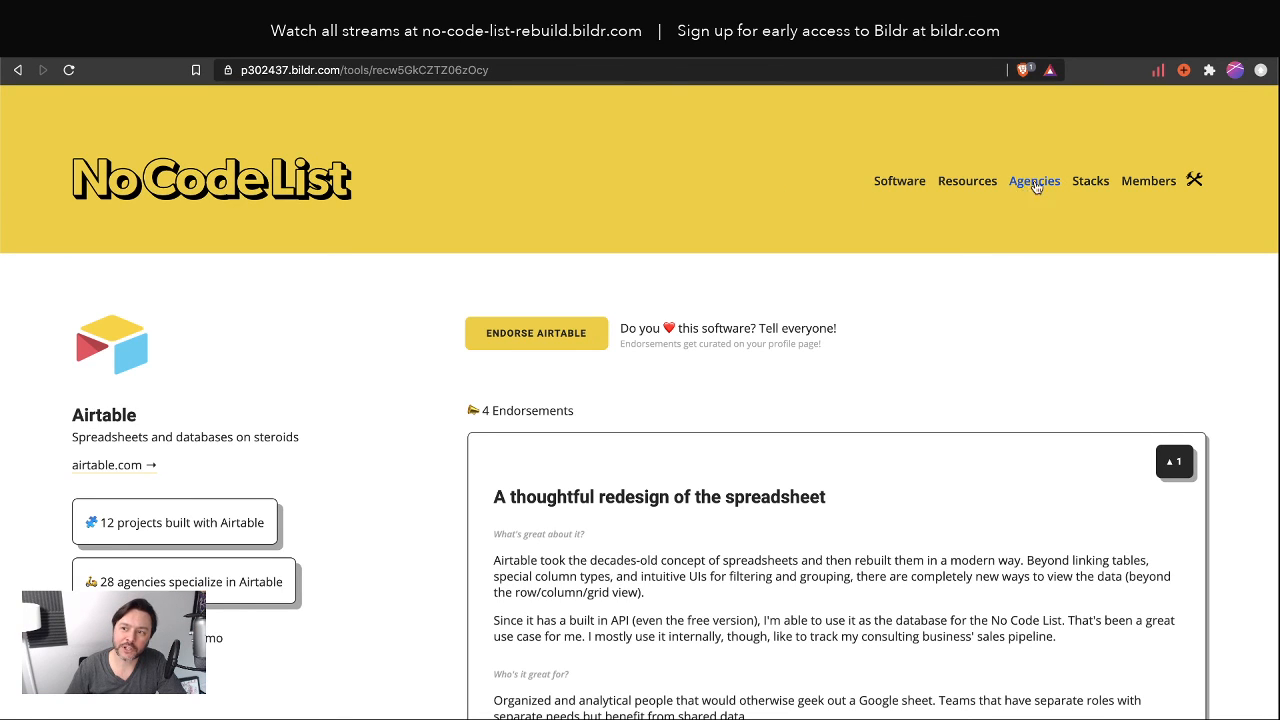
click(550, 71)
click(550, 71)
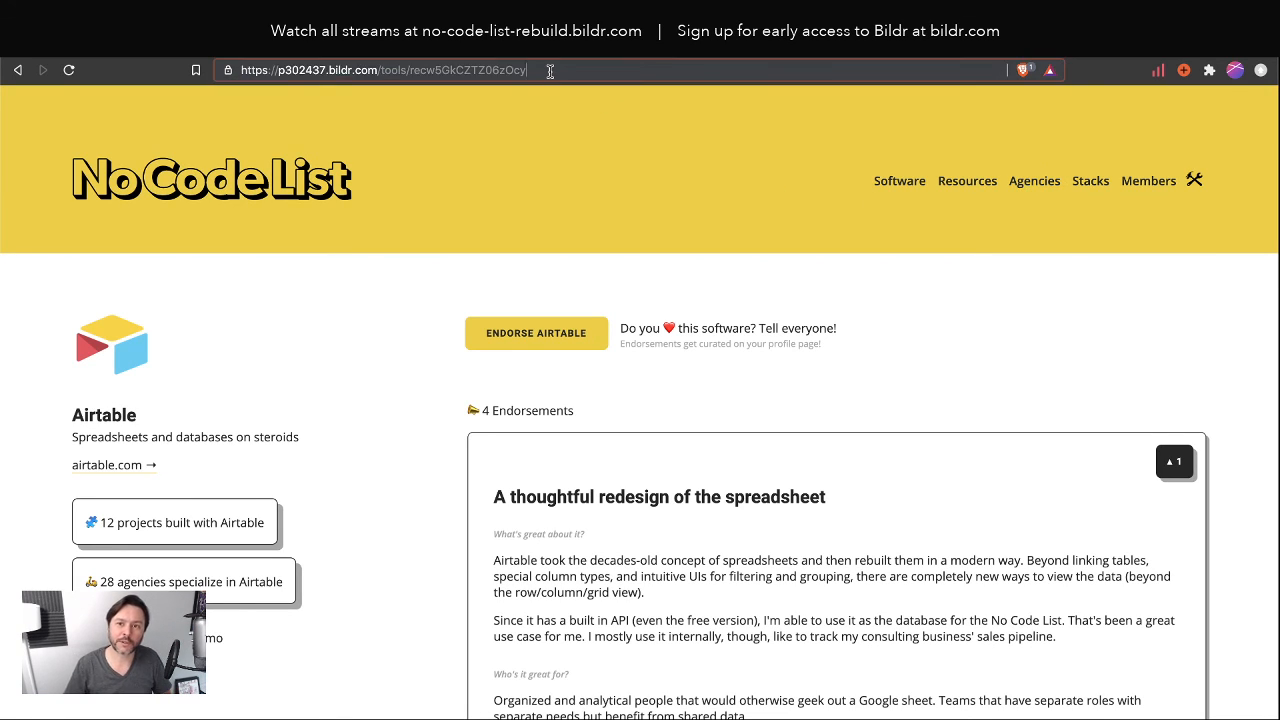
text(age)
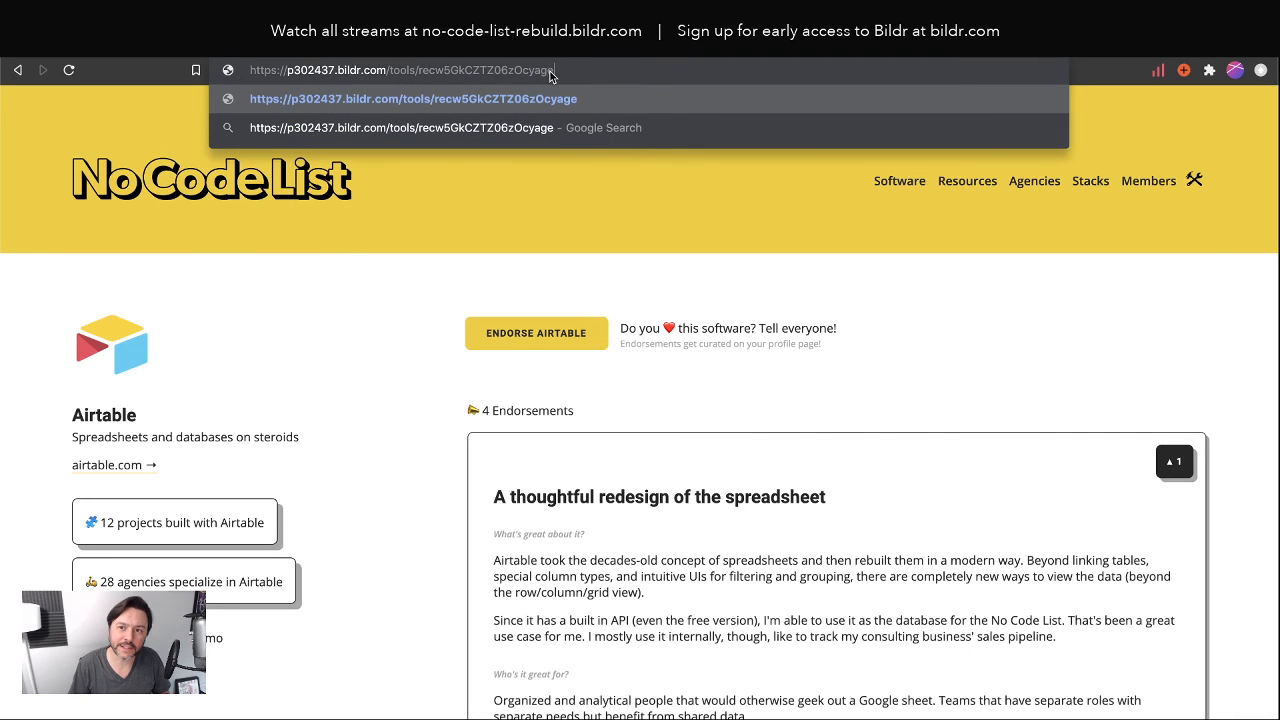
text(ncies)
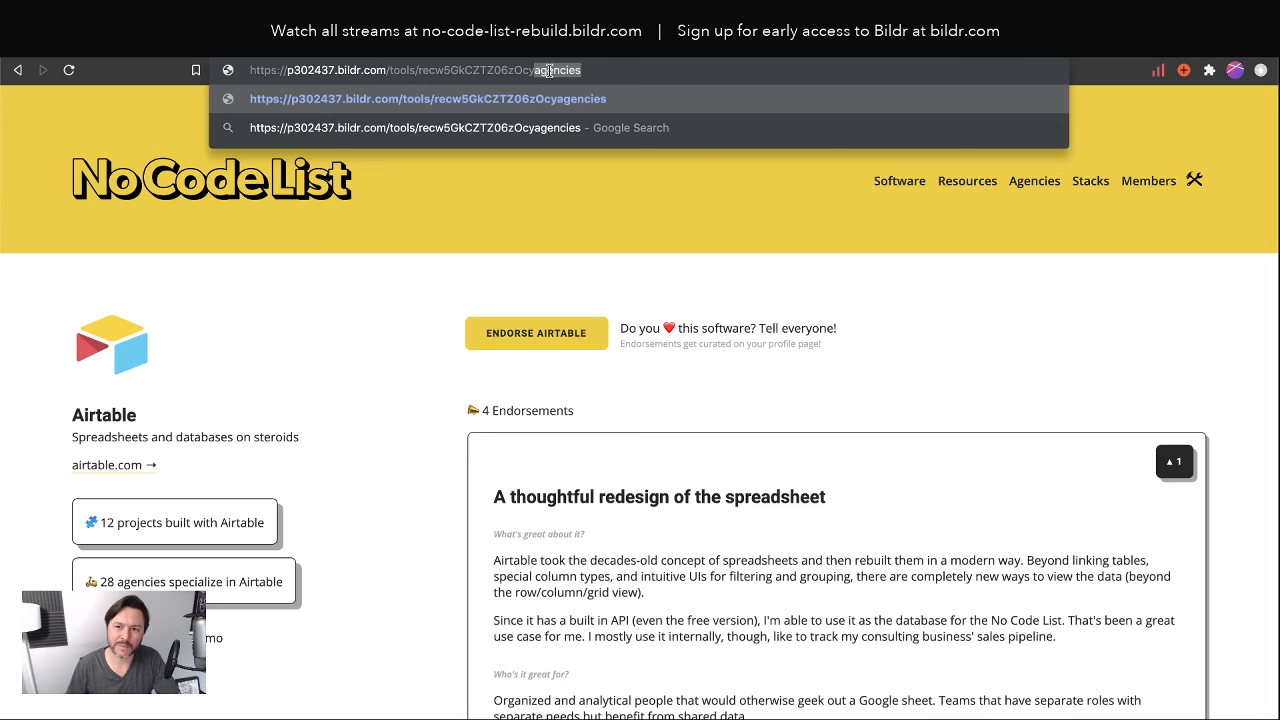
key(BackSpace)
click(698, 215)
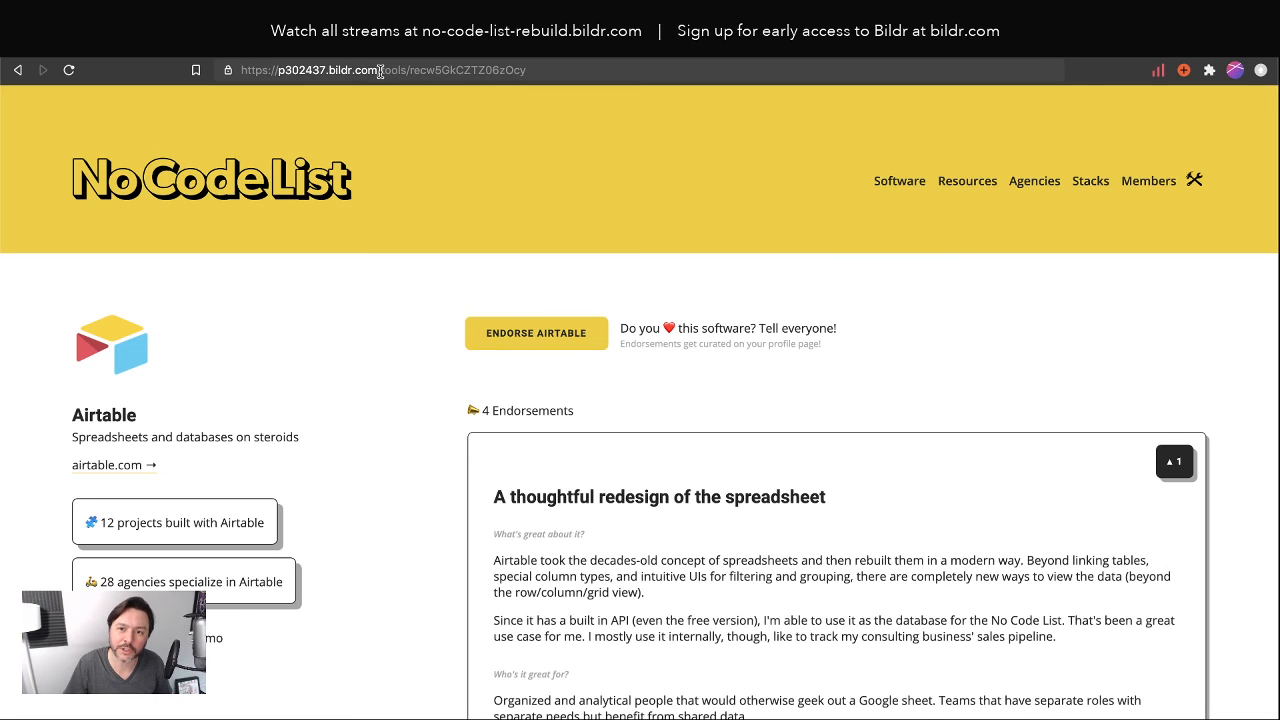
Try replacing everything after the domain in the live page's URL with /agencies, without loading it
drag(380, 72, 622, 76)
text(/agencies)
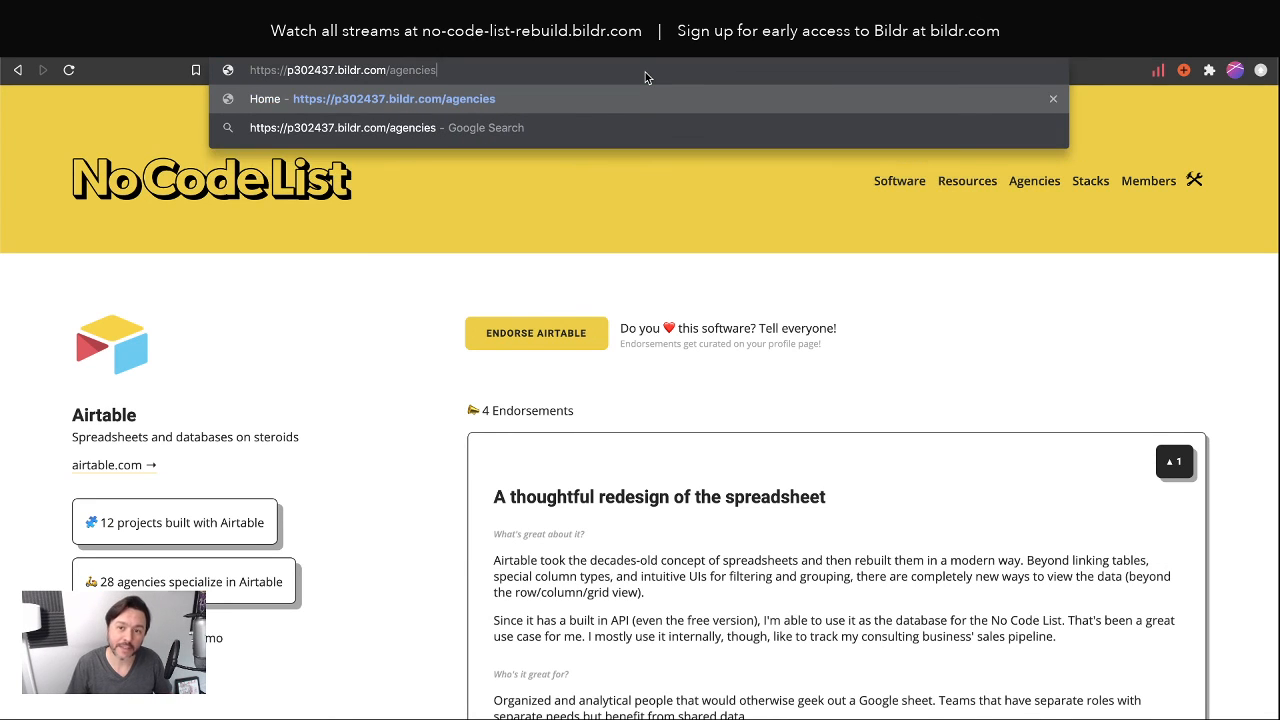
click(568, 214)
Switch back to Bildr and check the href values of the Agencies and Software menu links in the Header component
drag(560, 42, 560, 14)
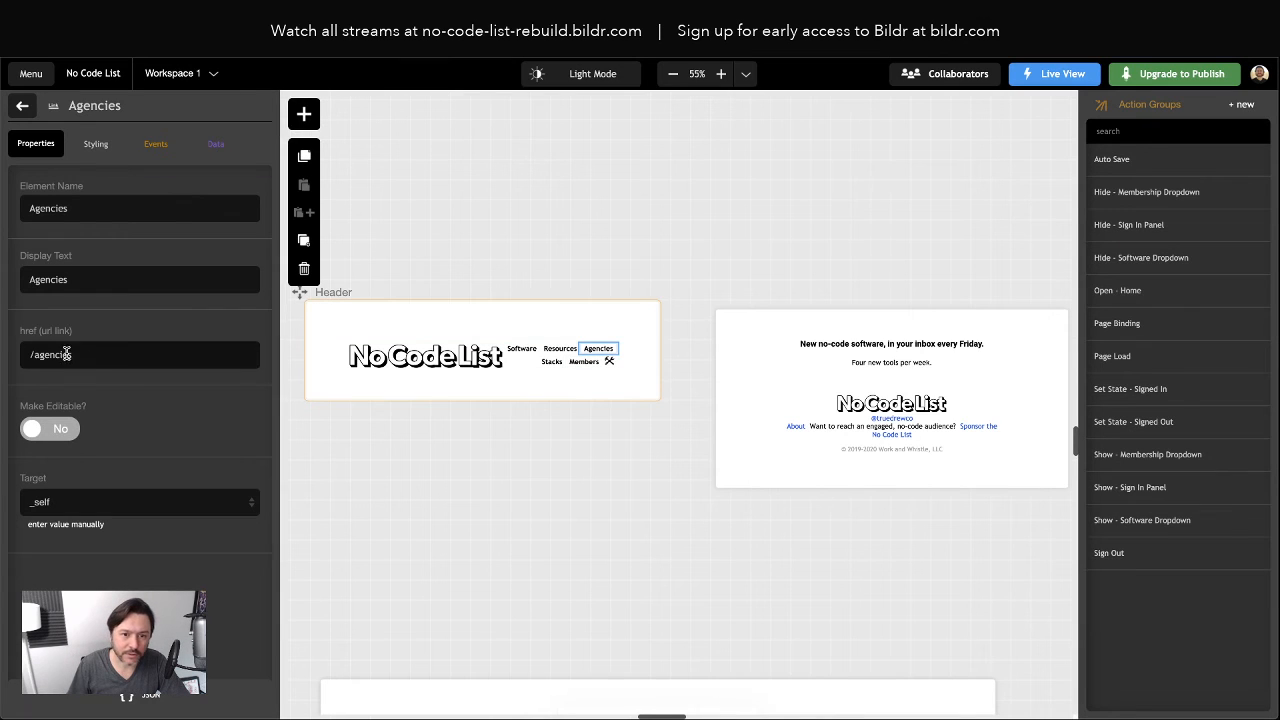
click(68, 354)
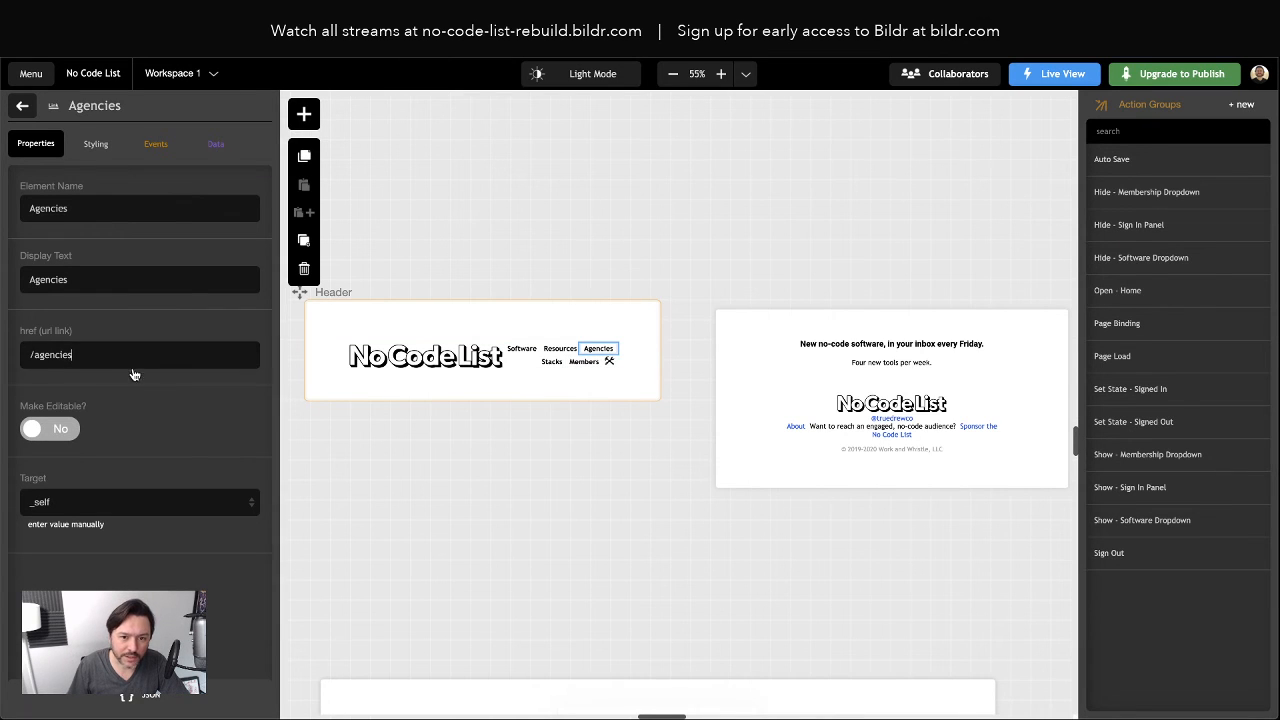
click(529, 354)
click(529, 354)
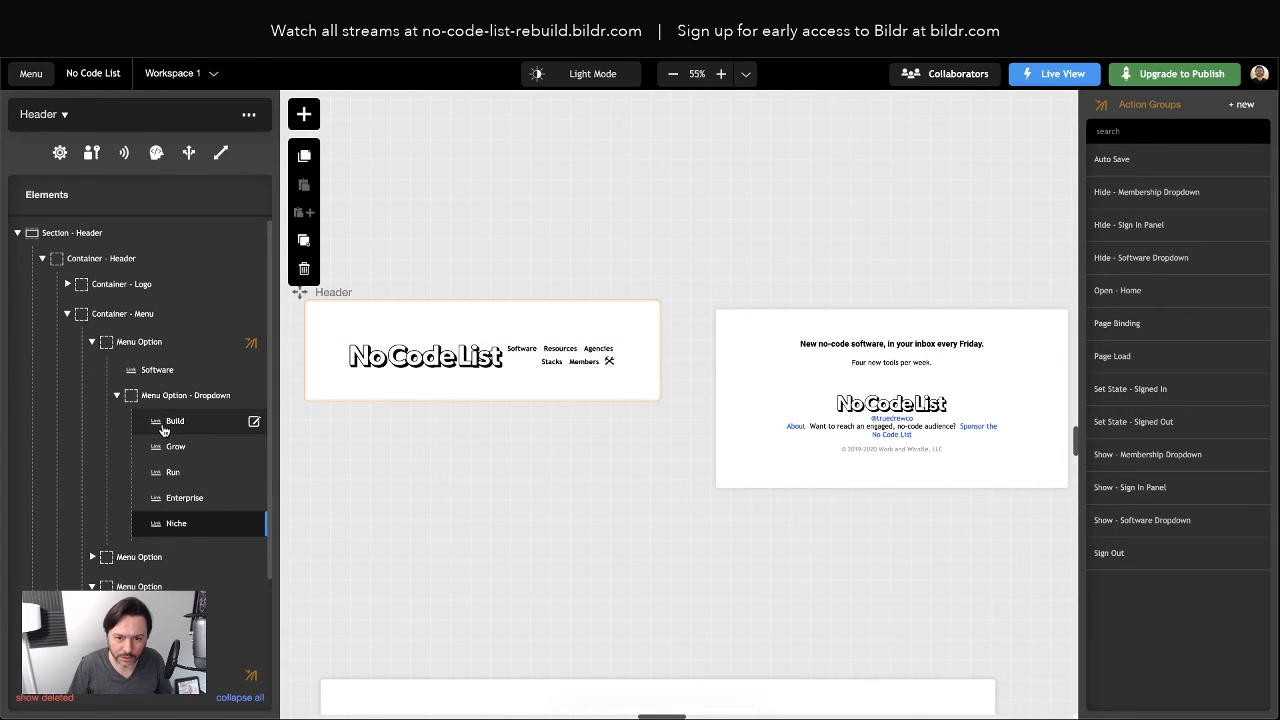
click(156, 372)
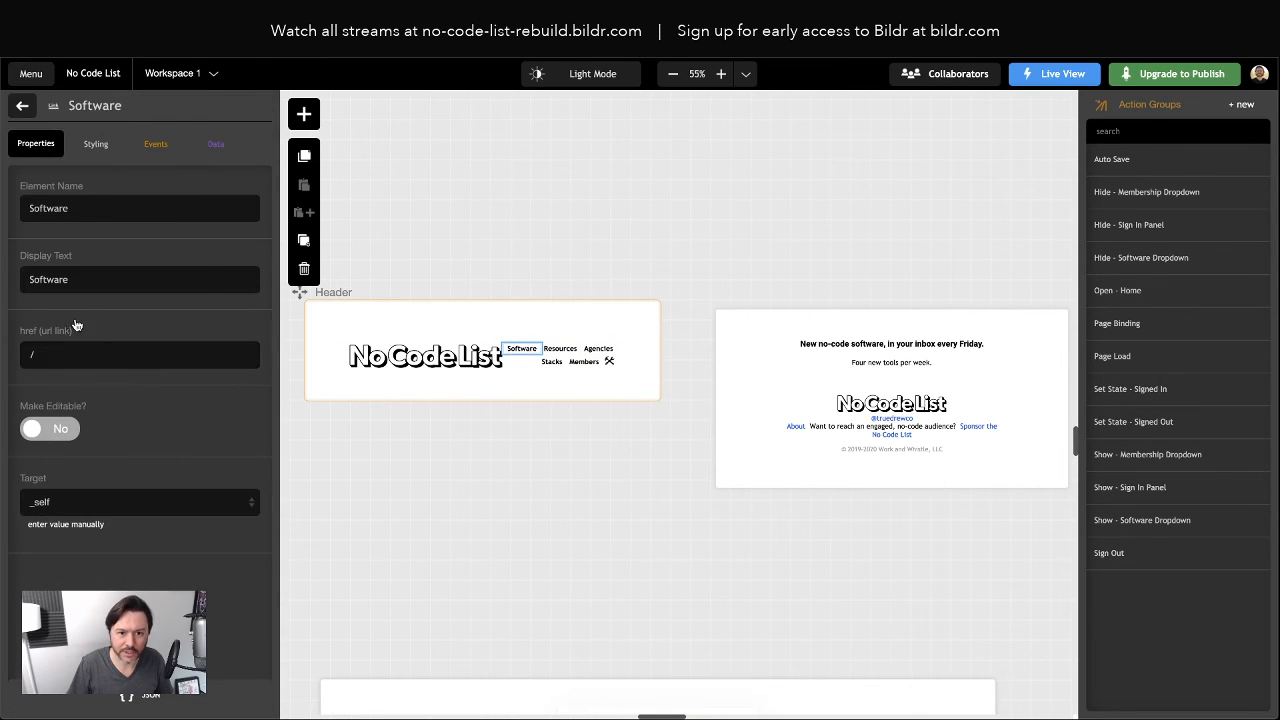
click(51, 356)
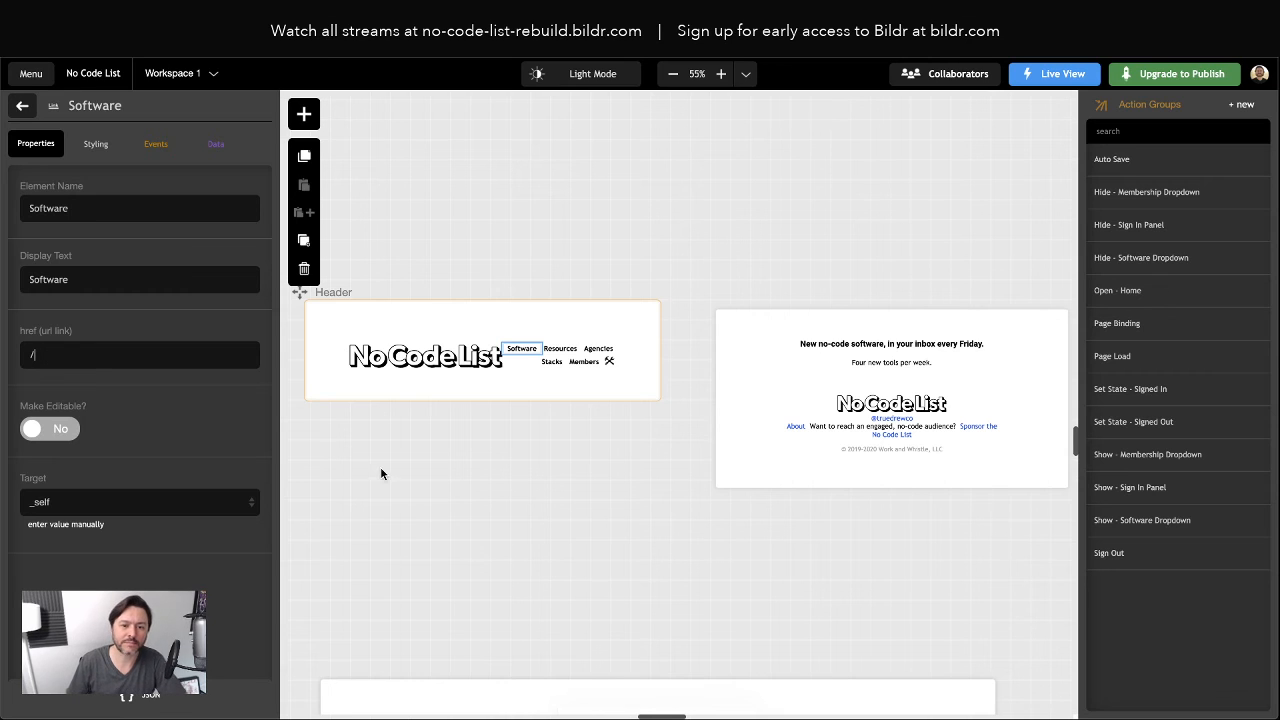
click(22, 106)
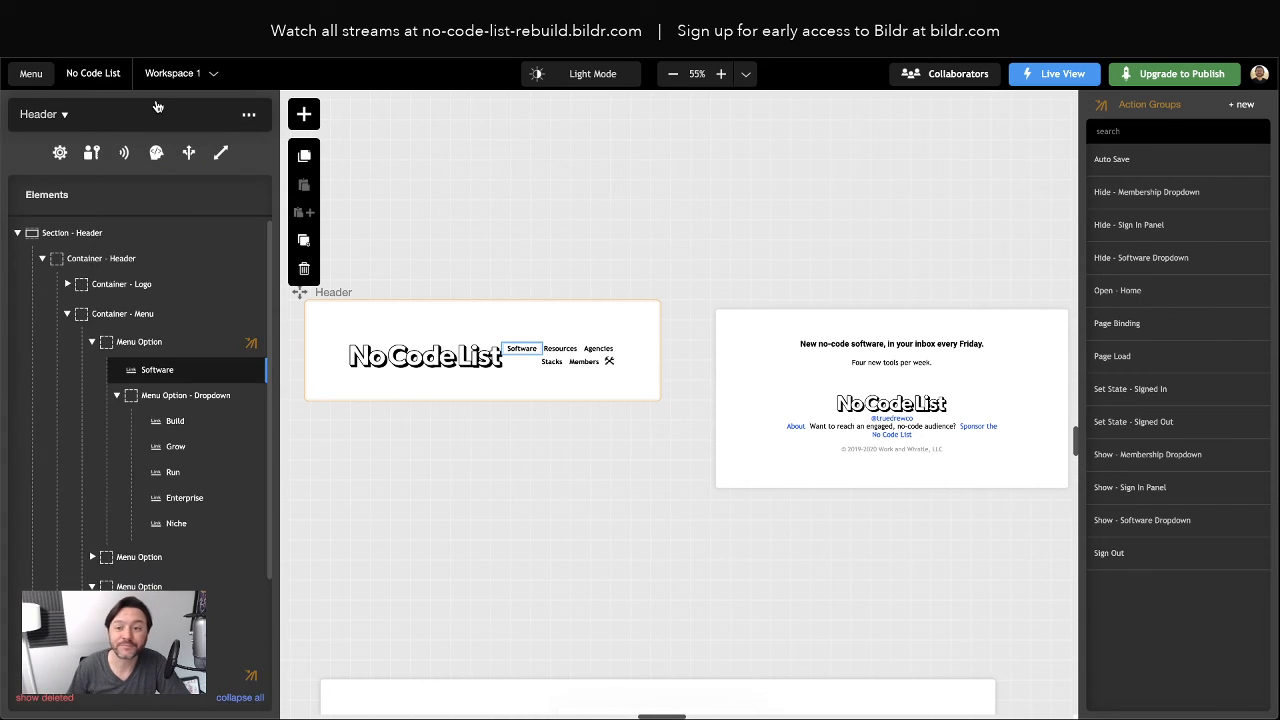
Switch to the live Airtable software page, follow the Agencies link in its header, and view the agencies page from its header down
click(608, 231)
key(ctrl+Tab)
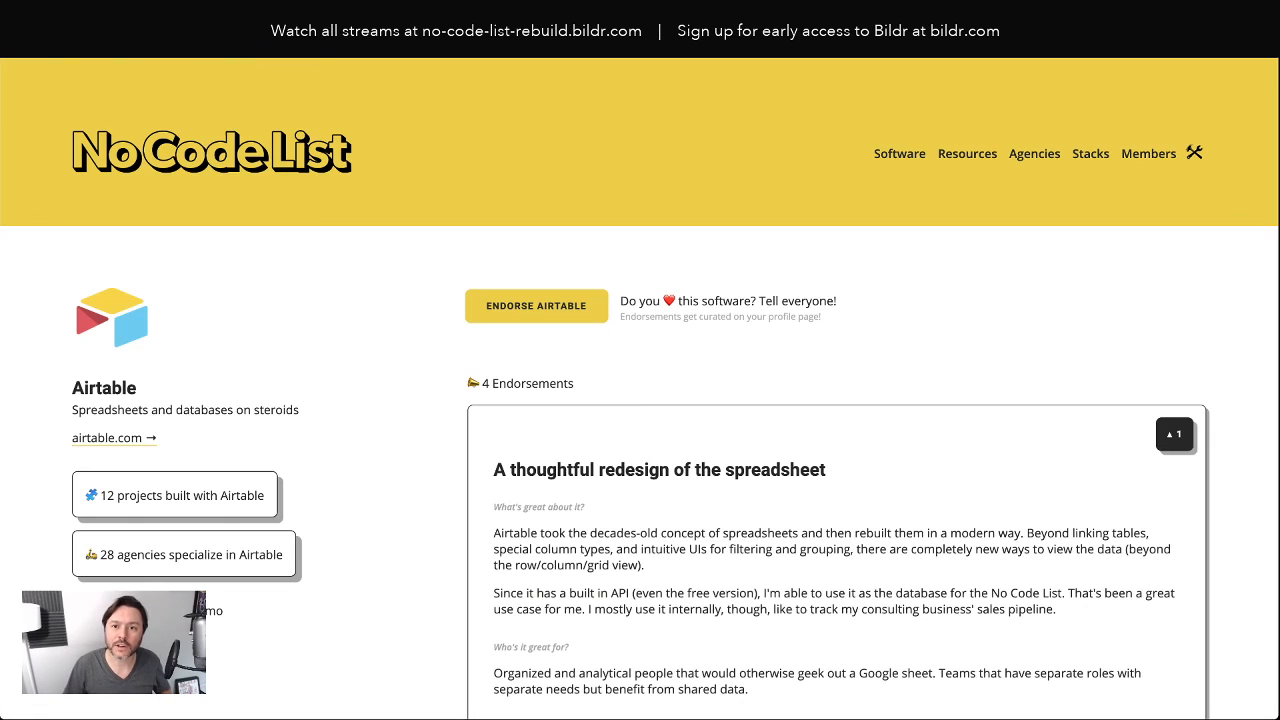
click(1034, 154)
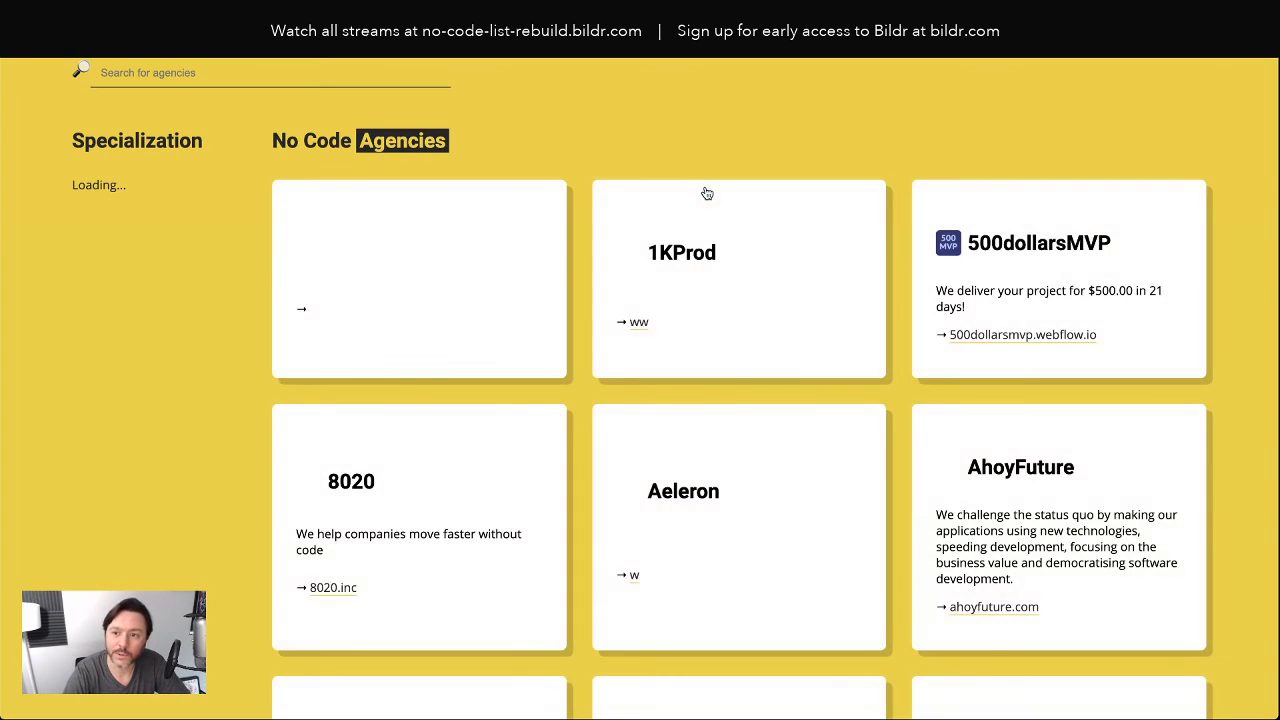
scroll(706, 193, up, 2)
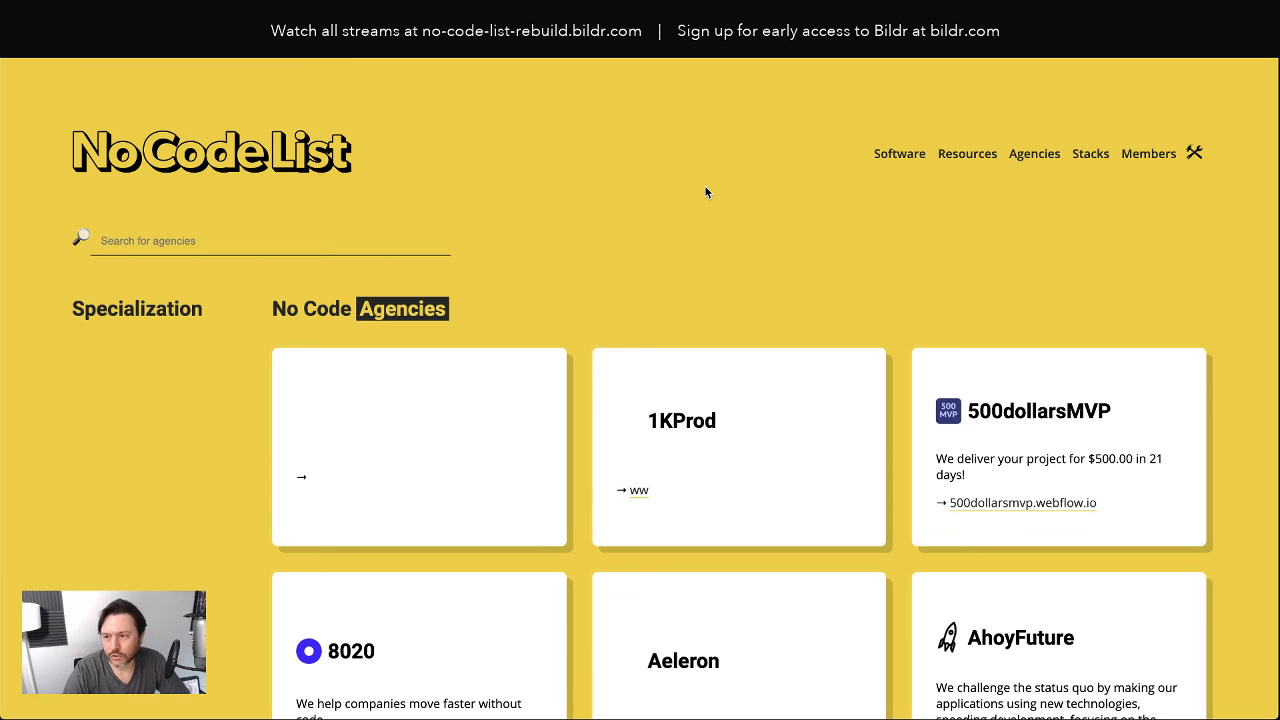